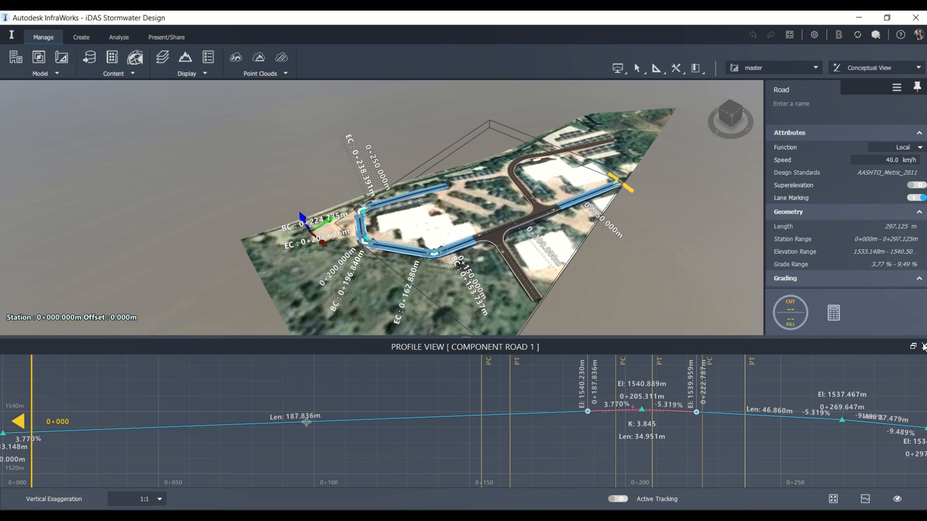
- Close the profile view and inspect the selected main road's cross sections at successive stations, leaving the road deselected
click(923, 346)
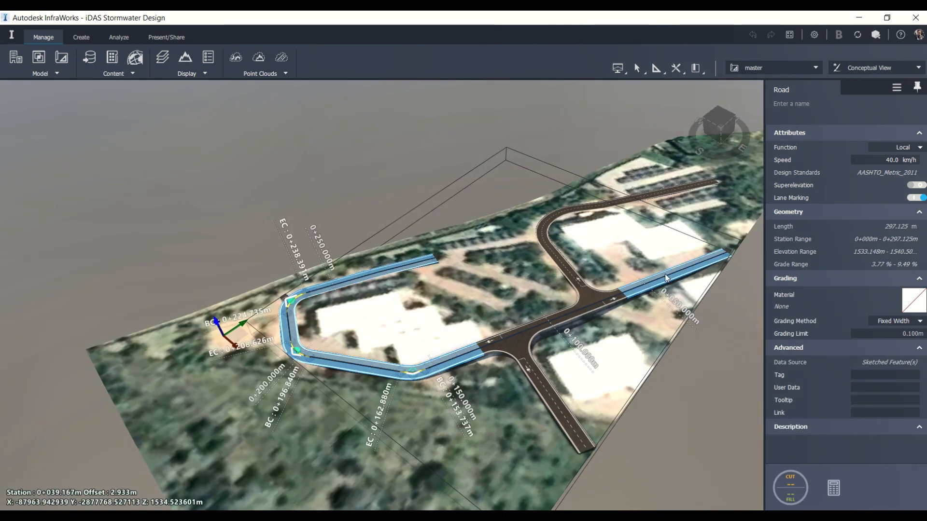
right_click(666, 278)
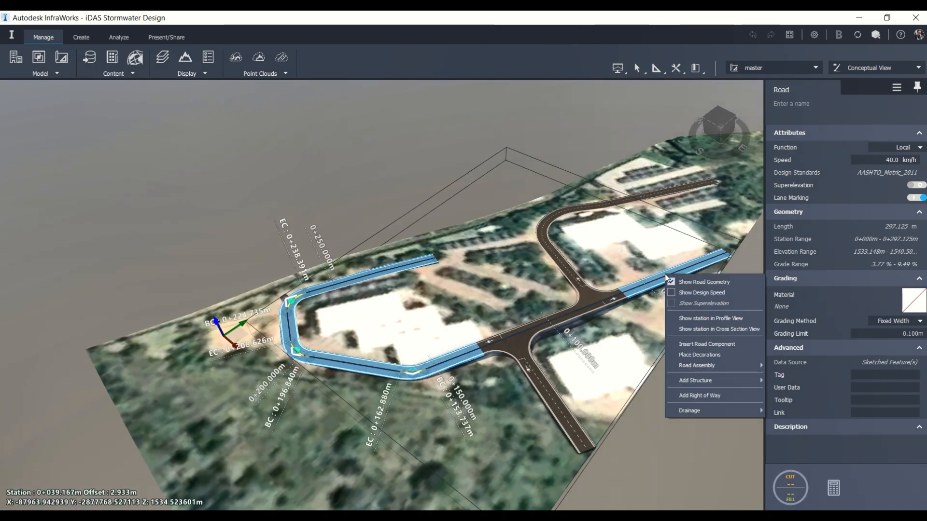
click(706, 329)
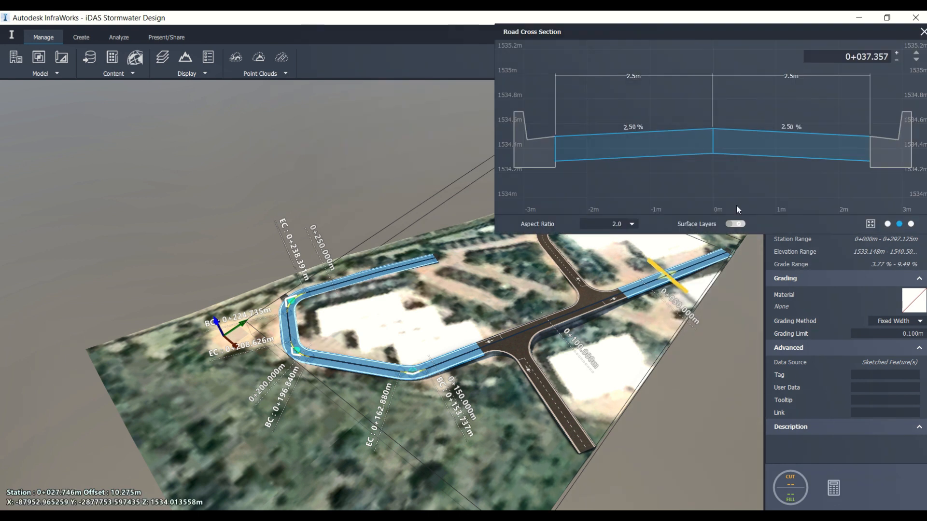
click(896, 53)
click(896, 53)
click(896, 53)
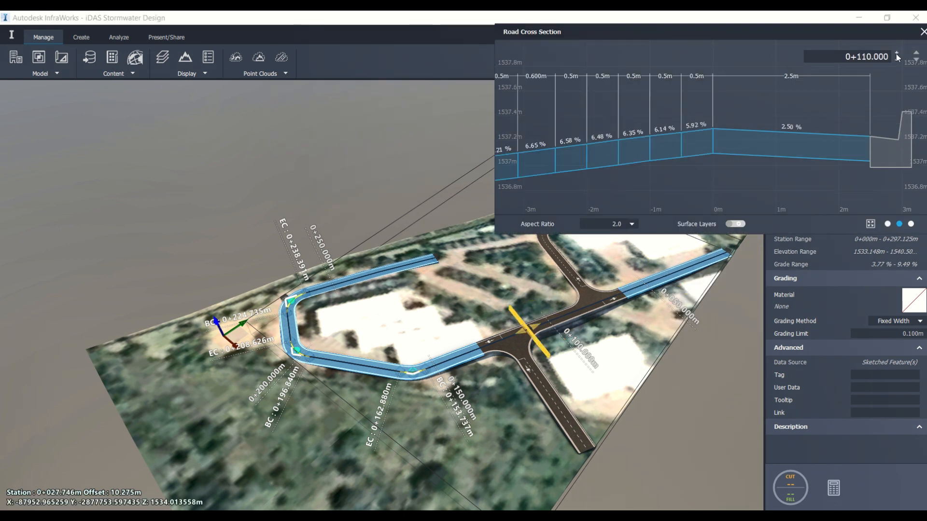
click(896, 53)
click(922, 31)
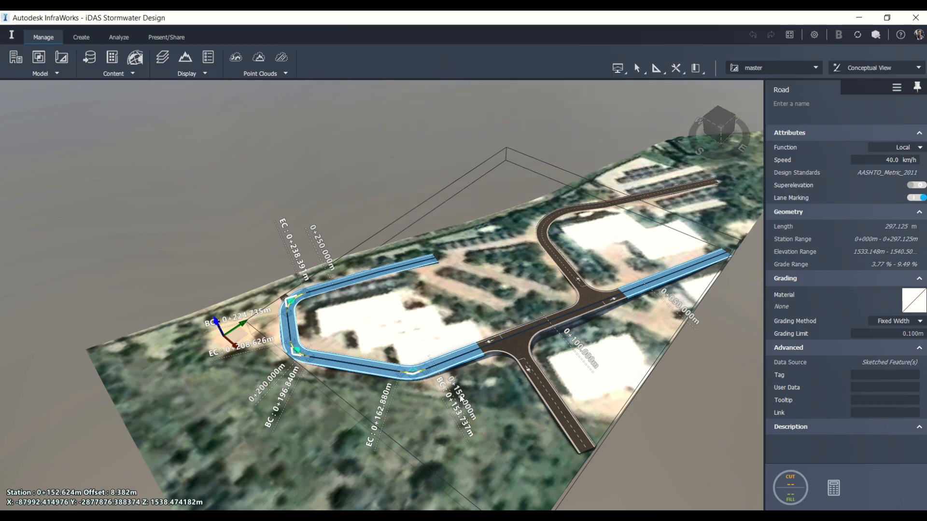
key(Escape)
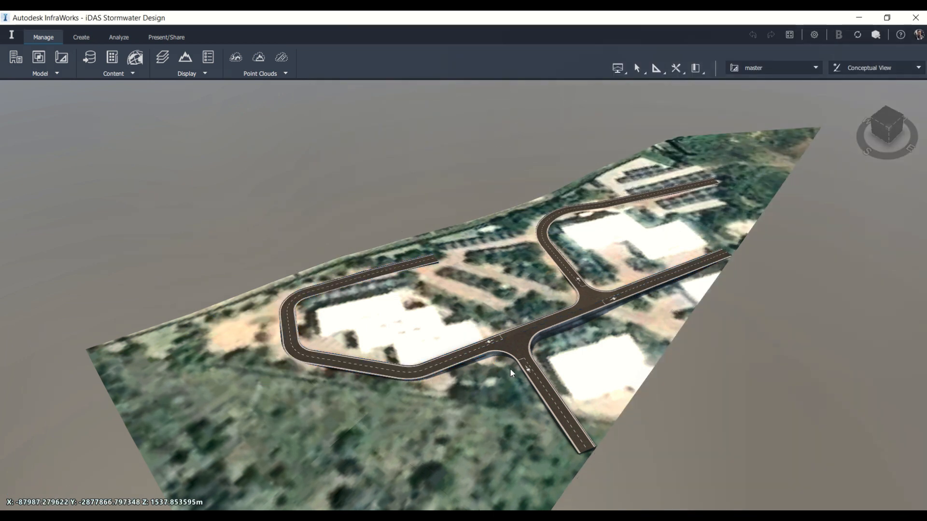
- Display the road model in Engineering View, and return it to Conceptual View
drag(660, 369, 652, 377)
shift+middle_drag(653, 381, 756, 155)
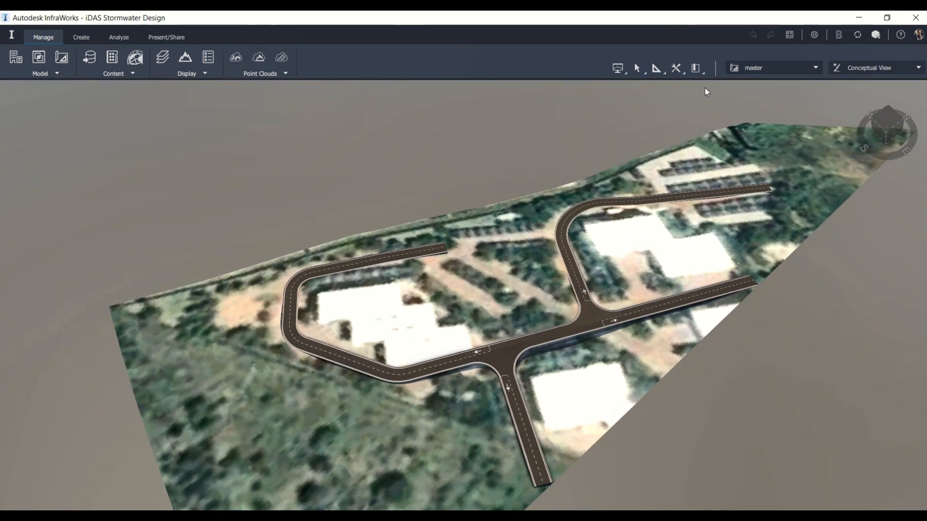
click(858, 77)
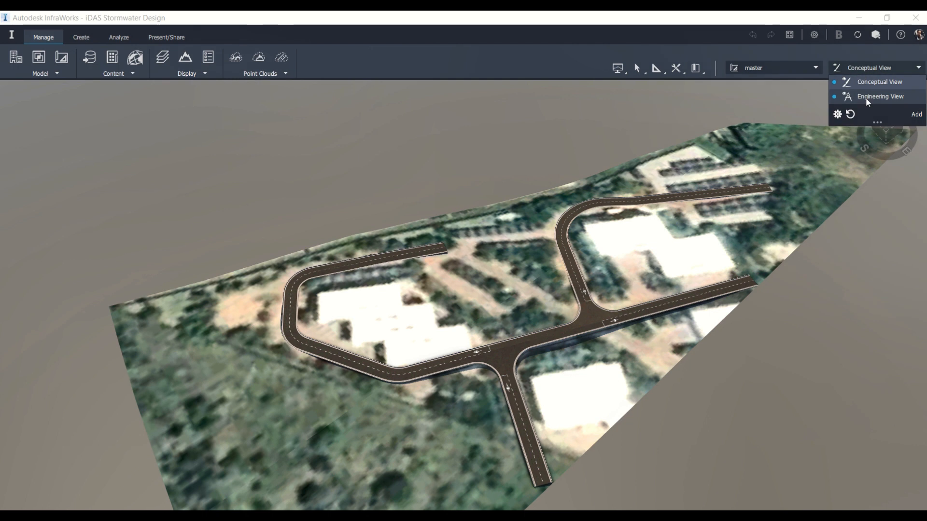
click(878, 97)
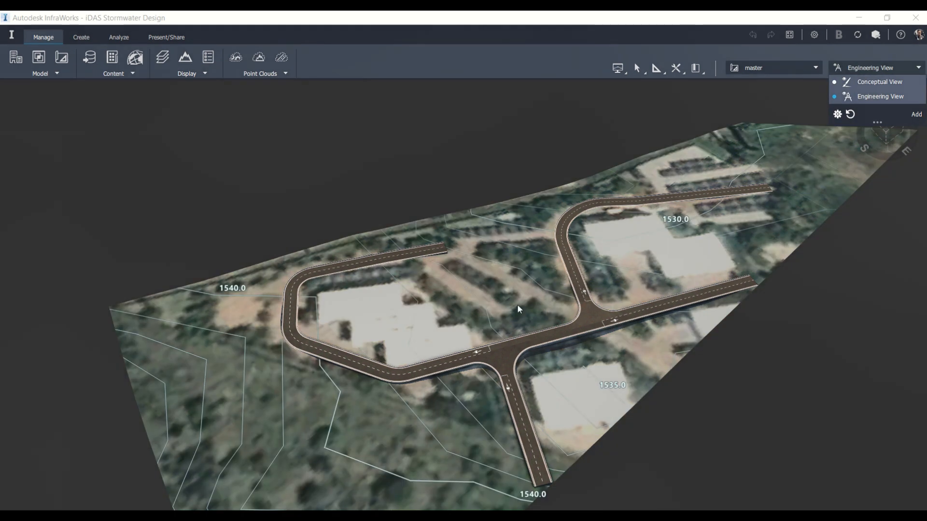
click(864, 83)
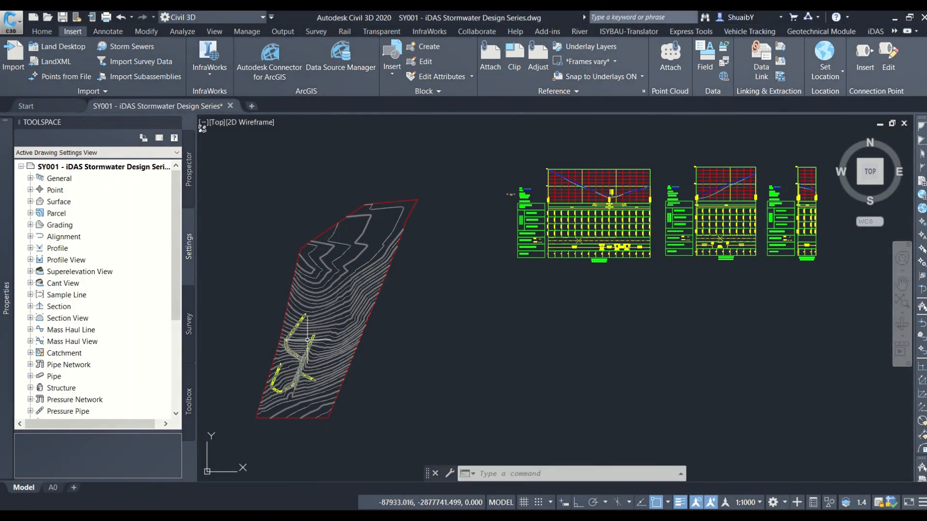
- Switch to Civil 3D and look over the available InfraWorks exchange commands without running one
click(215, 71)
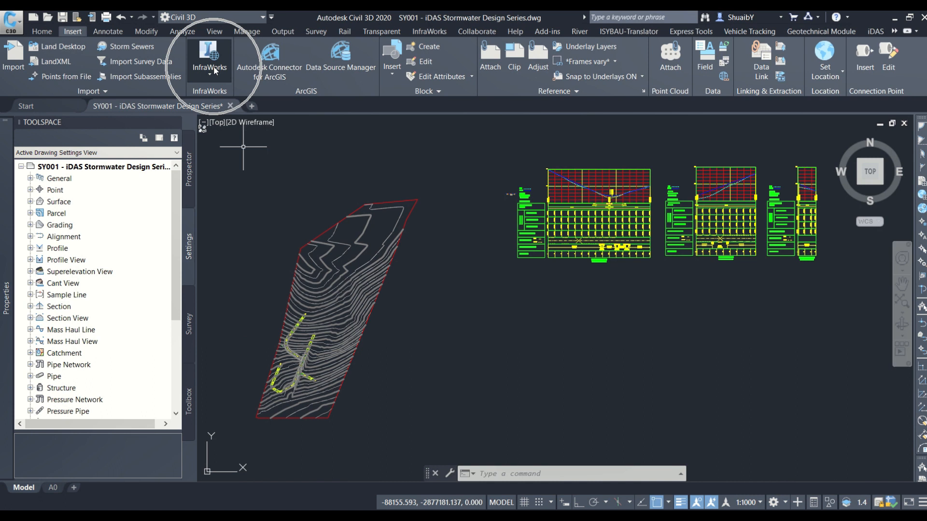
click(215, 72)
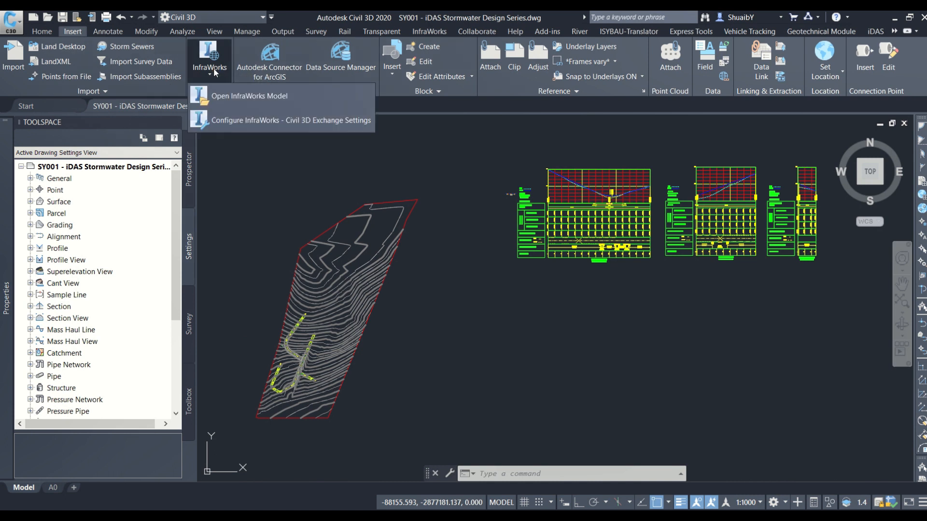
click(297, 195)
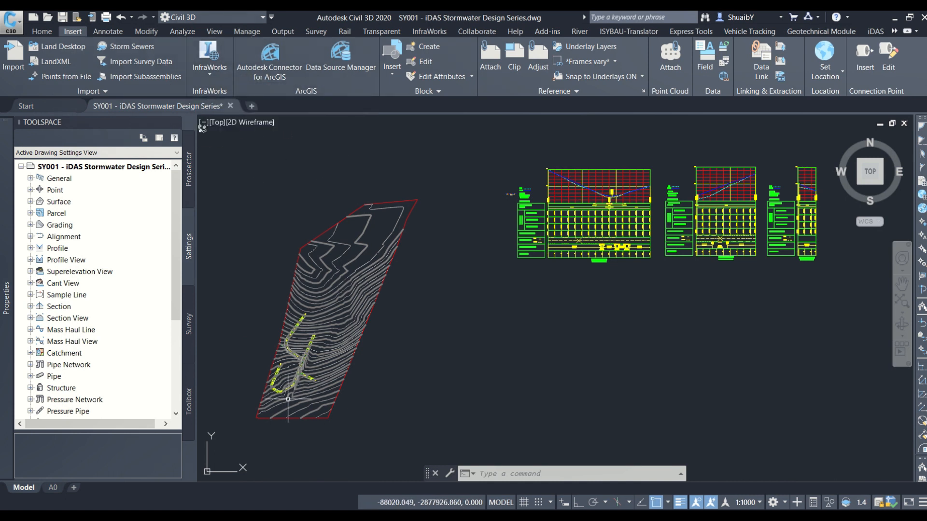
- Examine the road alignments and corridors on the contour plan and the longitudinal section drawings beside it
scroll(288, 399, up, 8)
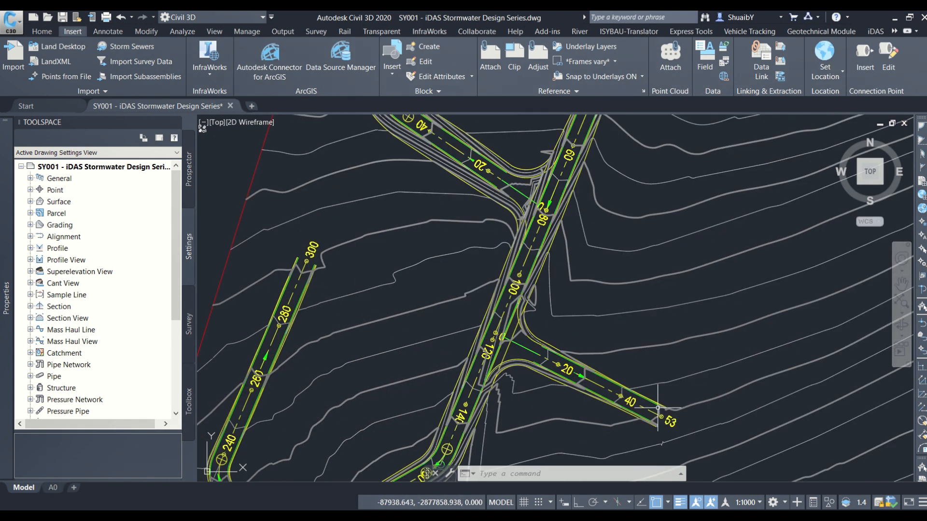
scroll(428, 275, down, 8)
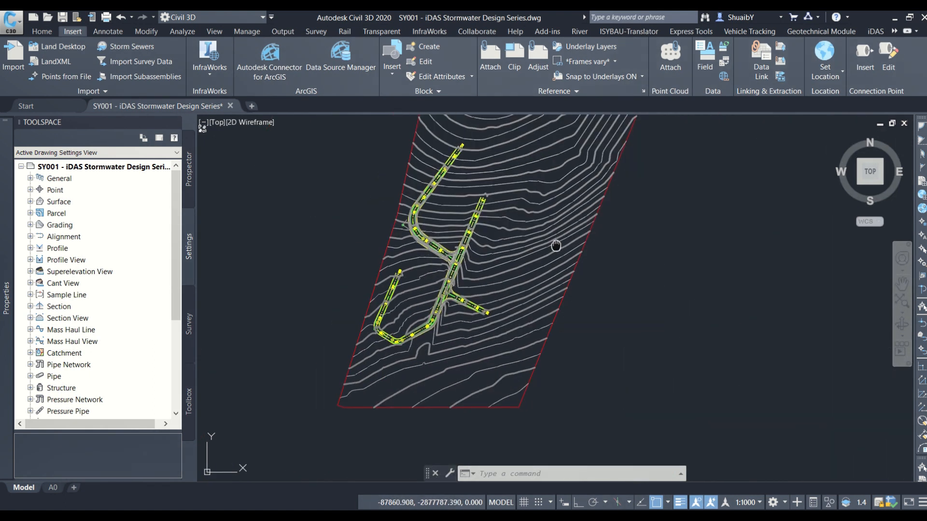
middle_drag(554, 244, 459, 344)
scroll(459, 344, down, 6)
middle_drag(511, 310, 440, 329)
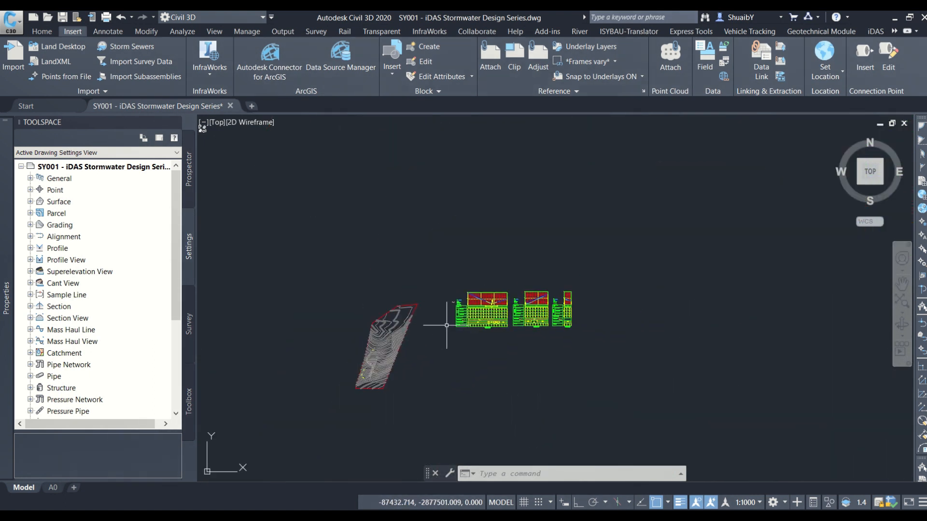
scroll(508, 311, up, 6)
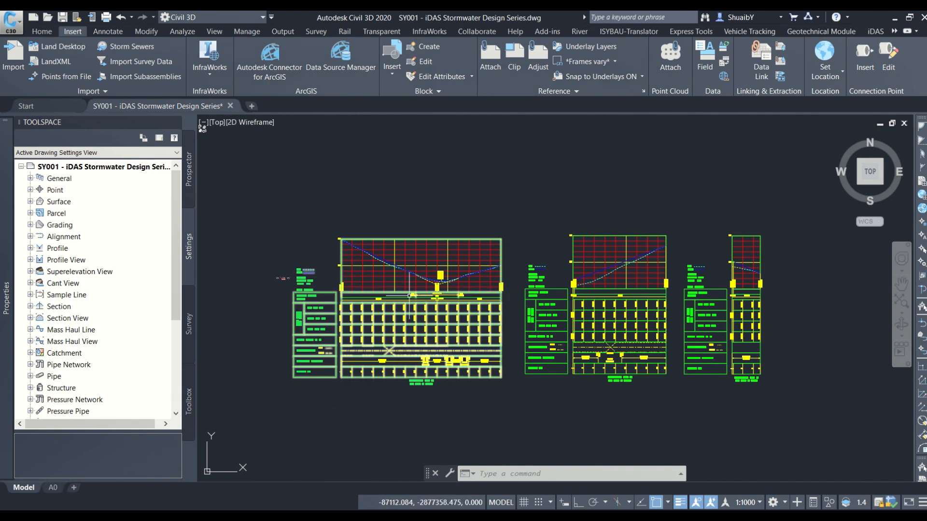
- Examine the assembly labelled ROAD WITH SA MOUNTABLE KERB SABS FIG 8B, including its kerb and pavement point codes
scroll(278, 275, up, 8)
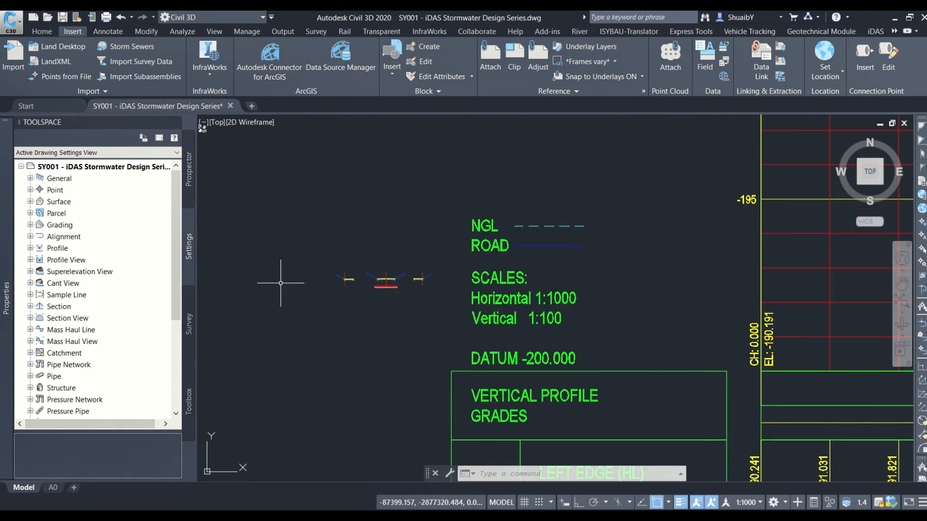
scroll(386, 291, up, 10)
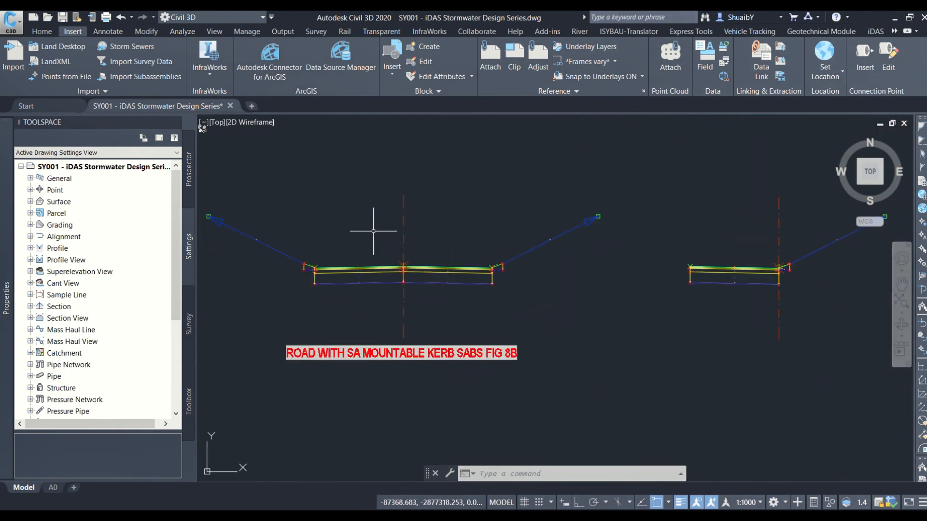
scroll(374, 360, up, 4)
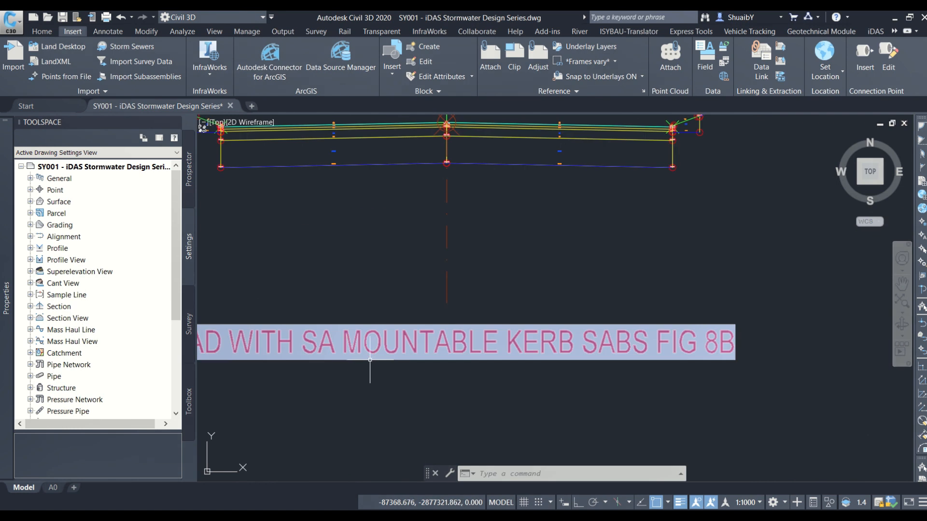
mouse_move(353, 296)
middle_down()
mouse_move(451, 295)
mouse_move(450, 338)
middle_up()
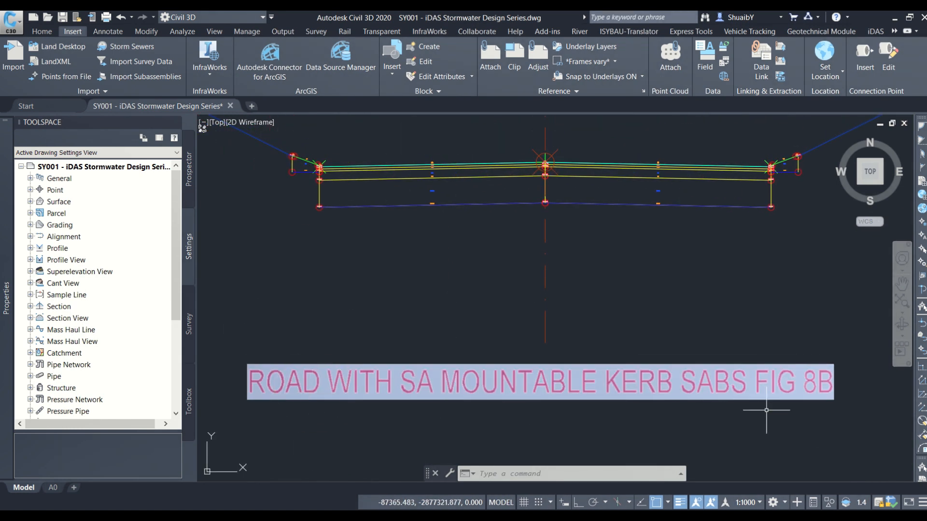
middle_drag(407, 264, 504, 341)
scroll(381, 230, up, 10)
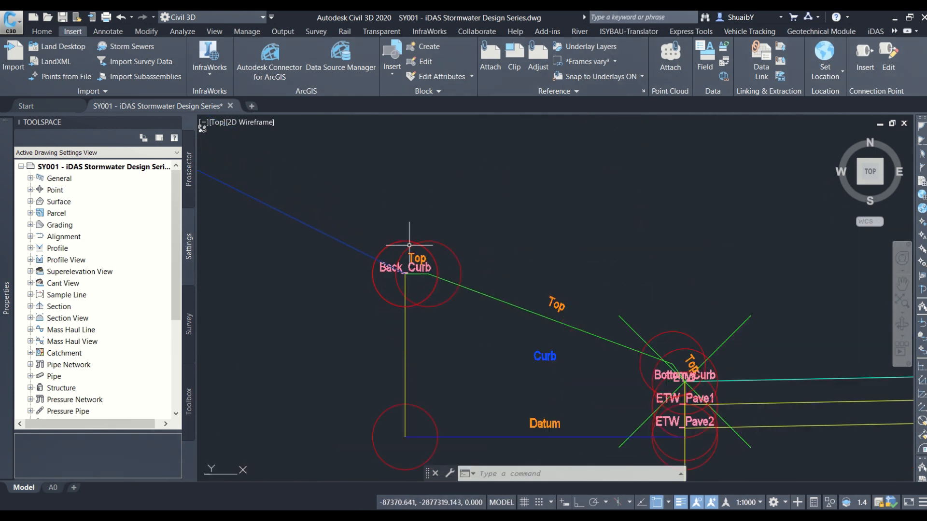
scroll(369, 206, down, 10)
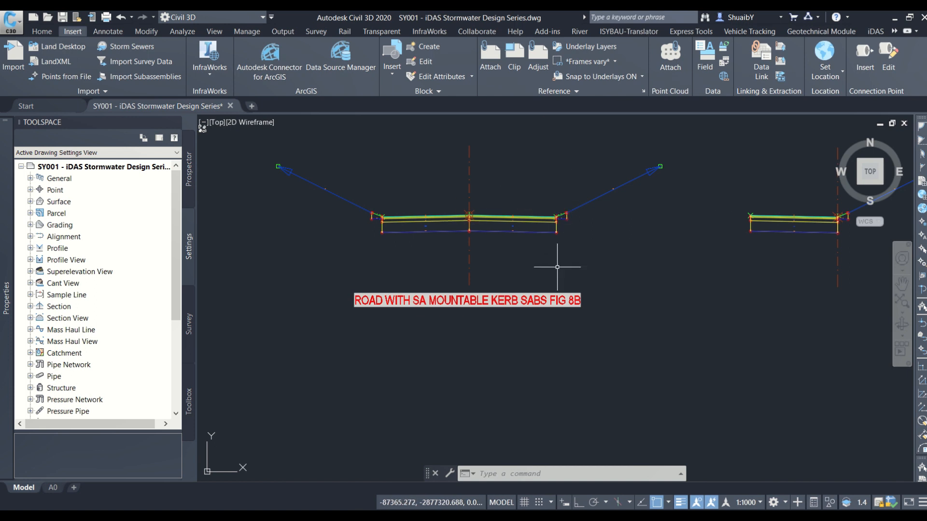
scroll(552, 264, down, 2)
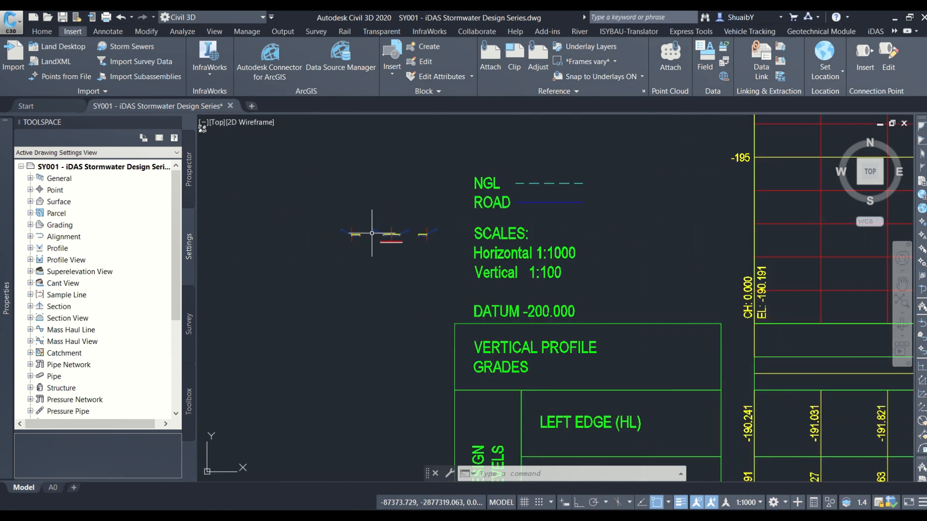
- Turn on the aerial online map behind the site plan and longitudinal sections
scroll(372, 234, down, 4)
scroll(498, 252, down, 4)
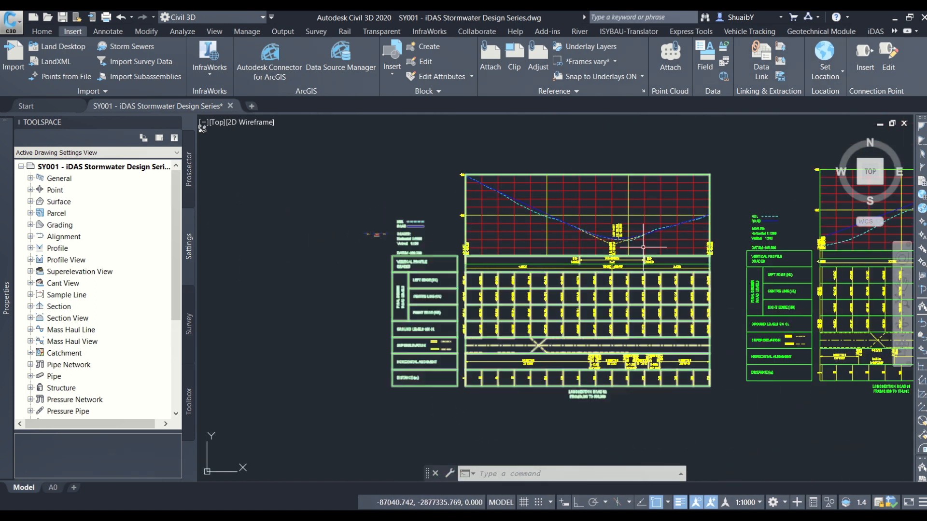
scroll(604, 272, down, 3)
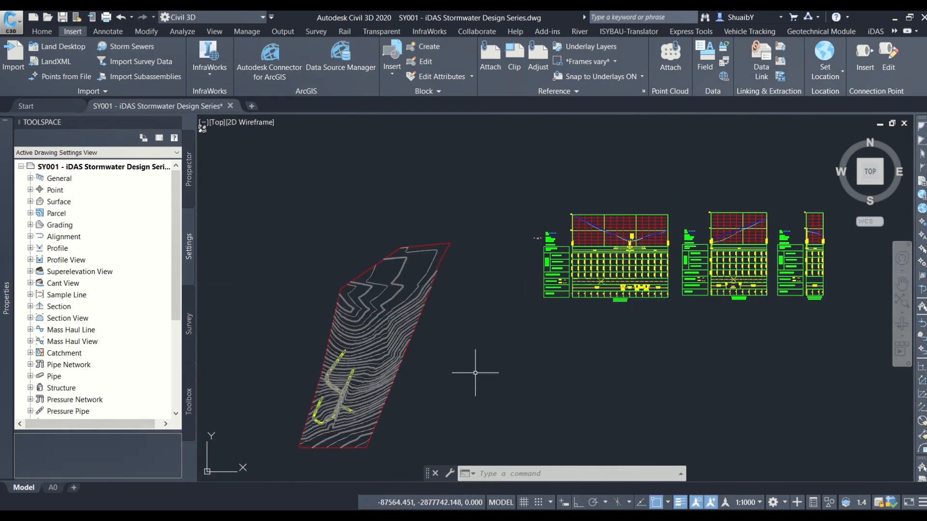
mouse_move(478, 374)
middle_down()
mouse_move(509, 245)
mouse_move(509, 271)
middle_up()
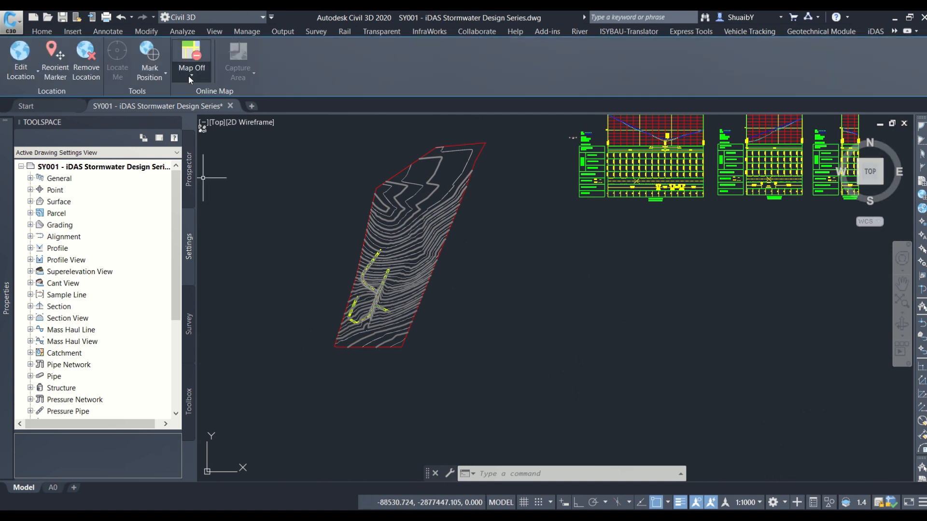
click(190, 75)
click(199, 97)
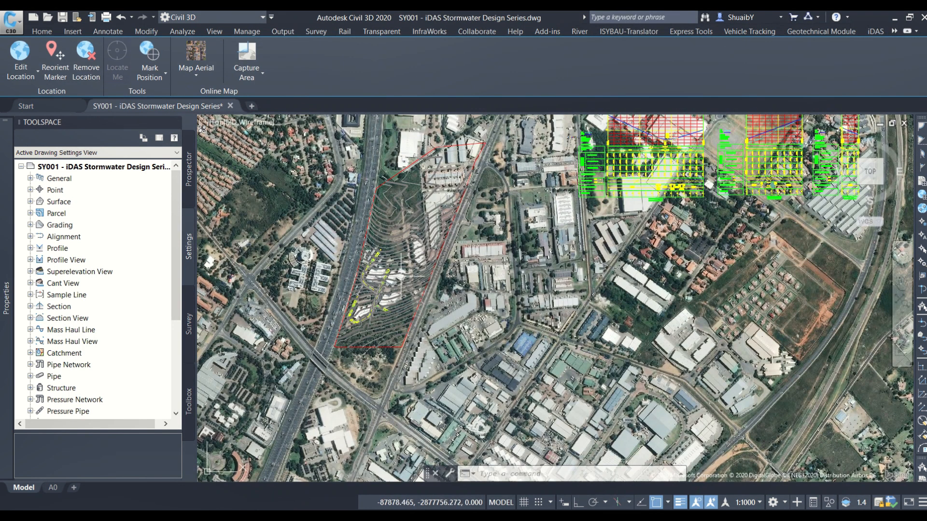
- Examine the aerial imagery around the site and the large solar-roofed building complex to its southwest
scroll(398, 274, up, 2)
scroll(375, 263, down, 1)
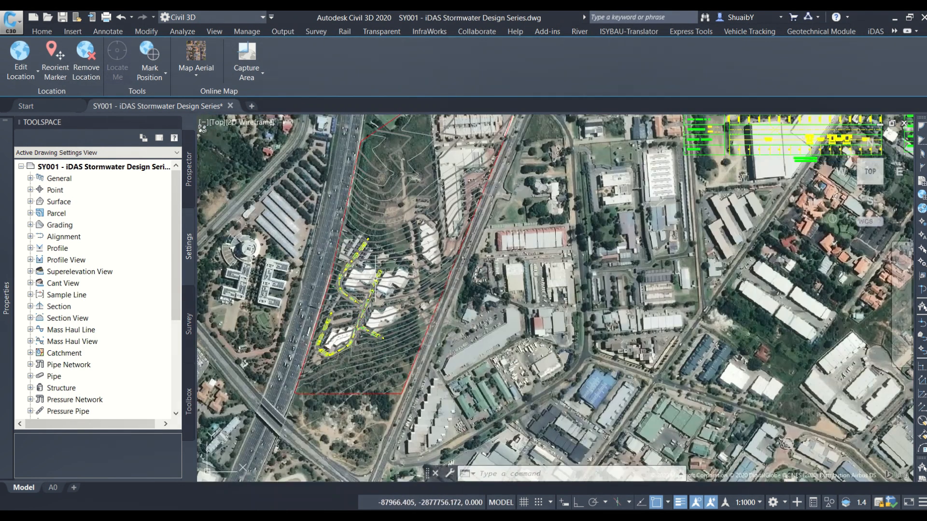
scroll(397, 288, down, 3)
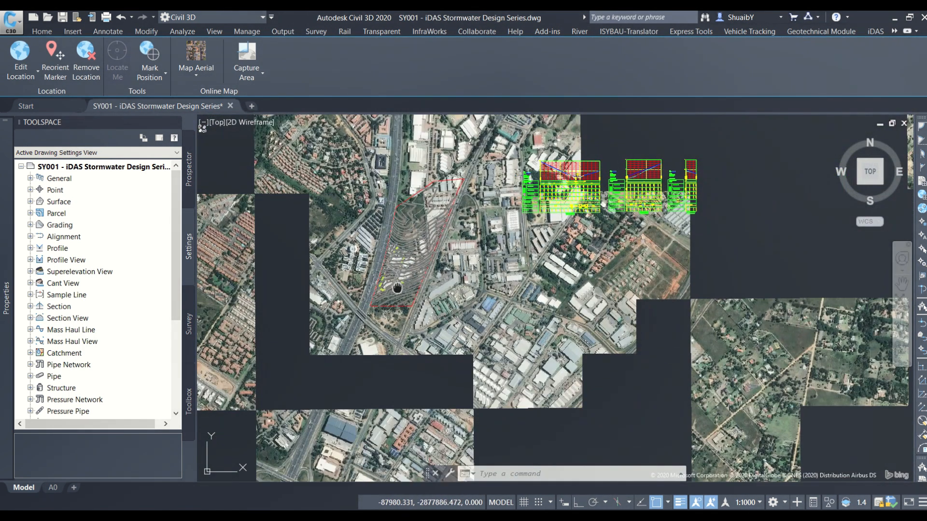
middle_drag(397, 288, 484, 209)
scroll(472, 226, down, 2)
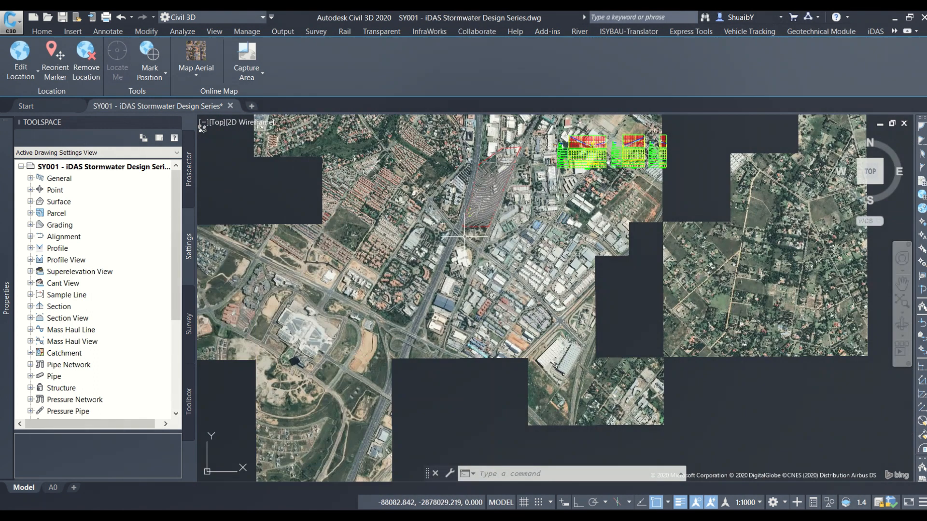
scroll(290, 322, up, 4)
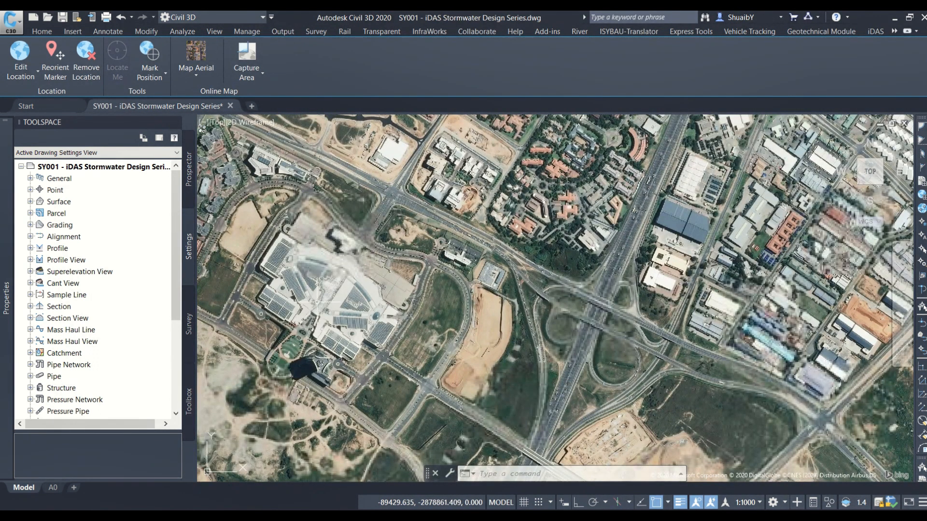
scroll(316, 297, up, 3)
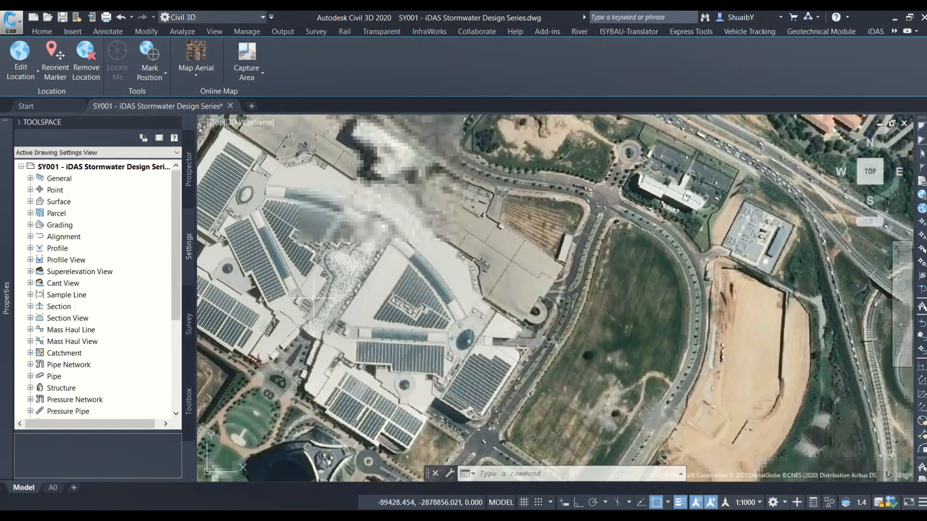
middle_drag(314, 298, 428, 300)
middle_drag(394, 345, 384, 251)
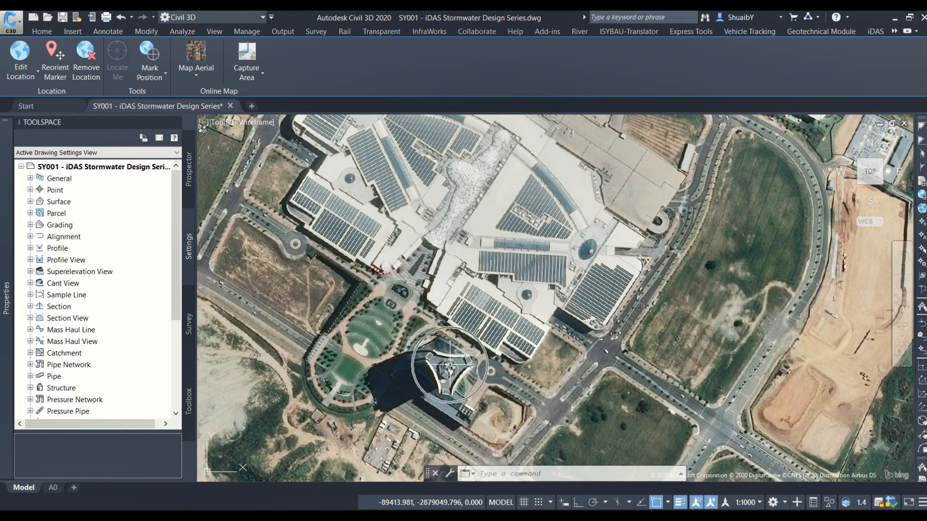
- Turn off the online map and bring the road corridors on the site contour plan into close view
click(197, 73)
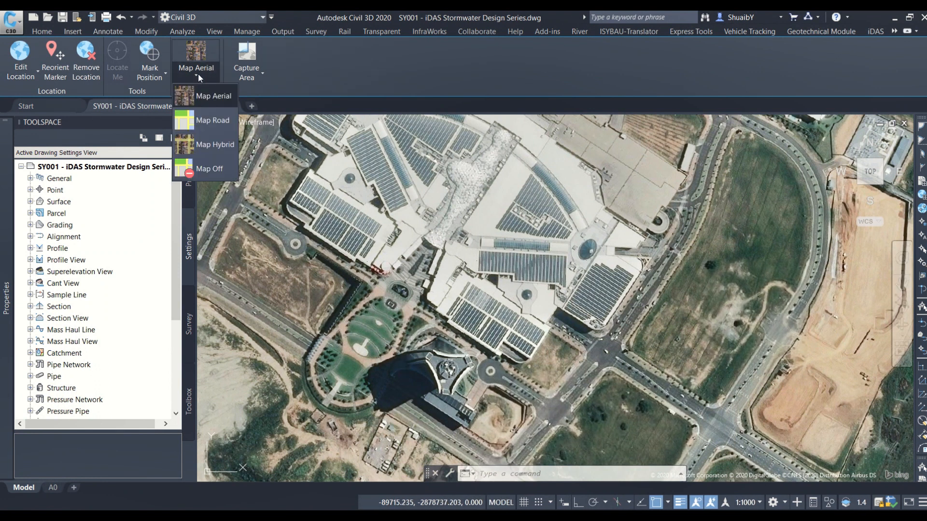
click(217, 169)
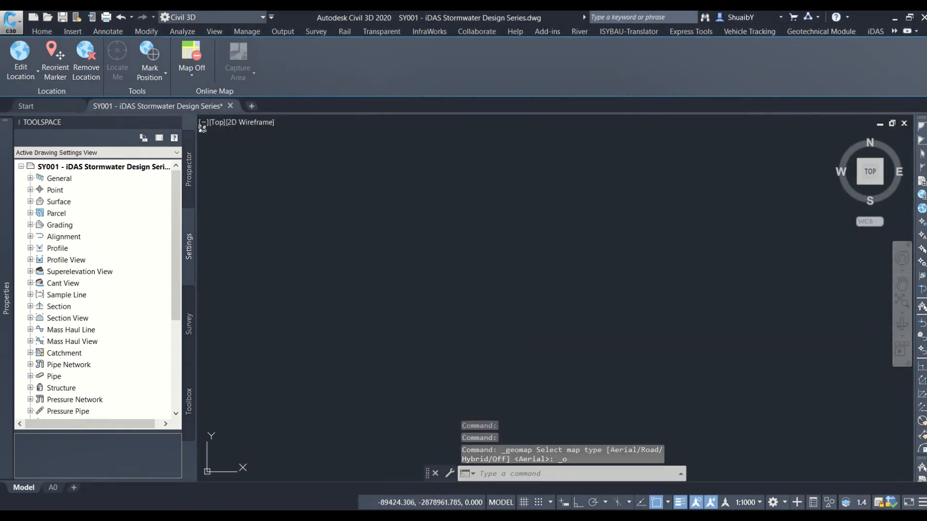
middle_click(442, 294)
middle_click(441, 294)
scroll(410, 269, up, 2)
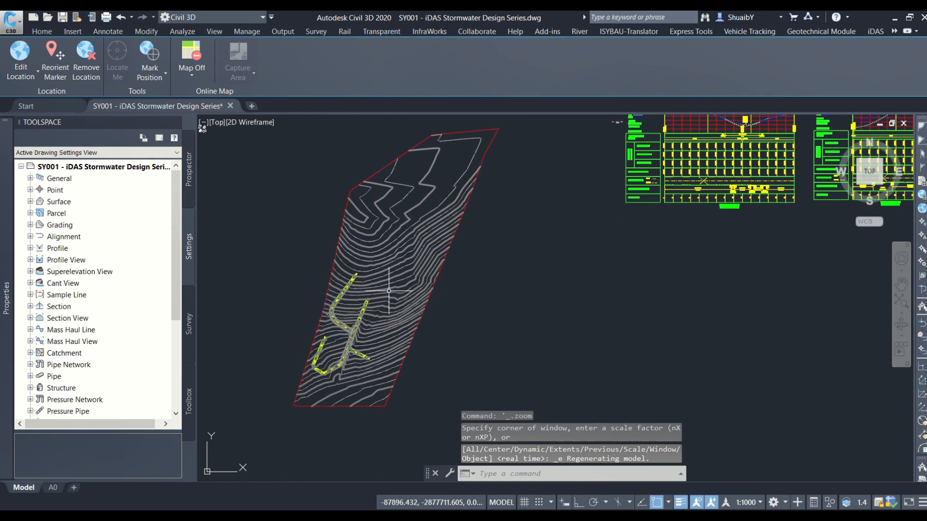
scroll(325, 313, up, 3)
middle_drag(347, 316, 377, 275)
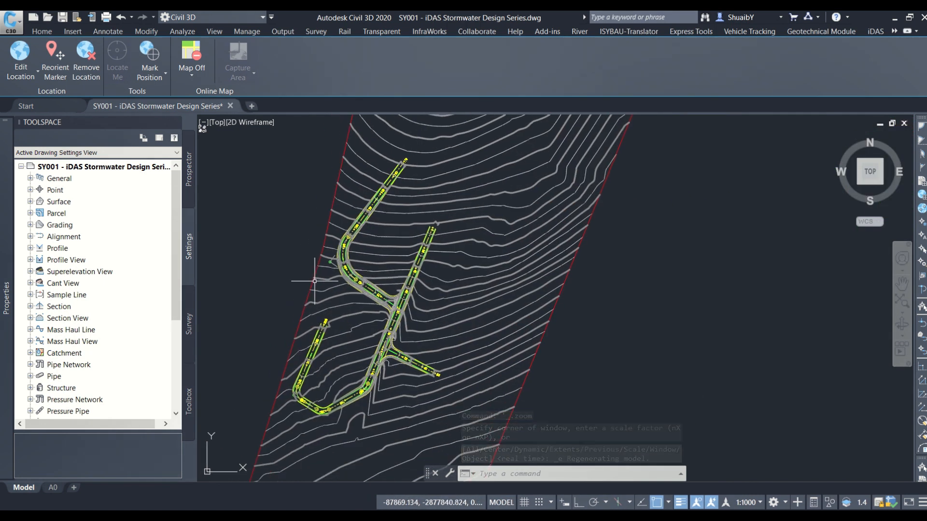
middle_drag(299, 271, 309, 262)
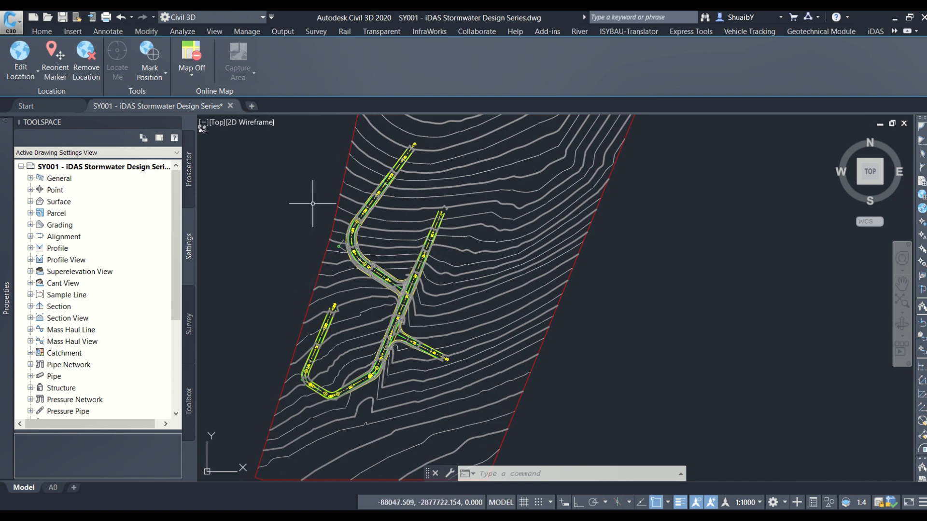
- Check which templates are offered for a new drawing, including _Devotech RSA 2020-301-with Part Lists.dwt, and return to the stormwater drawing
click(57, 111)
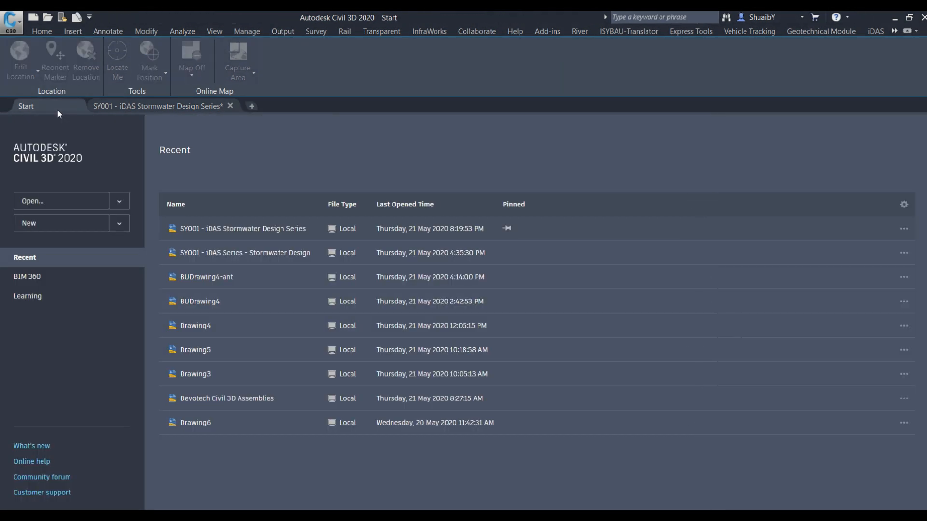
click(120, 225)
click(95, 264)
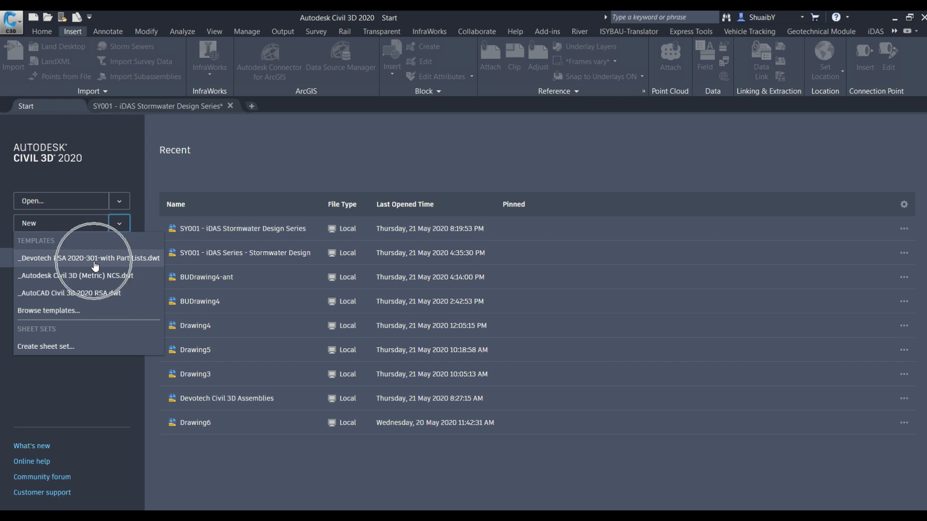
click(95, 264)
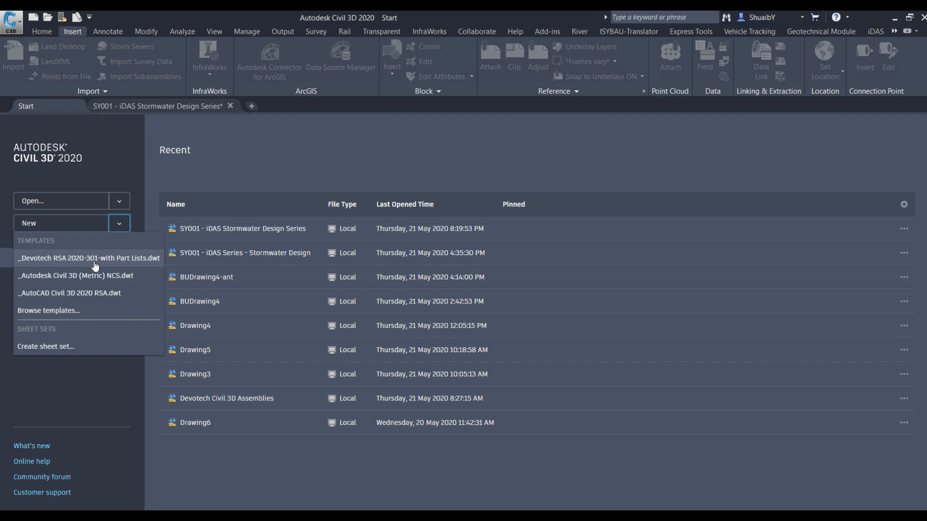
click(123, 158)
click(134, 105)
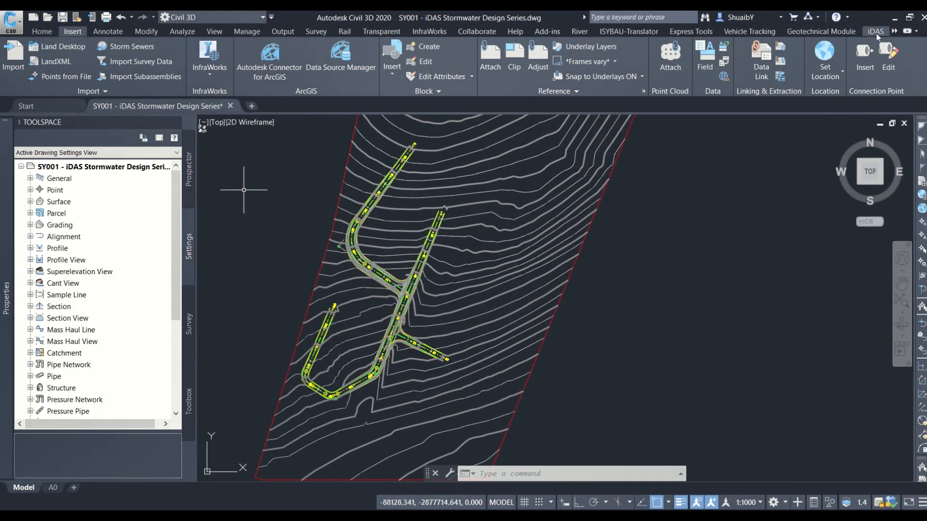
- Review the iDAS pipe design commands, including the additional ones for structures and pipes
click(875, 32)
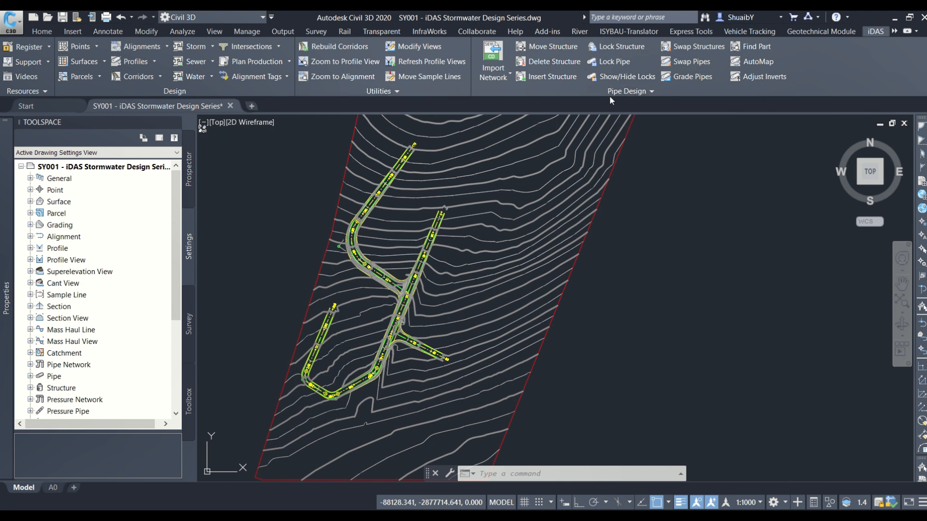
click(652, 91)
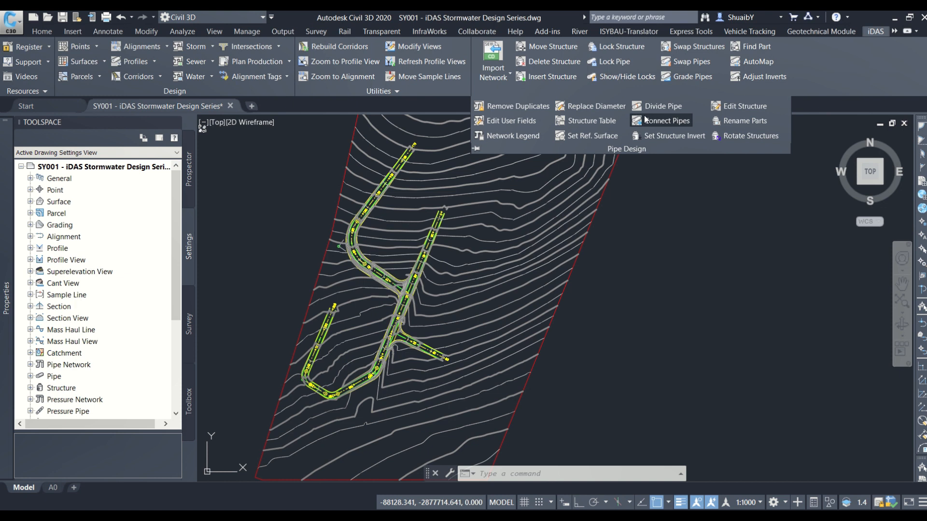
click(391, 91)
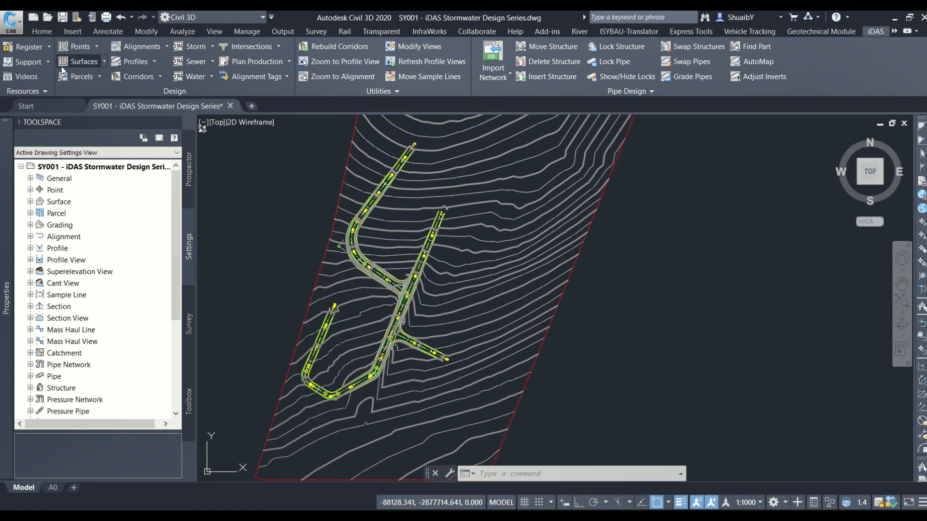
- Open the iDAS templates folder, look over the Devotech RSA template files and close the folder
click(43, 89)
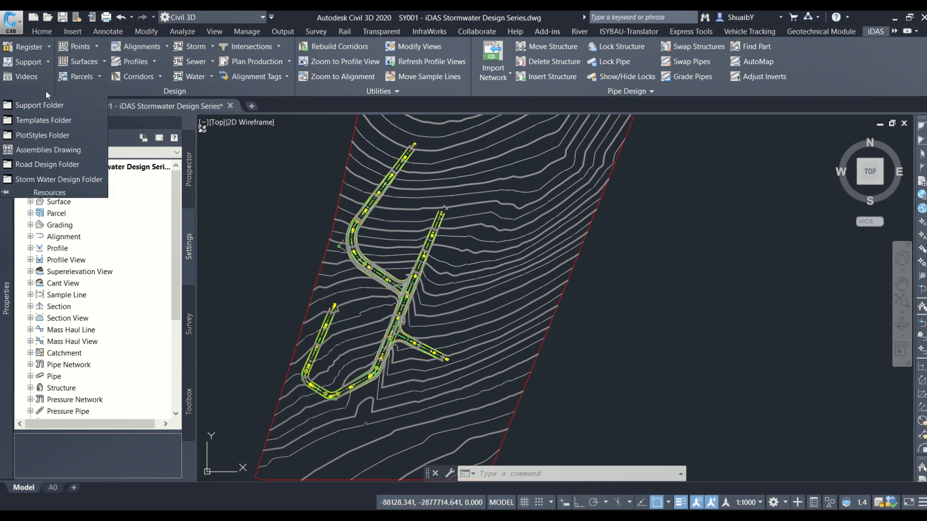
click(52, 120)
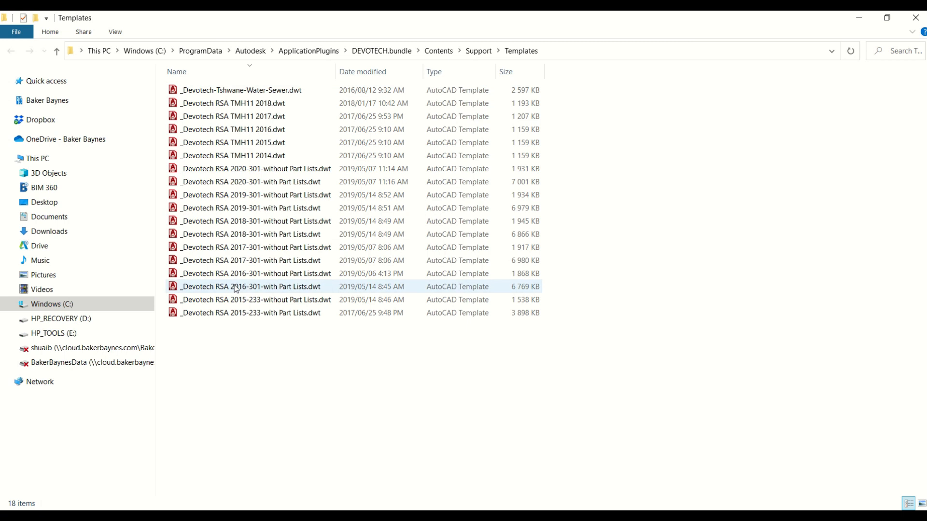
key(ctrl)
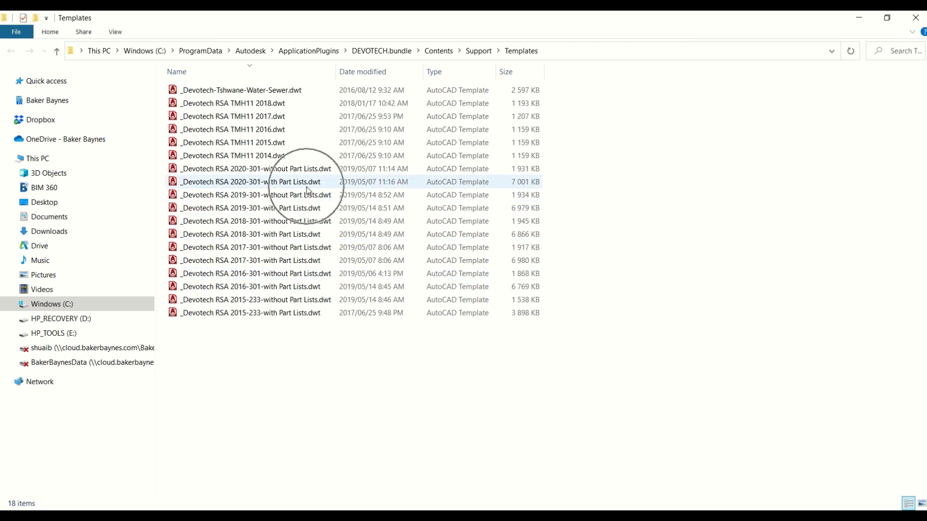
click(914, 18)
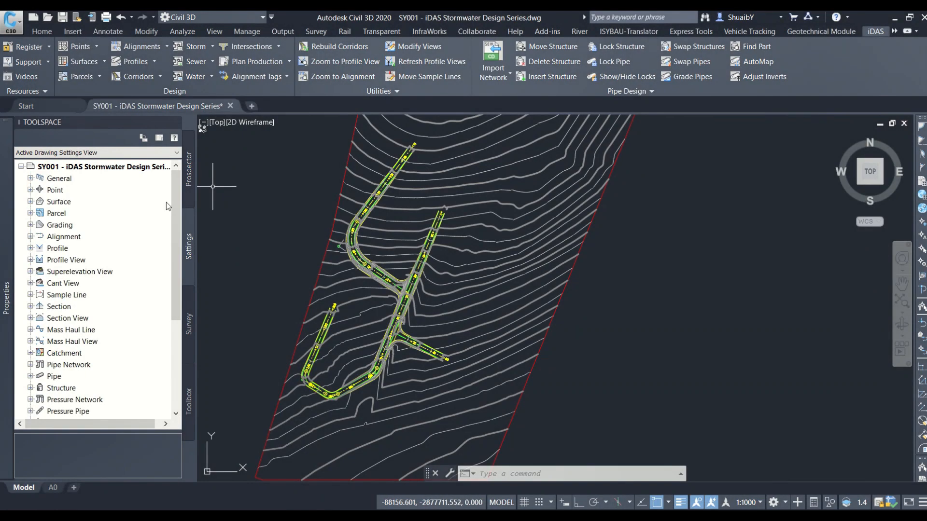
- Open Devotech Civil 3D Assemblies.dwg from the 2020 assemblies folder within the iDAS support folder
click(45, 91)
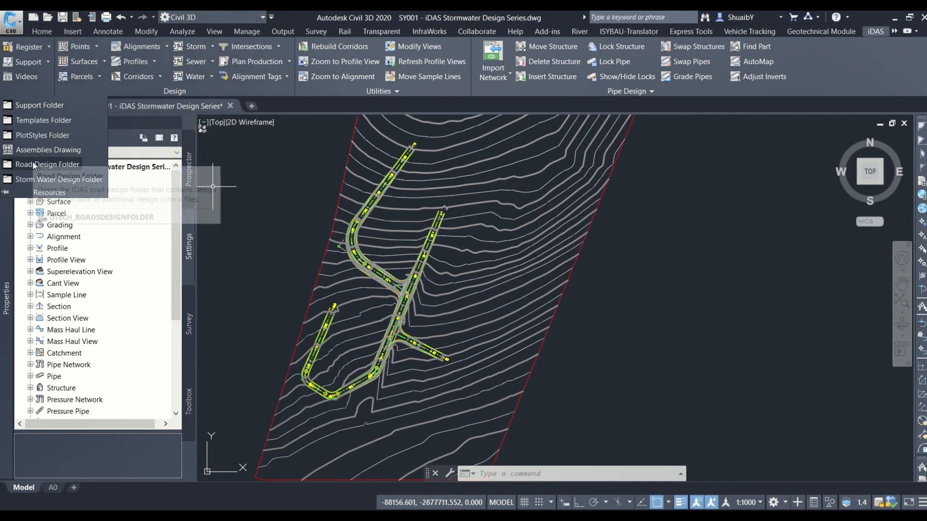
click(37, 109)
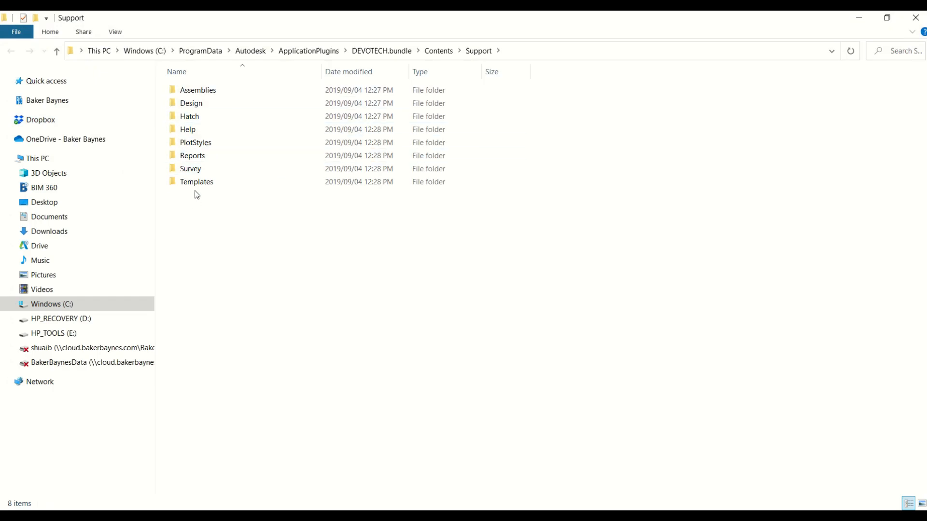
double_click(195, 96)
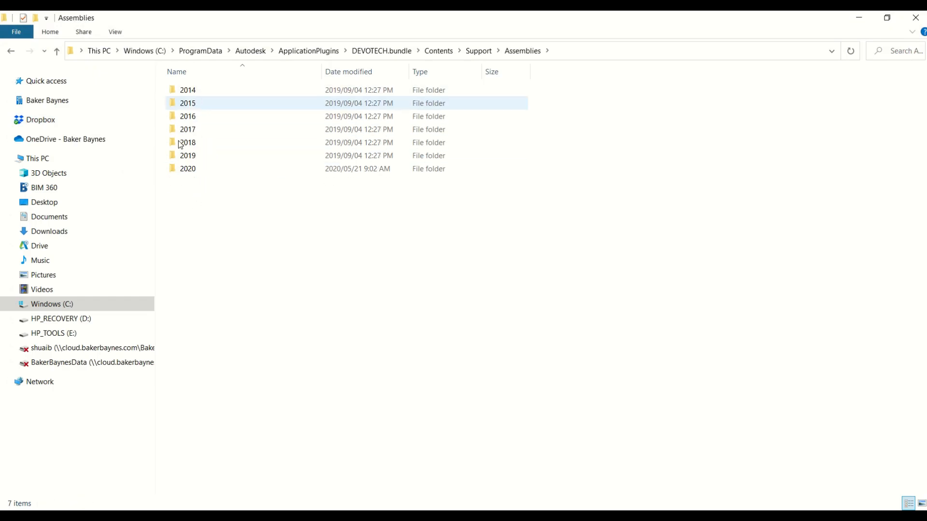
double_click(185, 171)
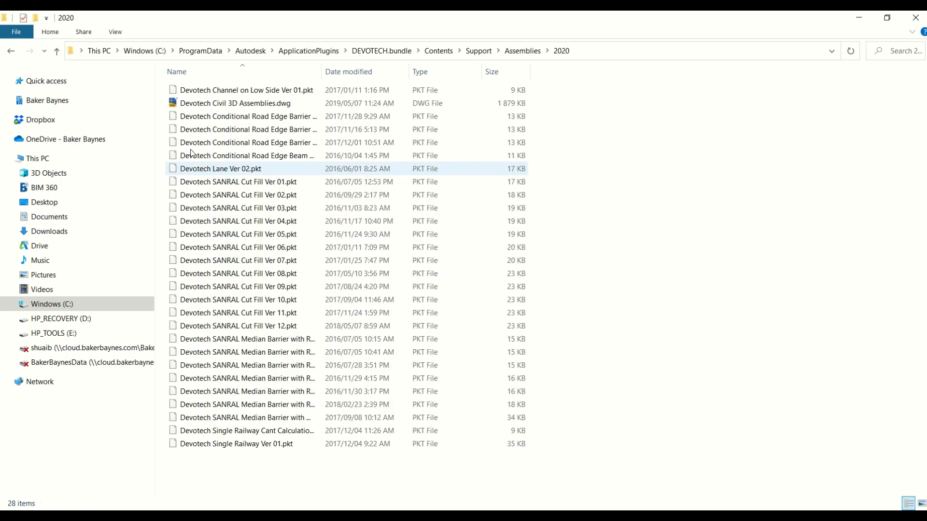
click(199, 105)
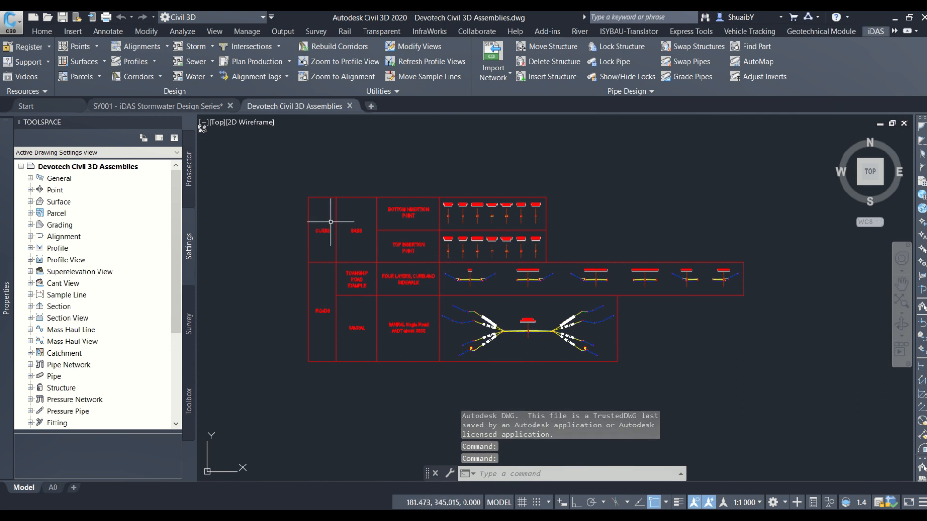
- Examine the SABS curb assemblies with bottom insertion point, from the Fig 3 barrier kerb to the Fig 12 rectangular kerb
scroll(321, 230, up, 4)
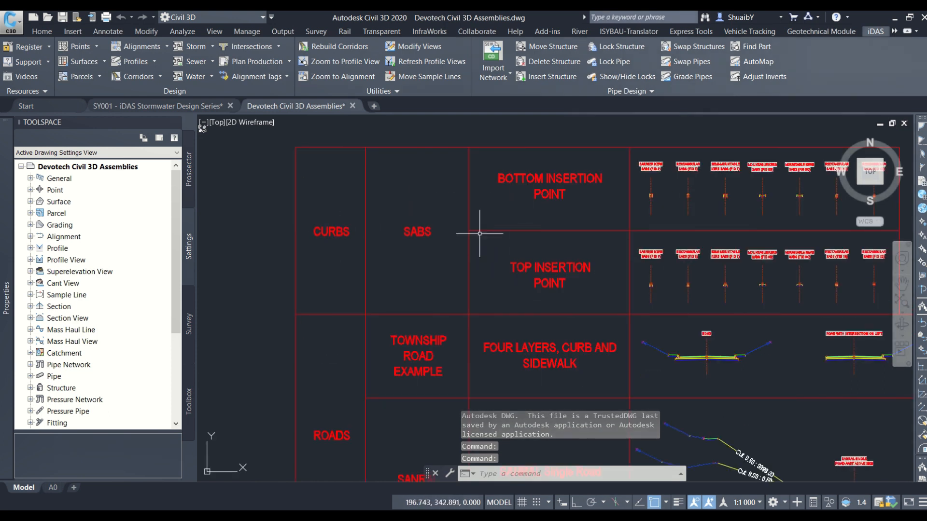
middle_drag(599, 262, 413, 284)
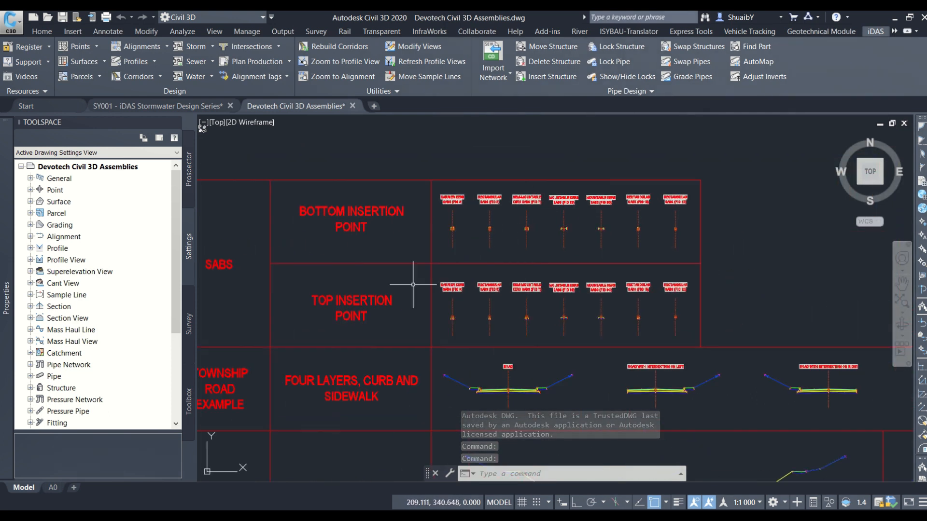
scroll(488, 203, up, 4)
mouse_move(597, 242)
middle_down()
mouse_move(521, 268)
mouse_move(468, 272)
middle_up()
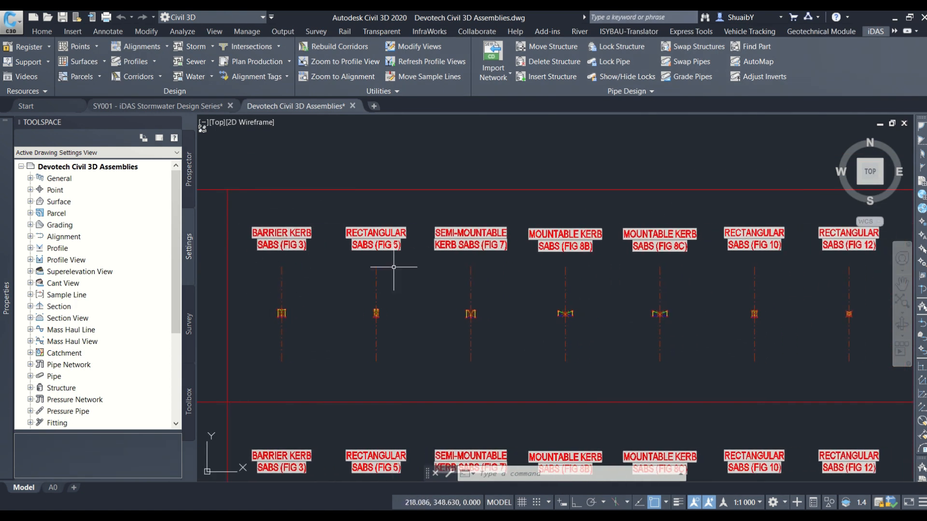
scroll(275, 296, up, 8)
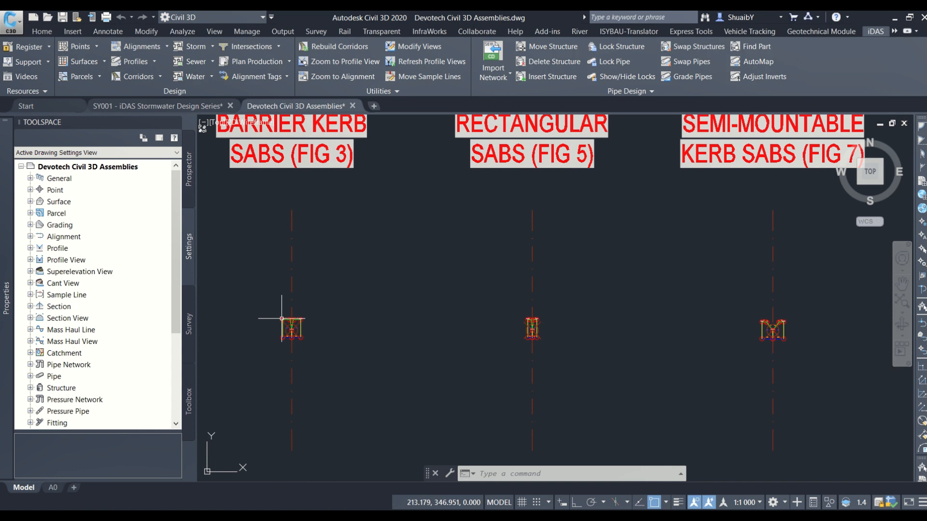
scroll(310, 293, down, 8)
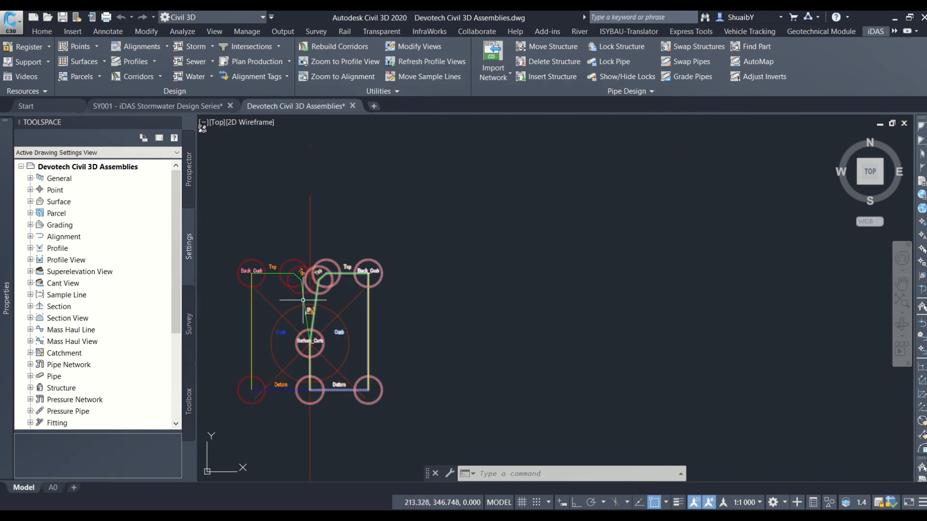
middle_drag(458, 270, 320, 258)
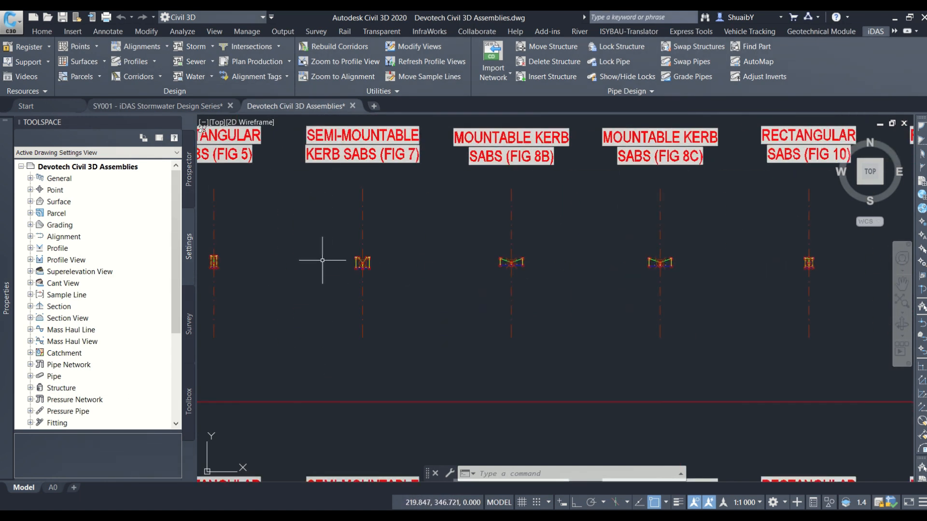
scroll(507, 262, up, 7)
scroll(467, 241, down, 7)
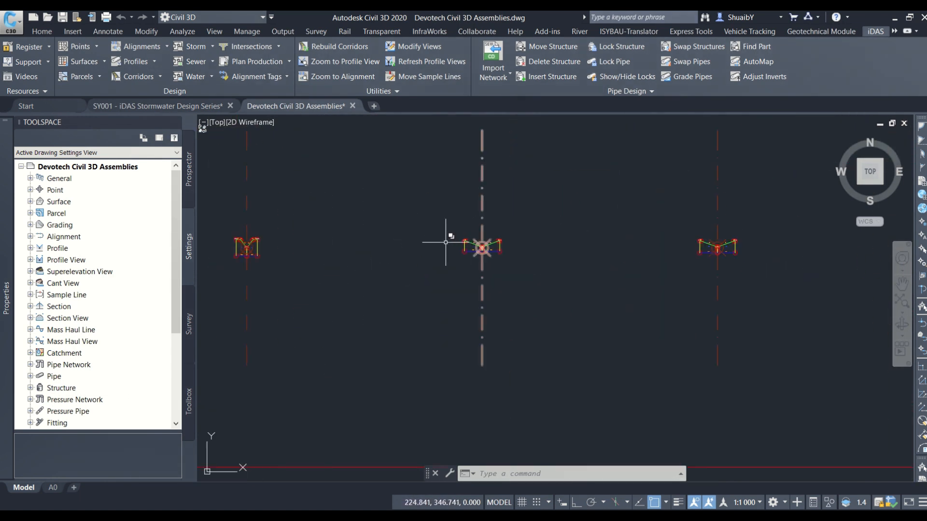
scroll(393, 242, down, 2)
middle_drag(609, 237, 329, 235)
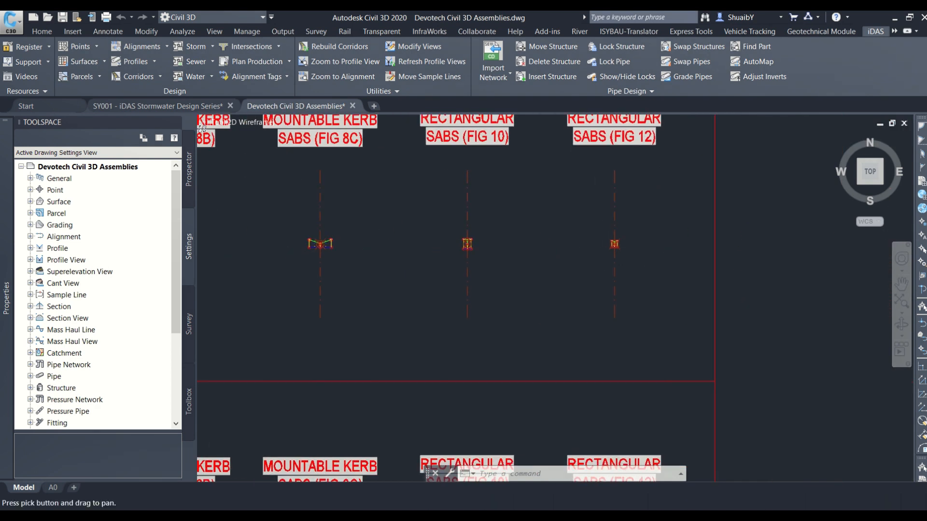
scroll(614, 236, up, 8)
scroll(604, 244, down, 8)
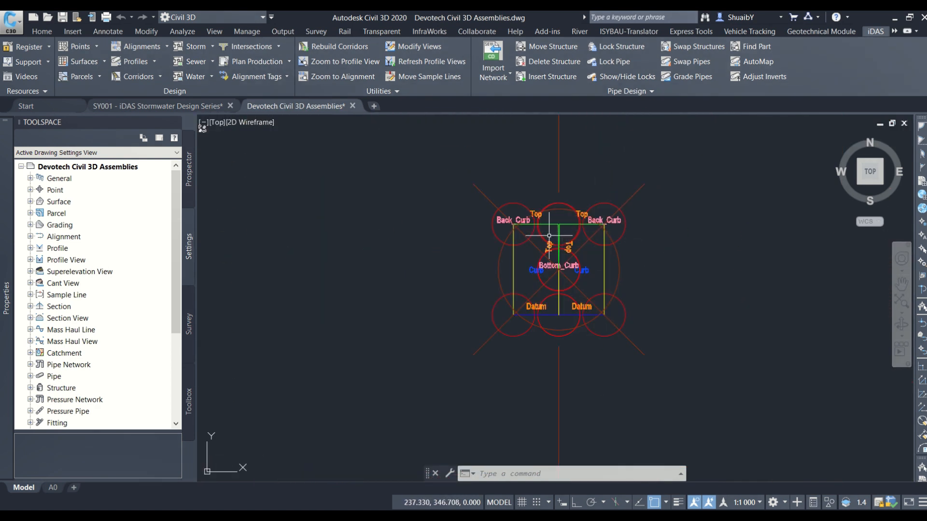
- Examine the row of SABS curb assemblies with top insertion point
scroll(610, 225, down, 5)
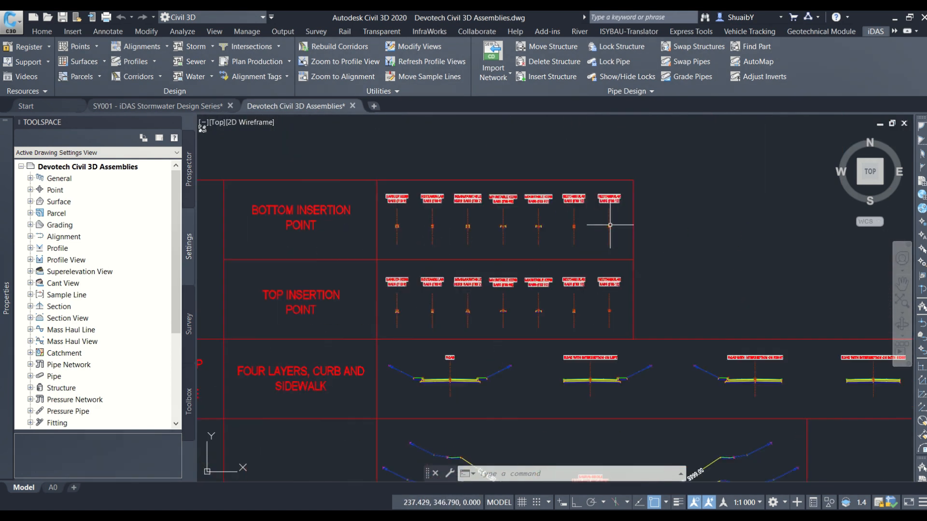
scroll(564, 303, up, 6)
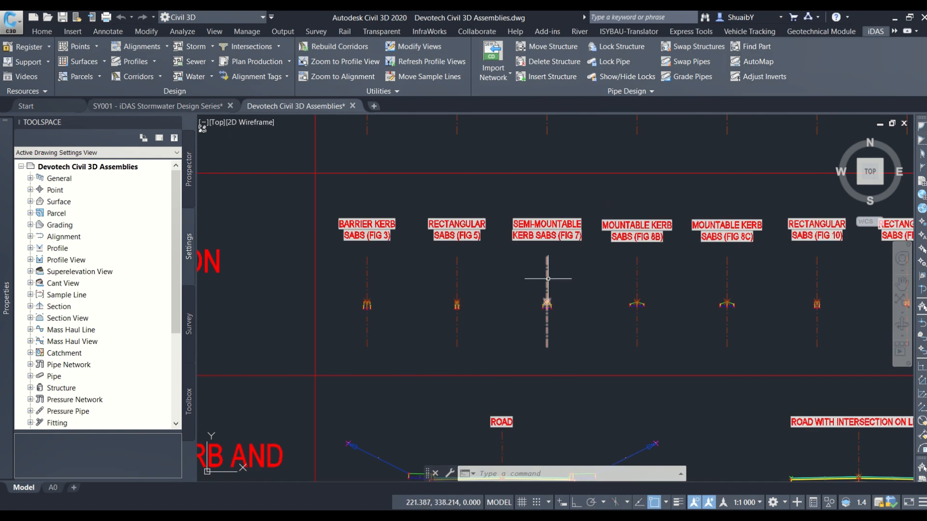
mouse_move(544, 269)
middle_down()
mouse_move(467, 280)
mouse_move(448, 293)
middle_up()
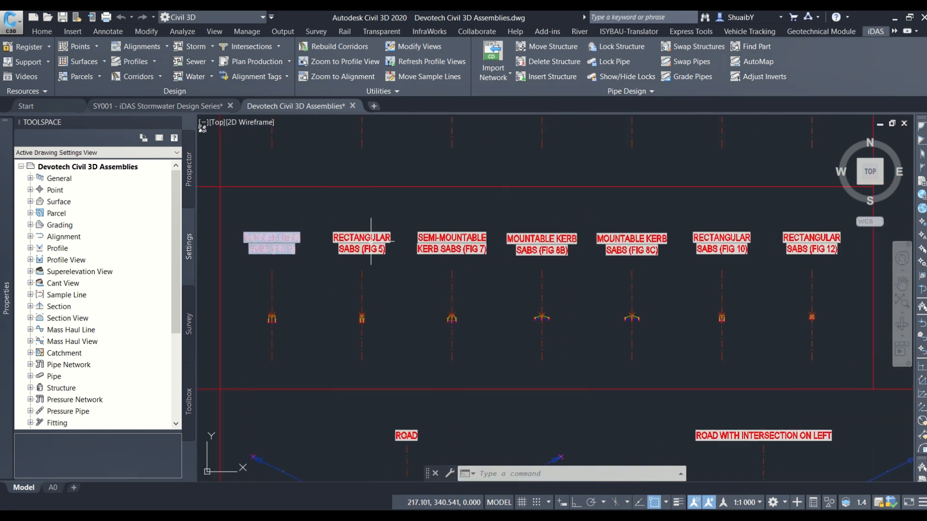
- Examine the township example assembly labelled ROAD, with its four layers, curbs and sidewalks
scroll(591, 290, down, 4)
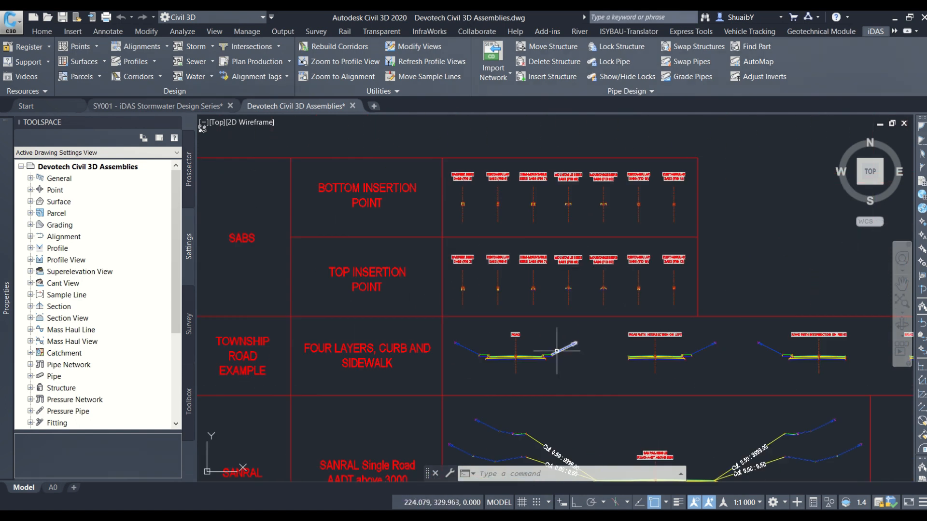
middle_drag(555, 351, 540, 270)
scroll(501, 277, up, 6)
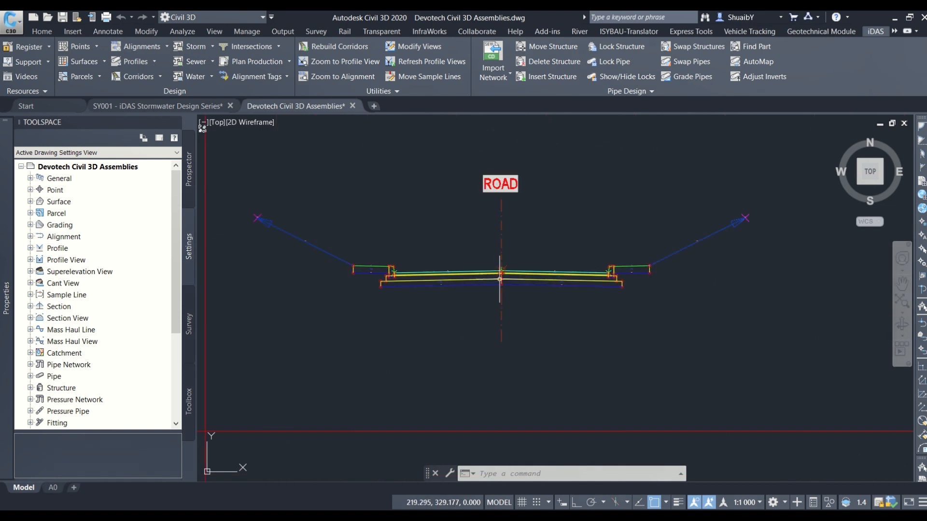
- Examine the row of township road example assemblies, starting with the one labelled ROAD WITH INTERSECTION ON LEFT
scroll(466, 228, down, 5)
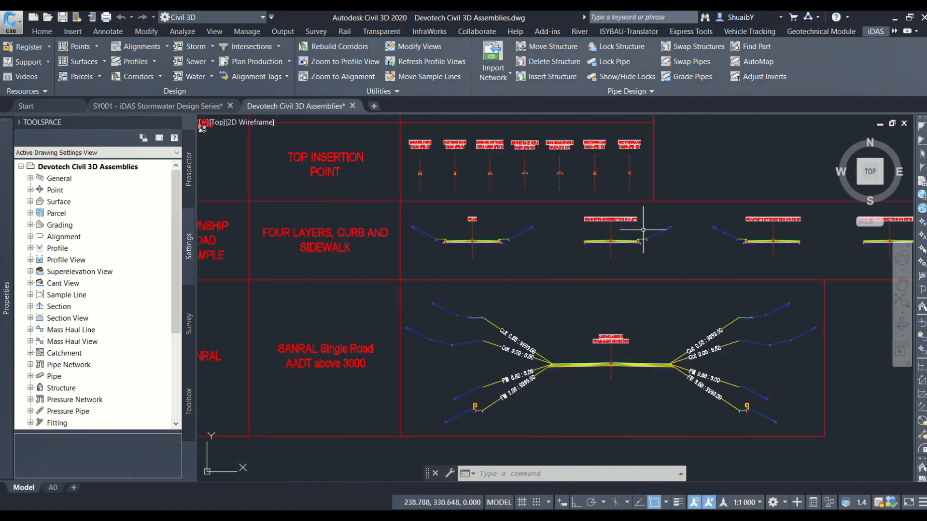
scroll(643, 227, up, 5)
scroll(648, 225, up, 4)
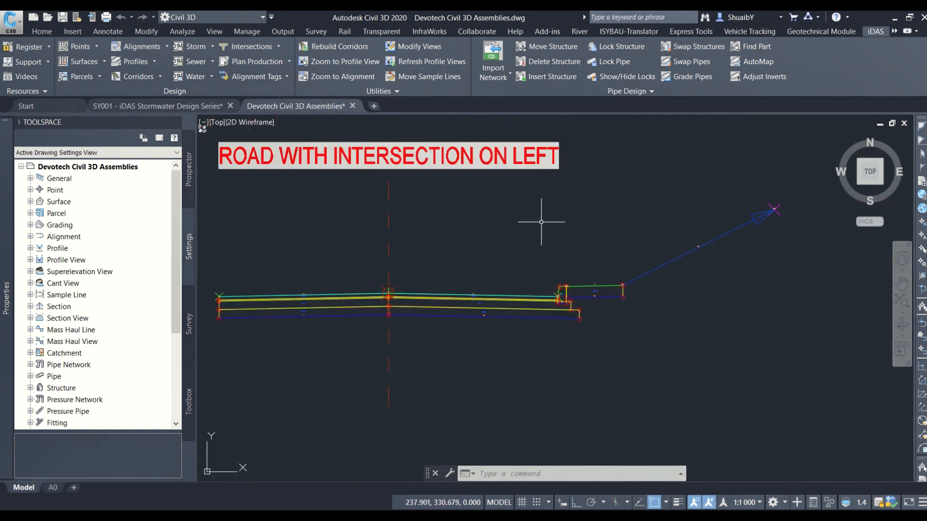
scroll(541, 222, down, 4)
middle_drag(612, 216, 461, 214)
middle_drag(671, 217, 426, 216)
- Examine the SANRAL single road assembly for AADT above 3000, with its pavement layers and cut and fill slopes
middle_drag(651, 300, 609, 152)
scroll(595, 212, down, 2)
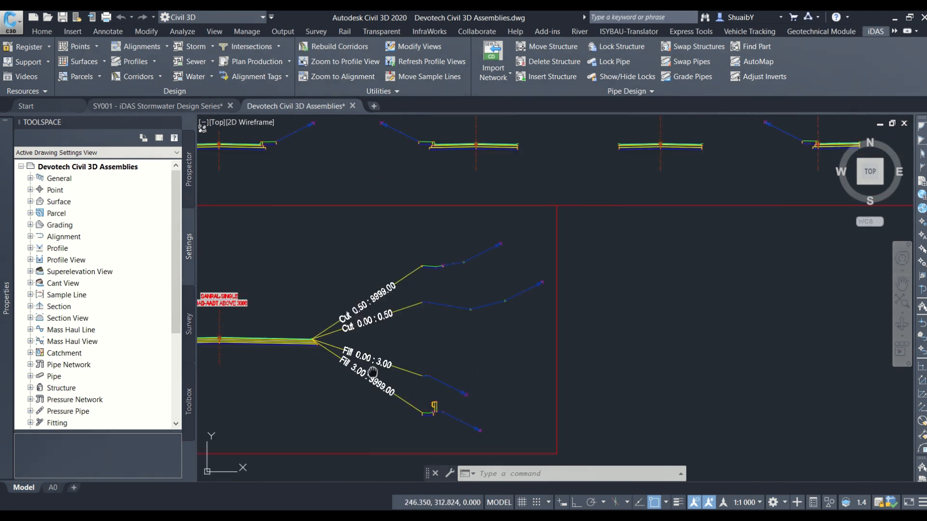
middle_drag(372, 373, 617, 273)
scroll(454, 188, up, 2)
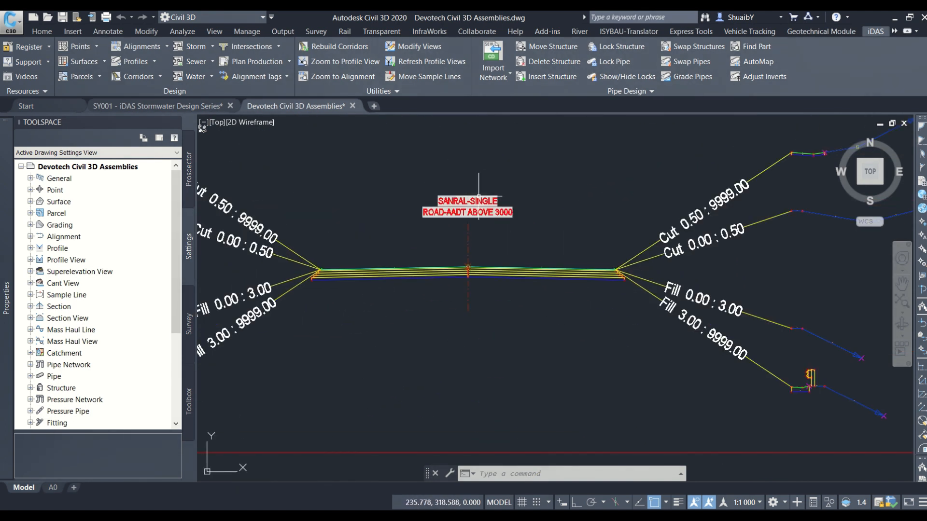
scroll(479, 196, up, 4)
scroll(570, 190, down, 8)
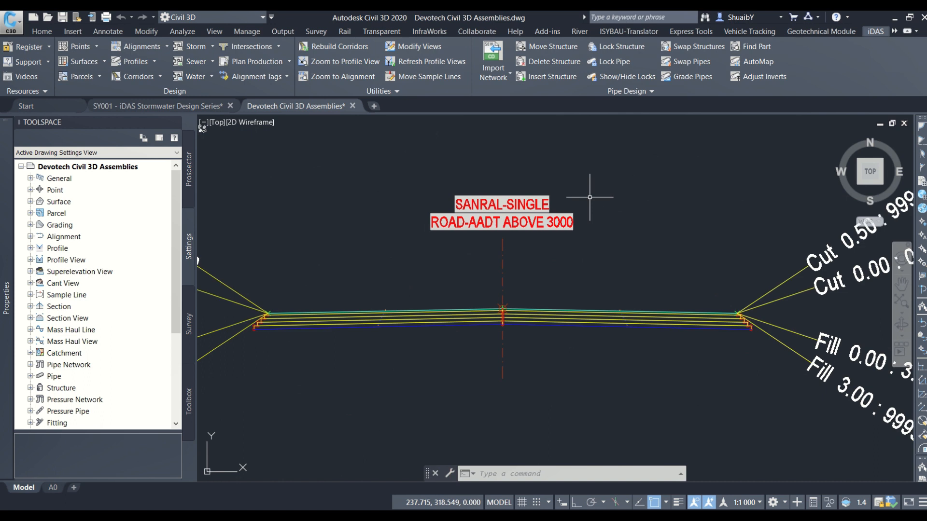
scroll(590, 197, down, 2)
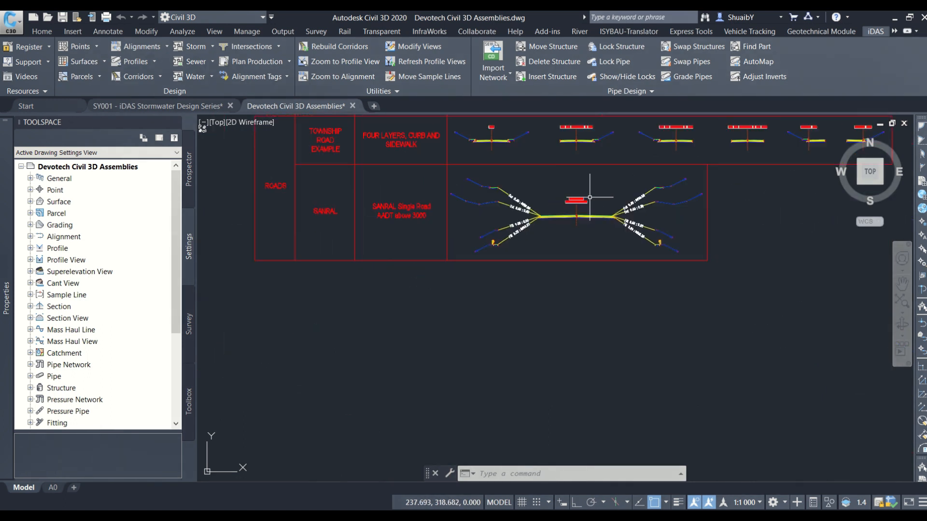
- View the whole table of curb and road assemblies, and close the Devotech assemblies drawing to return to the stormwater drawing
middle_drag(404, 208, 635, 335)
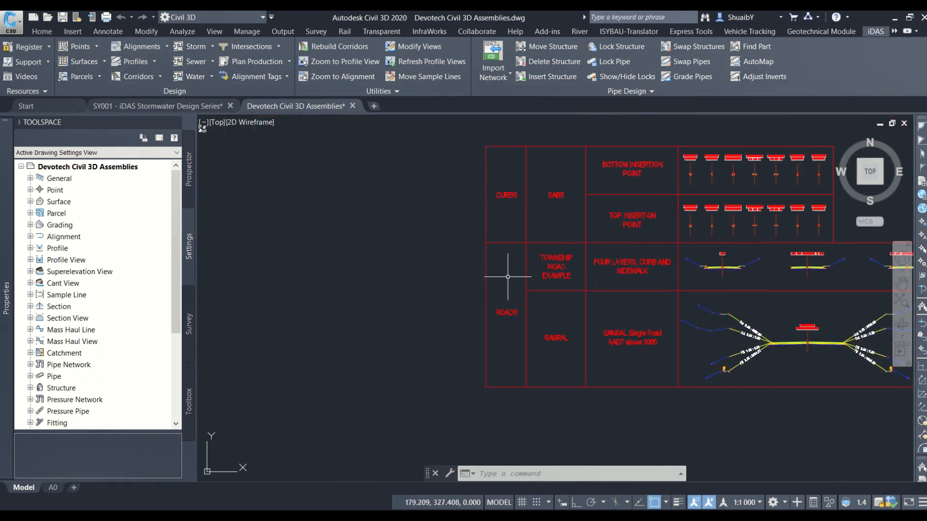
scroll(462, 276, down, 2)
middle_click(439, 261)
middle_click(439, 261)
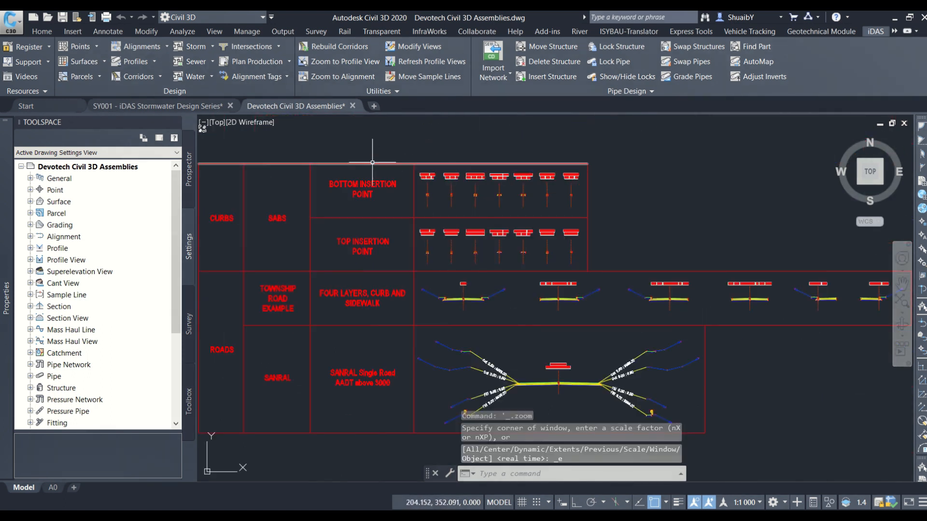
click(352, 106)
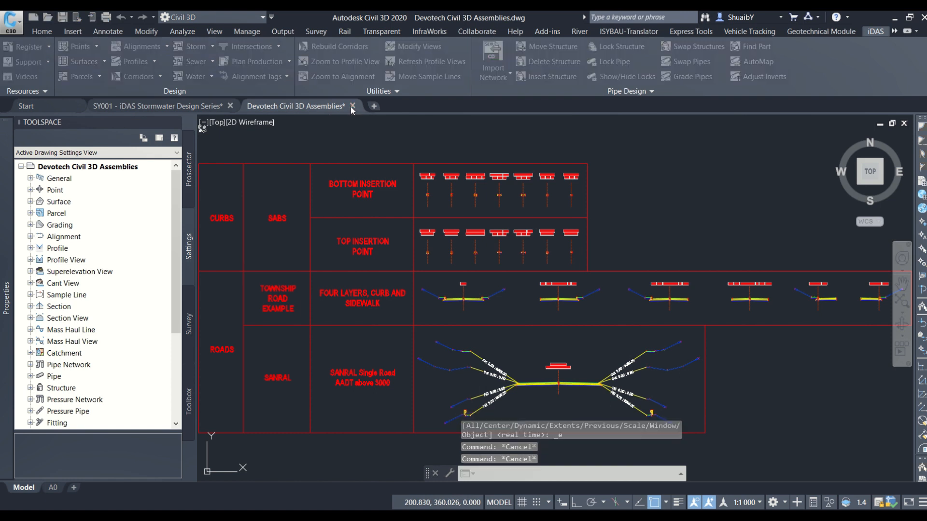
click(507, 299)
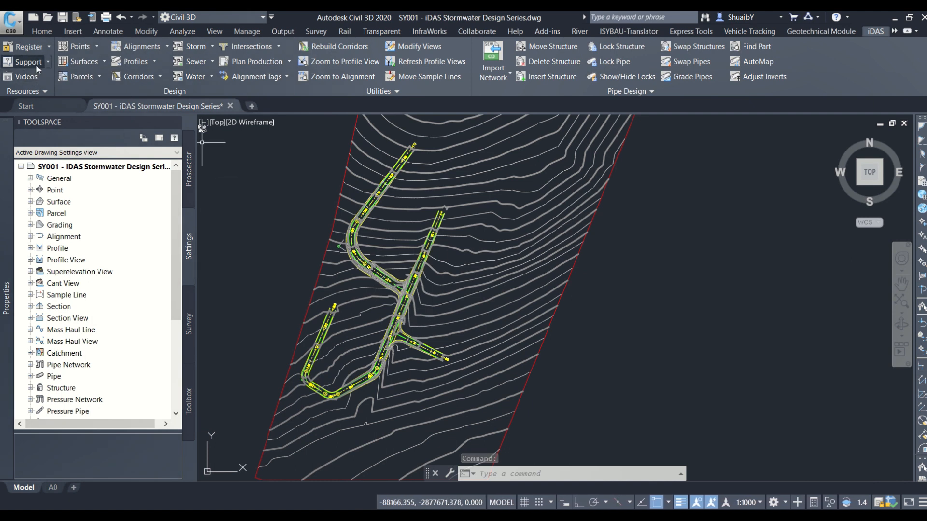
click(873, 34)
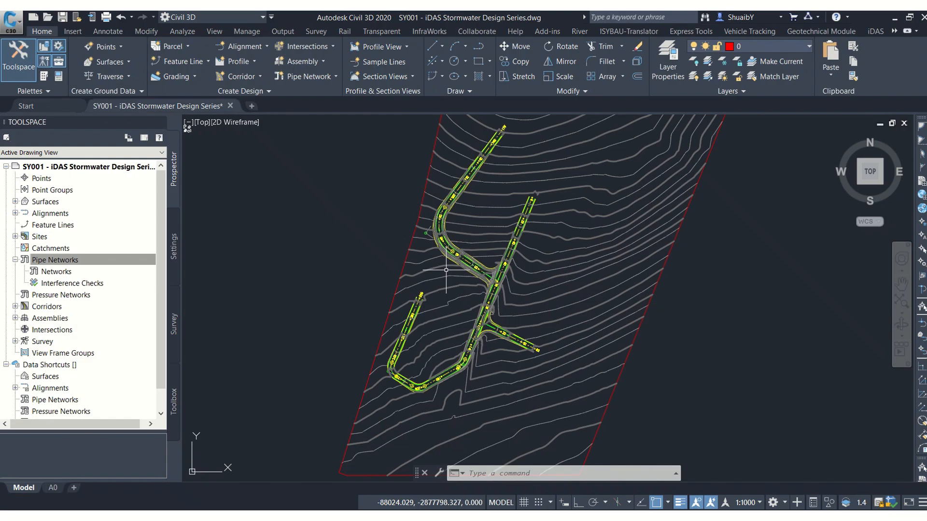
- Open the Stormwater parts list for editing from the drawing's pipe network settings
click(98, 263)
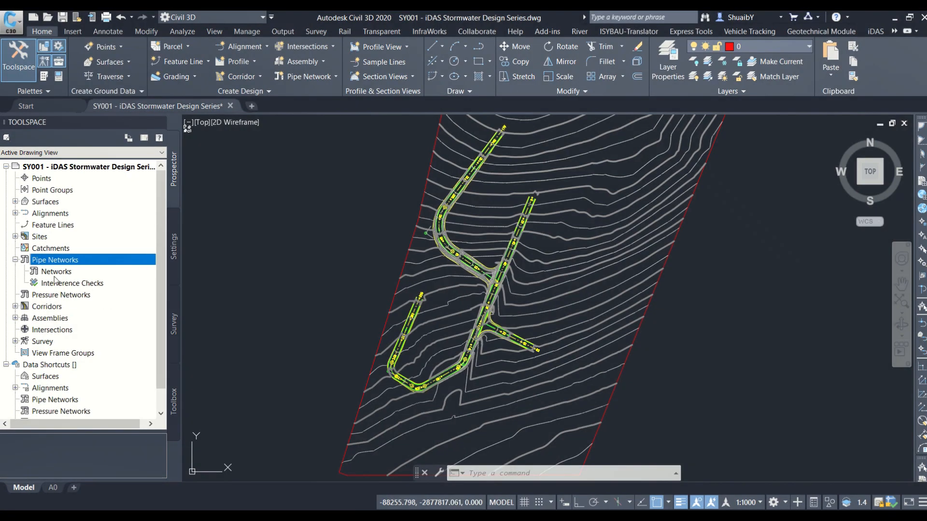
click(177, 253)
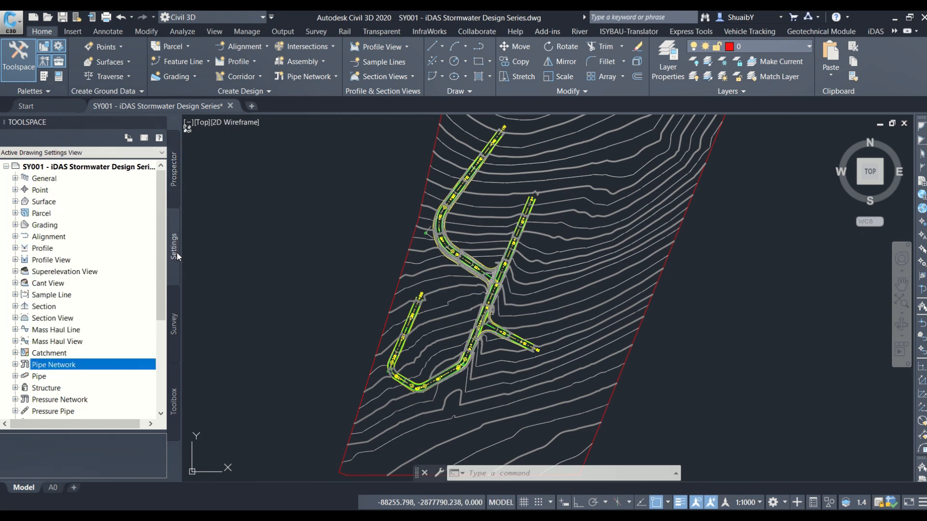
click(15, 364)
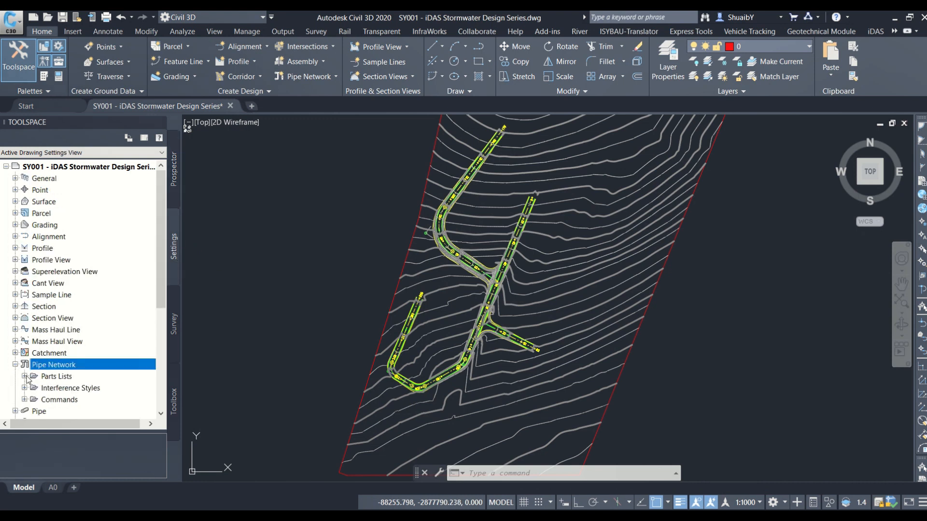
click(25, 376)
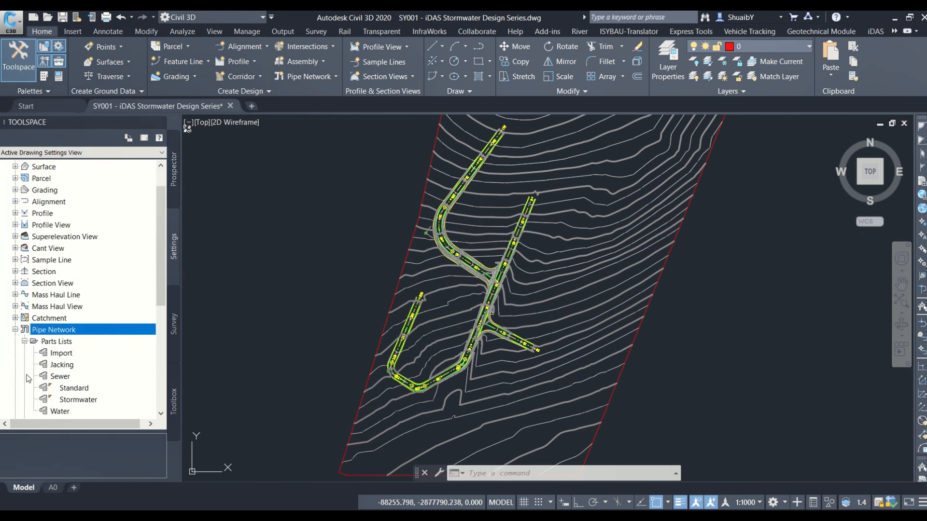
click(78, 401)
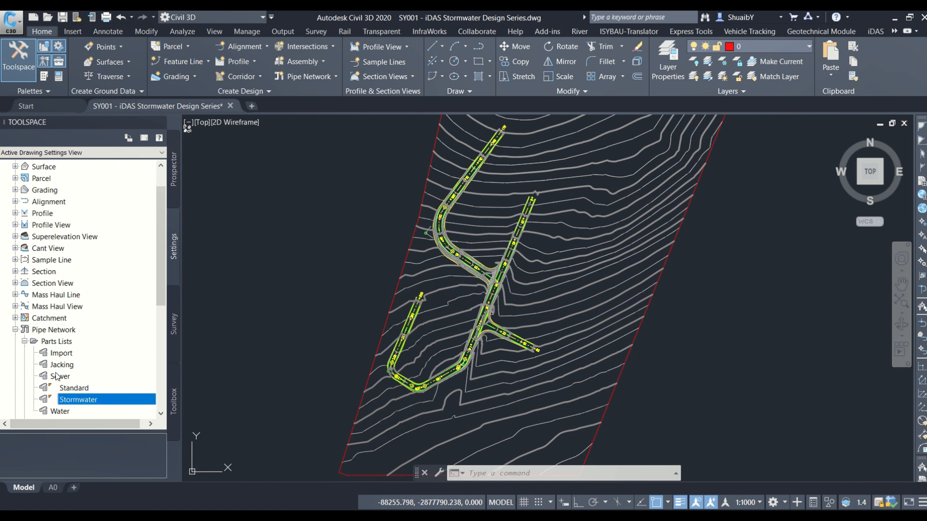
right_click(75, 401)
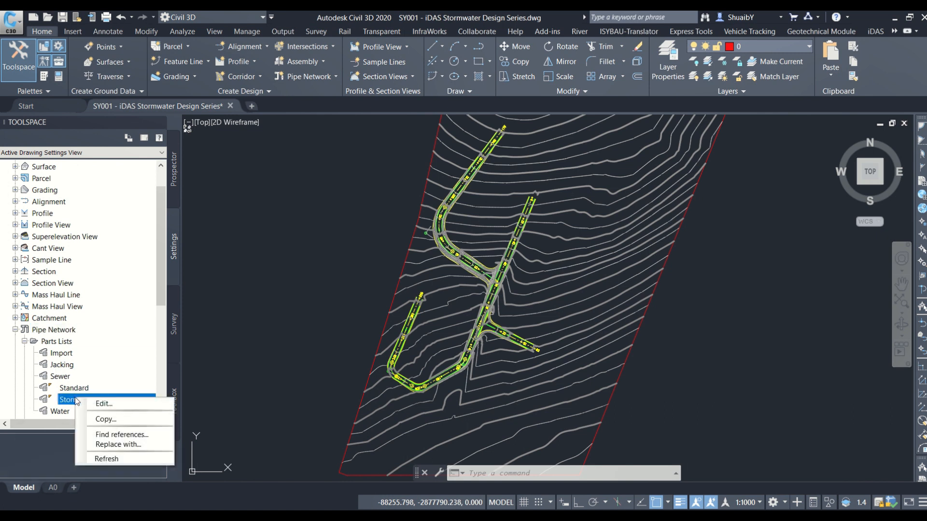
click(100, 408)
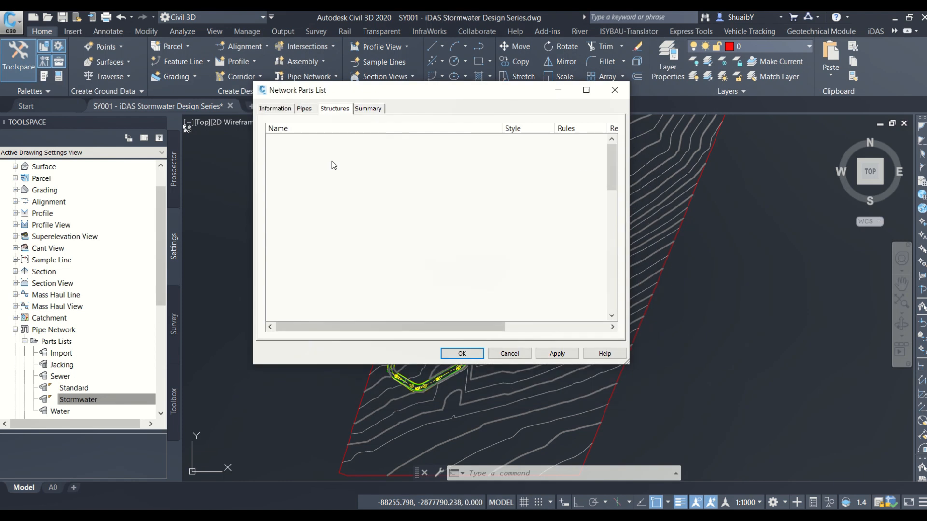
- Examine the pipe families in the Stormwater parts list, from ROCLA Interlocking Class 50D to Armco MP200 KB
click(303, 110)
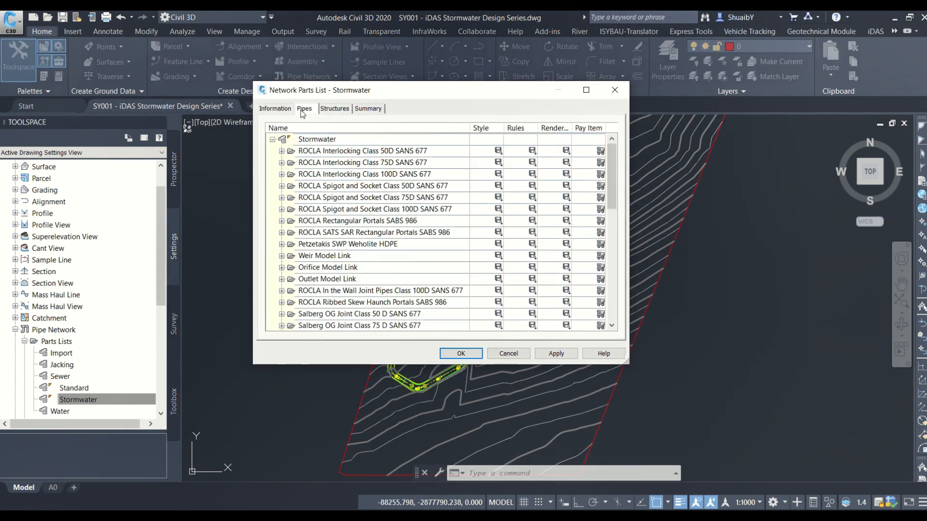
click(272, 140)
click(272, 140)
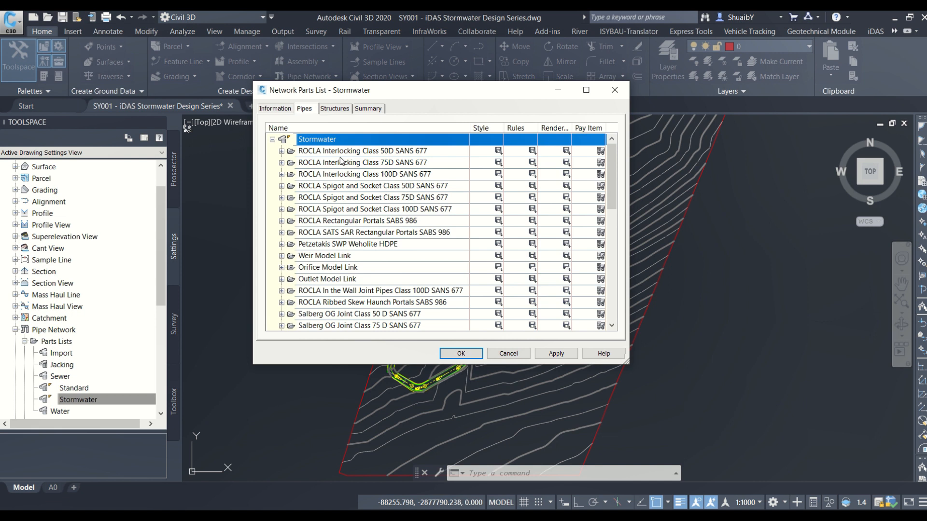
scroll(341, 161, down, 1)
scroll(342, 161, down, 8)
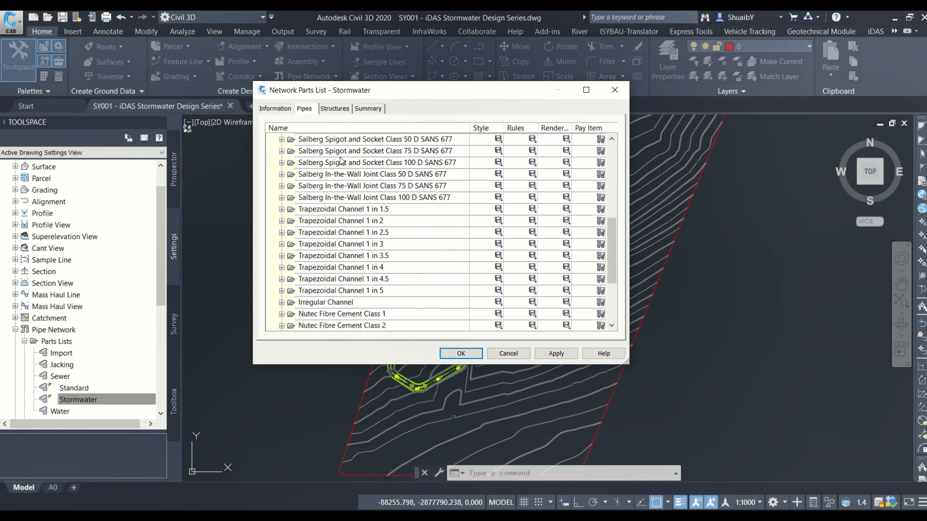
scroll(341, 161, down, 1)
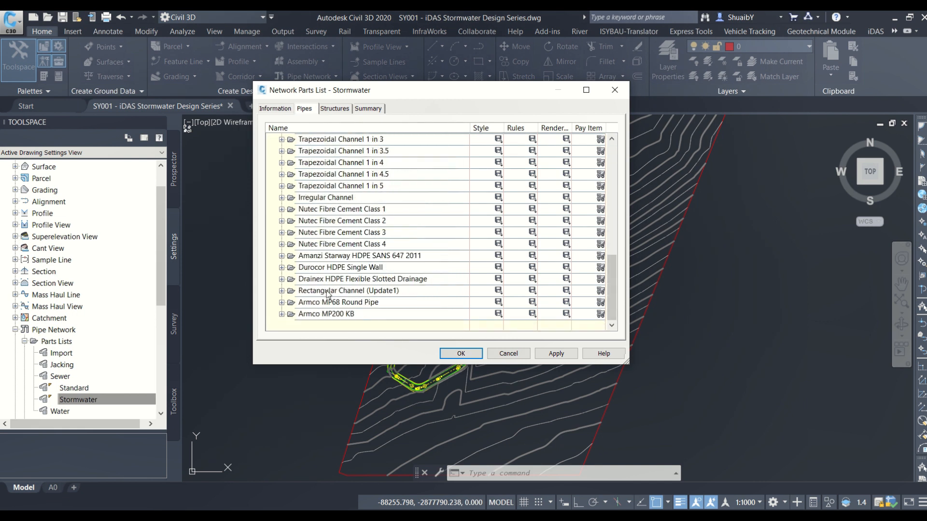
- Examine the structure families in the Stormwater parts list, including manholes, grid inlets and kerb inlets, and close the list
click(335, 109)
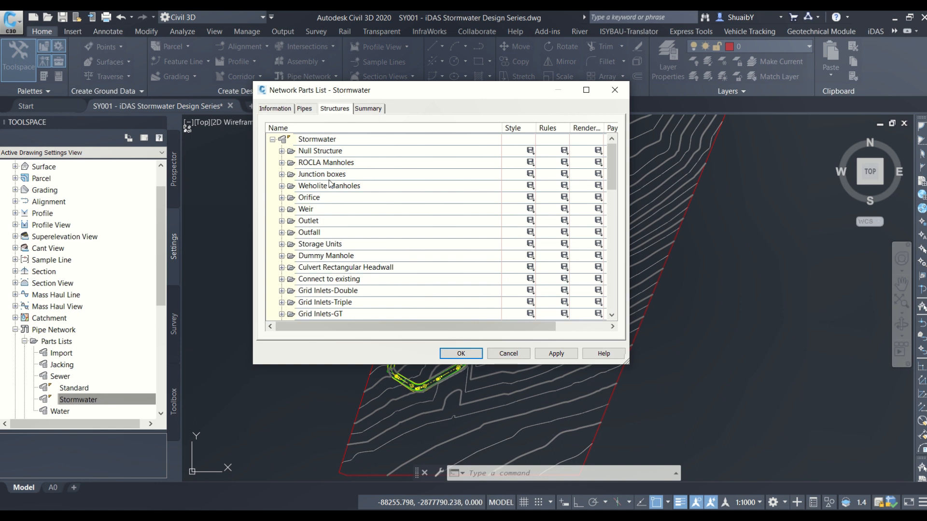
scroll(330, 184, down, 10)
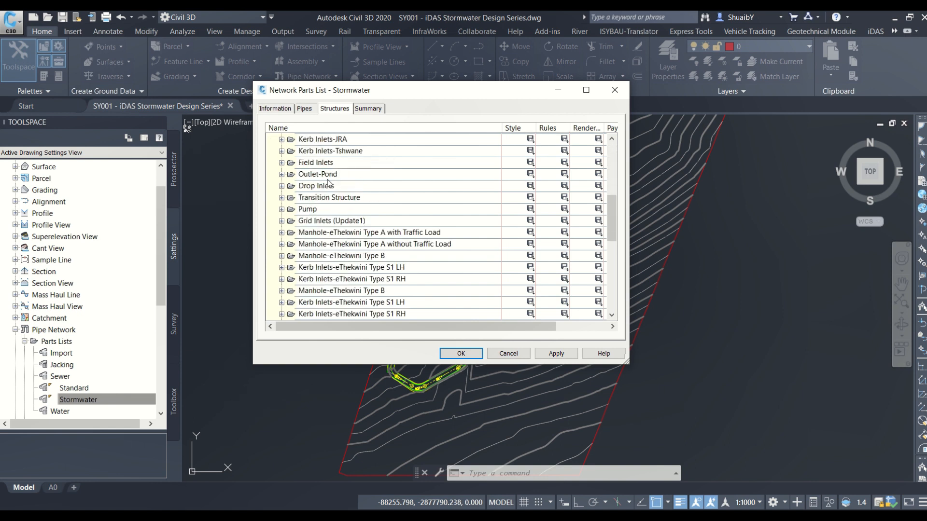
scroll(328, 183, down, 2)
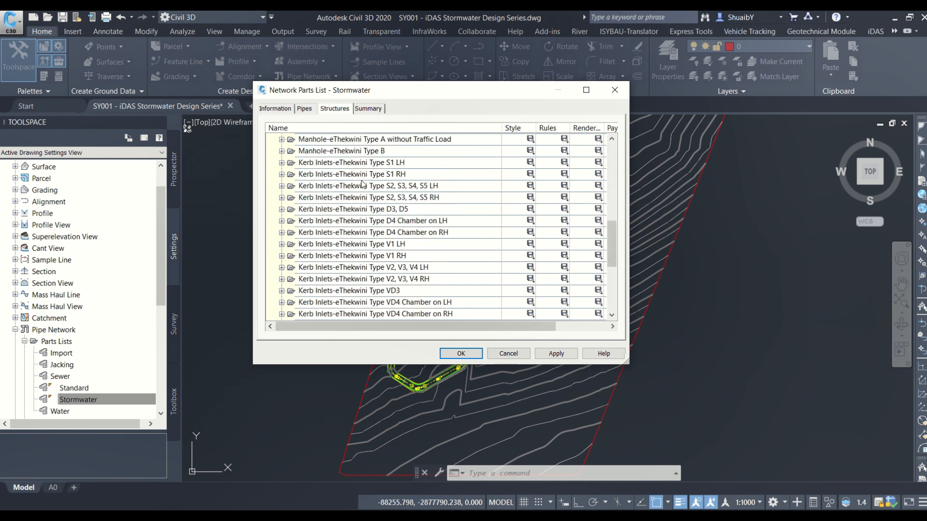
scroll(363, 183, down, 5)
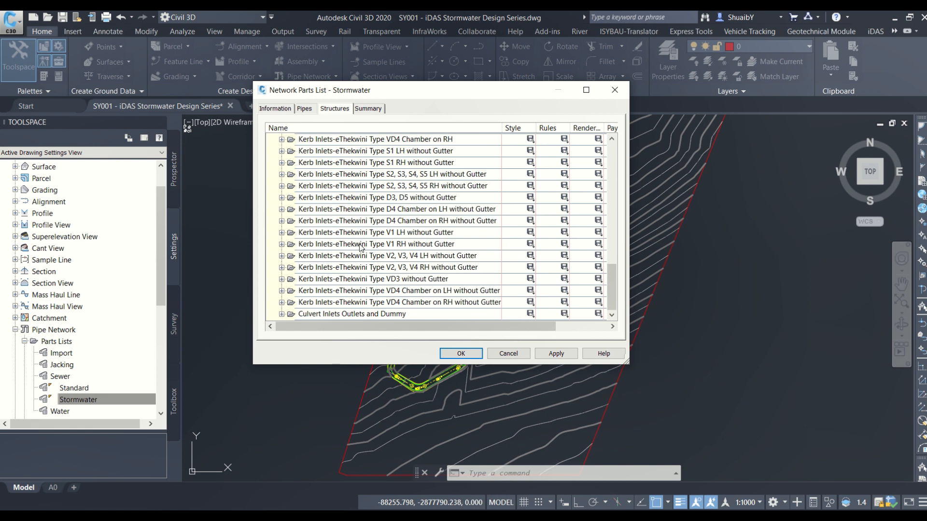
scroll(361, 222, up, 12)
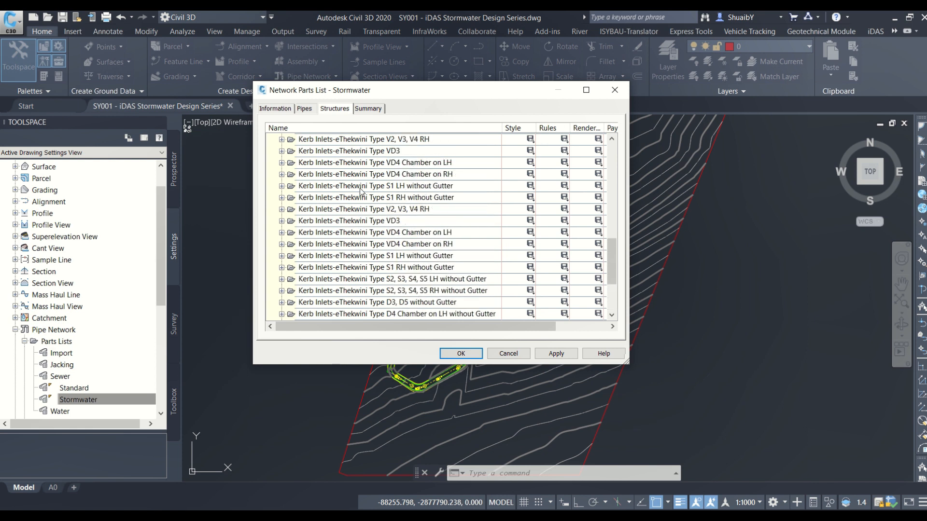
scroll(339, 233, up, 6)
scroll(338, 227, down, 2)
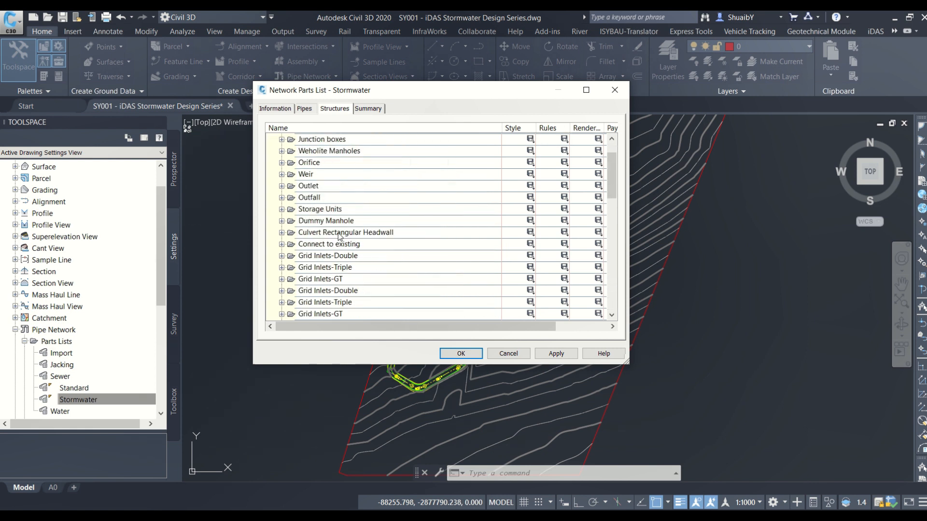
scroll(337, 223, down, 3)
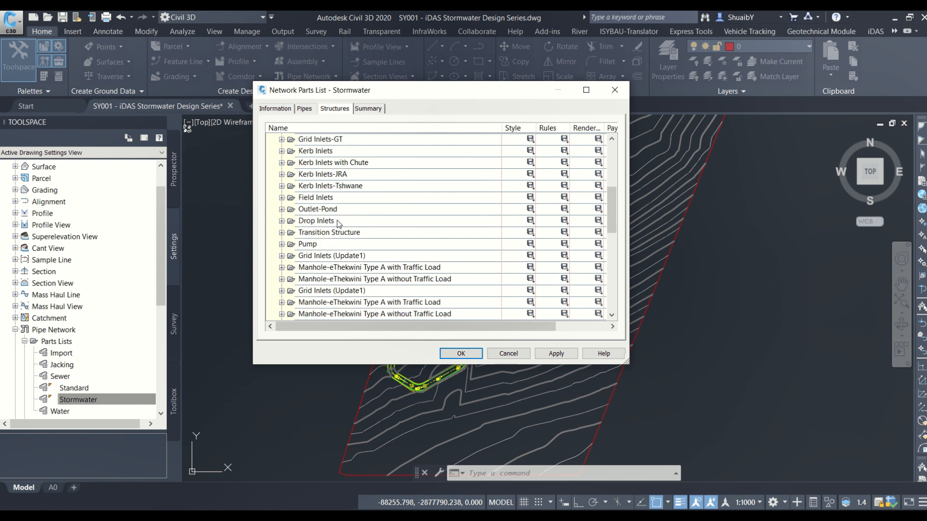
scroll(379, 234, down, 2)
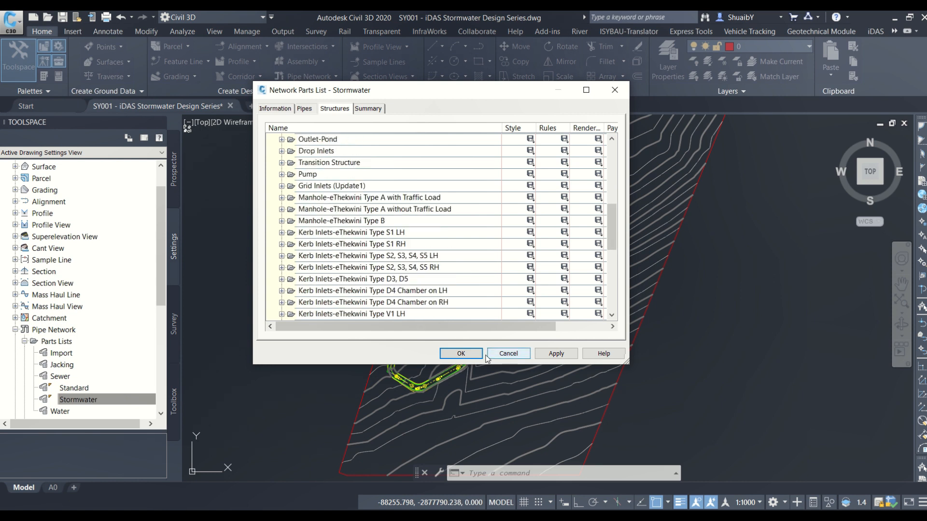
click(461, 354)
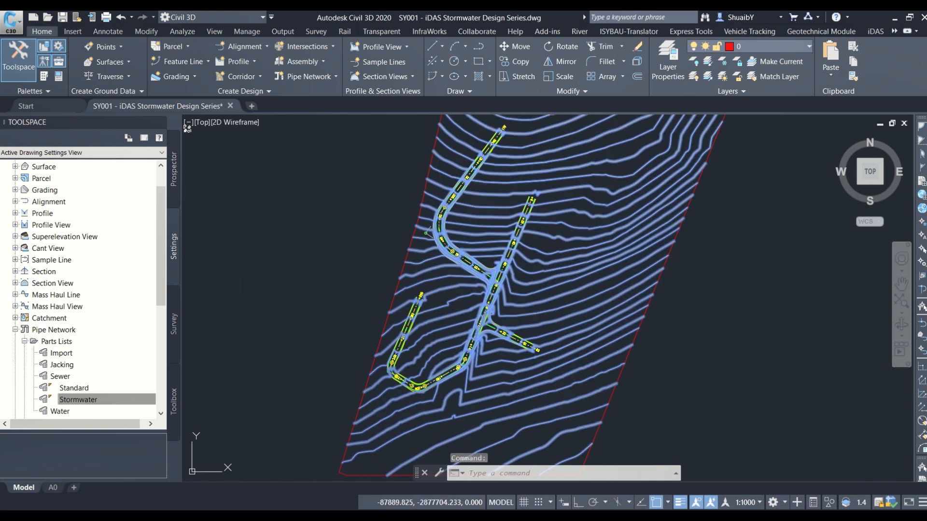
- Set the surface style of the FINAL SITE surface to Elevations in its surface properties
click(522, 297)
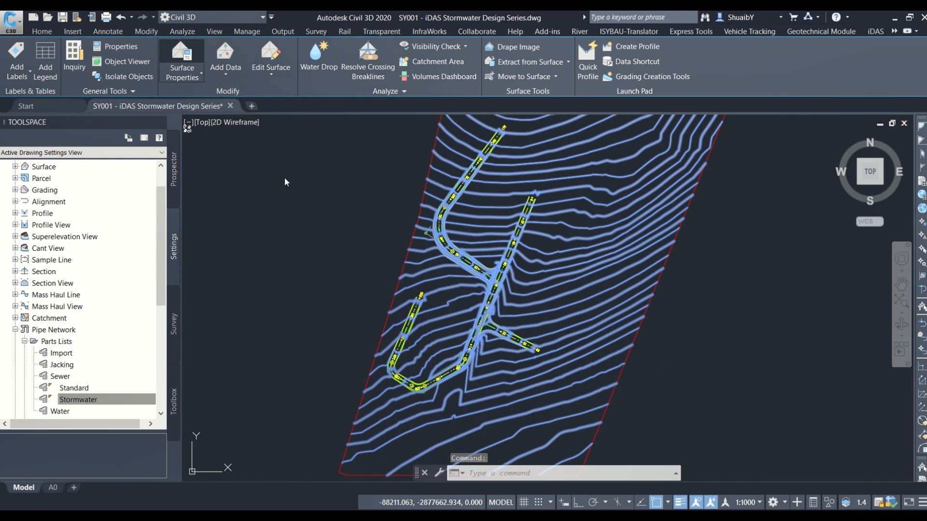
click(182, 61)
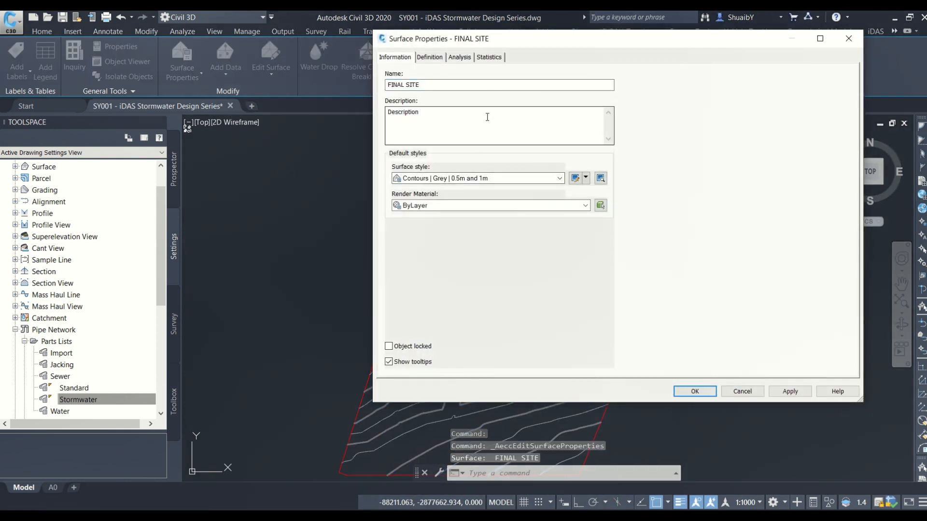
click(478, 178)
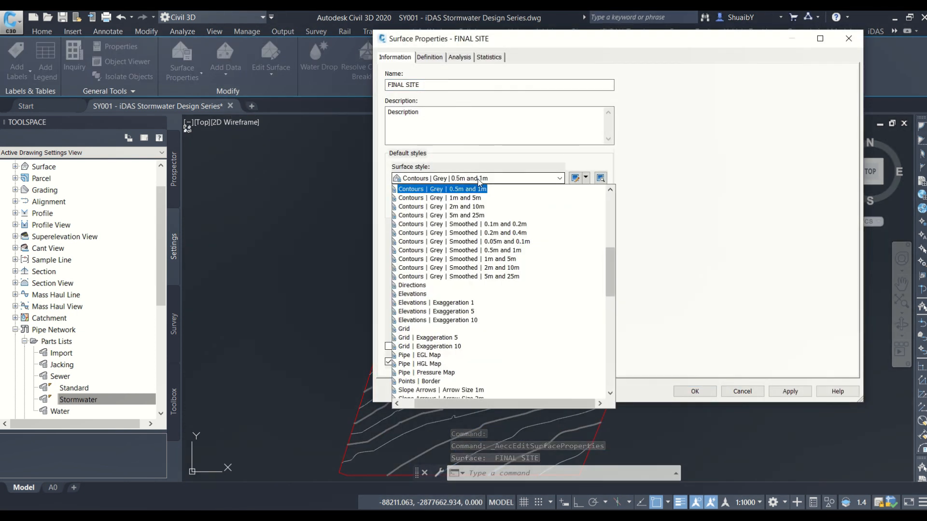
click(491, 278)
key(Down)
key(Down)
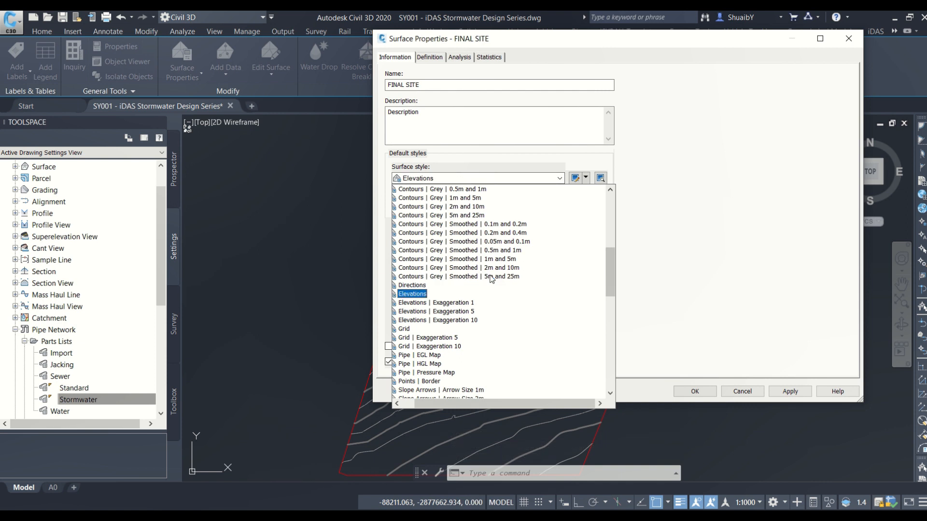
click(418, 294)
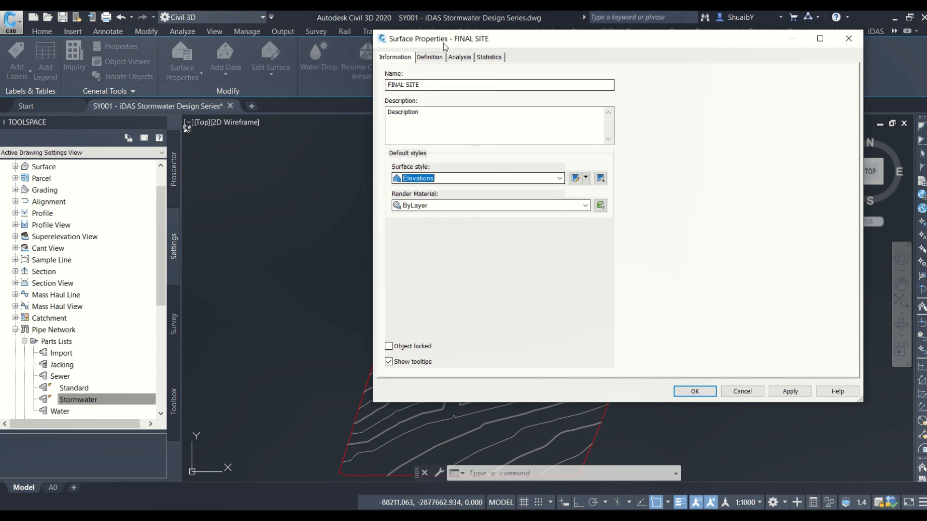
- Run an Elevations analysis with 8 ranges on the FINAL SITE surface, apply it and view the coloured elevation bands
click(464, 58)
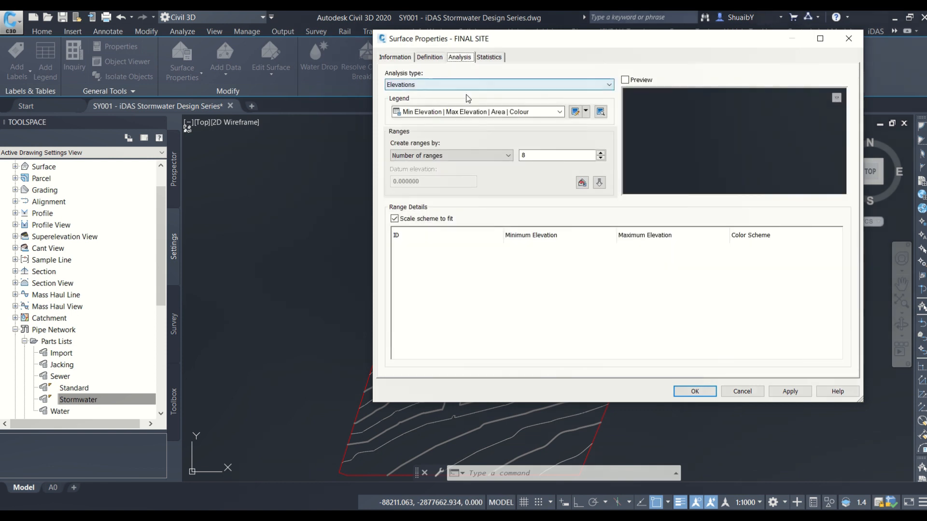
click(600, 183)
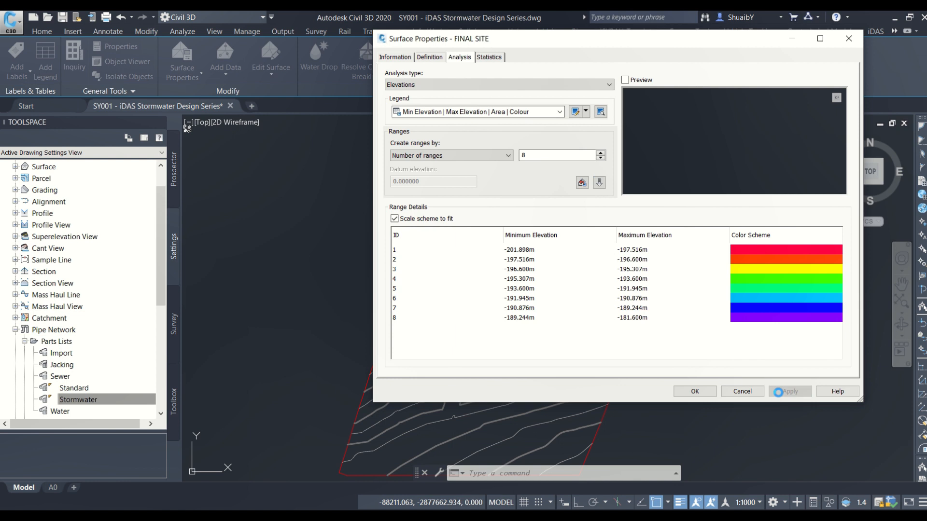
click(790, 391)
click(694, 391)
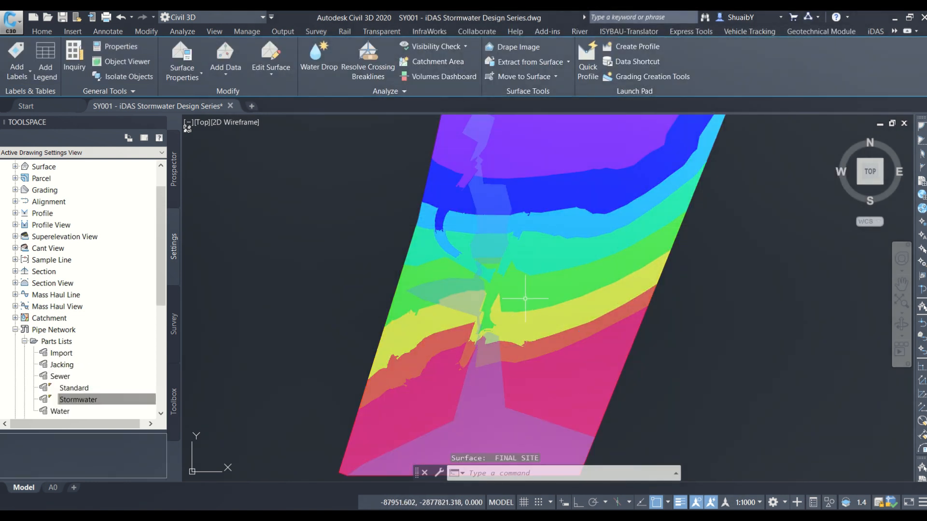
scroll(526, 346, down, 2)
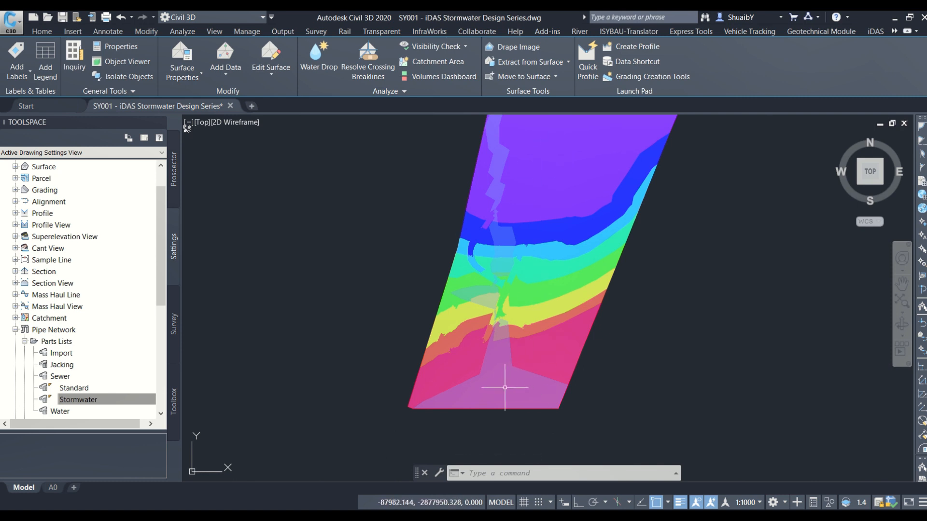
scroll(512, 392, up, 3)
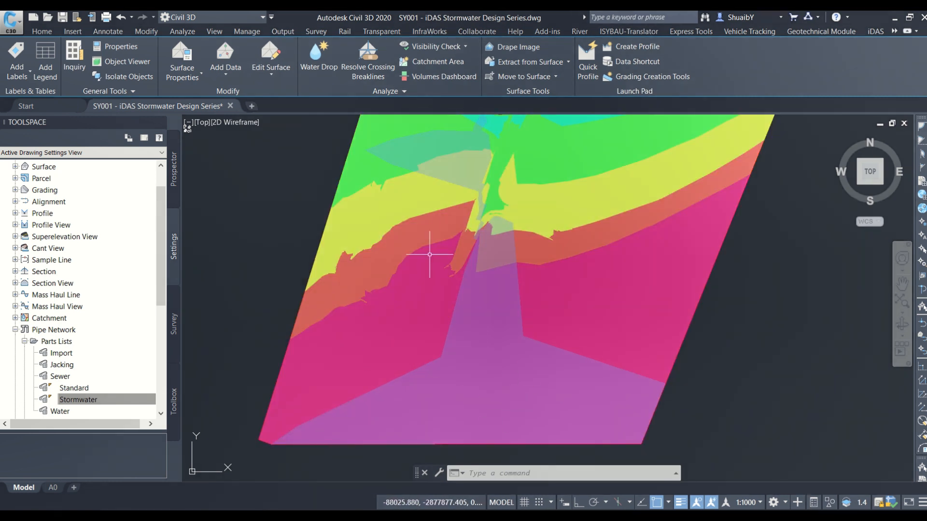
scroll(474, 297, up, 2)
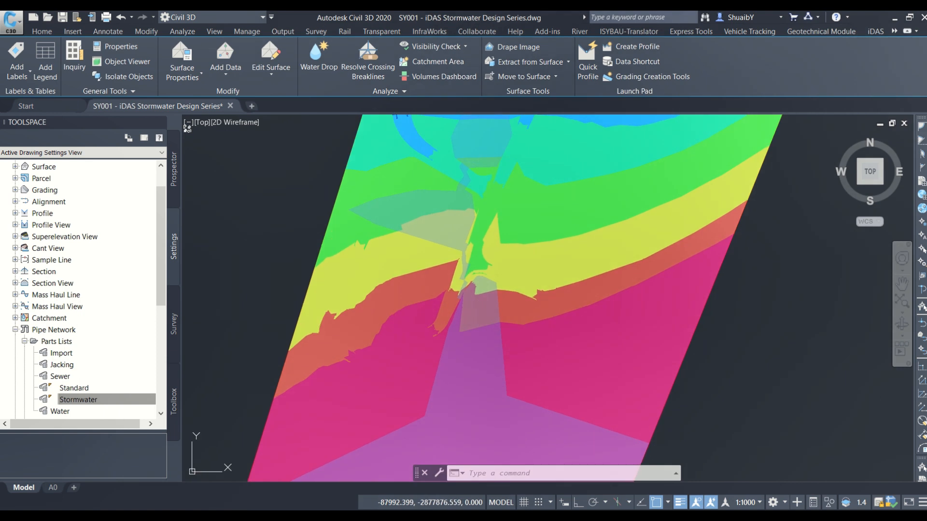
- Change the FINAL SITE surface style to Watersheds | Contours | 0.2m and 0.4m | Slope Arrows | Arrow Size 2m
right_click(471, 125)
click(595, 275)
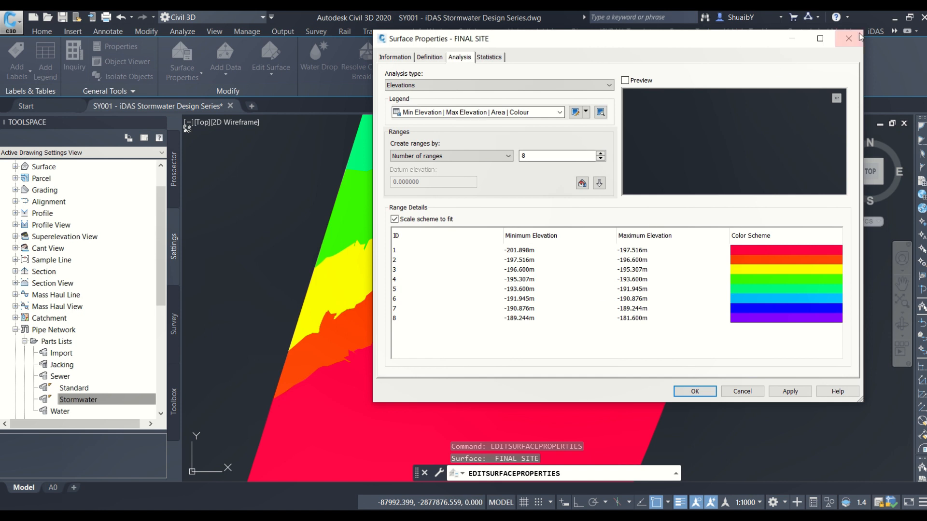
click(394, 57)
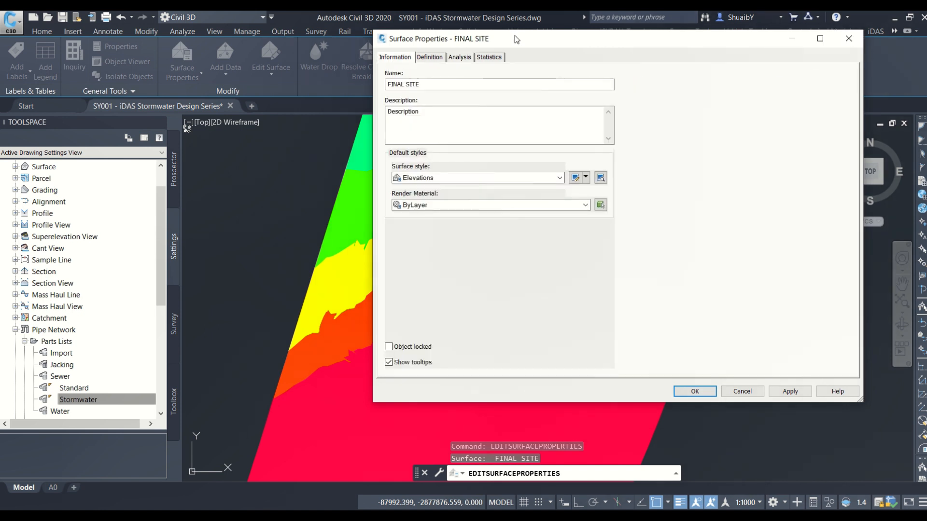
drag(516, 38, 595, 263)
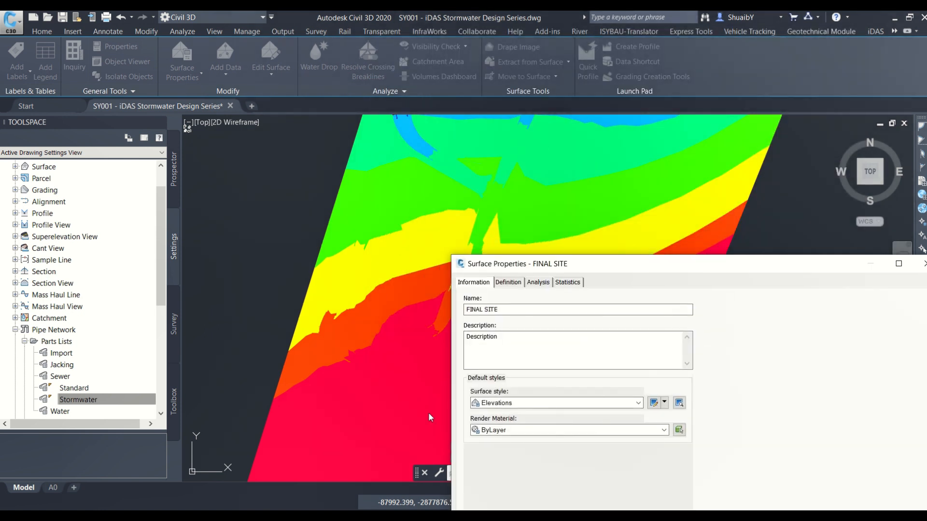
drag(606, 267, 512, 142)
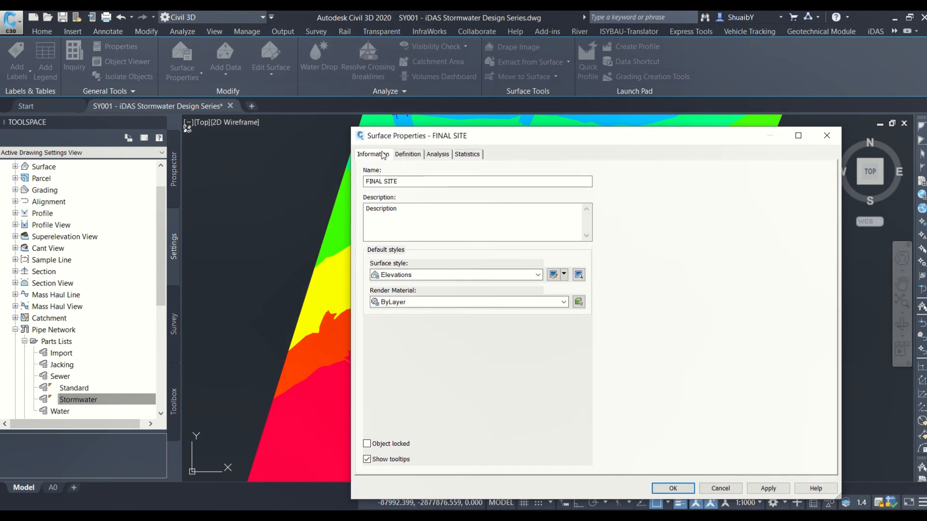
click(416, 276)
scroll(443, 357, down, 4)
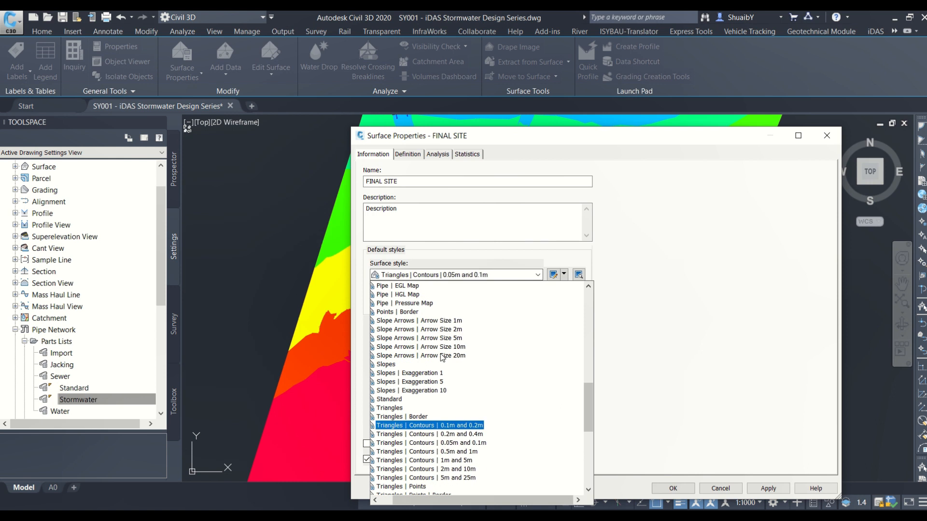
scroll(442, 357, down, 12)
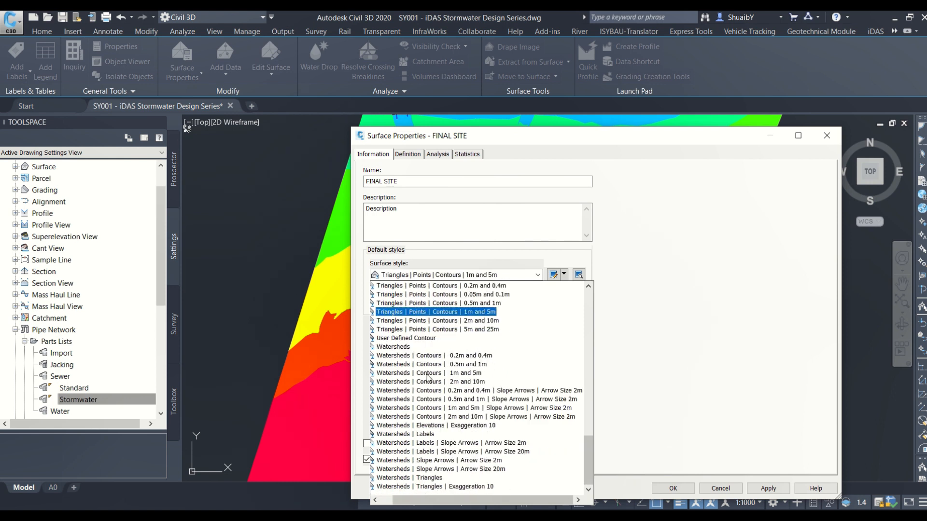
click(466, 392)
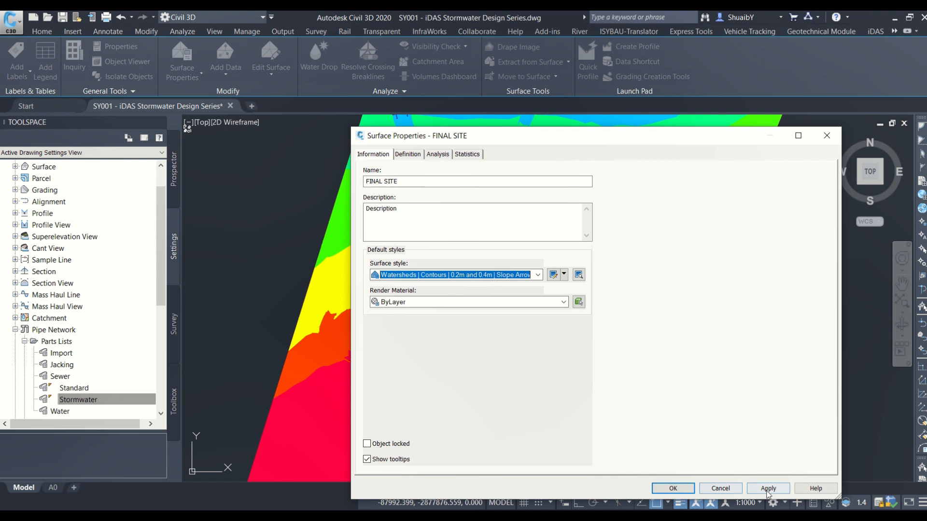
click(686, 488)
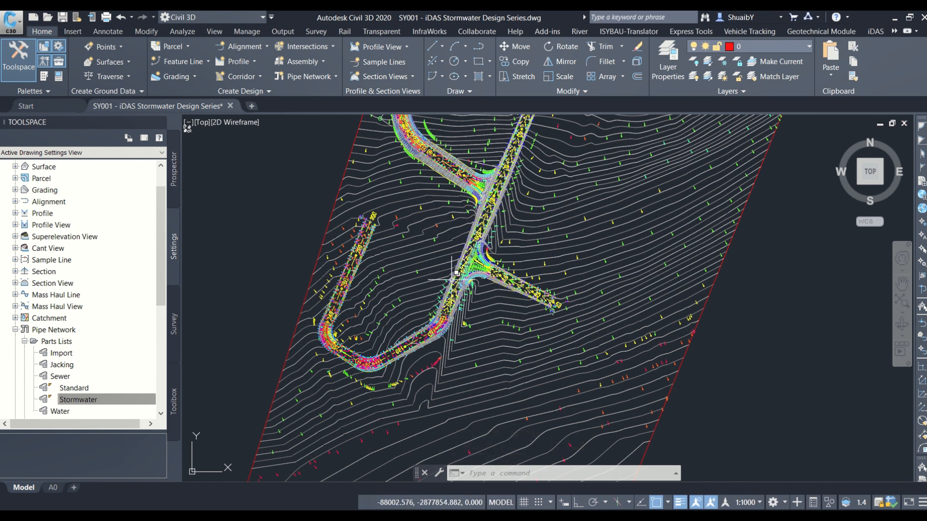
- Examine the contours and slope arrows along the roads, at the intersections and across the rest of the site
scroll(453, 279, down, 2)
middle_drag(520, 200, 493, 290)
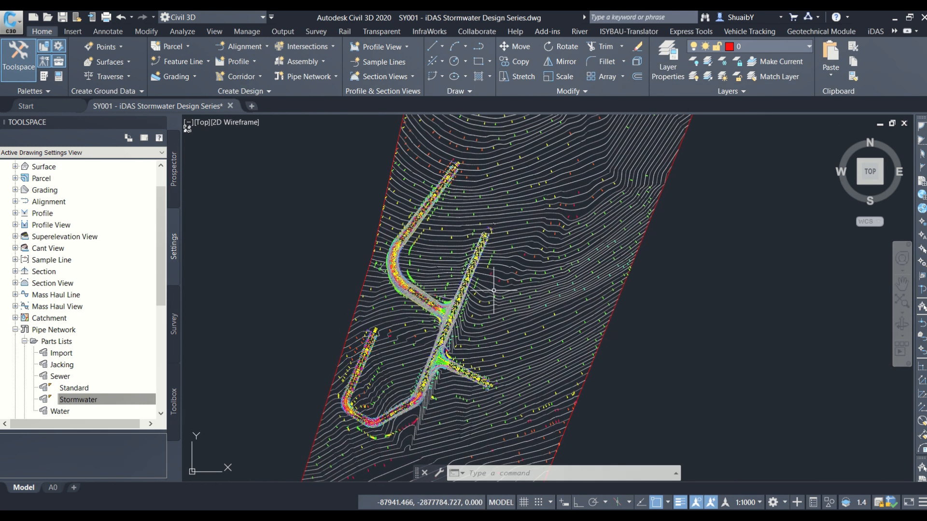
scroll(487, 155, down, 1)
scroll(492, 142, up, 4)
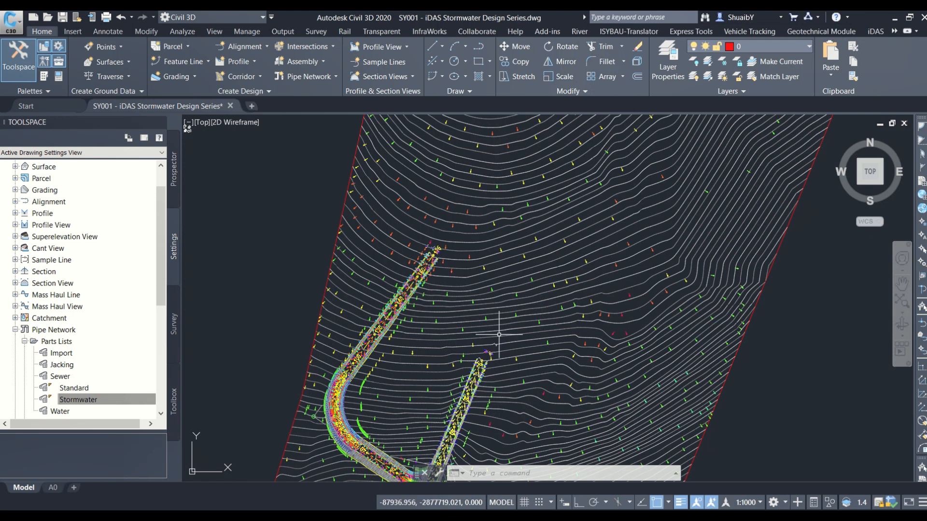
scroll(624, 379, up, 2)
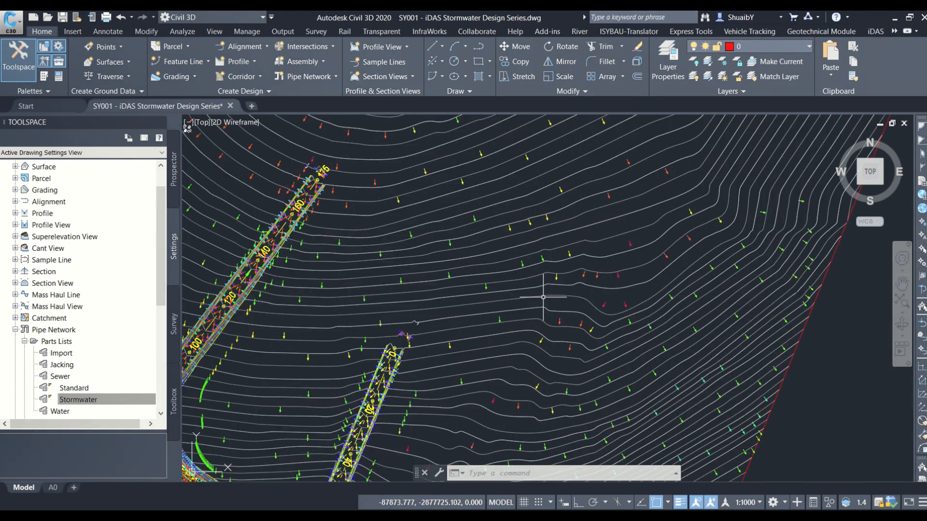
mouse_move(419, 341)
middle_down()
mouse_move(445, 263)
mouse_move(512, 155)
middle_up()
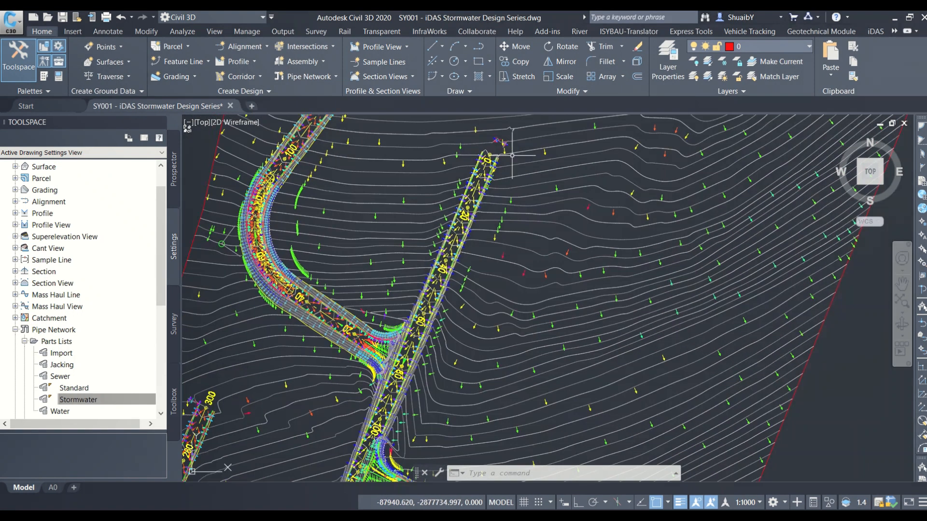
scroll(467, 167, up, 2)
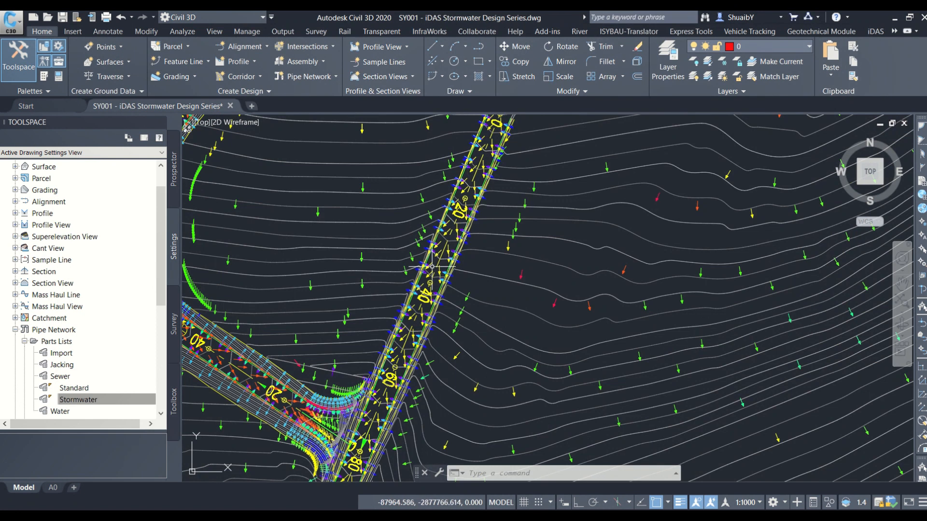
scroll(263, 315, down, 3)
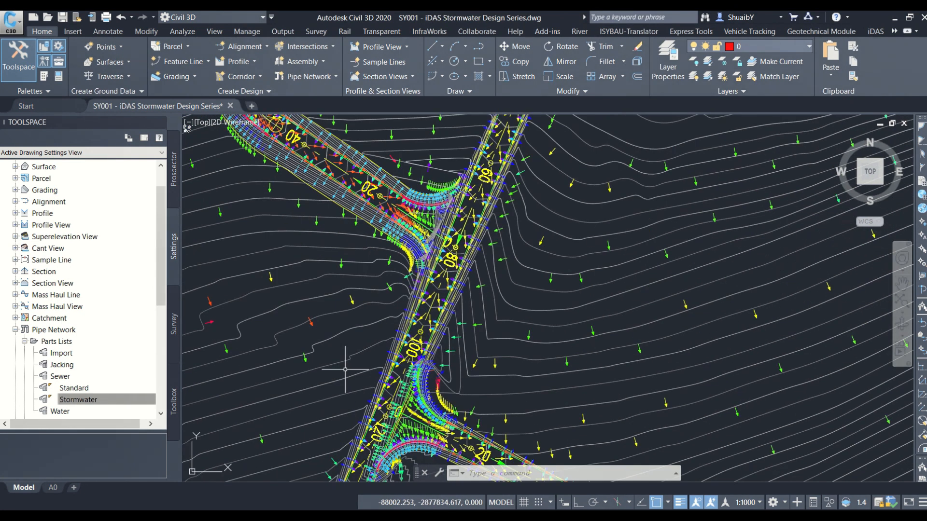
middle_drag(210, 458, 260, 338)
scroll(260, 337, up, 3)
middle_drag(518, 333, 622, 263)
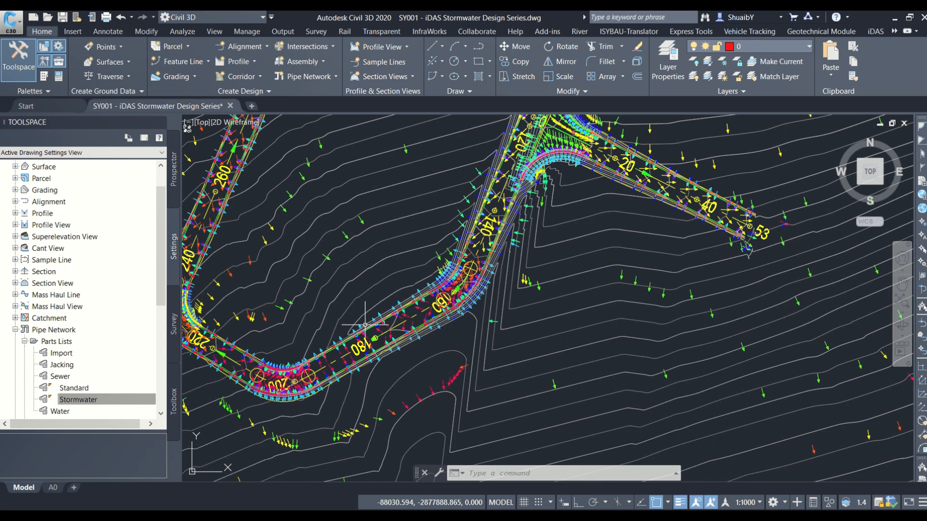
mouse_move(365, 325)
middle_down()
mouse_move(493, 324)
mouse_move(472, 296)
mouse_move(478, 233)
middle_up()
scroll(506, 322, down, 2)
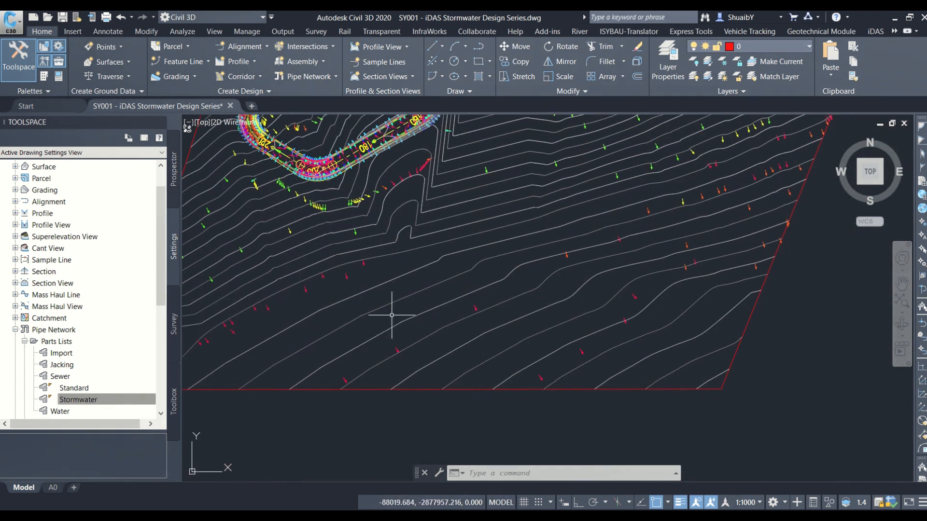
middle_drag(473, 274, 507, 434)
middle_drag(438, 282, 434, 323)
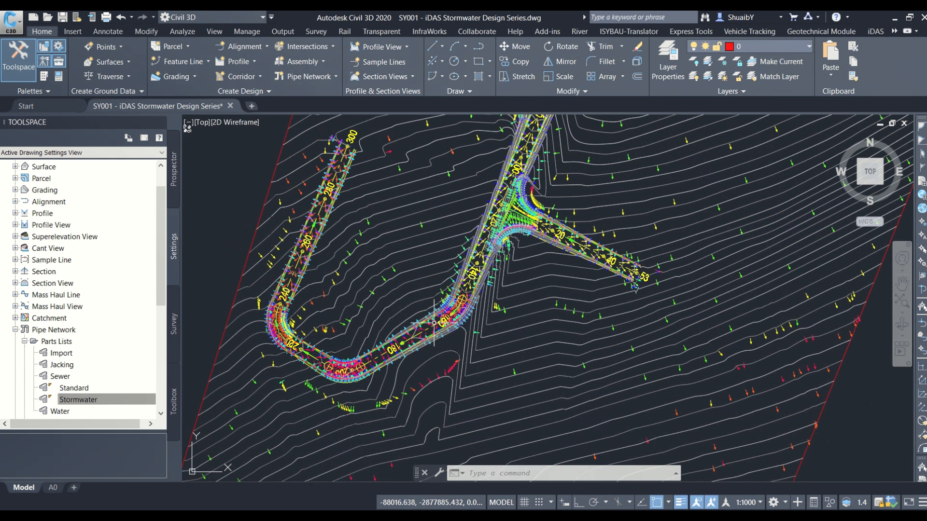
scroll(433, 322, down, 2)
scroll(515, 228, up, 3)
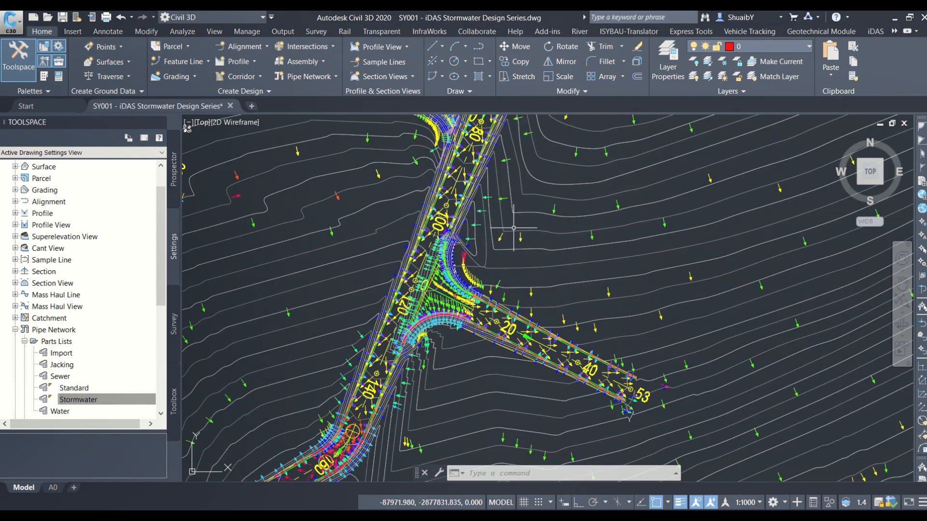
middle_drag(514, 270, 592, 473)
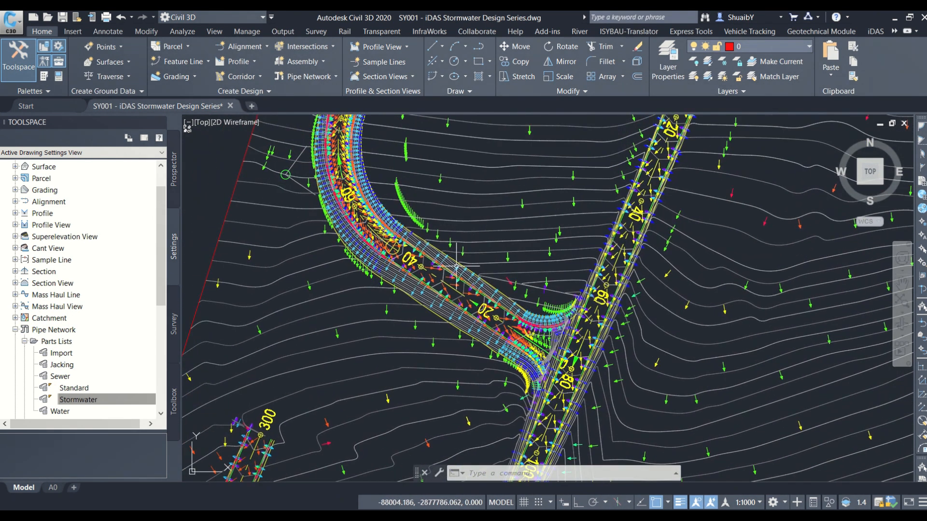
scroll(455, 265, down, 2)
middle_drag(537, 273, 470, 228)
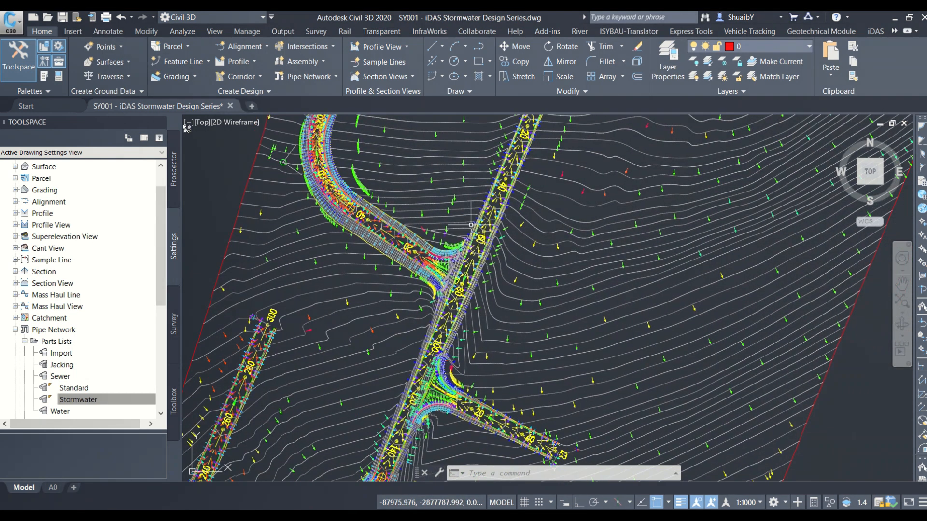
- Run a Watersheds analysis on the FINAL SITE surface with a minimum average depth of 0.1 and apply it to the drawing
right_click(468, 184)
click(497, 190)
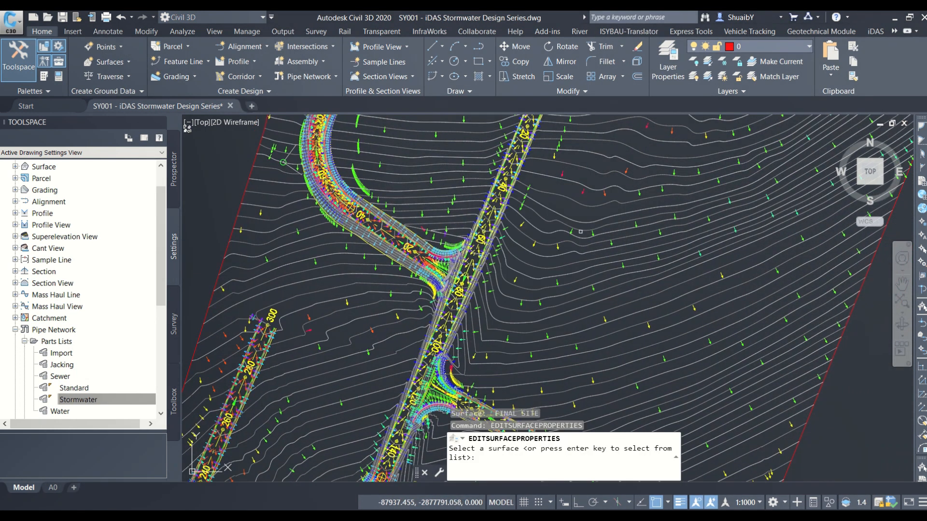
click(579, 220)
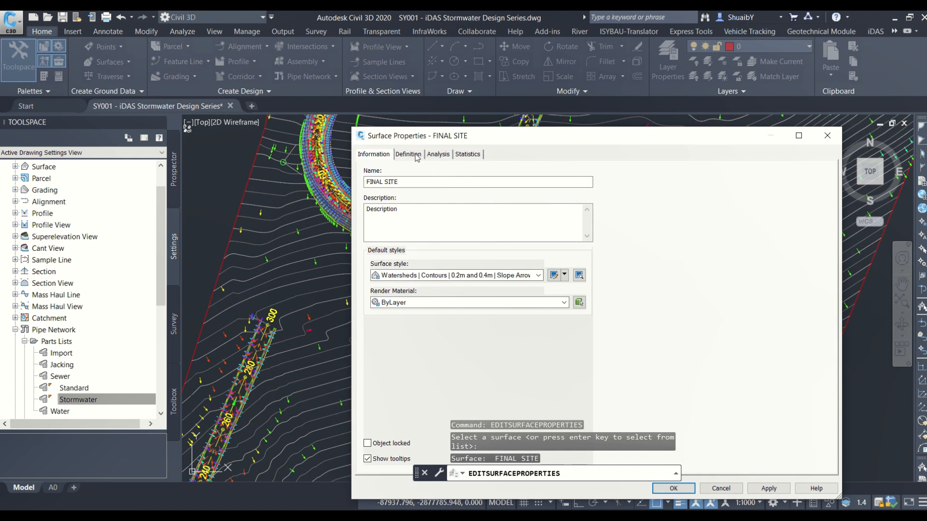
click(436, 154)
drag(448, 141, 451, 109)
click(416, 151)
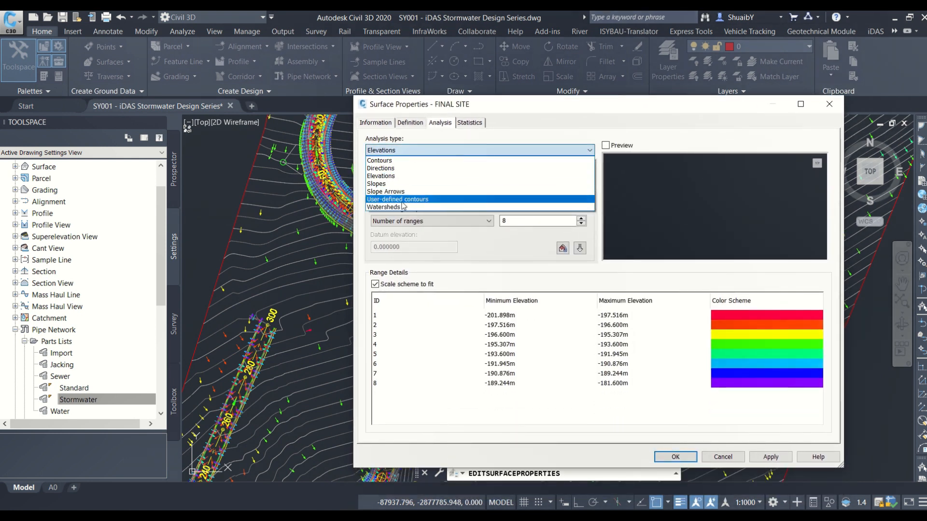
click(440, 207)
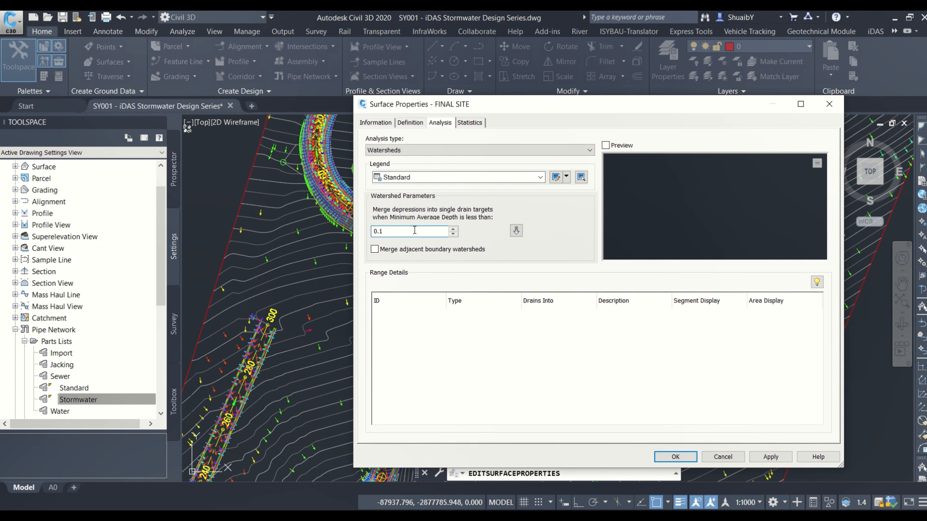
click(516, 232)
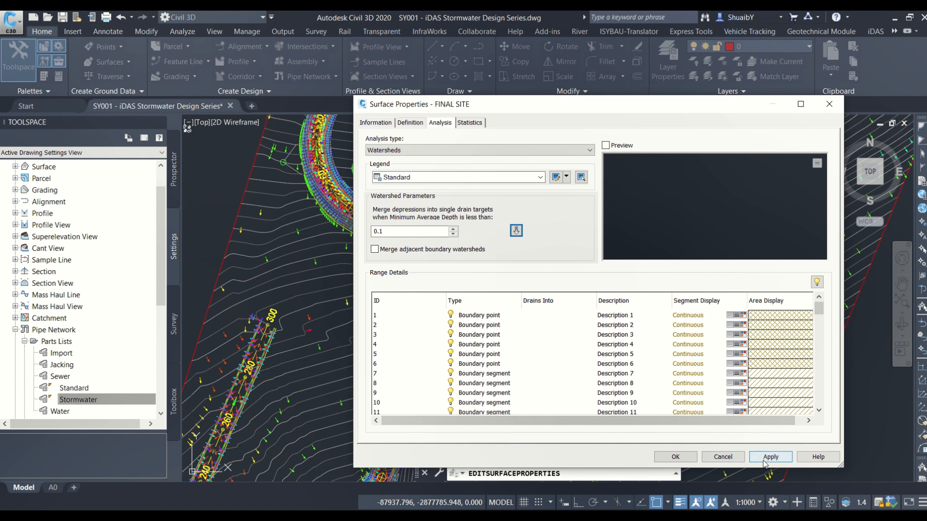
click(675, 457)
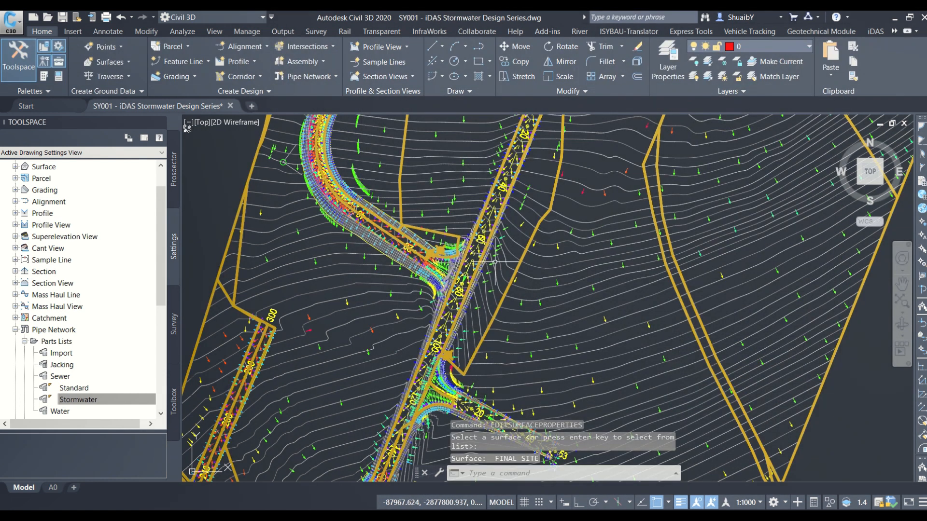
- Examine the watershed boundaries across the whole site, comparing them with the contours, slope arrows and road corridors
scroll(486, 280, down, 2)
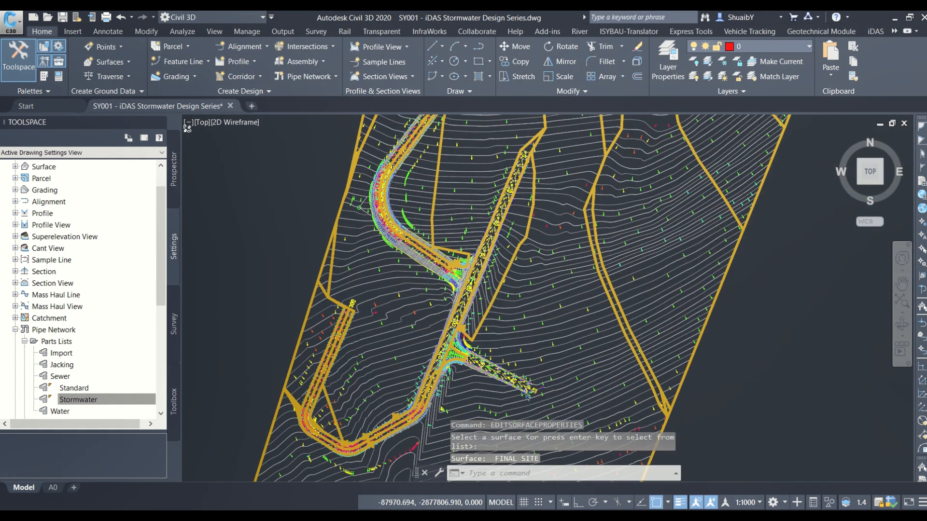
scroll(497, 270, down, 2)
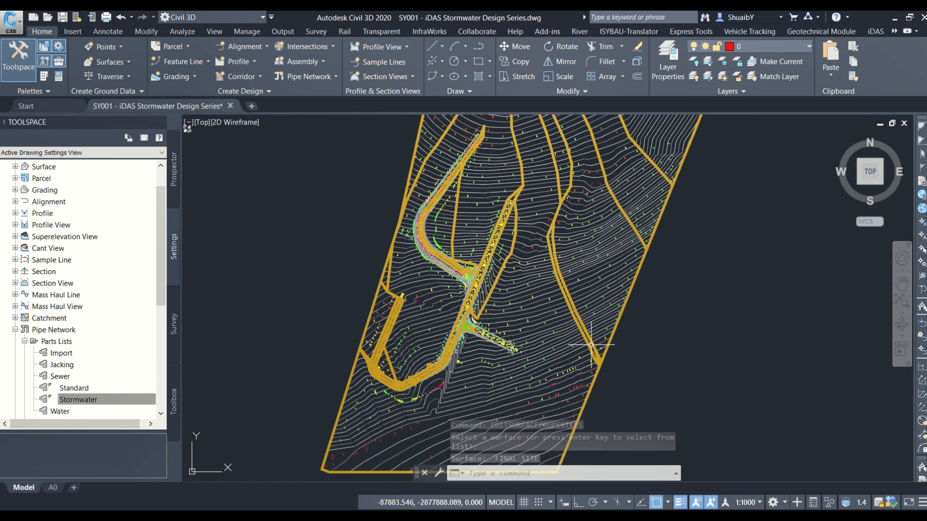
scroll(511, 275, up, 2)
middle_drag(511, 275, 513, 386)
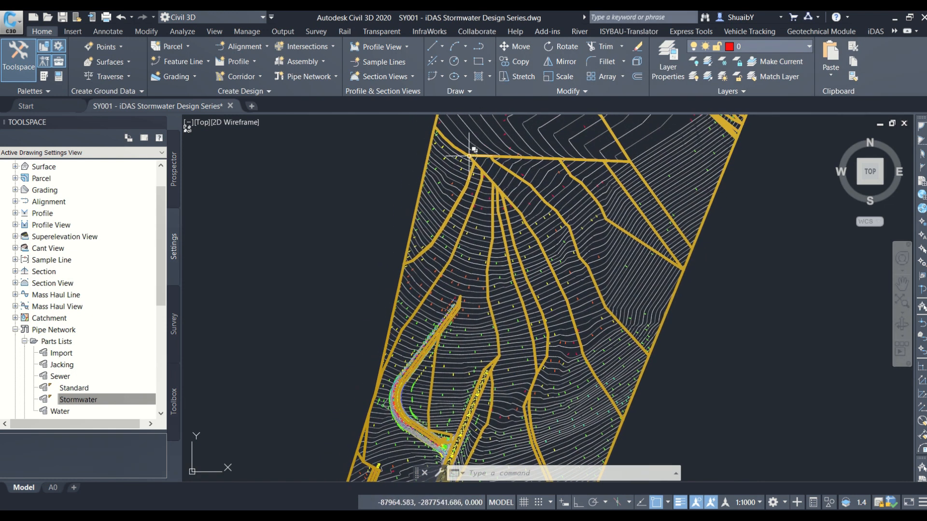
scroll(441, 214, up, 2)
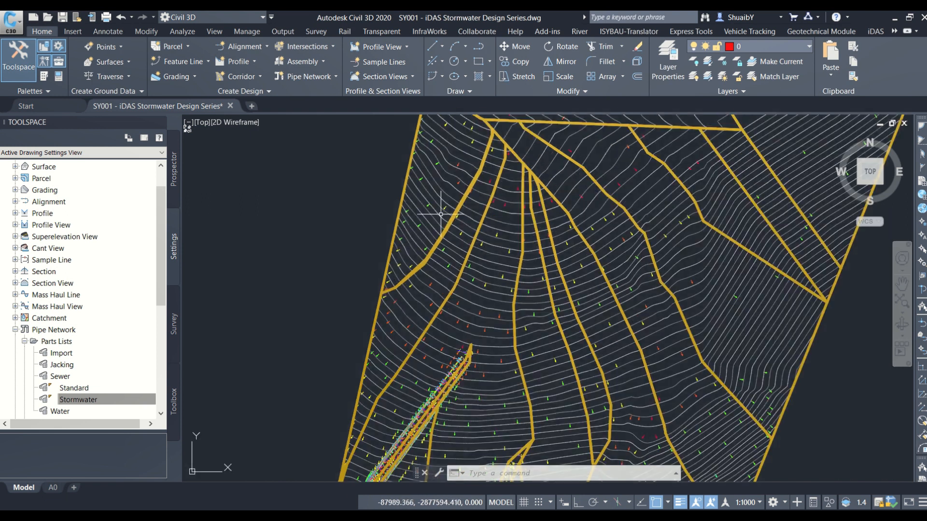
scroll(445, 212, up, 2)
mouse_move(502, 194)
middle_down()
mouse_move(460, 292)
mouse_move(420, 308)
middle_up()
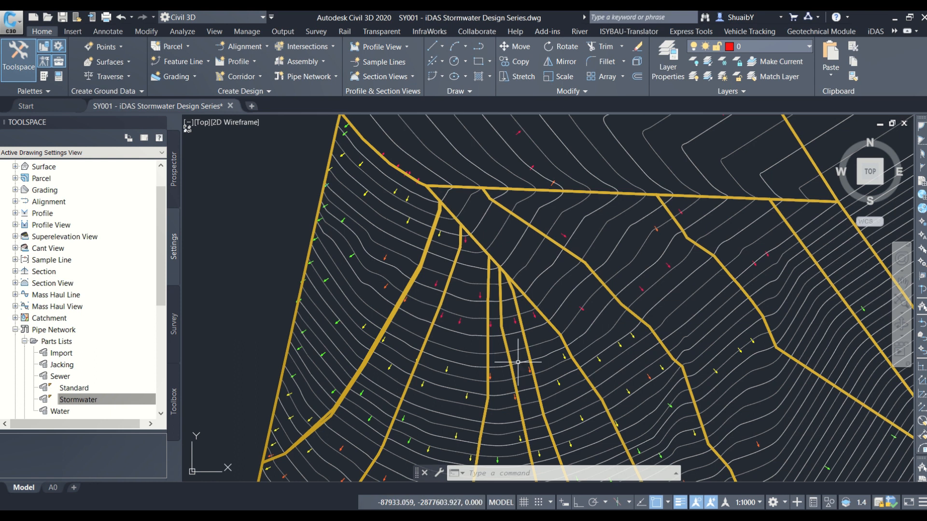
middle_drag(510, 372, 462, 215)
mouse_move(500, 450)
middle_down()
mouse_move(501, 392)
mouse_move(472, 385)
mouse_move(475, 225)
middle_up()
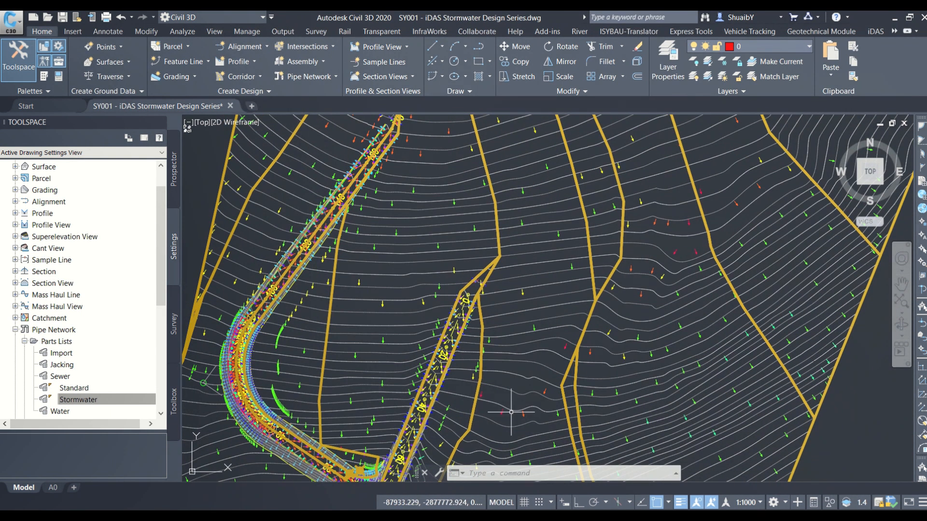
scroll(449, 386, down, 4)
scroll(462, 290, down, 2)
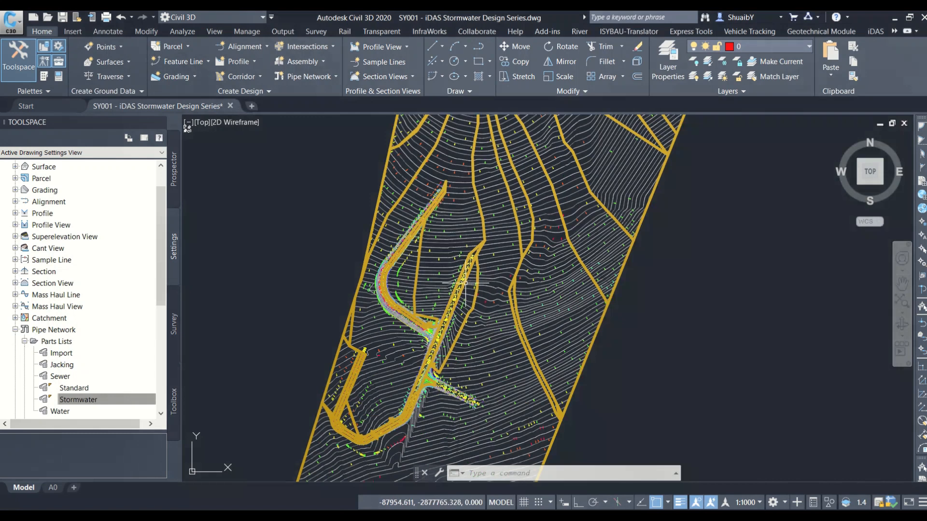
mouse_move(467, 245)
middle_down()
mouse_move(554, 286)
mouse_move(513, 267)
mouse_move(495, 236)
middle_up()
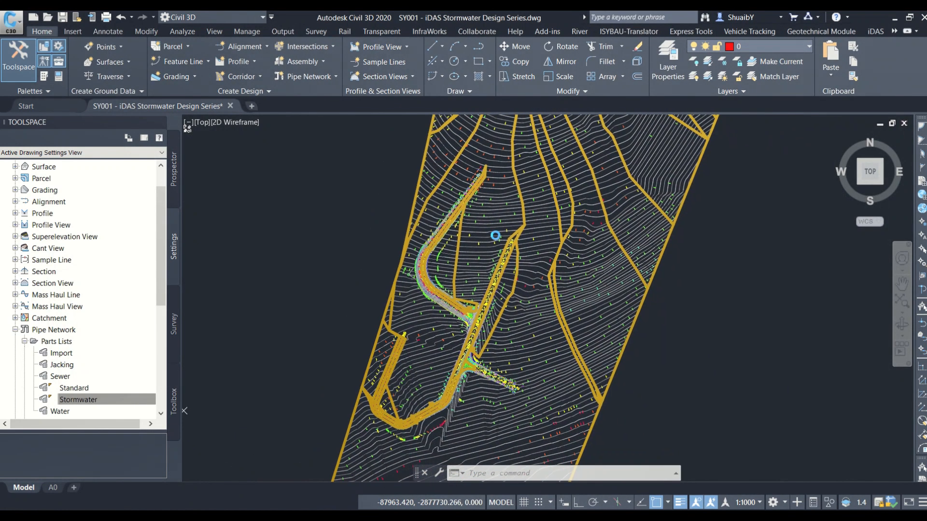
middle_drag(511, 328, 507, 248)
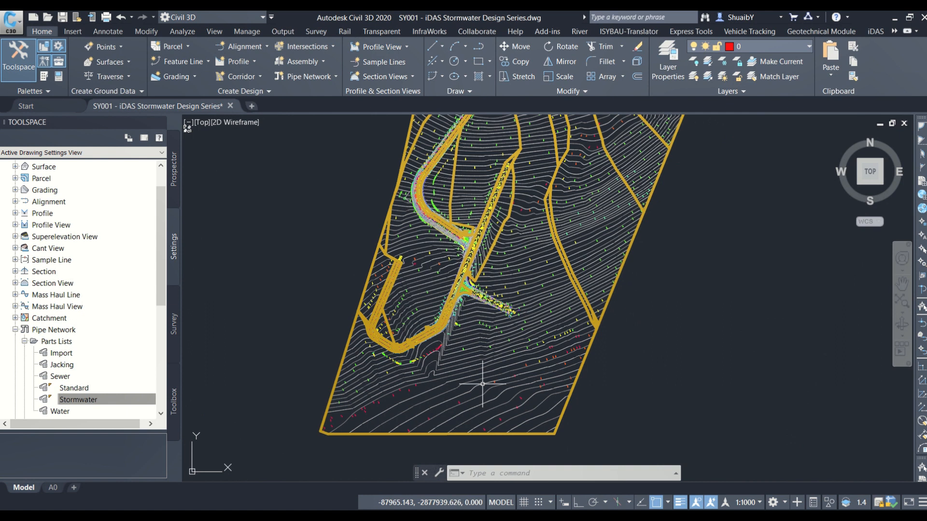
middle_drag(505, 290, 463, 386)
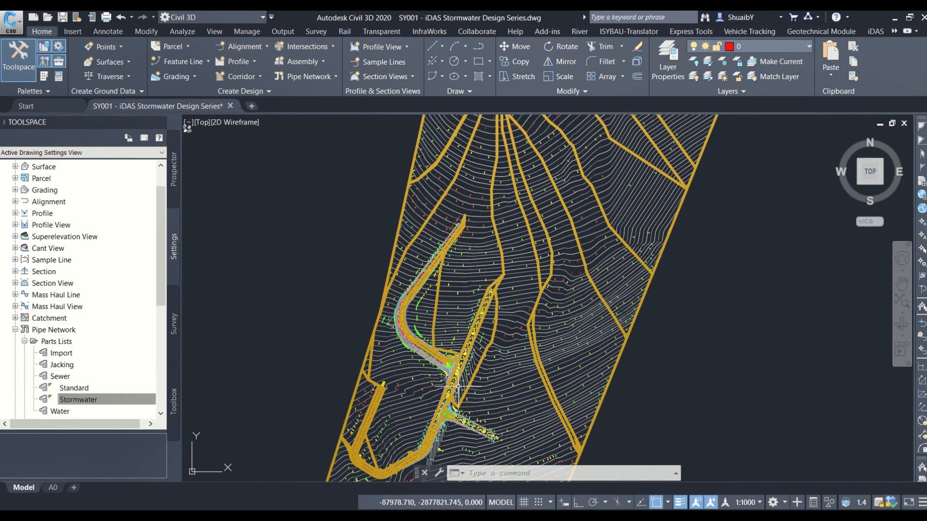
- Examine the watersheds and slope arrows at the road intersection near chainage 60 and along the side road up to chainage 175
scroll(455, 387, up, 3)
scroll(462, 372, up, 2)
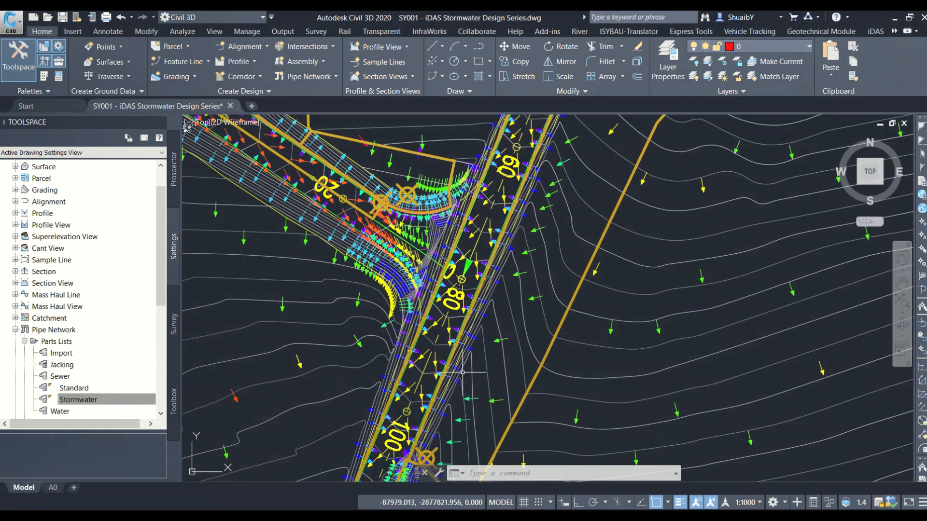
scroll(462, 238, up, 1)
scroll(454, 299, up, 3)
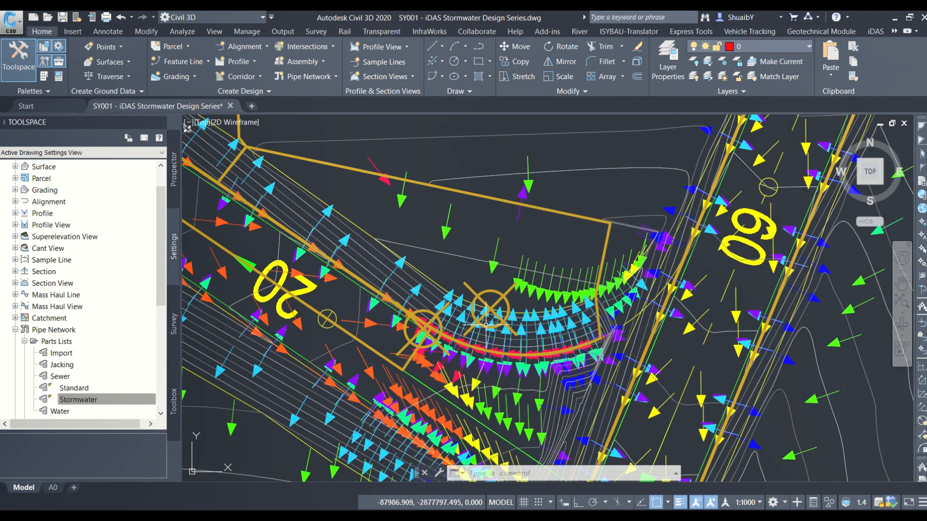
scroll(486, 324, down, 5)
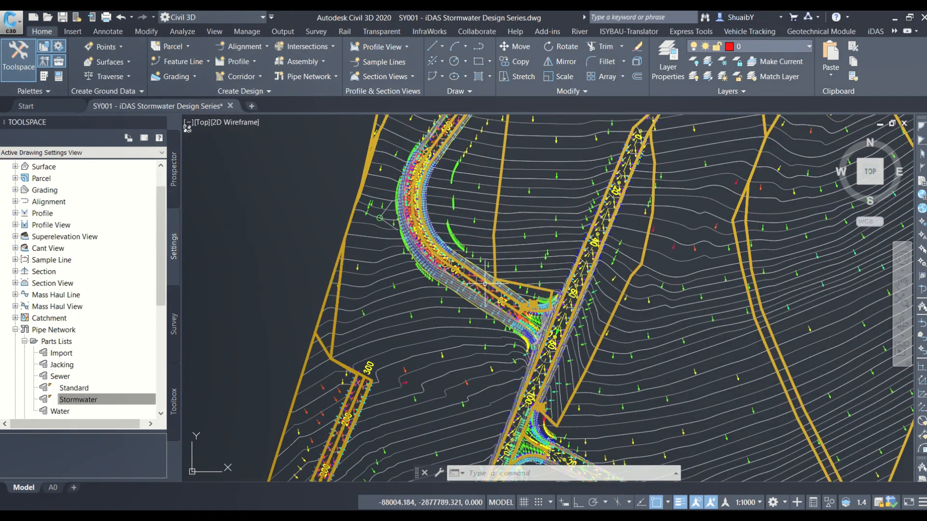
middle_drag(485, 284, 452, 381)
middle_drag(452, 234, 425, 369)
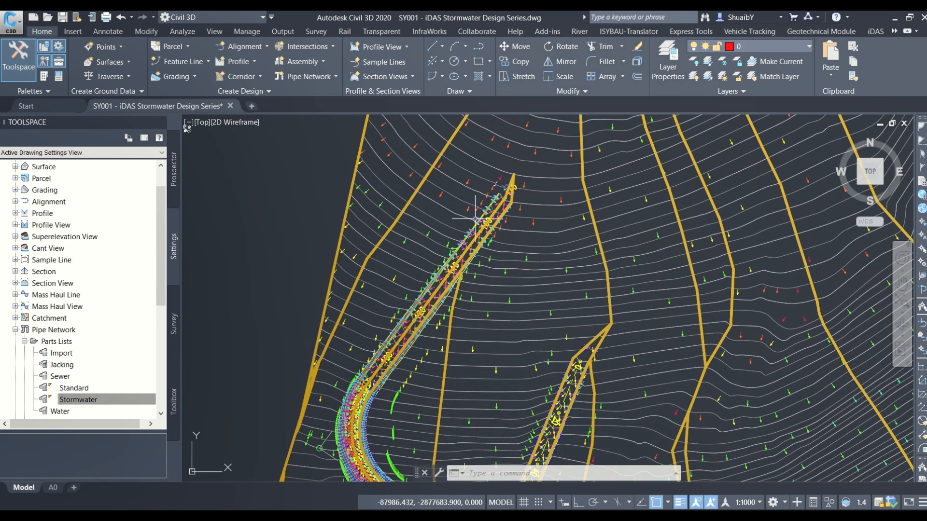
middle_drag(475, 219, 445, 295)
scroll(448, 290, up, 6)
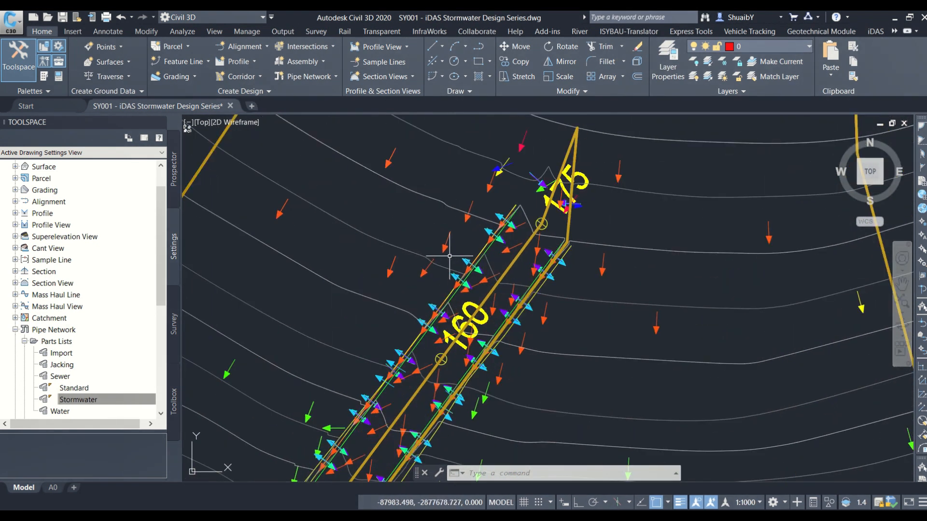
scroll(449, 255, down, 2)
middle_drag(447, 285, 418, 211)
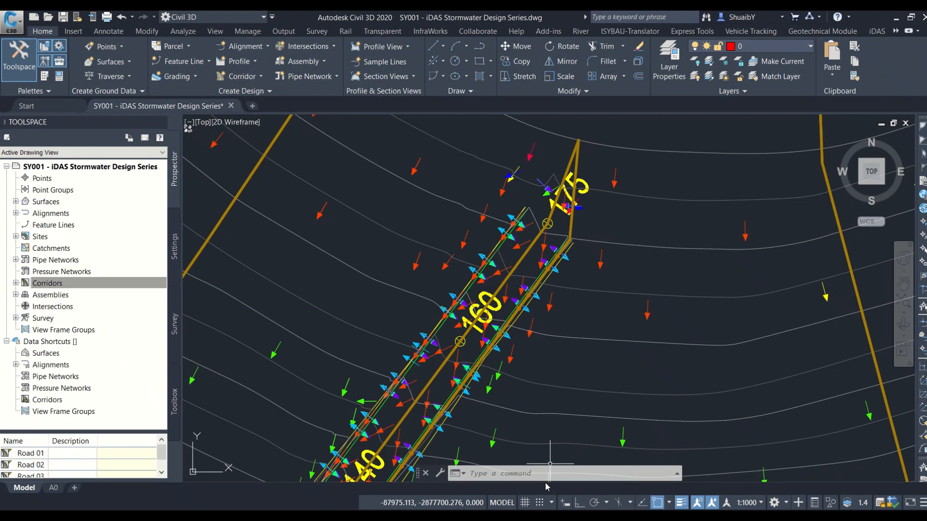
- Draw a circle with a radius of about 3.25 m beside the road's upper end, near chainage 160
click(545, 477)
text(c)
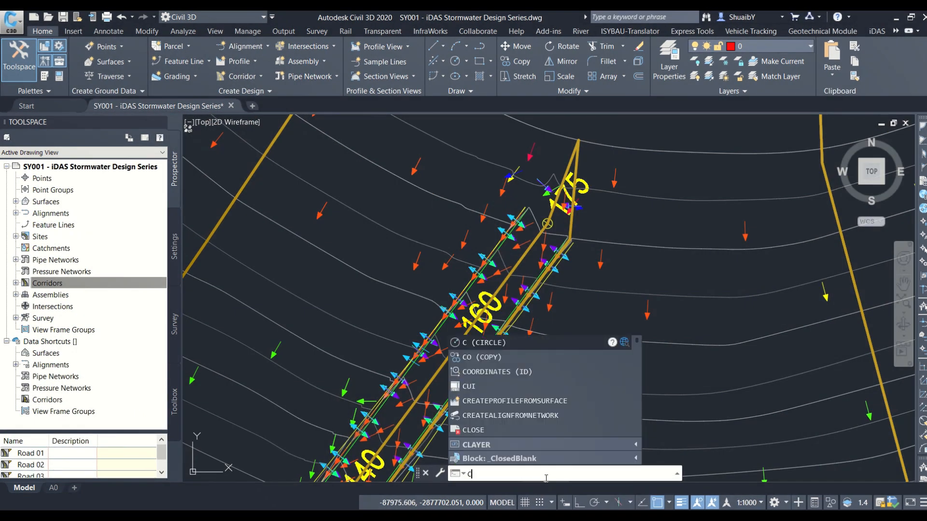
key(Return)
click(342, 168)
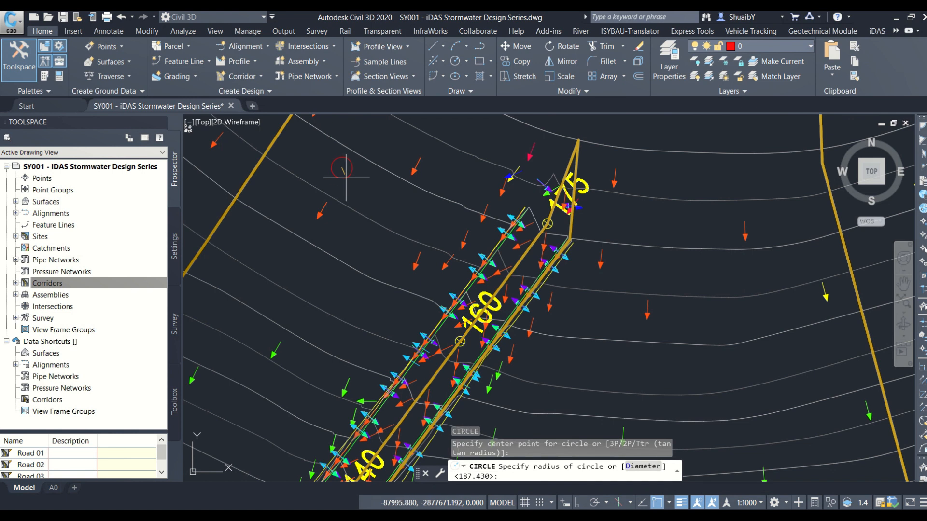
click(364, 190)
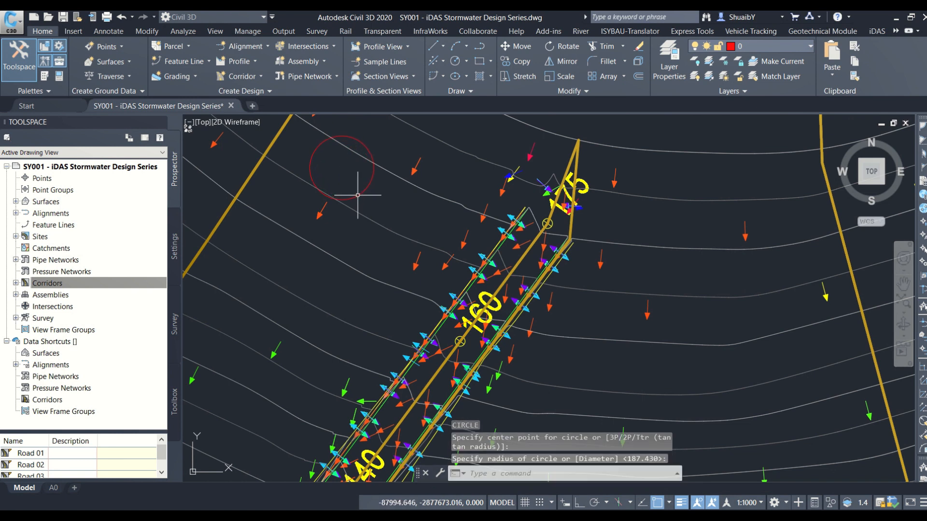
- Set the circle's lineweight to 0.40 mm in its properties and close them
click(310, 164)
right_click(322, 161)
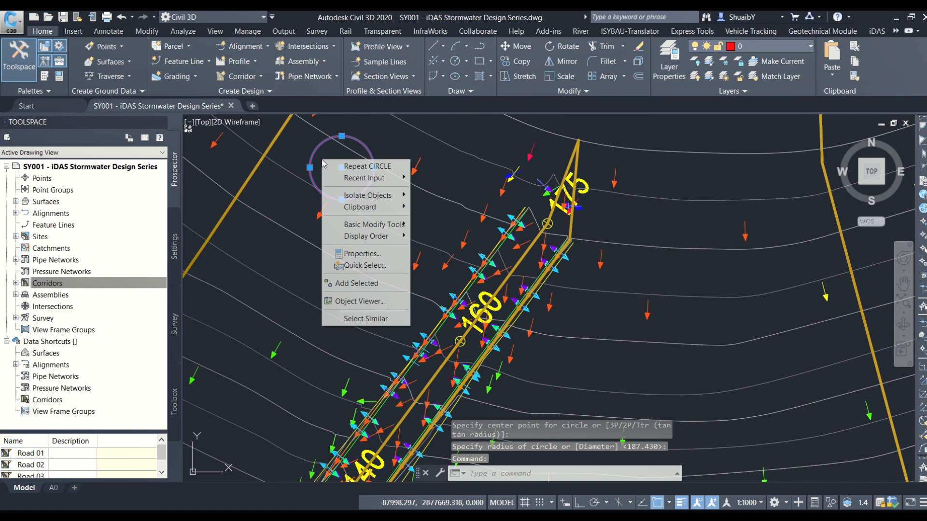
click(362, 254)
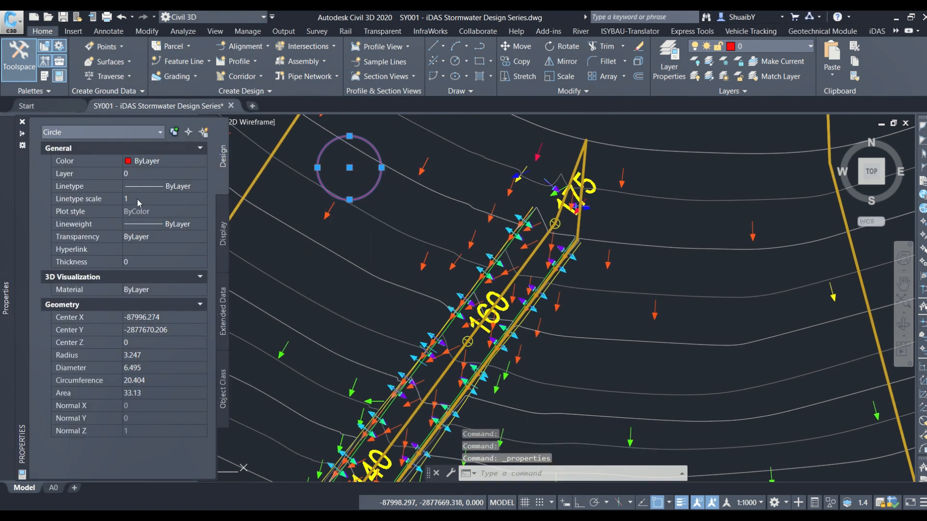
click(152, 224)
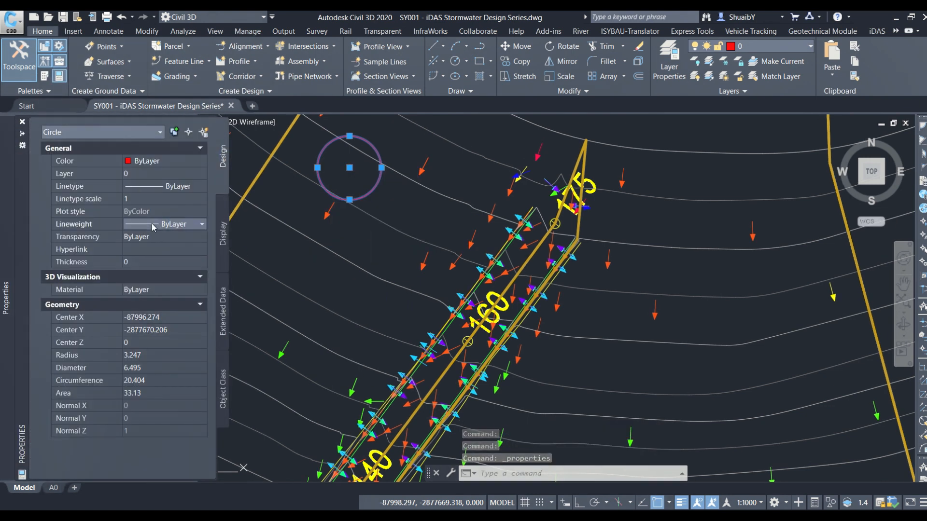
scroll(170, 287, down, 2)
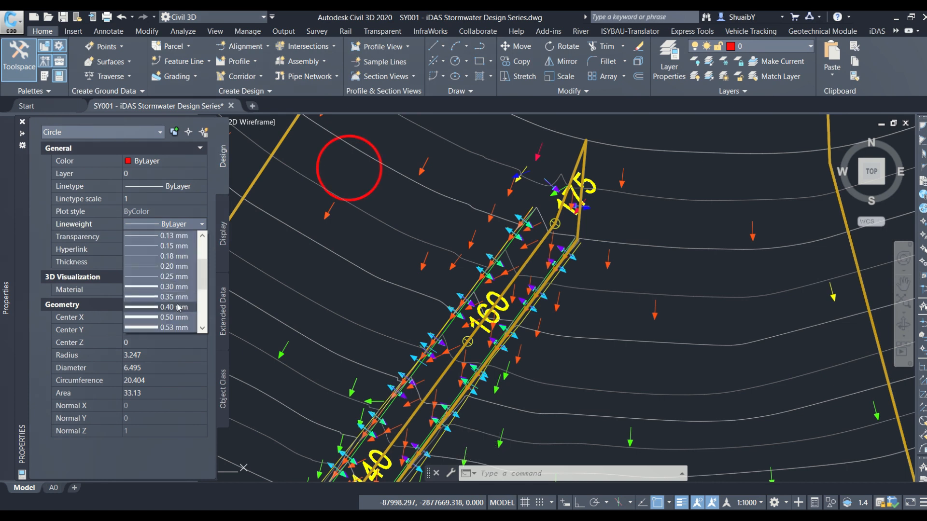
click(178, 306)
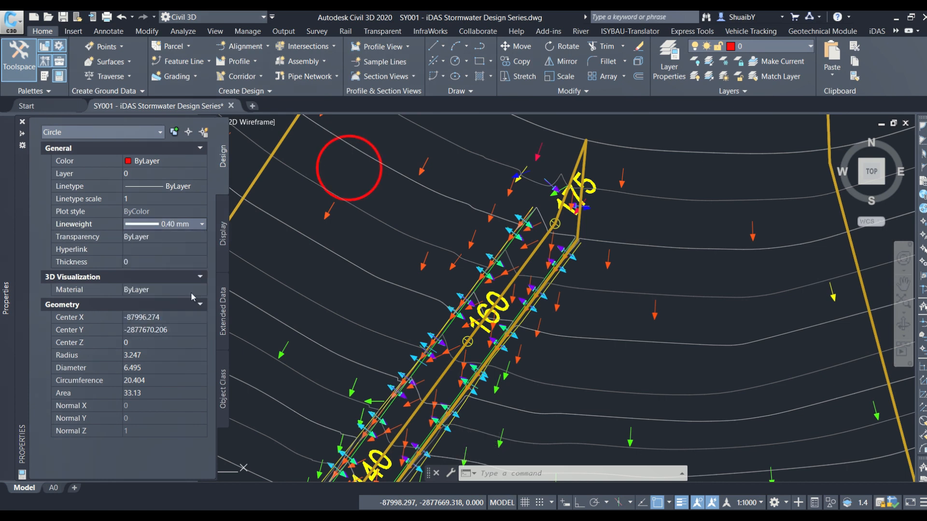
click(21, 122)
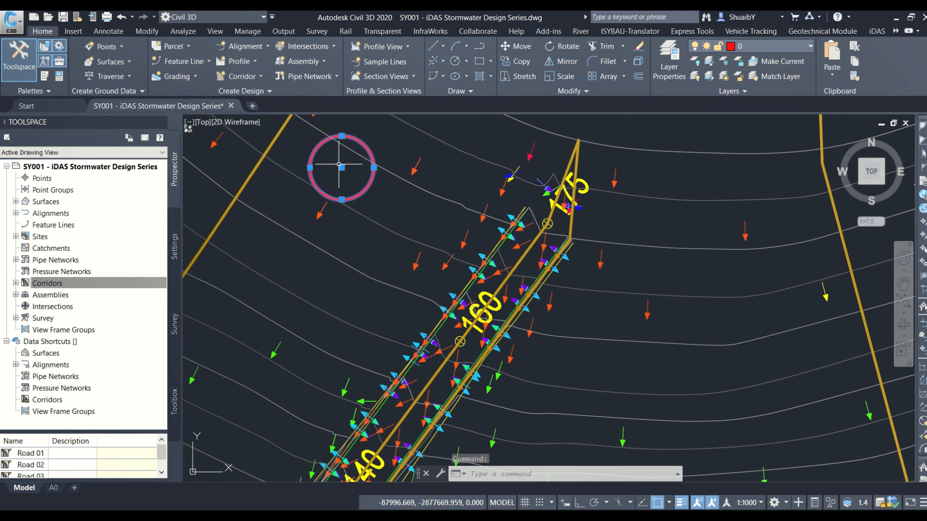
- Move the red circle onto the outer edge of the curved road, between chainages 80 and 100
scroll(341, 172, down, 3)
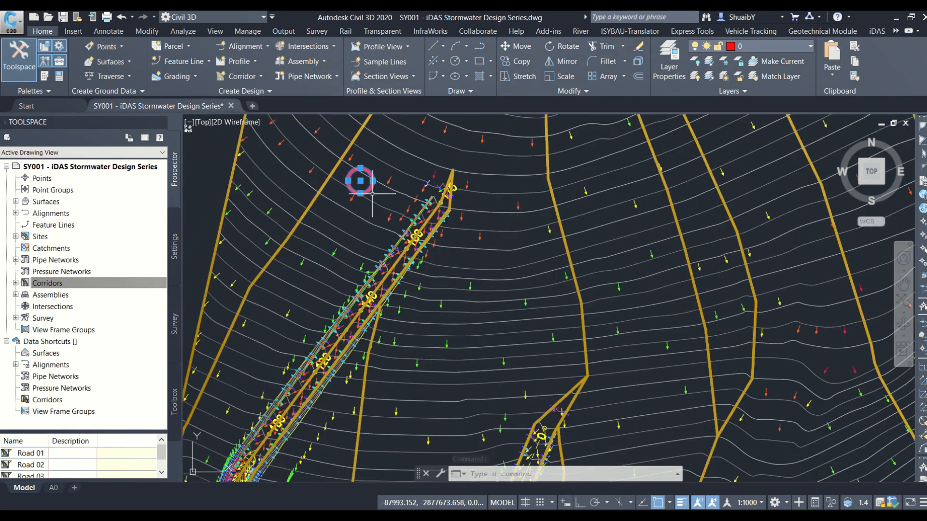
middle_drag(397, 165, 416, 175)
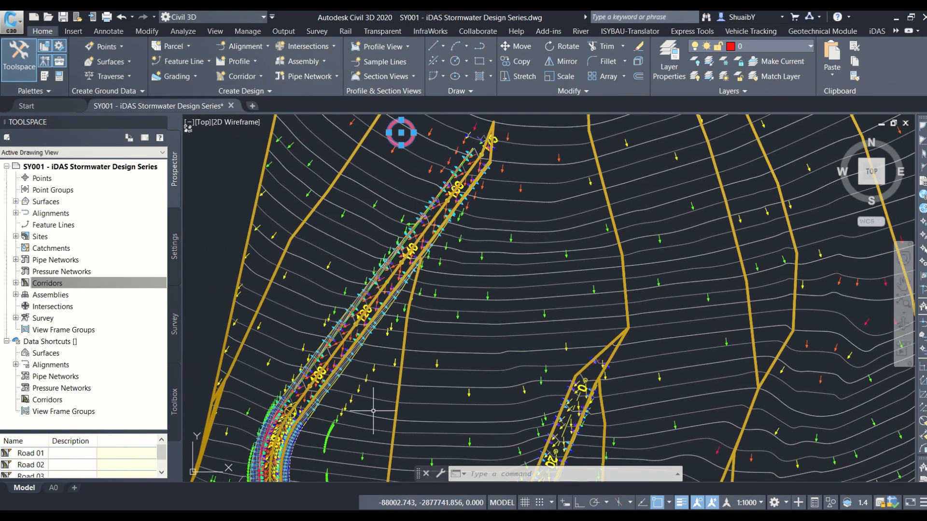
middle_drag(324, 376, 414, 310)
scroll(414, 310, down, 2)
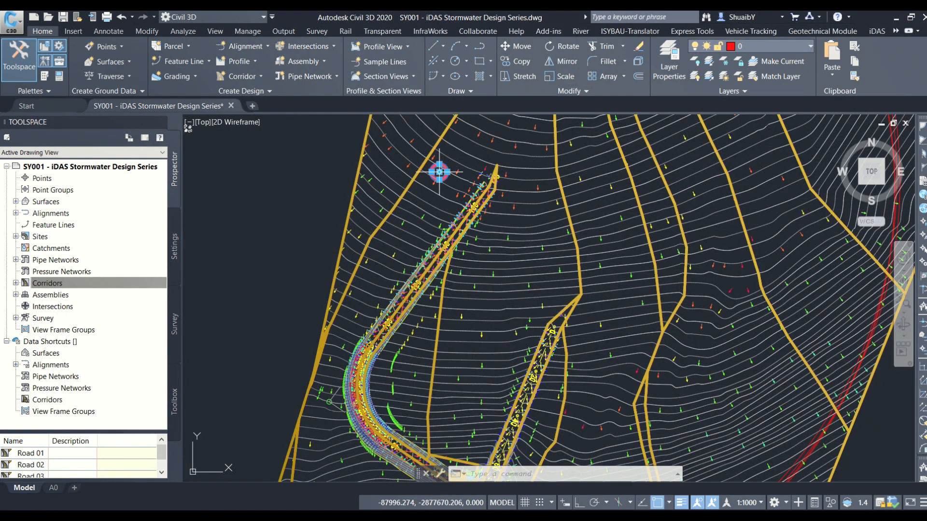
click(439, 172)
scroll(384, 297, up, 5)
middle_drag(384, 297, 432, 208)
mouse_move(393, 248)
middle_down()
mouse_move(396, 159)
mouse_move(466, 149)
mouse_move(459, 158)
middle_up()
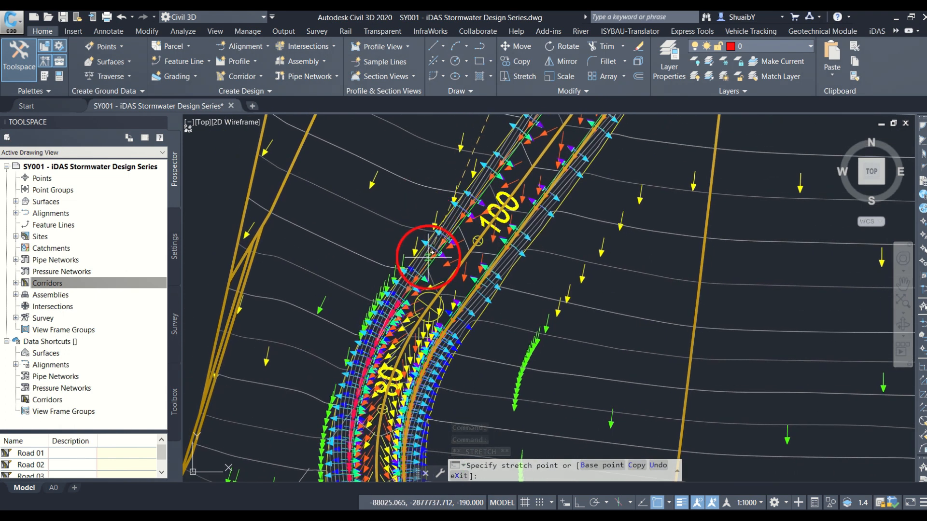
scroll(418, 251, up, 2)
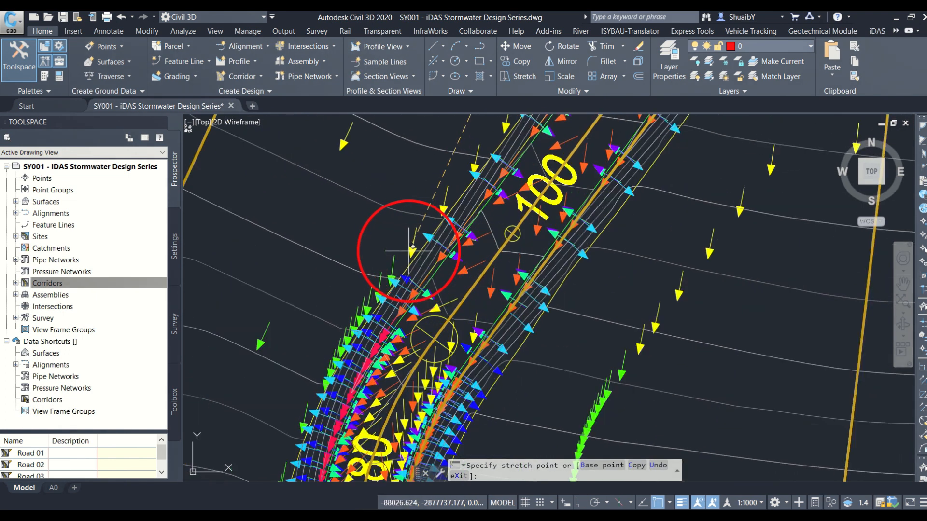
click(408, 251)
click(408, 251)
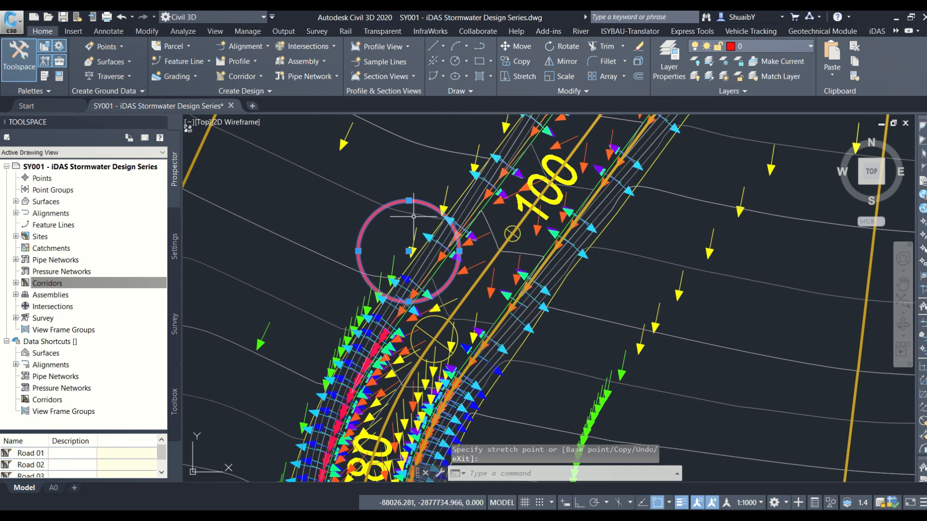
- Copy the circle along the curved road to the watershed marker inside the junction corner with the main road, past chainage 20
text(c)
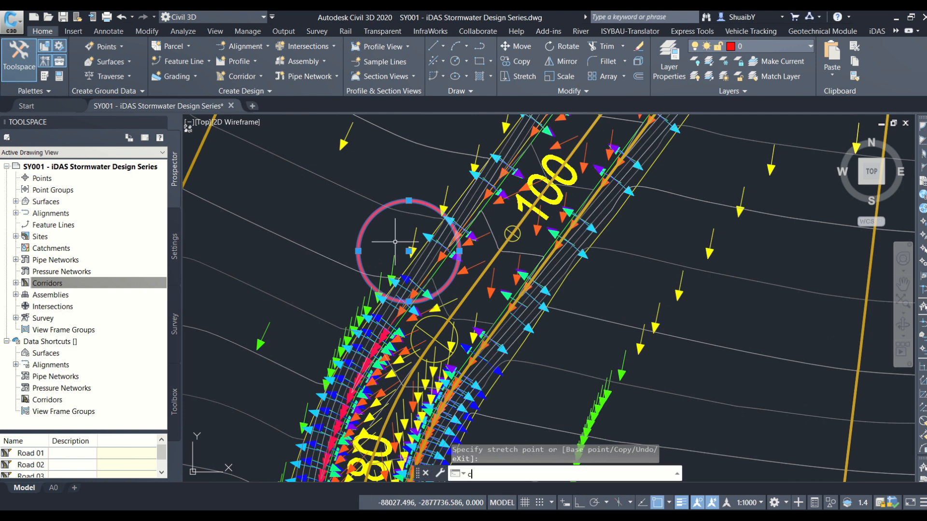
text(o)
key(Return)
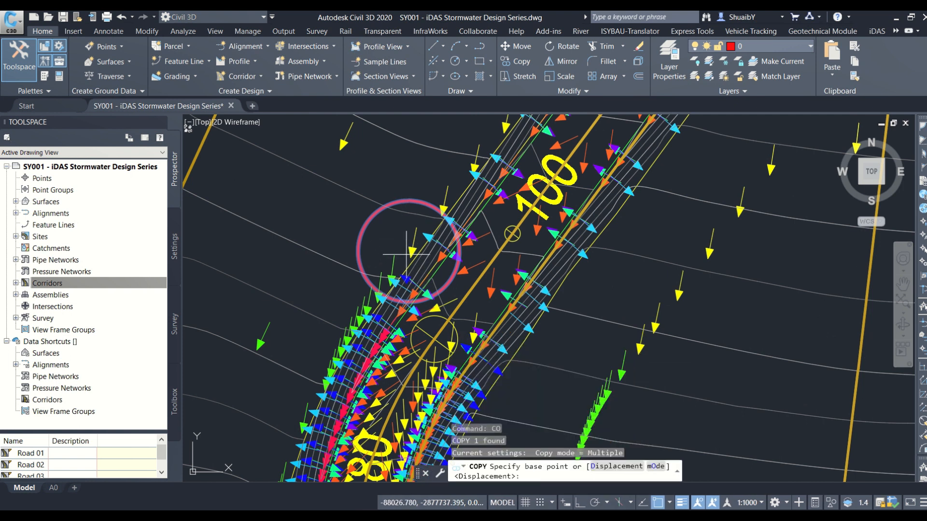
click(384, 218)
scroll(382, 222, down, 3)
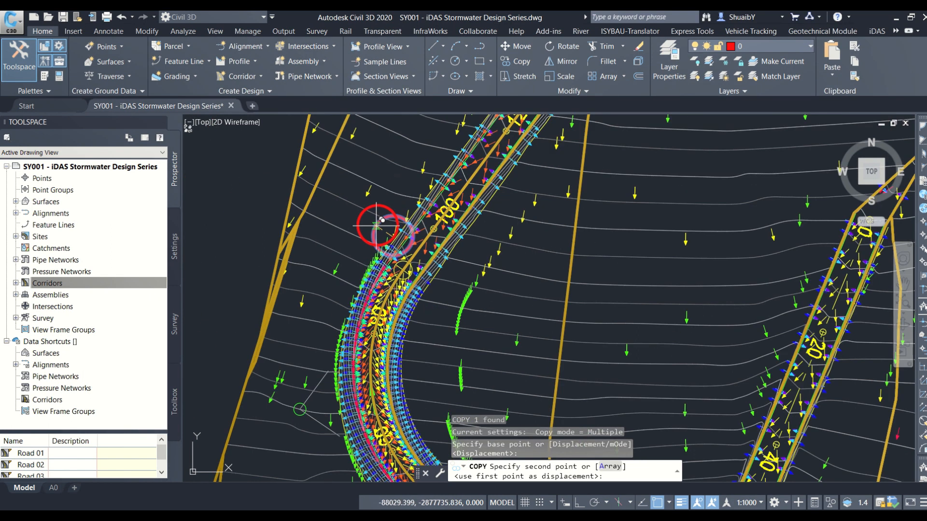
middle_drag(383, 217, 388, 182)
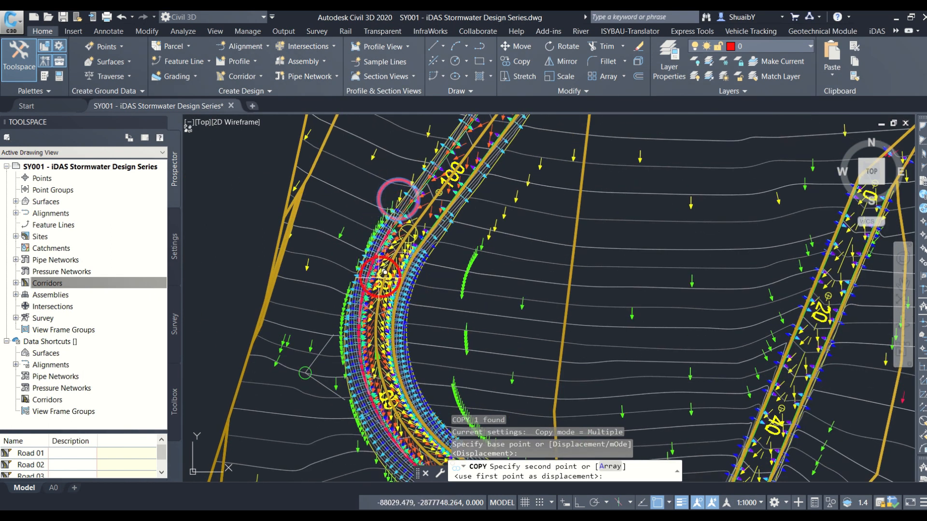
mouse_move(385, 272)
middle_down()
mouse_move(380, 237)
mouse_move(412, 283)
middle_up()
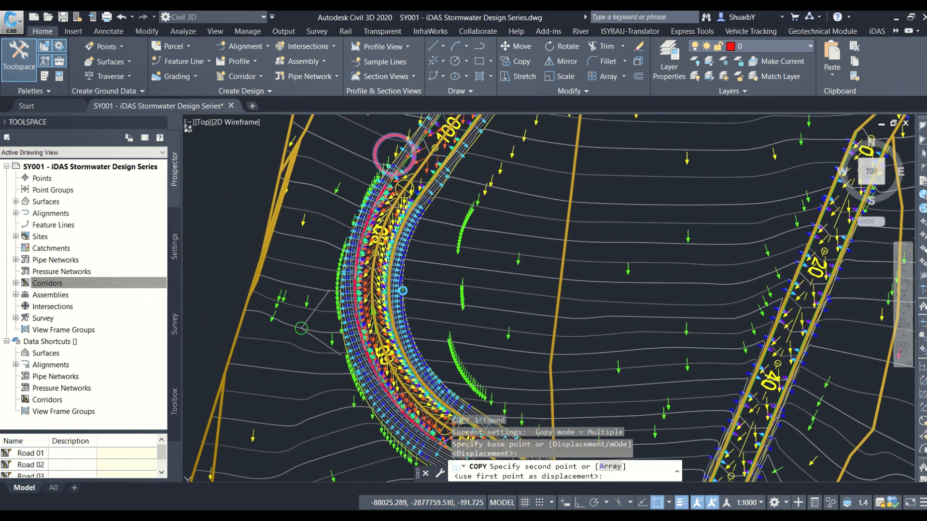
middle_drag(394, 145, 393, 107)
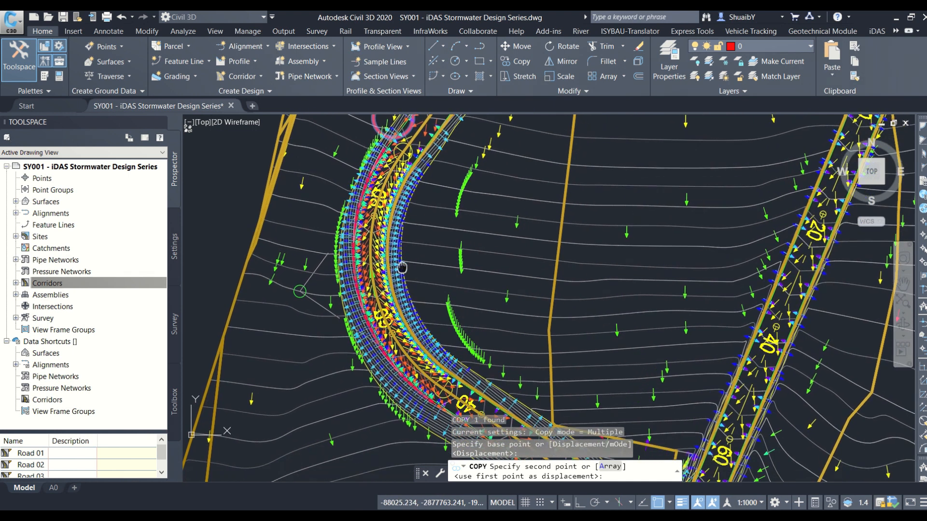
scroll(414, 304, up, 2)
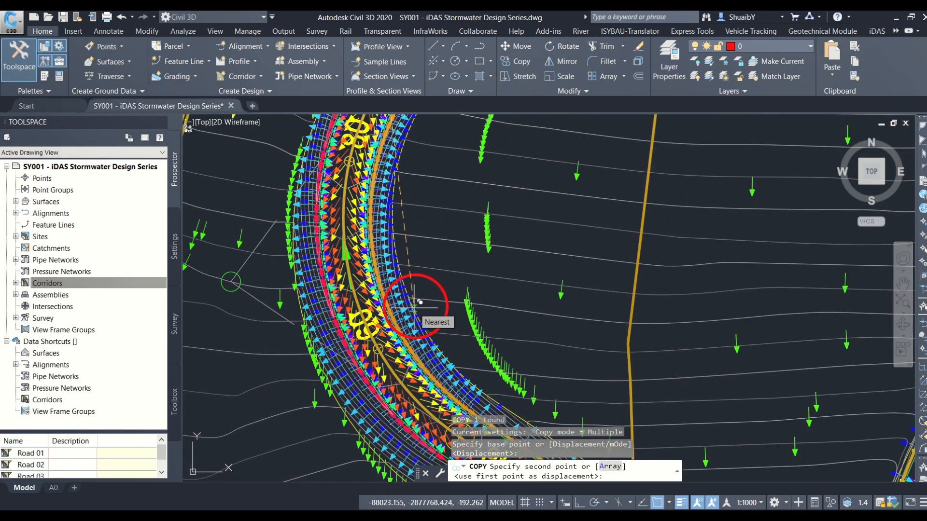
scroll(414, 303, down, 2)
middle_drag(453, 357, 435, 303)
scroll(444, 321, up, 2)
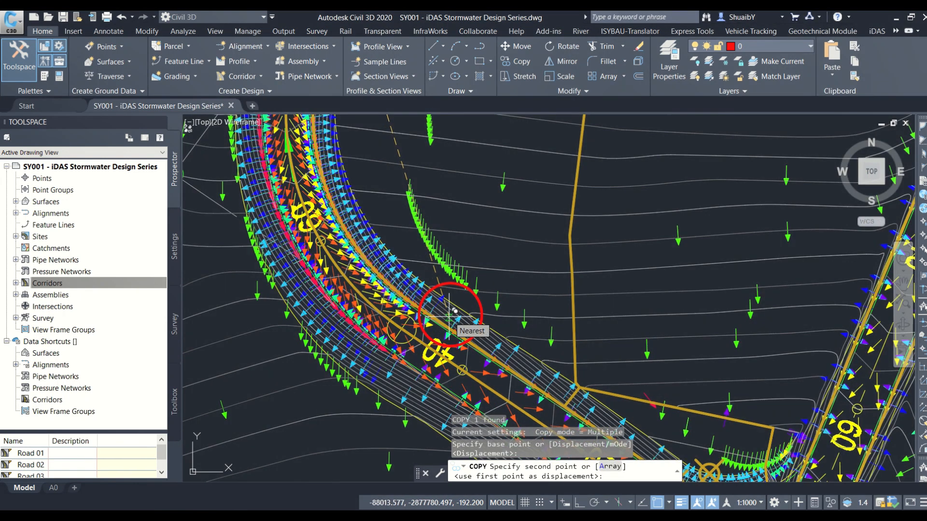
middle_drag(416, 273, 323, 192)
middle_drag(499, 328, 441, 251)
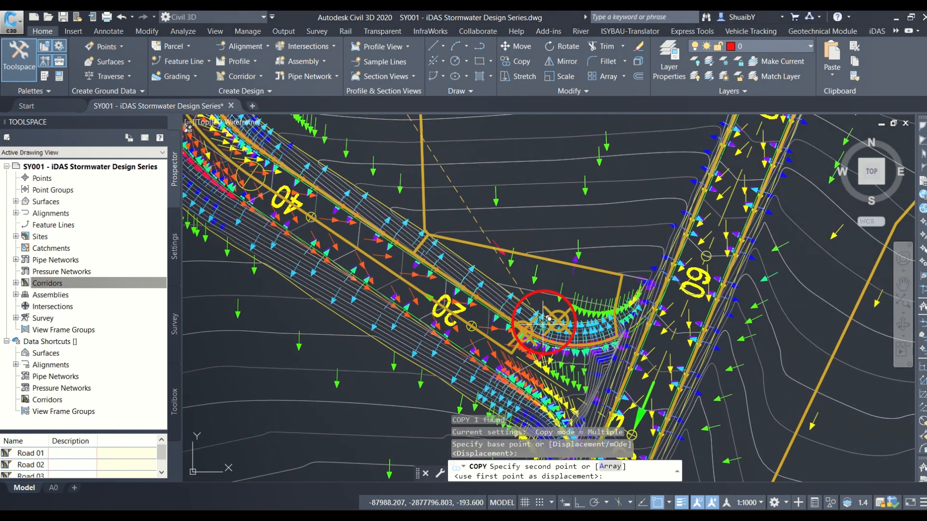
scroll(560, 335, up, 2)
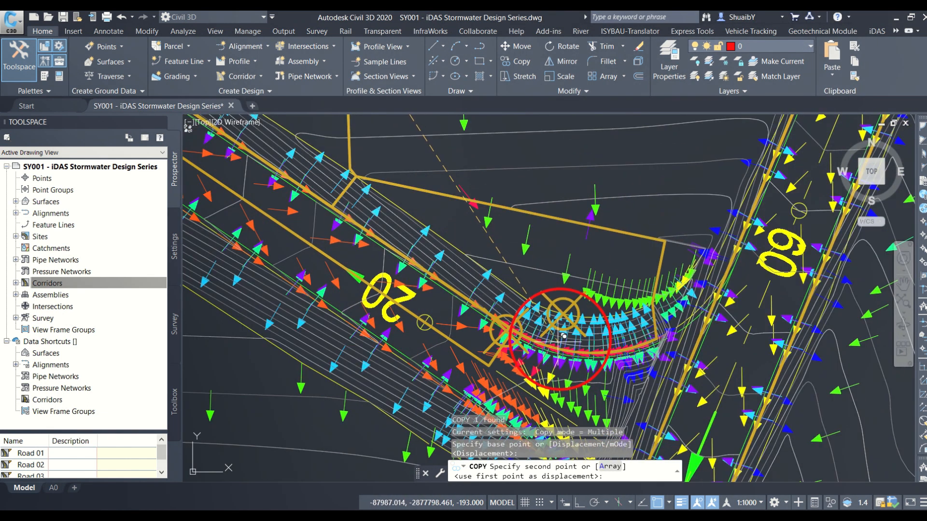
scroll(563, 335, up, 4)
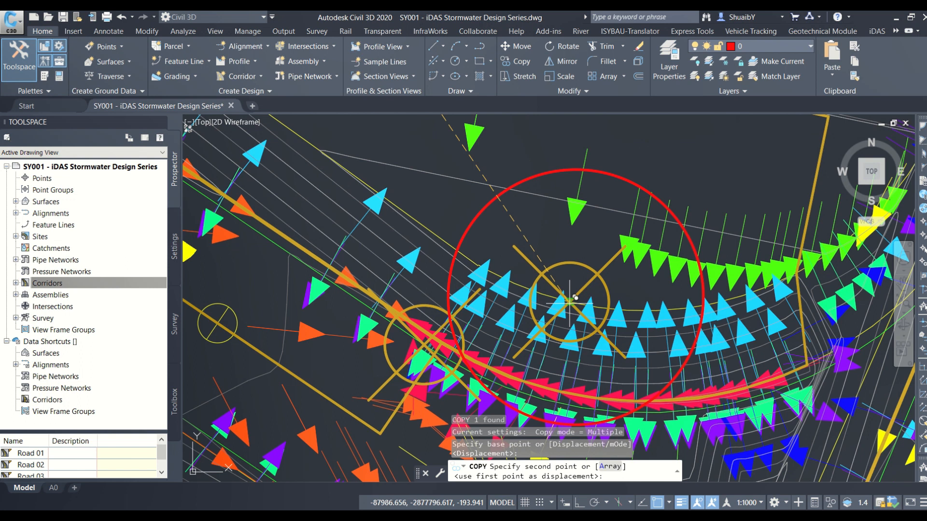
click(575, 297)
- Place another circle copy on the main road's western edge, between chainages 100 and 120
scroll(555, 265, down, 8)
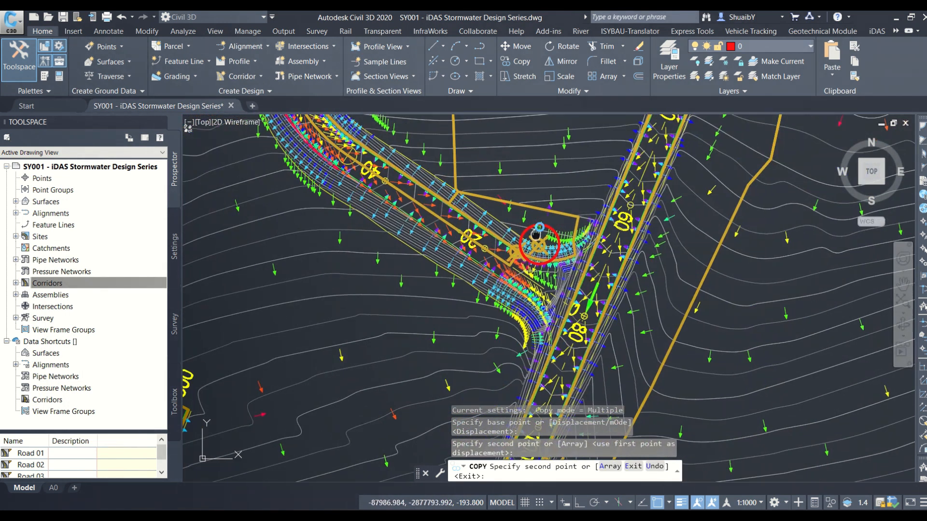
scroll(536, 242, down, 2)
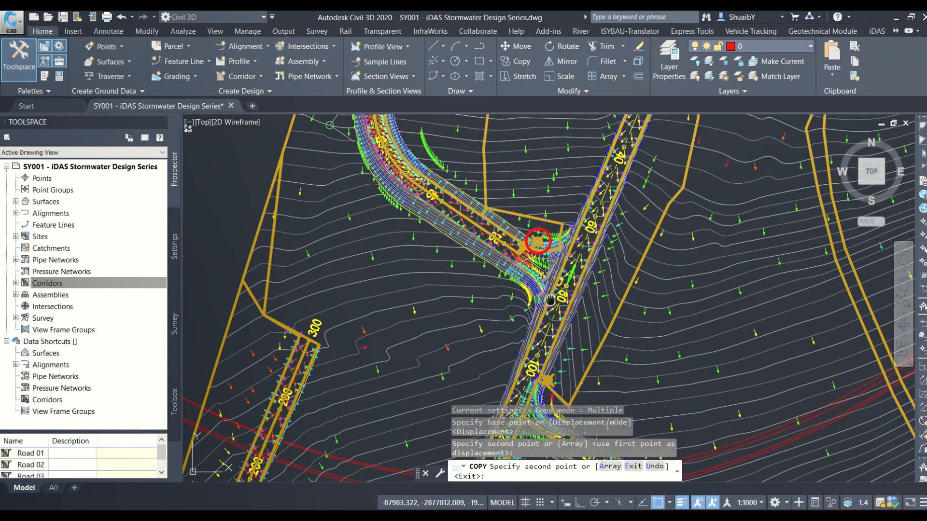
middle_drag(552, 300, 502, 232)
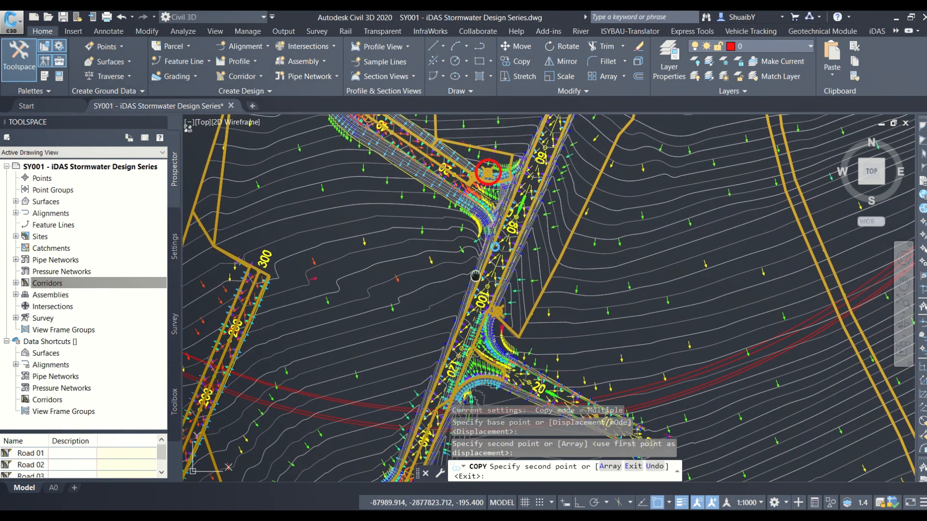
middle_drag(413, 330, 448, 262)
scroll(448, 270, up, 4)
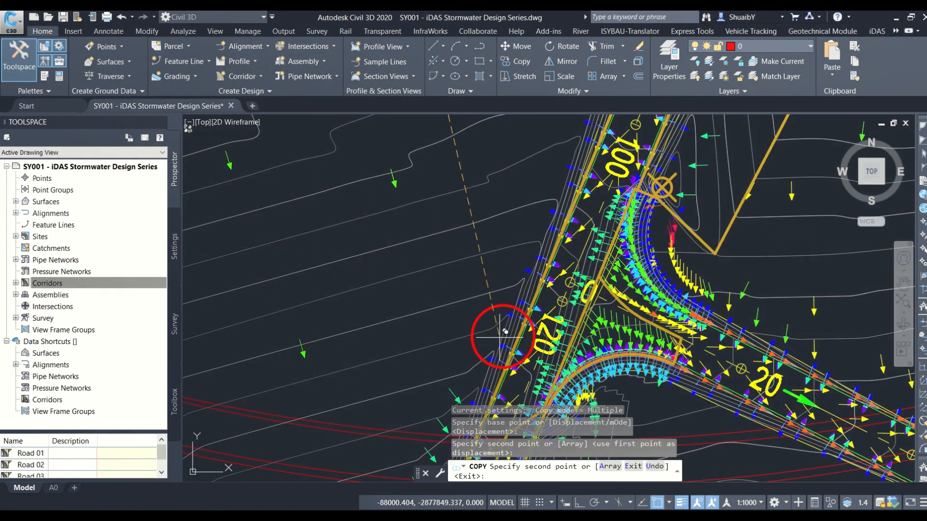
mouse_move(505, 332)
middle_down()
mouse_move(459, 256)
mouse_move(518, 219)
mouse_move(516, 261)
mouse_move(483, 372)
mouse_move(513, 317)
middle_up()
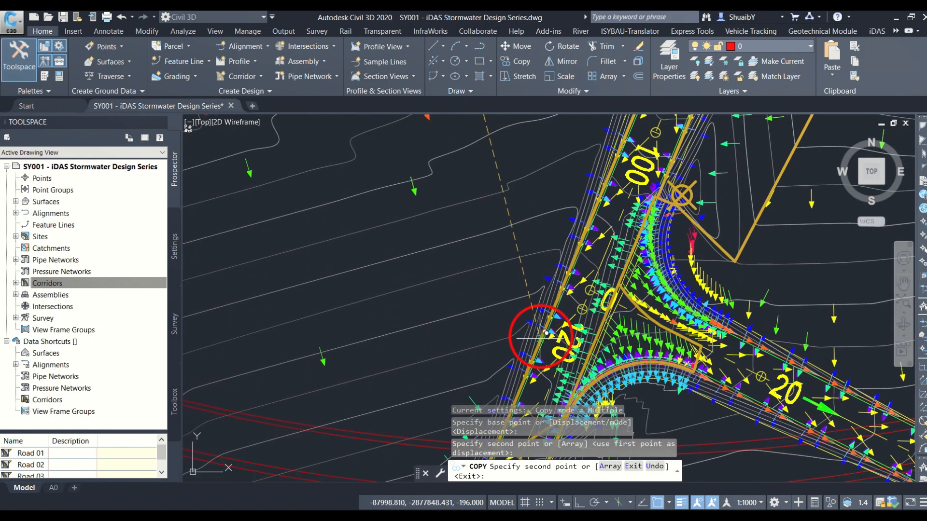
click(557, 240)
- Place a circle copy on the watershed marker at the main road's eastern edge near chainage 100, beside the lower side-road junction
scroll(478, 203, down, 4)
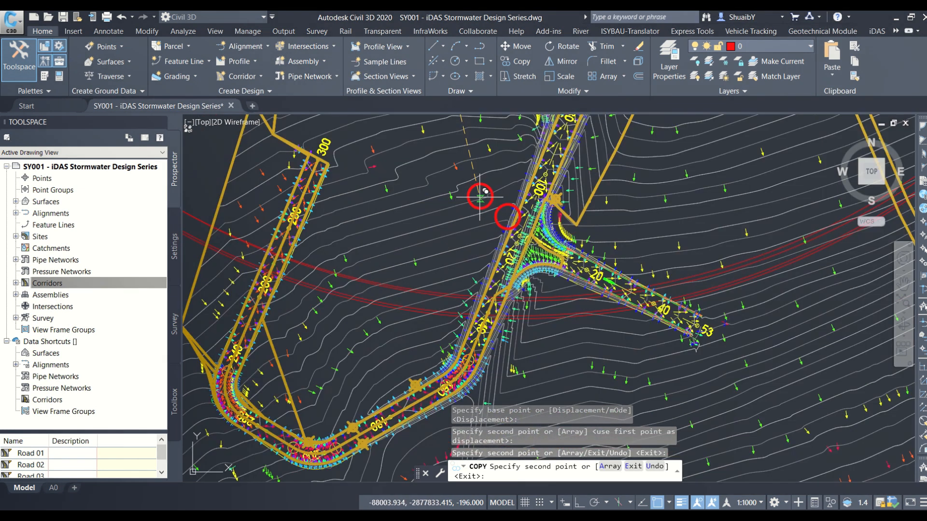
middle_drag(458, 202, 542, 175)
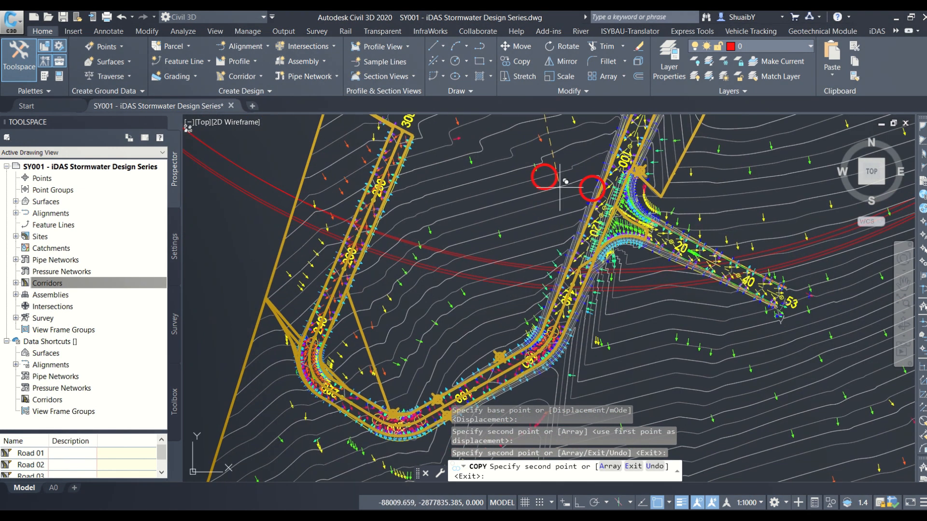
scroll(714, 202, up, 5)
mouse_move(703, 201)
middle_down()
mouse_move(607, 297)
mouse_move(610, 380)
middle_up()
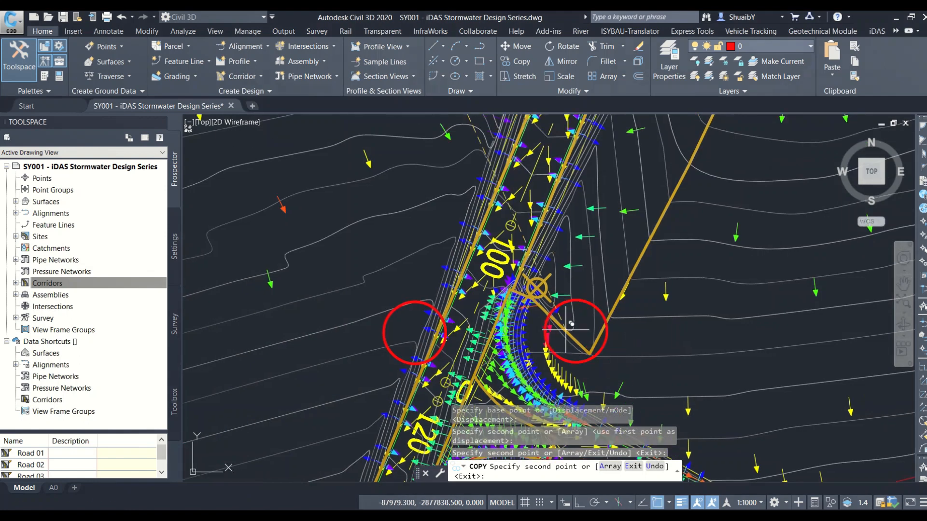
click(548, 286)
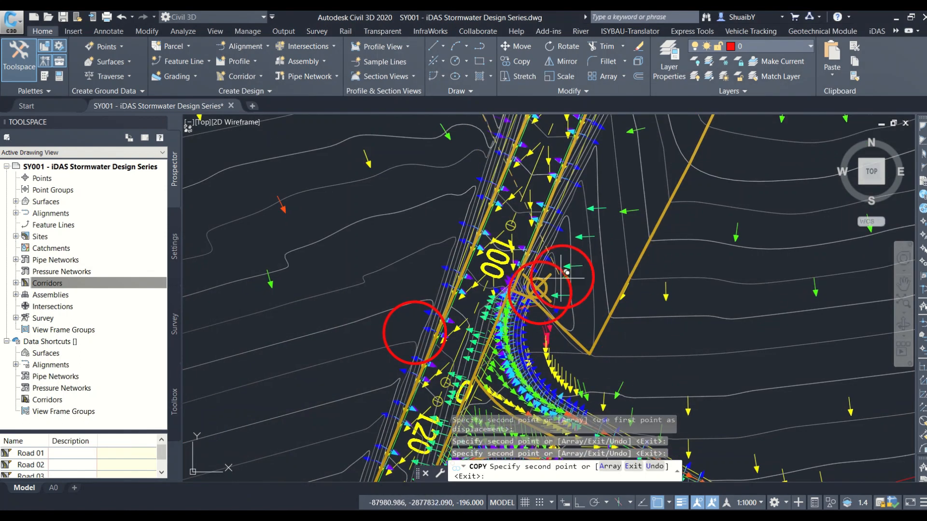
- Place a circle copy on the main road's western edge near chainage 60, just above the upper junction
scroll(548, 285, down, 5)
mouse_move(569, 140)
middle_down()
mouse_move(465, 320)
mouse_move(543, 142)
middle_up()
scroll(465, 321, up, 5)
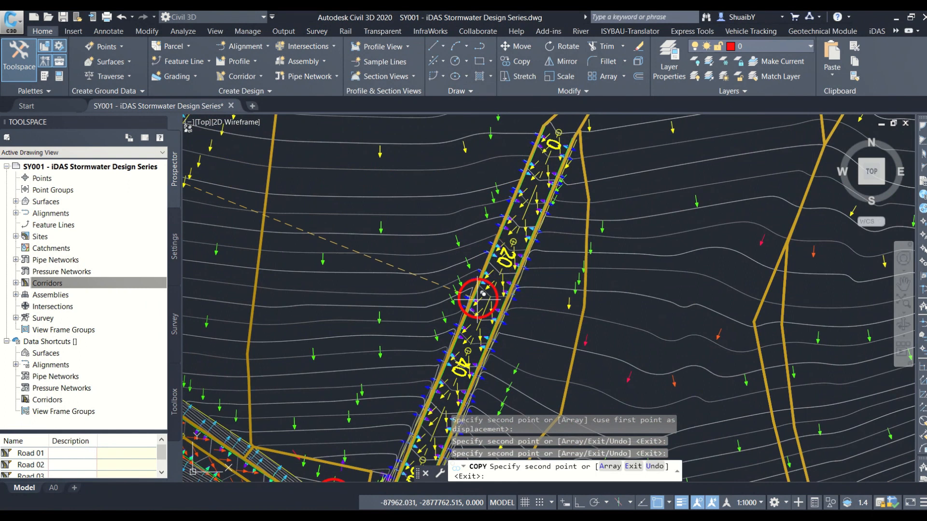
scroll(476, 290, up, 3)
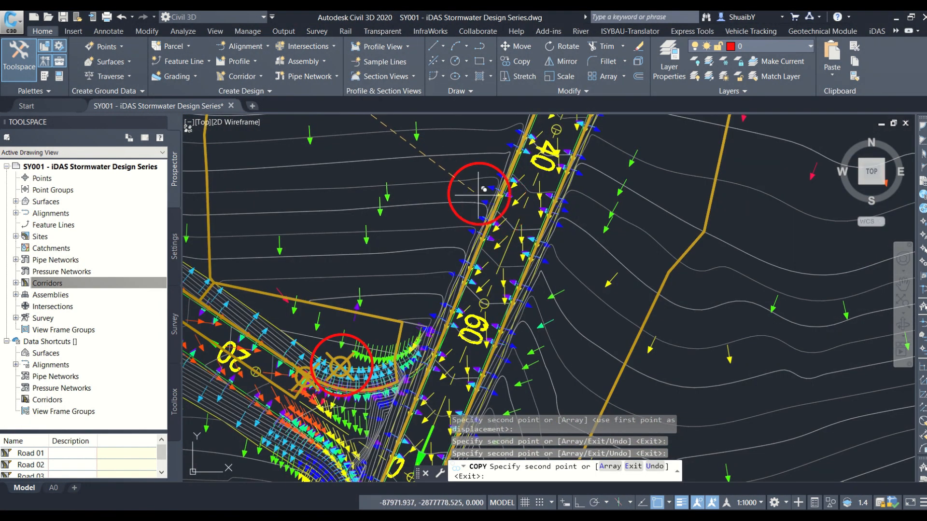
mouse_move(477, 196)
middle_down()
mouse_move(471, 220)
mouse_move(457, 226)
middle_up()
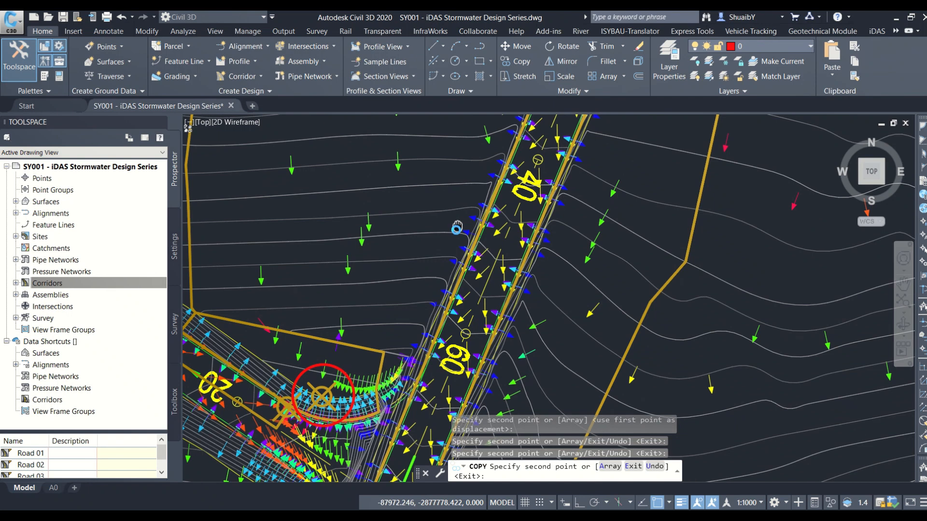
click(424, 331)
- Place a circle copy on the main road's eastern edge near chainage 80, opposite the upper junction
scroll(480, 320, down, 6)
mouse_move(480, 320)
middle_down()
mouse_move(481, 285)
mouse_move(448, 372)
middle_up()
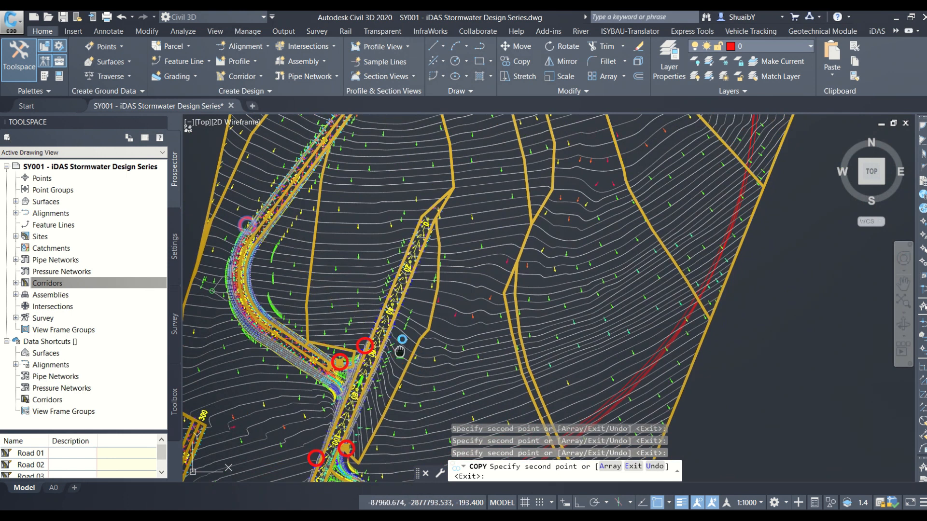
scroll(399, 351, up, 6)
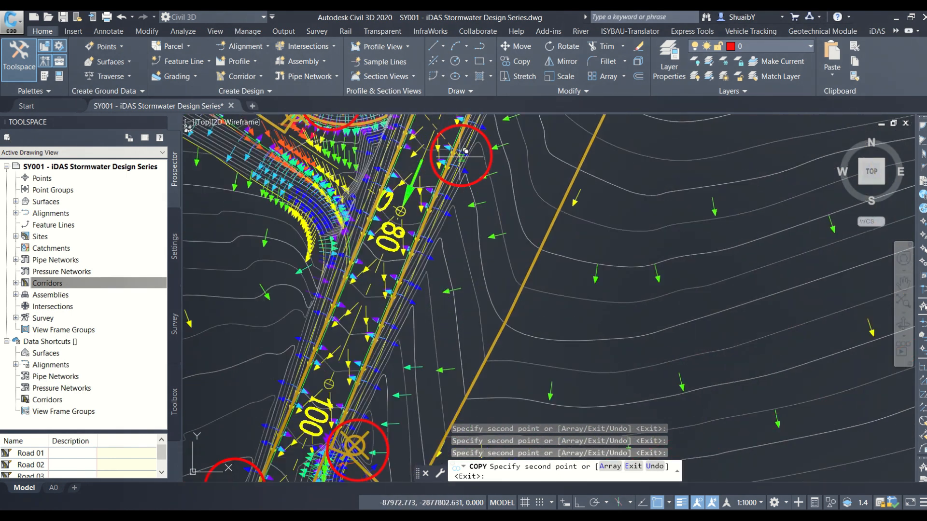
middle_drag(485, 227, 509, 270)
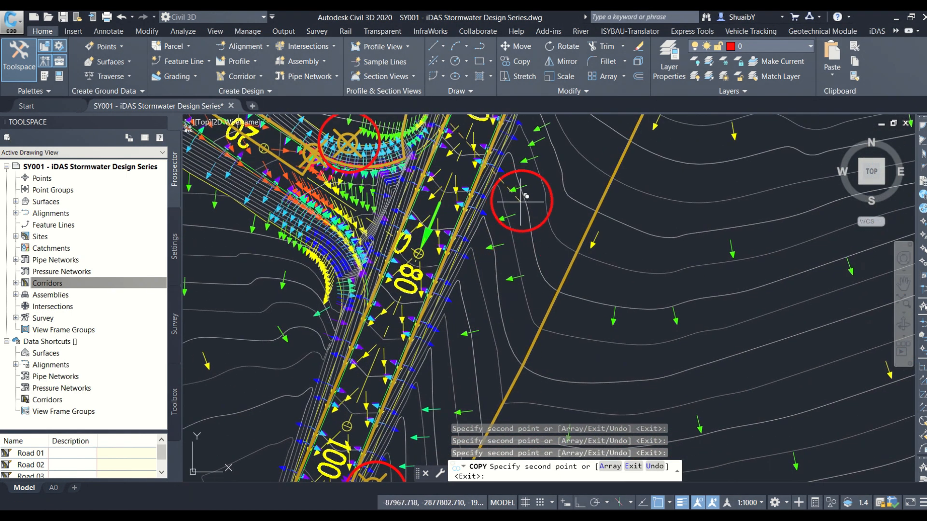
middle_drag(479, 220, 461, 297)
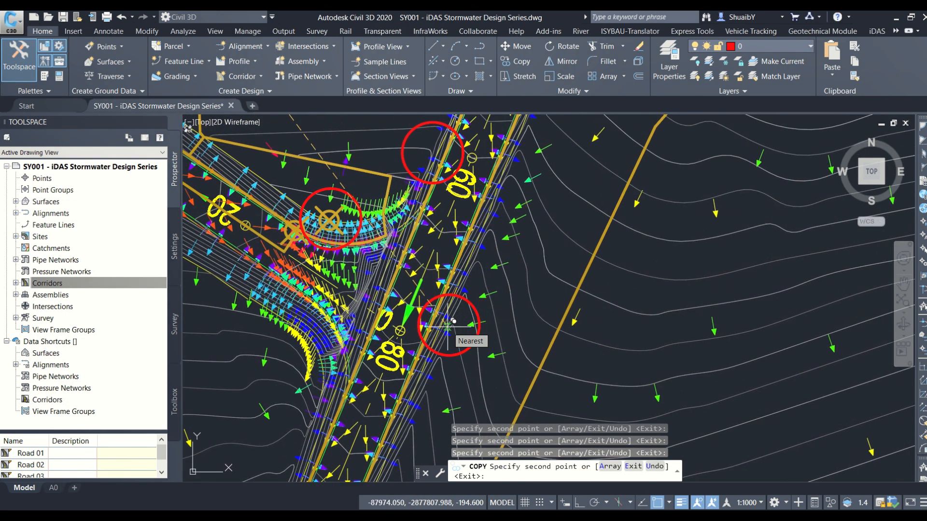
middle_drag(513, 271, 621, 161)
middle_drag(503, 315, 550, 203)
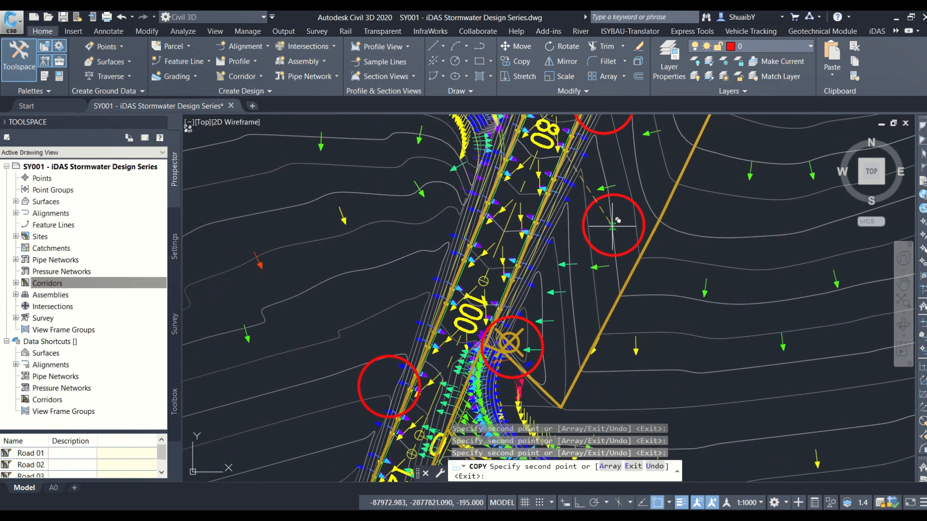
middle_drag(519, 322, 575, 320)
scroll(526, 300, down, 5)
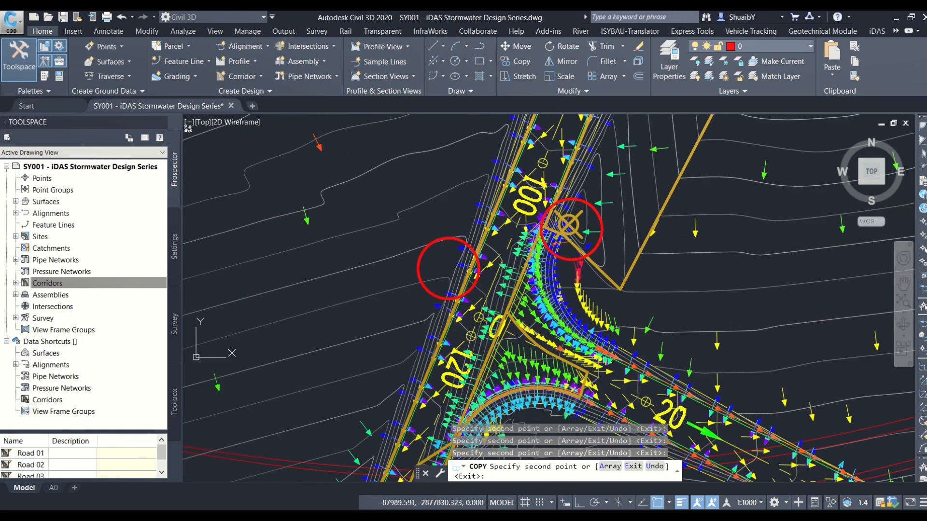
- Place a circle copy on the northern edge of the lower side road, just before chainage 20
scroll(520, 246, up, 3)
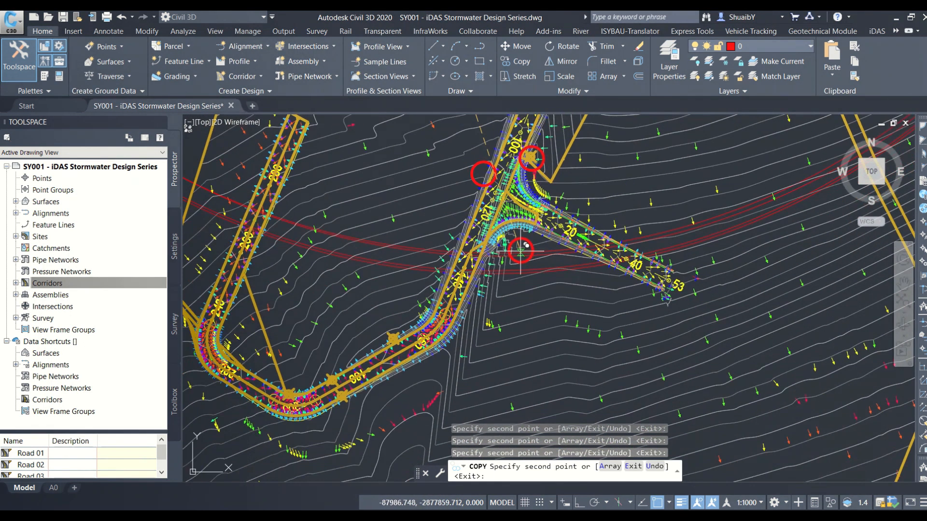
middle_drag(602, 201, 560, 288)
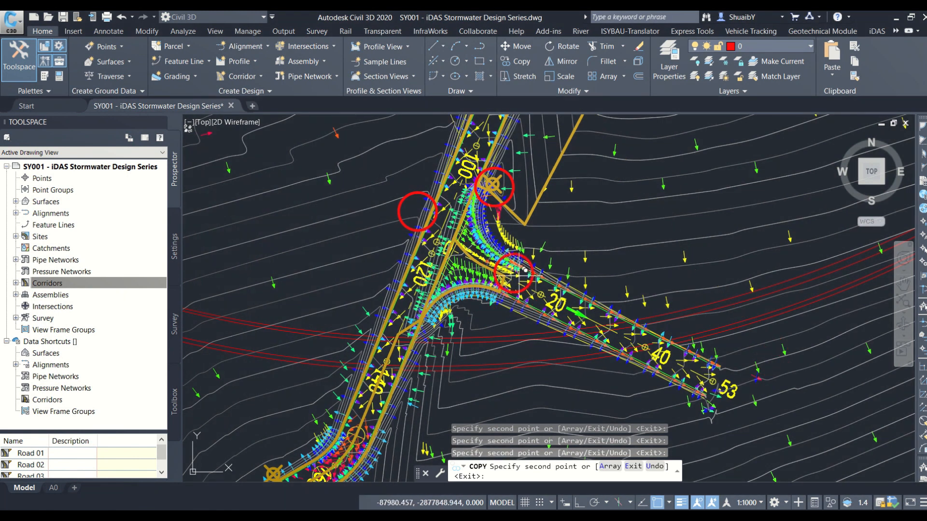
scroll(525, 271, up, 3)
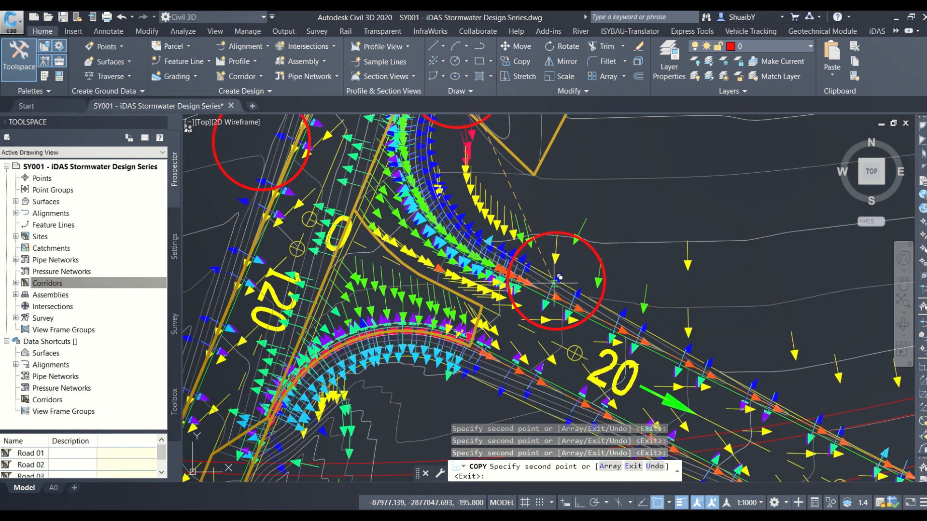
scroll(666, 182, down, 3)
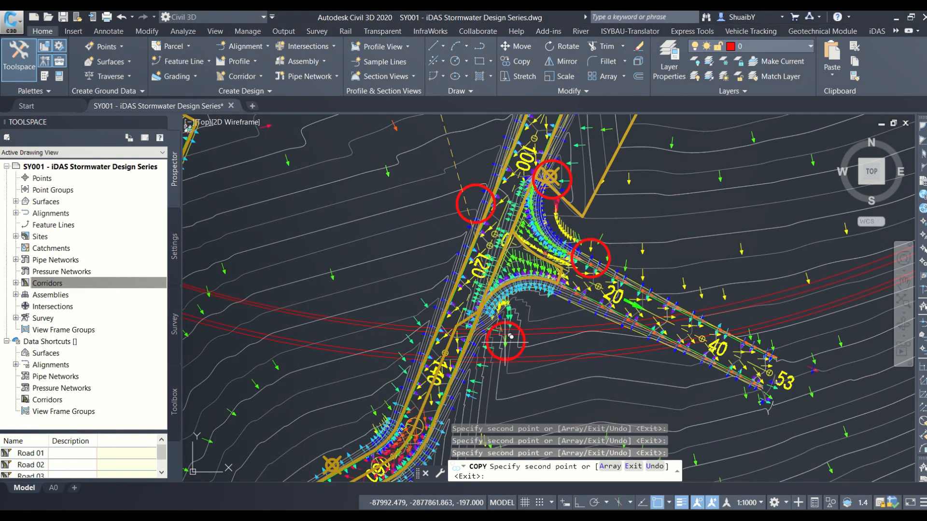
- Place a circle copy on the main road's western edge between chainages 140 and 160, just above the bend
scroll(594, 176, up, 3)
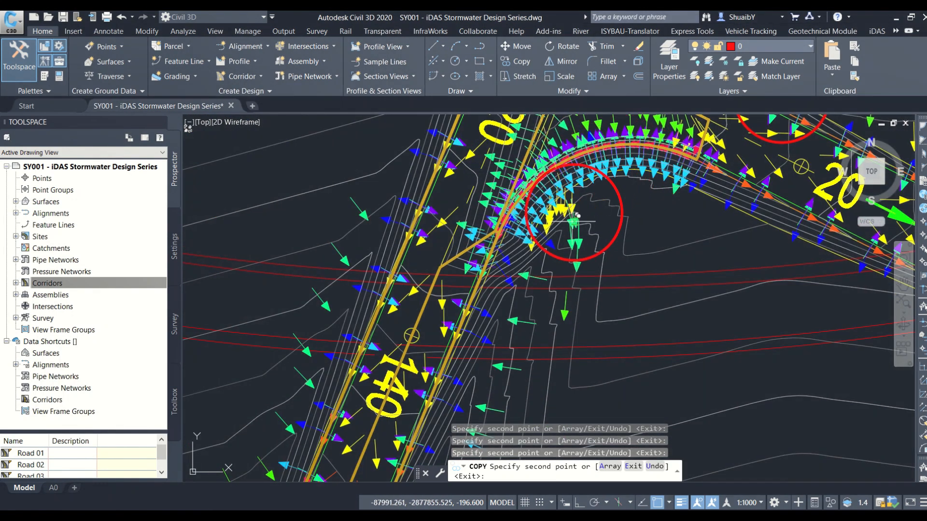
middle_drag(569, 229, 588, 153)
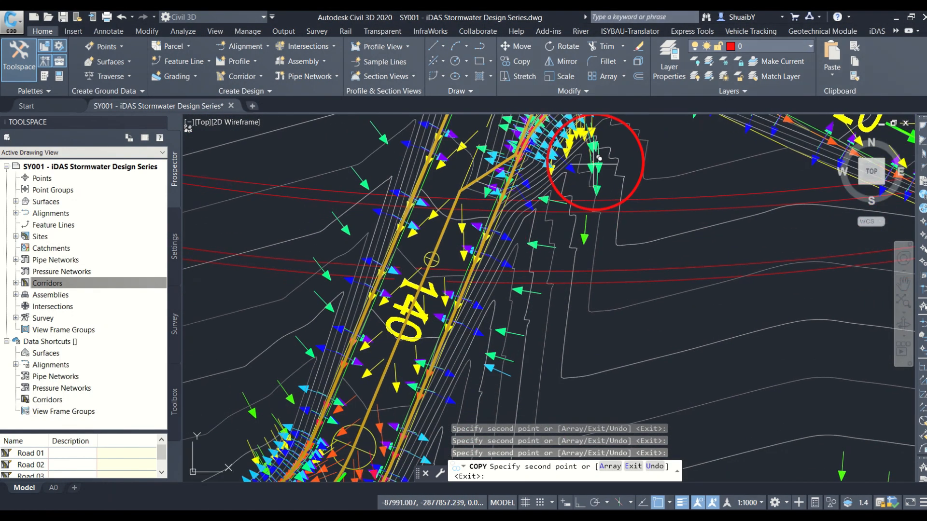
scroll(555, 285, down, 2)
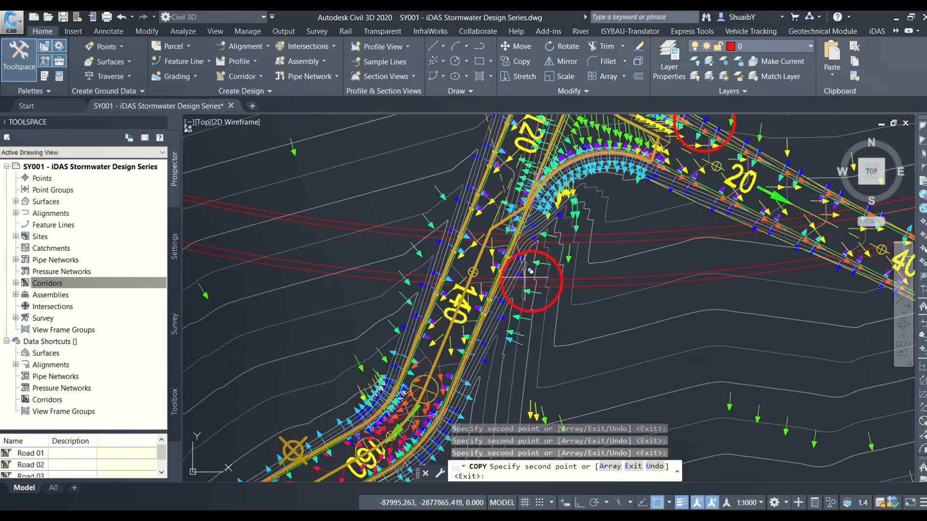
middle_drag(548, 335, 624, 268)
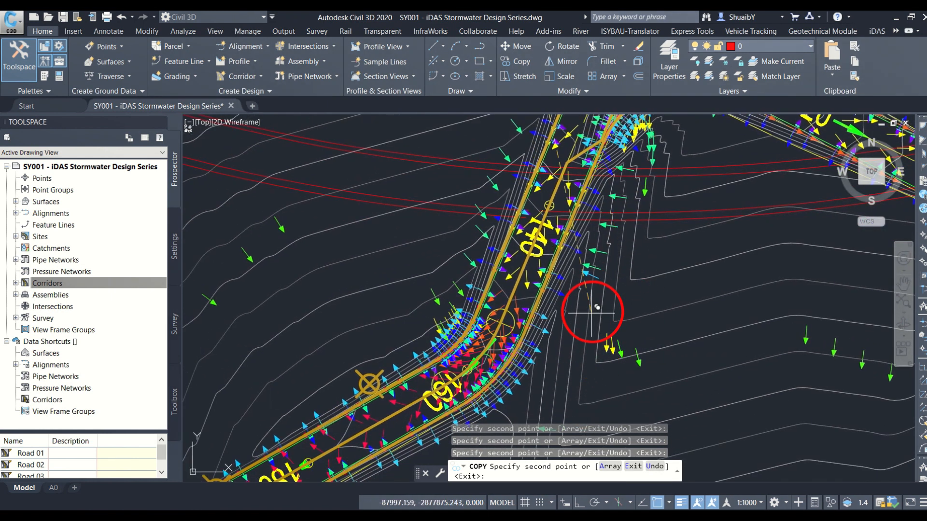
middle_drag(574, 339, 608, 285)
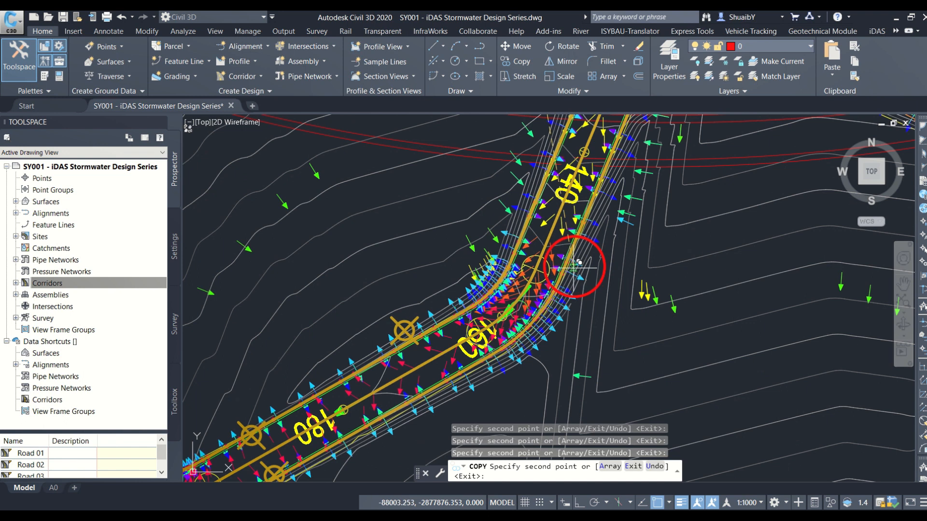
middle_drag(634, 239, 615, 269)
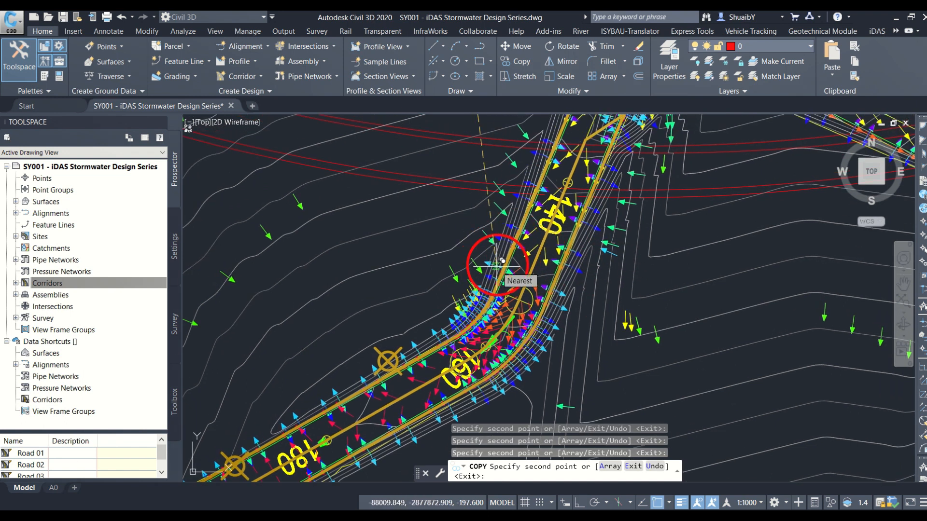
click(479, 252)
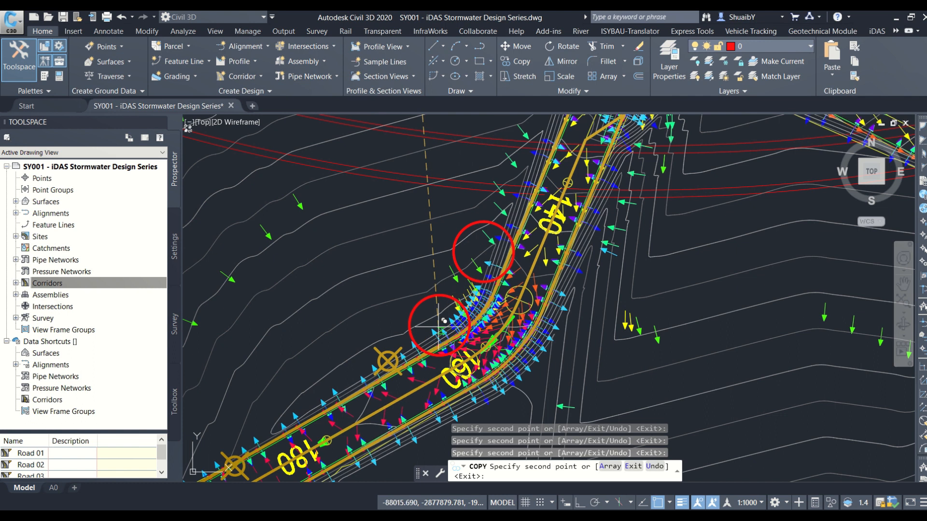
- Place circle copies on the two watershed markers along the main road's northern edge, on either side of chainage 180
click(387, 360)
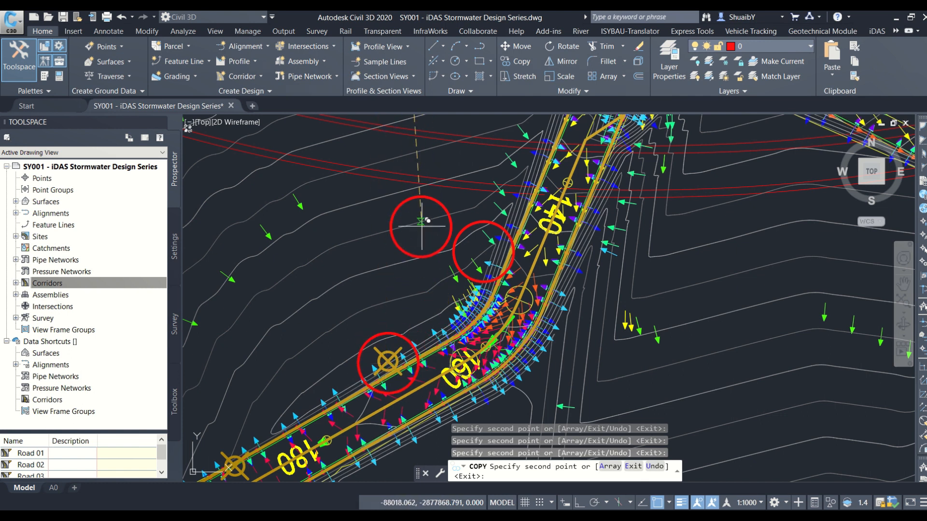
scroll(424, 223, down, 4)
middle_drag(403, 331, 481, 321)
scroll(418, 332, up, 4)
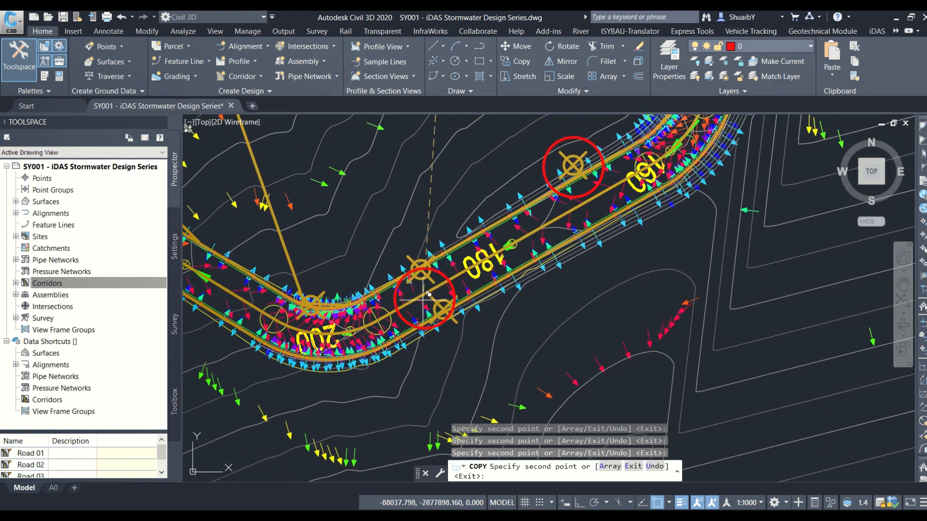
click(420, 270)
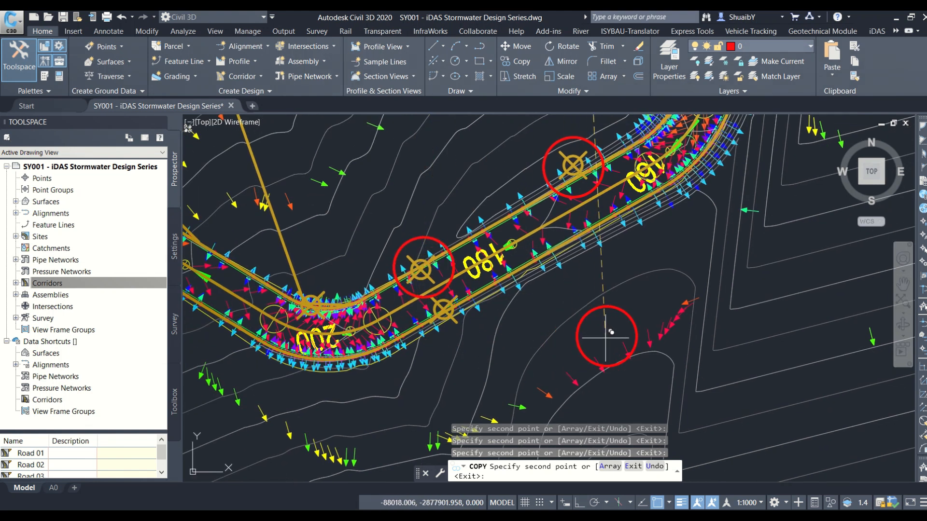
- Place a circle copy on the watershed marker at the inner edge of the road bend near chainage 200
scroll(607, 341, down, 4)
scroll(480, 353, up, 2)
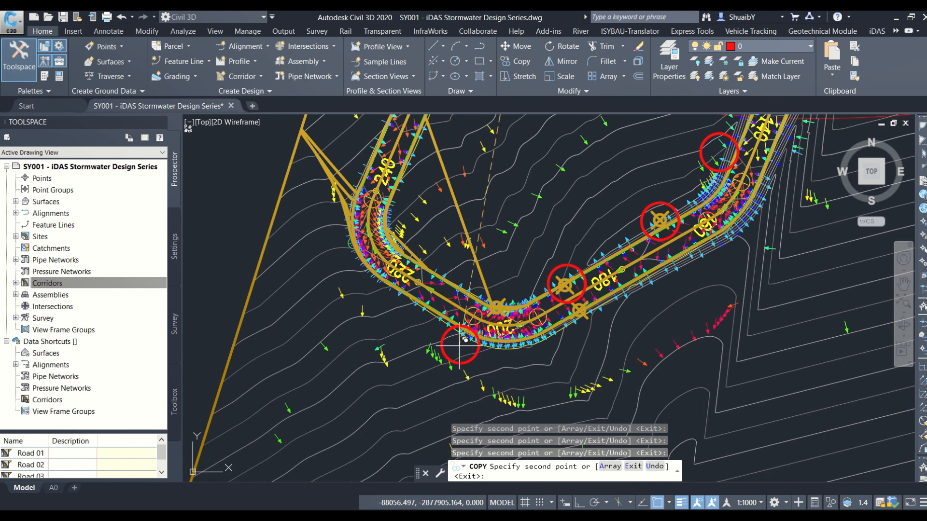
scroll(495, 313, up, 5)
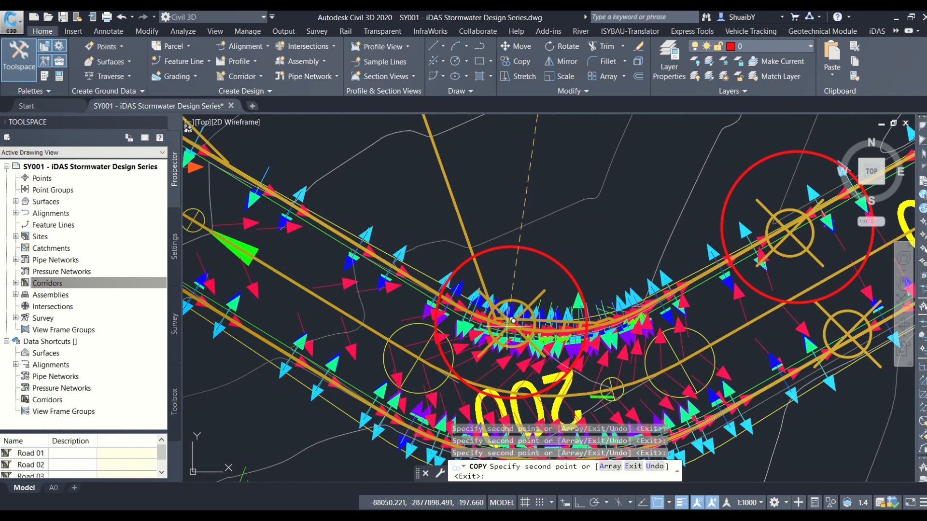
scroll(513, 321, down, 6)
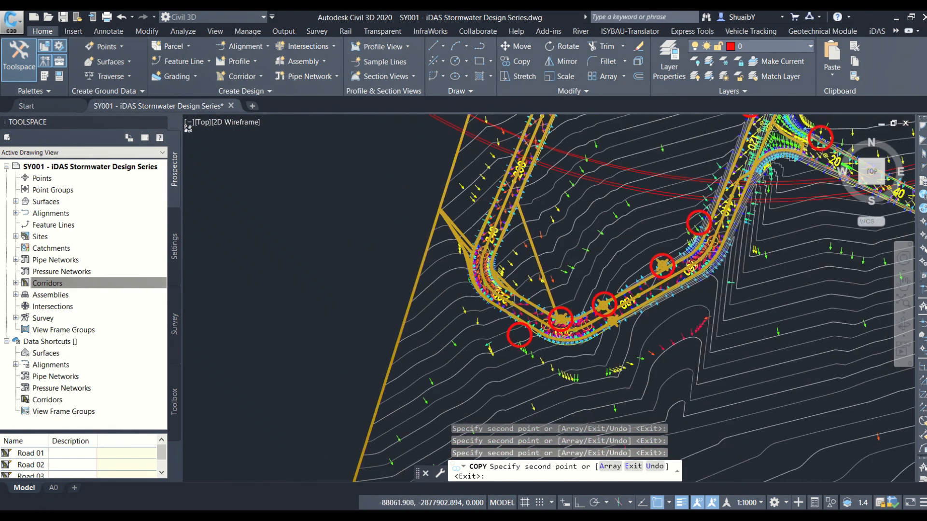
- Place a circle copy on the main road's western edge just beyond chainage 240, past the second bend
scroll(508, 312, up, 5)
middle_drag(464, 299, 438, 352)
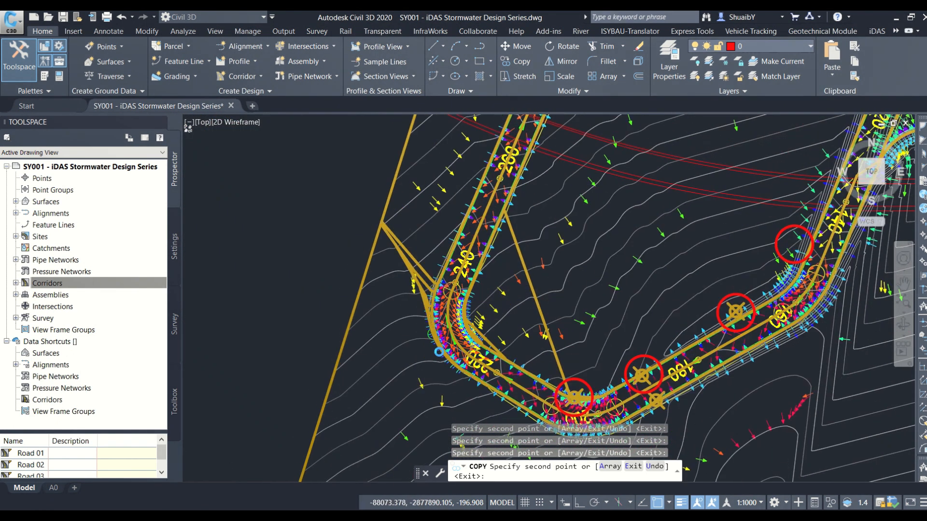
scroll(386, 260, up, 3)
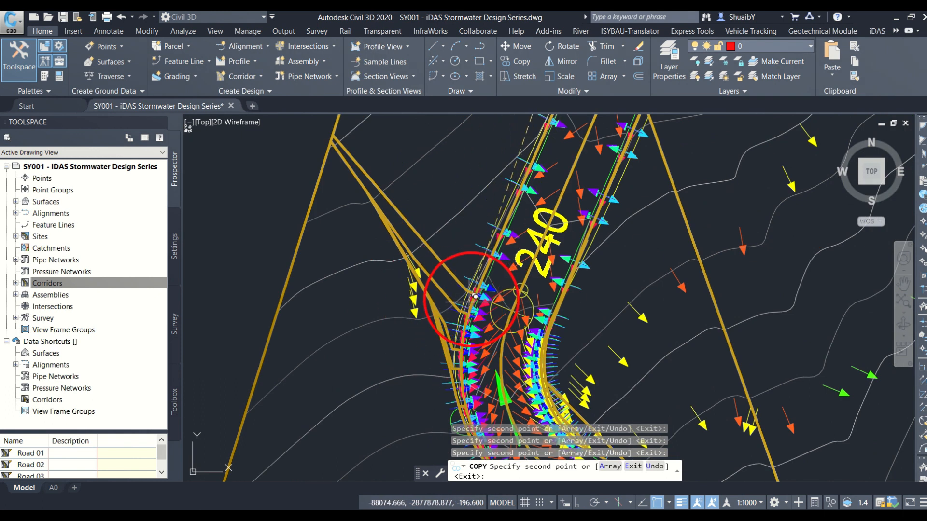
middle_drag(467, 273, 428, 372)
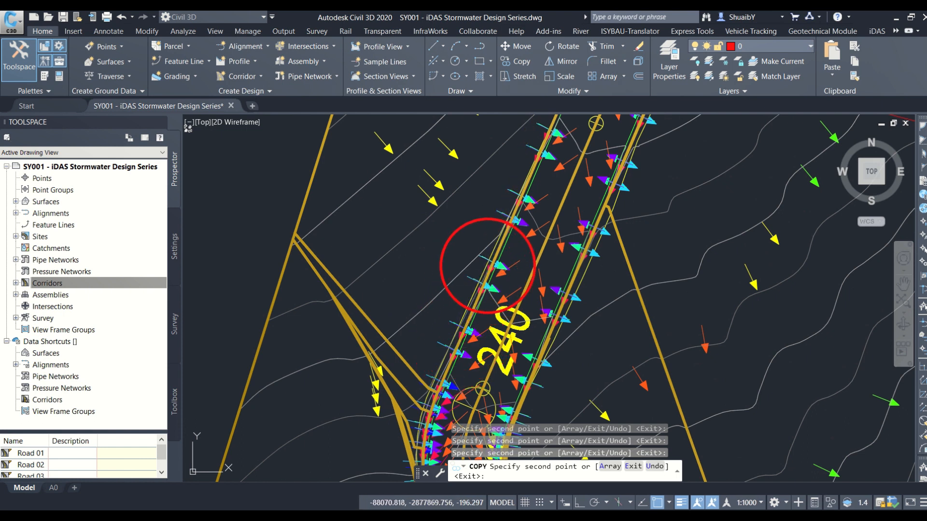
scroll(383, 228, down, 4)
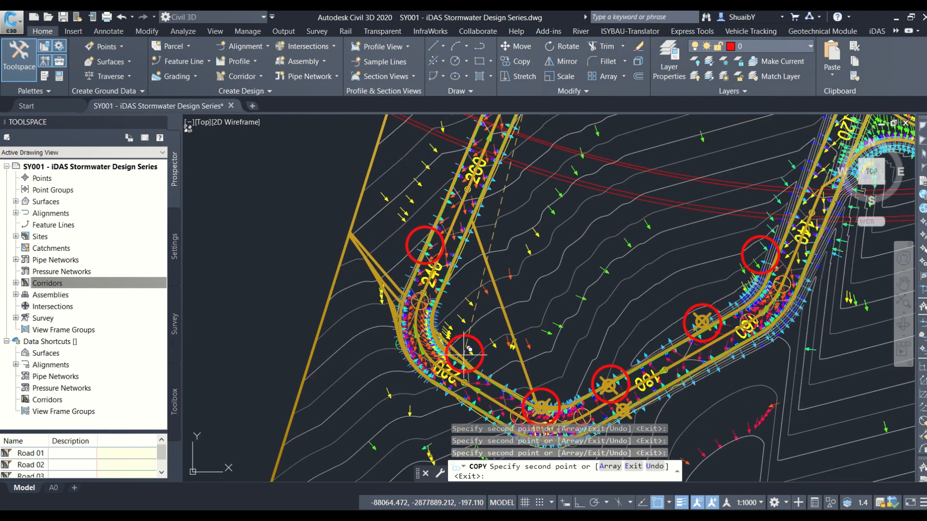
- Examine the slope arrows around the southern bends and along the remaining roads for further collection points
scroll(460, 359, up, 3)
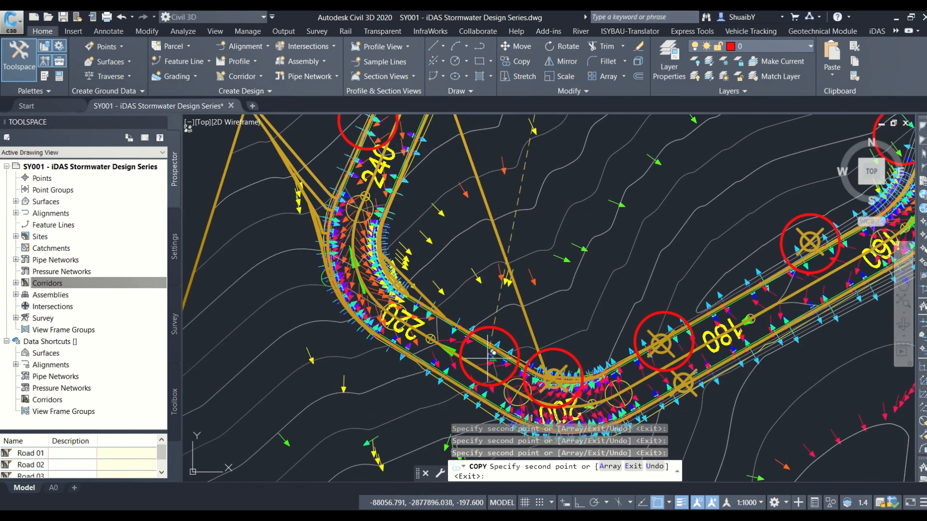
scroll(444, 303, down, 5)
scroll(461, 169, up, 2)
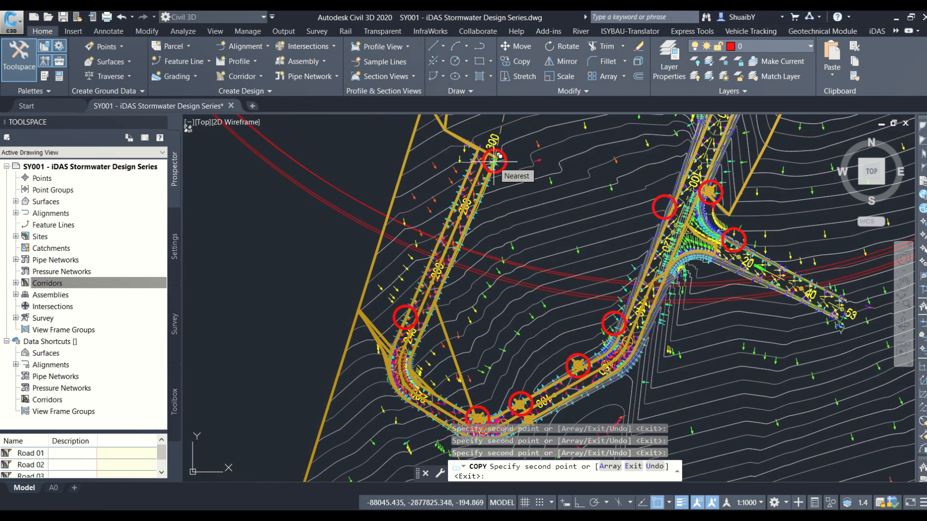
middle_drag(477, 323, 431, 253)
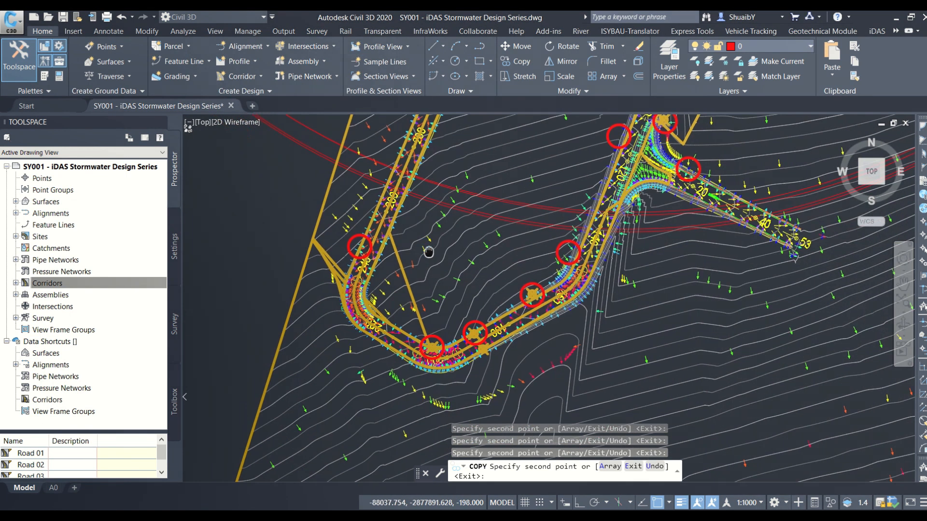
scroll(410, 379, up, 5)
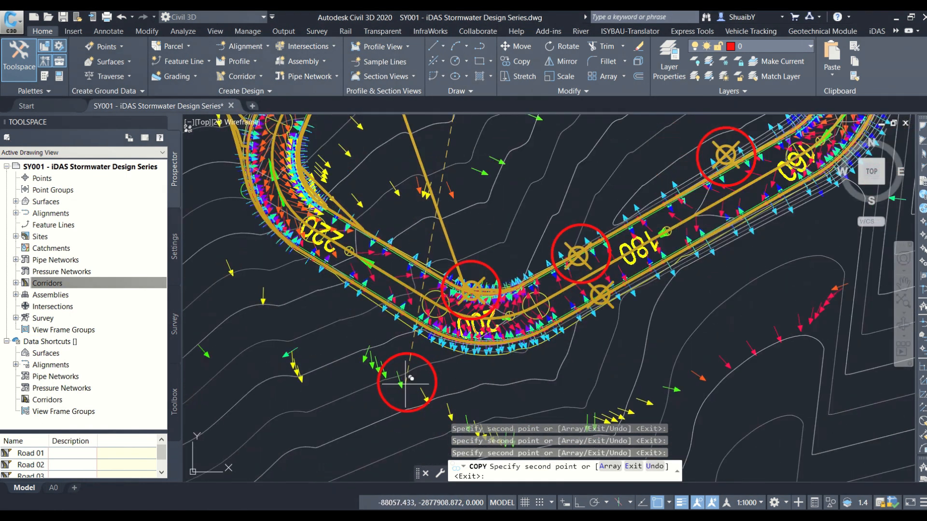
scroll(409, 378, down, 6)
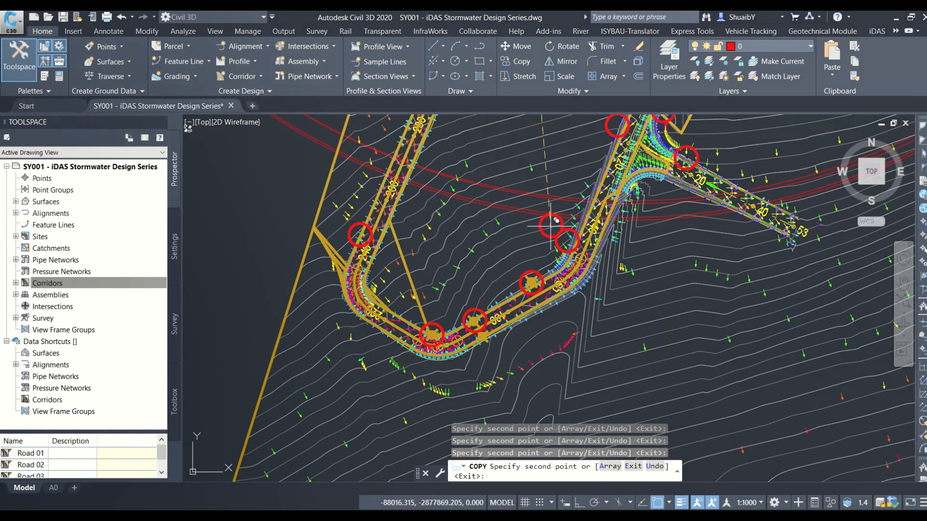
middle_drag(547, 216, 478, 343)
scroll(515, 277, down, 4)
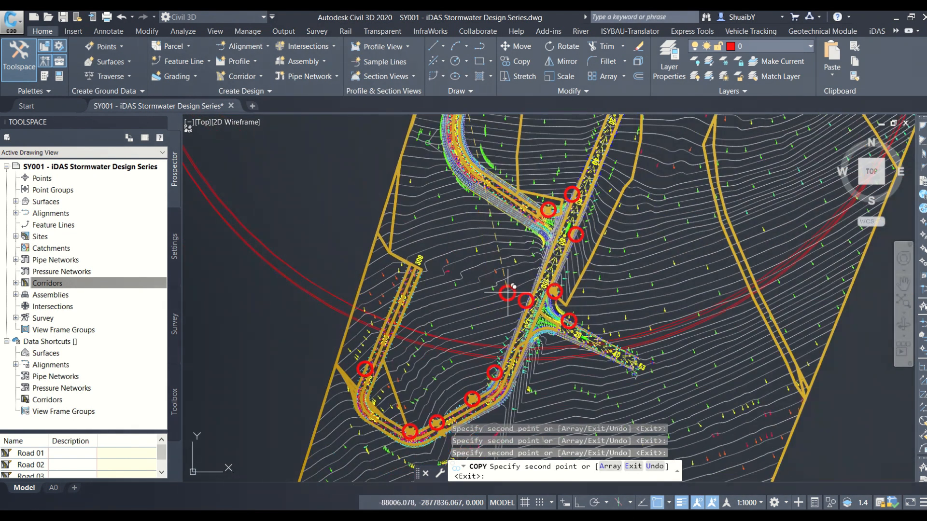
scroll(516, 277, down, 2)
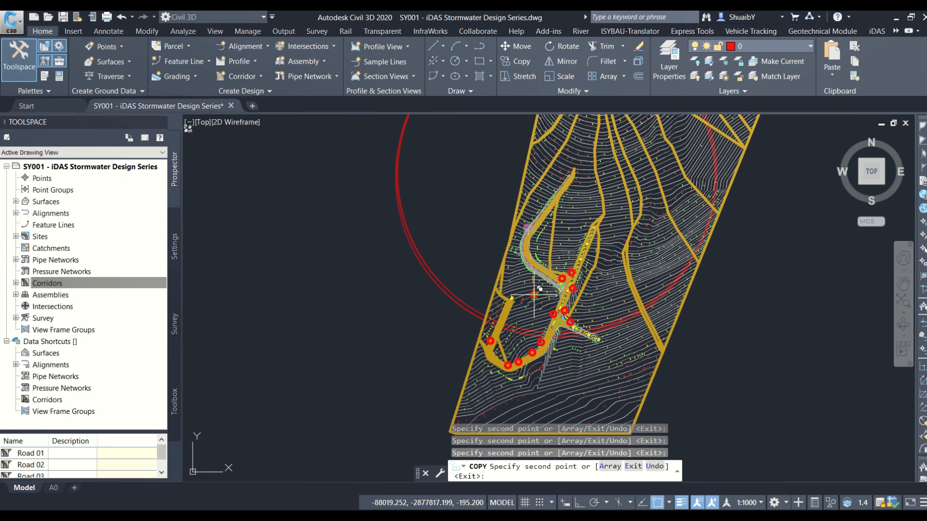
- End the copying and erase the oversized red circles that surround the roads
key(Escape)
click(440, 240)
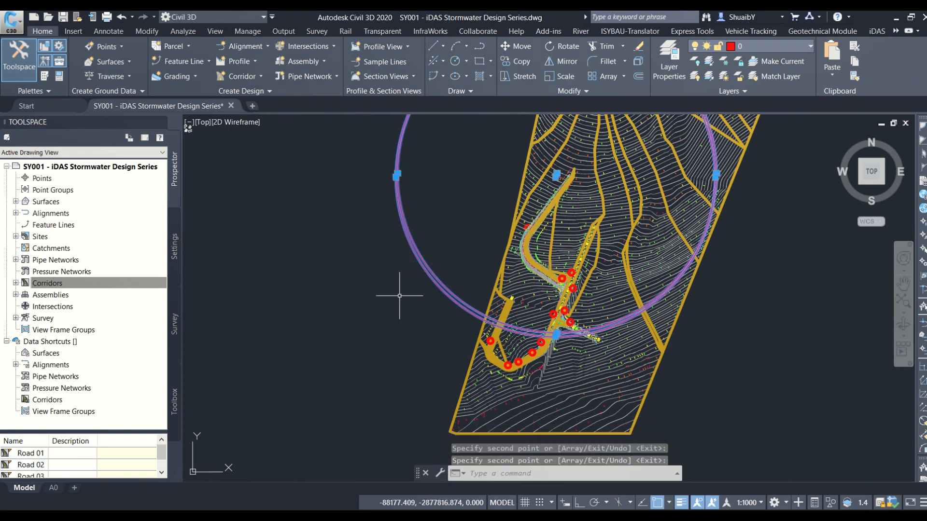
click(399, 284)
key(Delete)
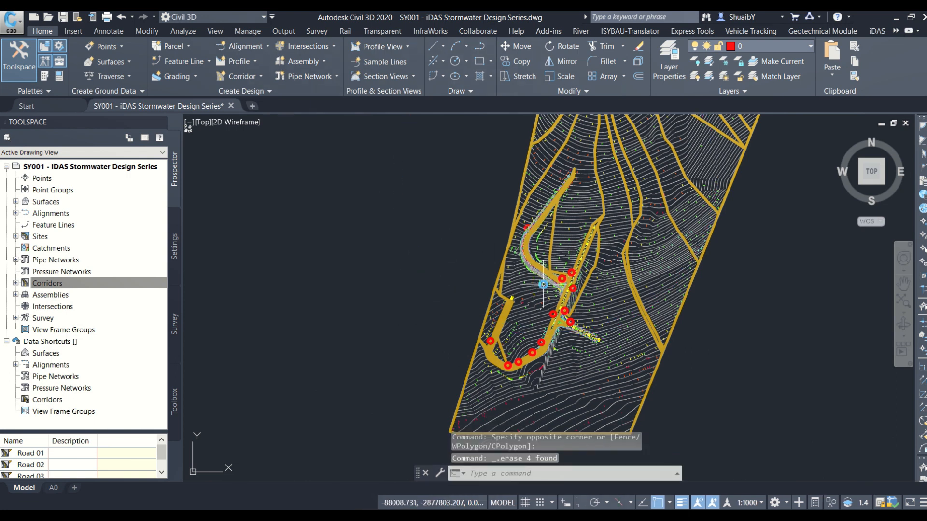
scroll(543, 284, up, 2)
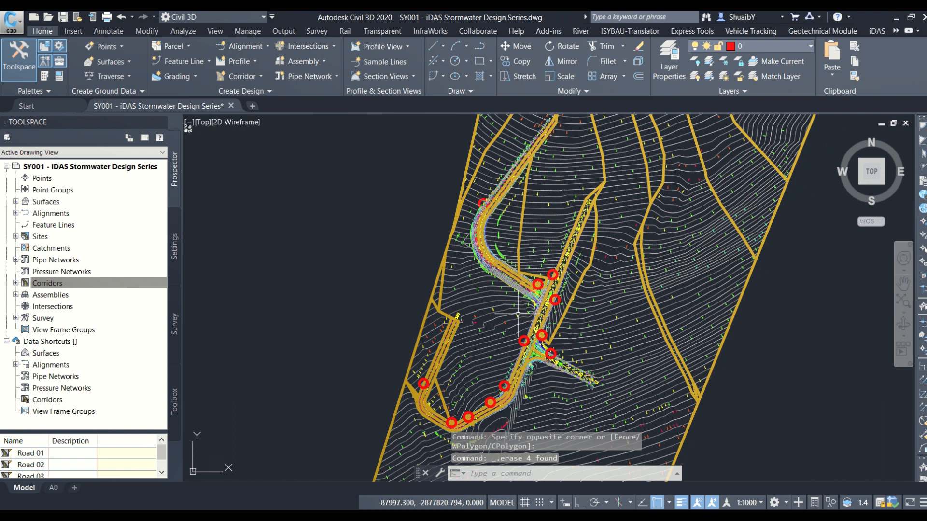
middle_drag(518, 313, 506, 299)
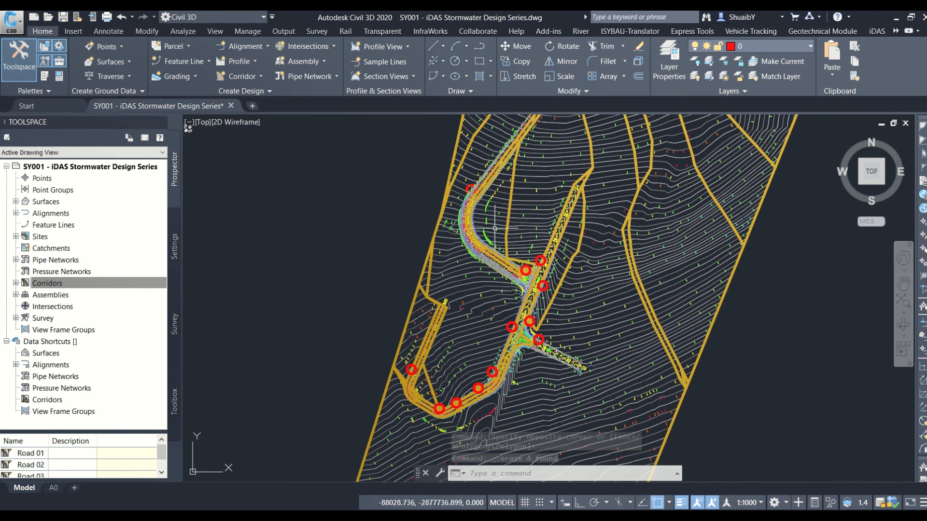
mouse_move(492, 282)
middle_down()
mouse_move(456, 312)
mouse_move(475, 310)
middle_up()
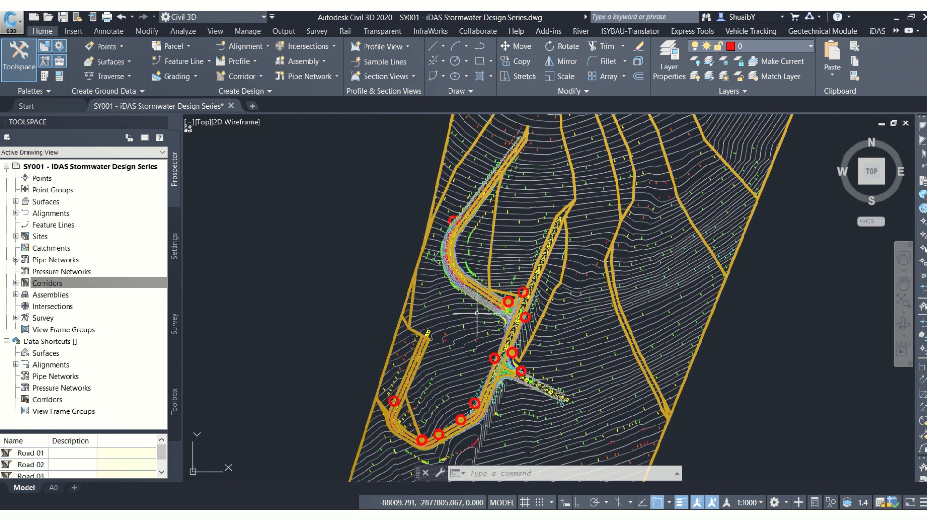
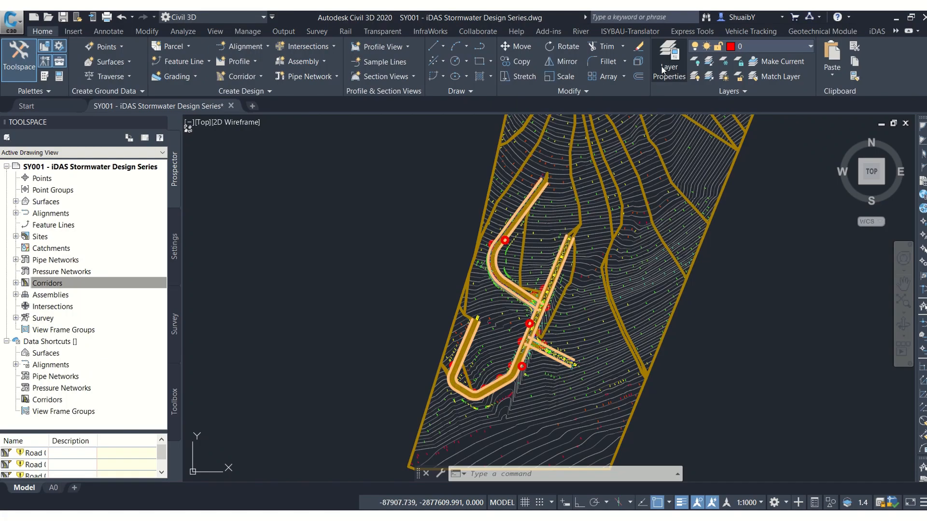
- Create a layer named "ACAD - Stormwater PLINE" and set its colour to cyan
click(666, 68)
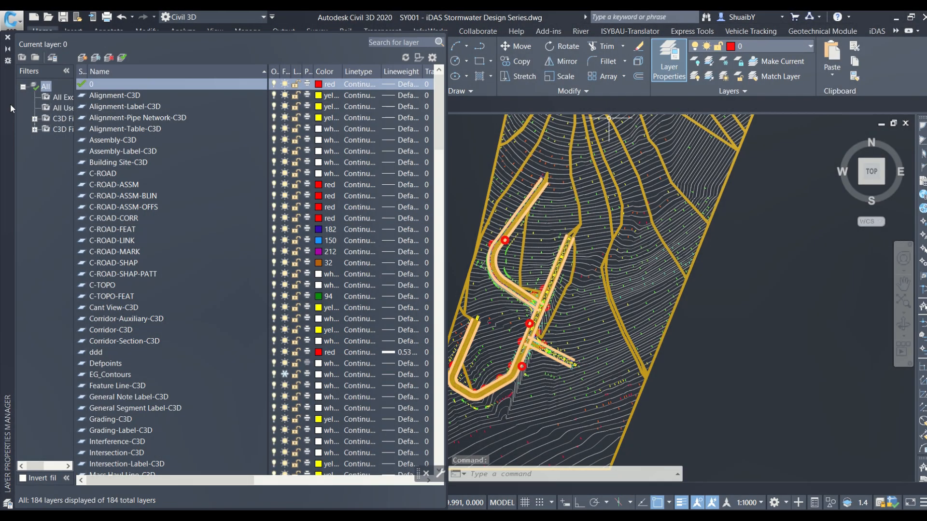
click(83, 57)
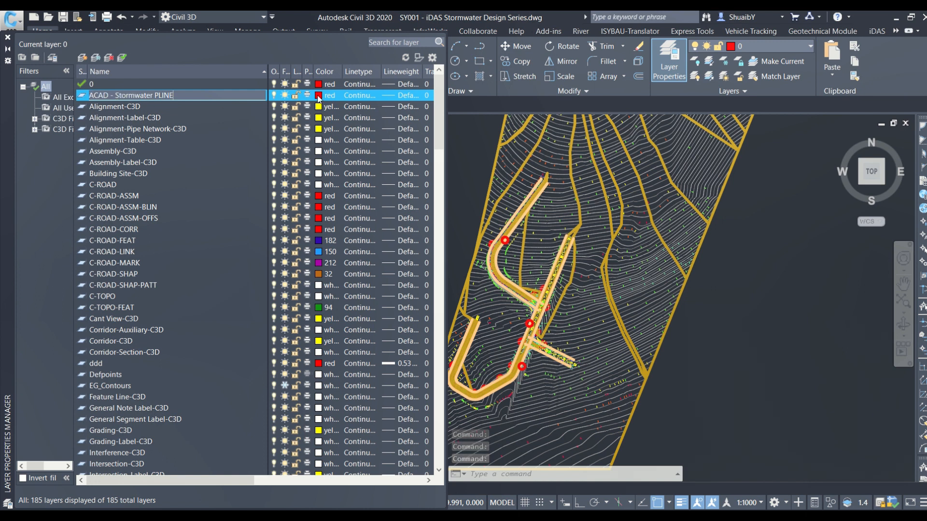
click(318, 96)
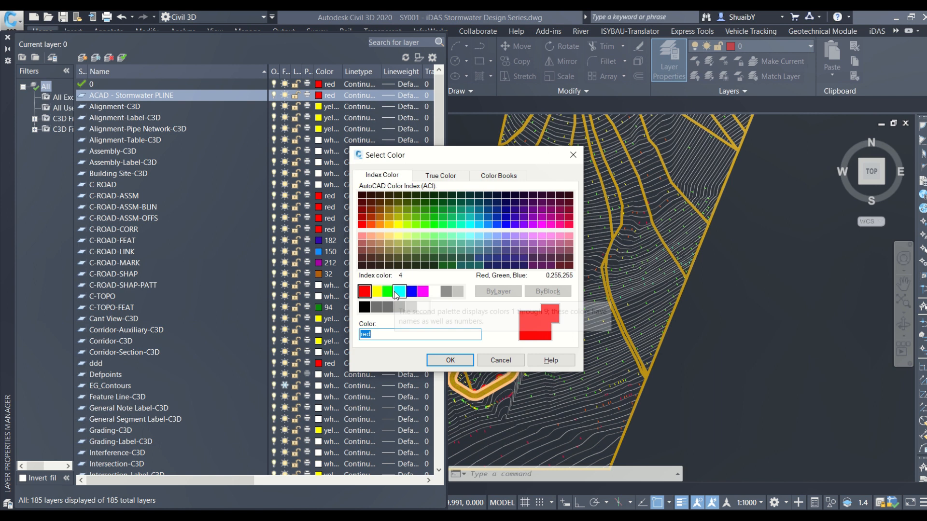
click(399, 291)
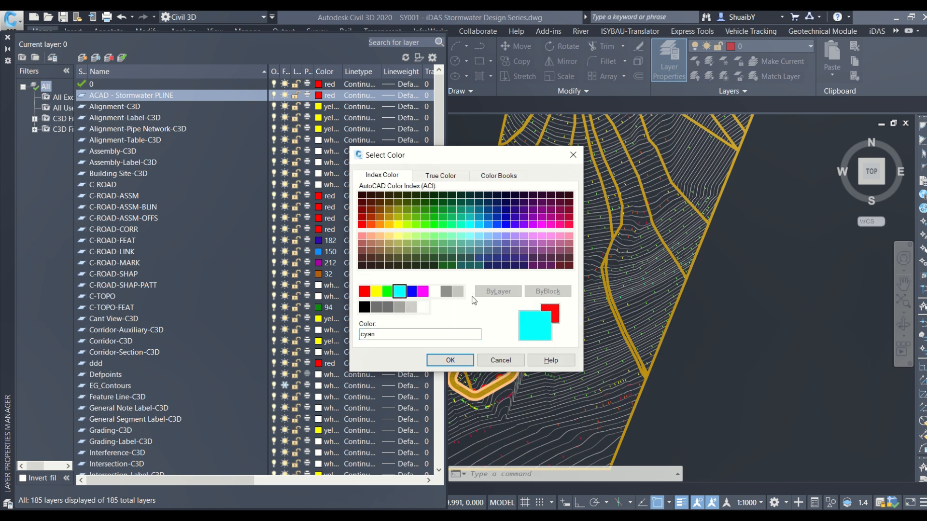
click(449, 360)
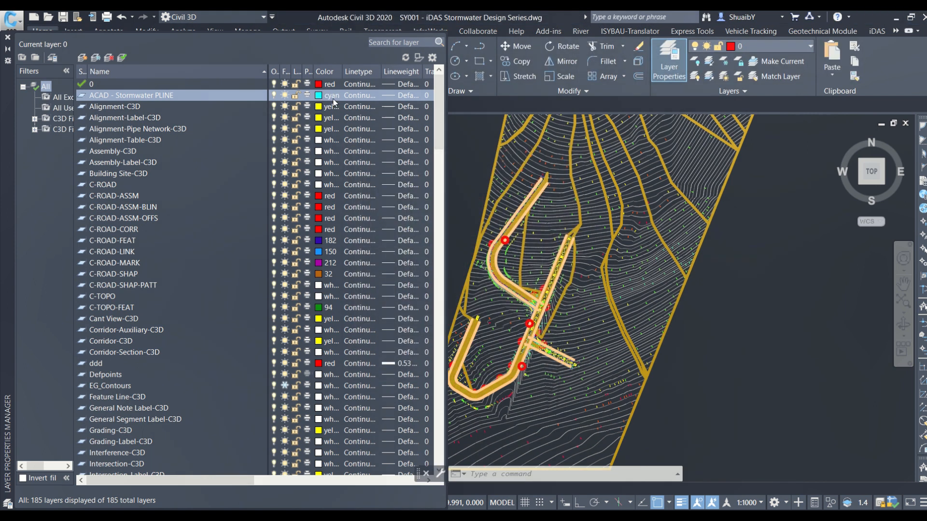
- Set the stormwater polyline layer's lineweight to 0.60 mm and make that layer current
click(400, 96)
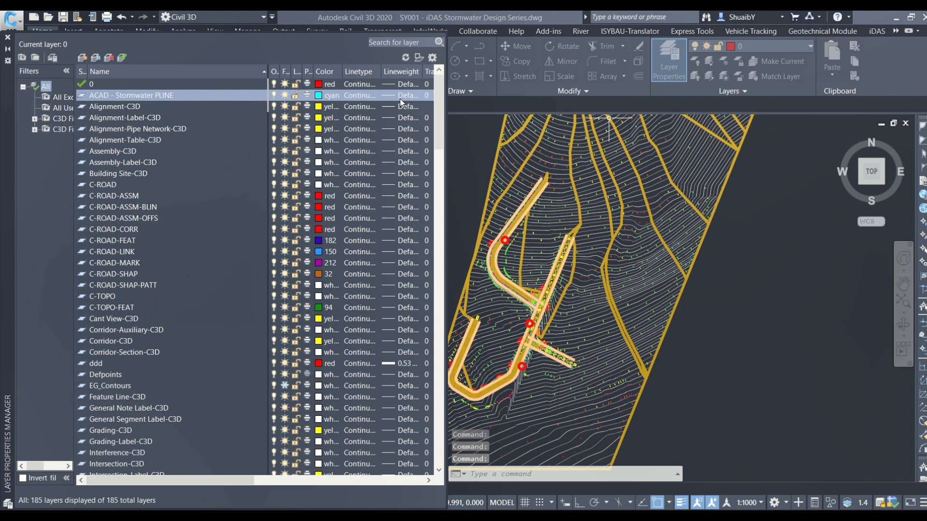
scroll(454, 254, down, 2)
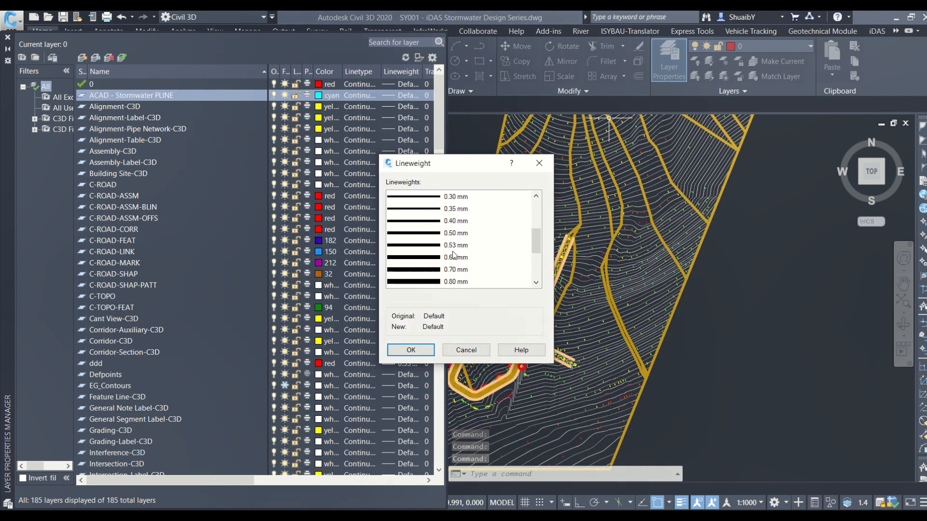
click(454, 257)
click(411, 350)
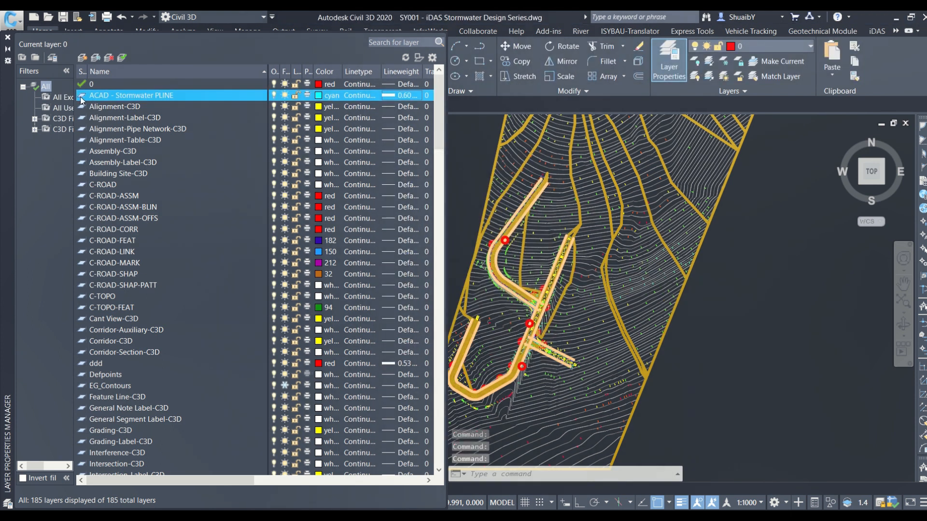
double_click(81, 97)
click(8, 37)
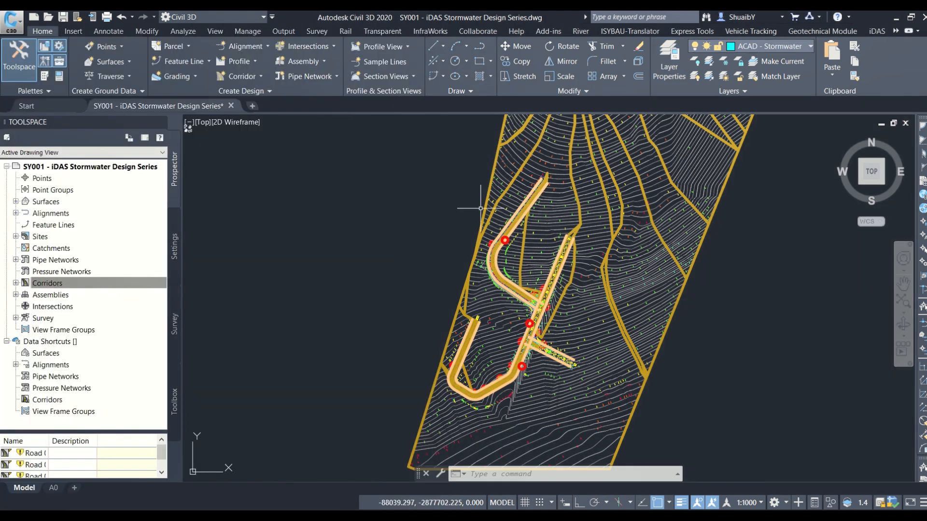
- Begin a polyline on the road's western edge near chainage 120 and run it to the collection circle at the start of the bend
scroll(480, 209, up, 2)
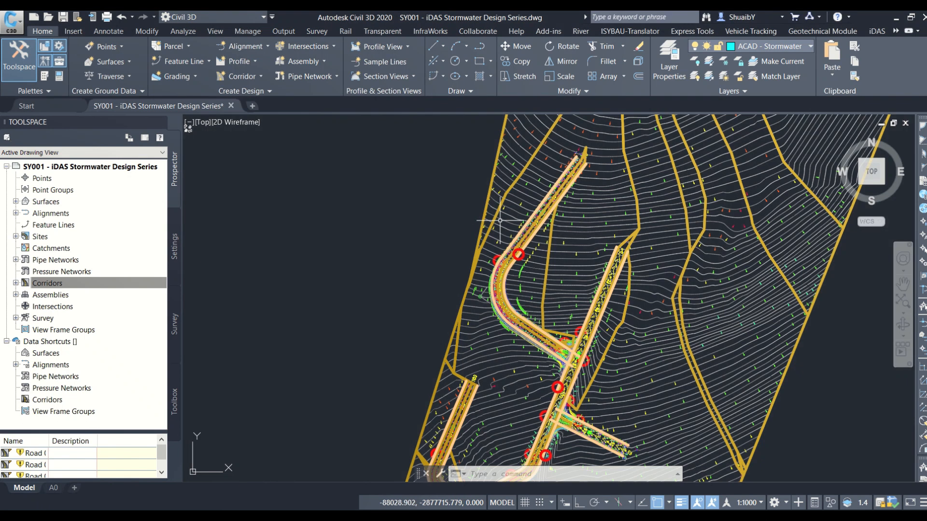
text(pl)
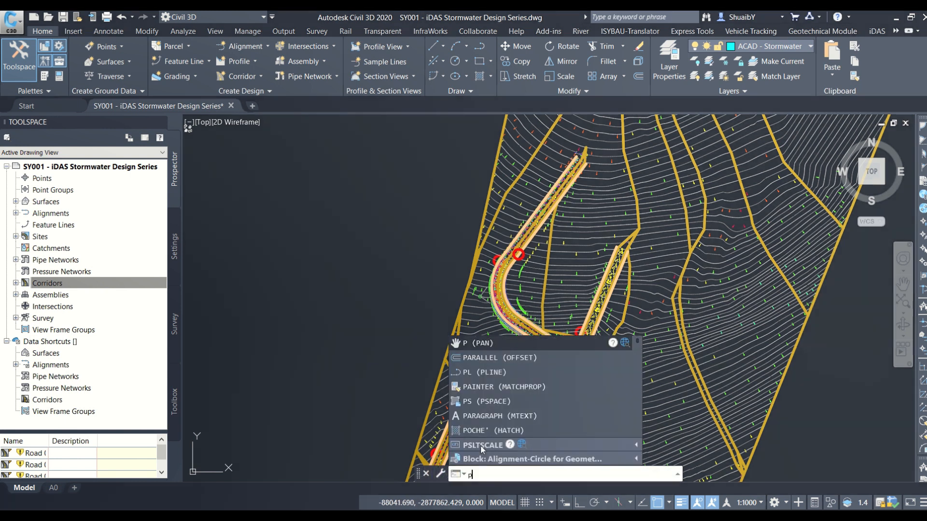
text(l)
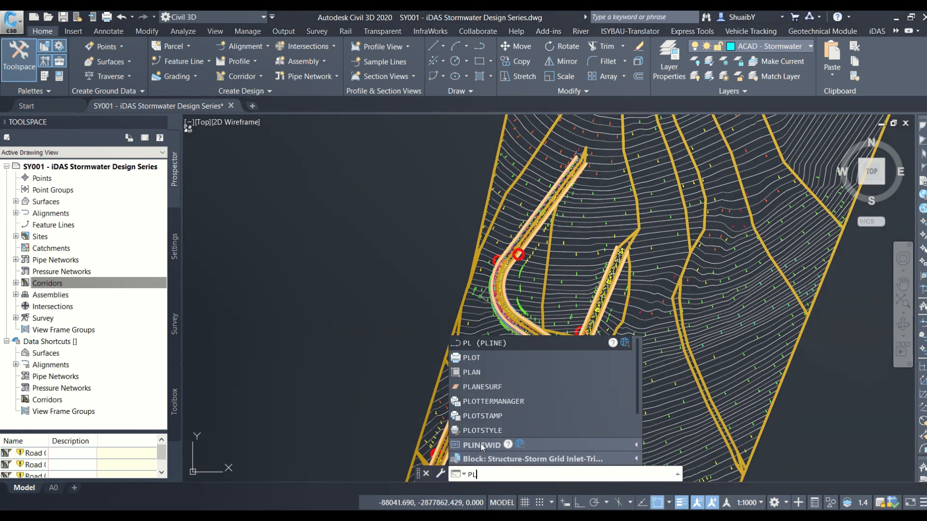
click(494, 343)
scroll(525, 240, up, 6)
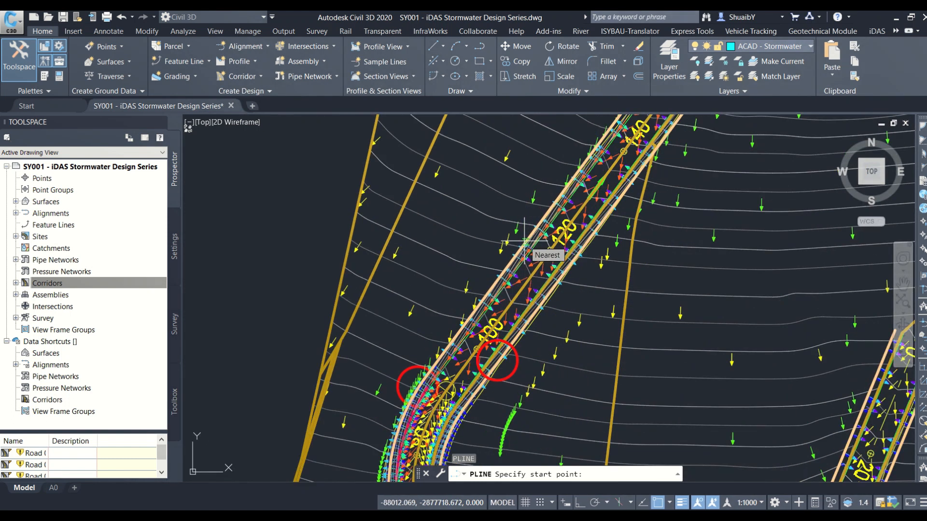
click(525, 240)
scroll(410, 394, up, 2)
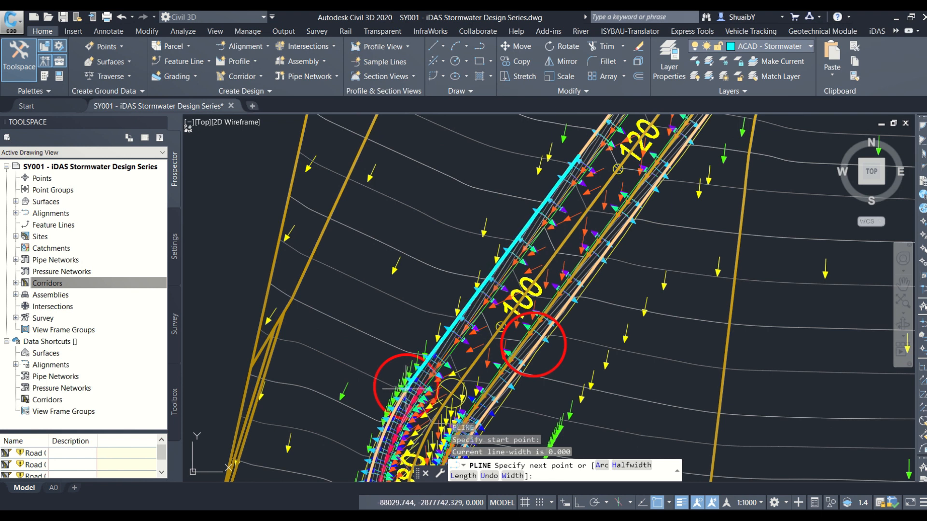
click(408, 388)
- Continue the polyline across the road to the bend's inner edge and follow that edge to just before chainage 40
scroll(400, 329, down, 5)
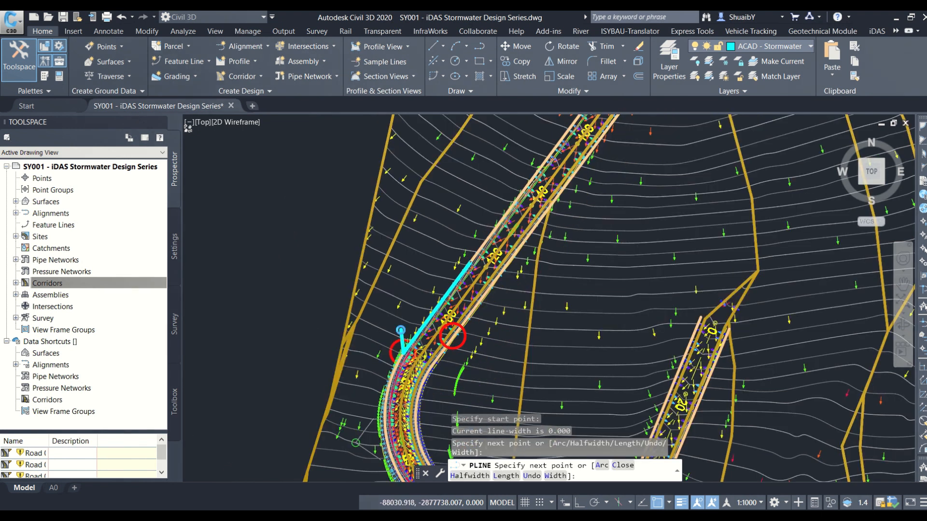
scroll(408, 392, up, 2)
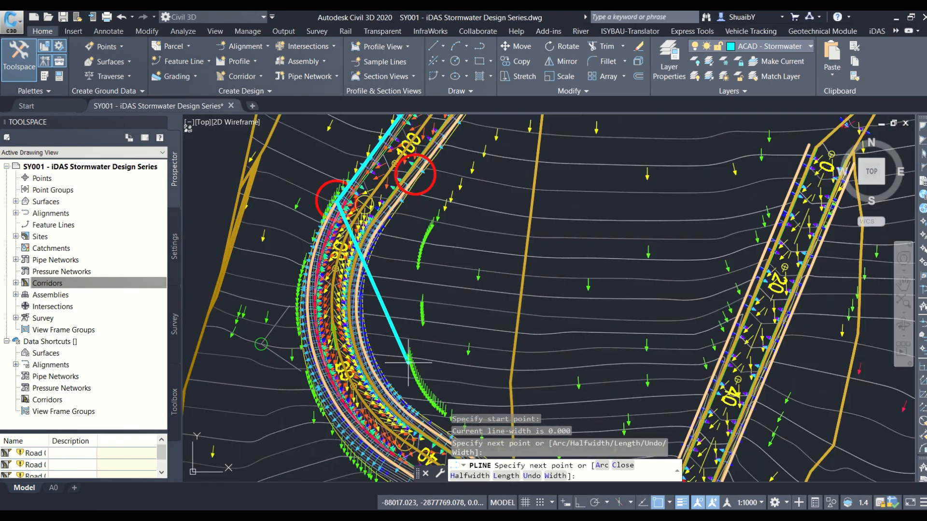
scroll(367, 352, up, 3)
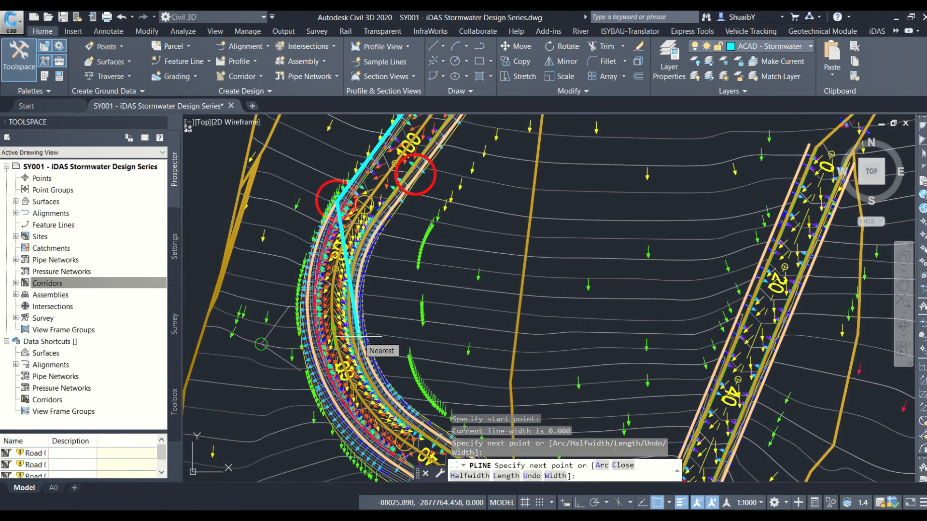
click(362, 336)
scroll(362, 336, down, 3)
scroll(371, 359, up, 3)
scroll(371, 359, up, 2)
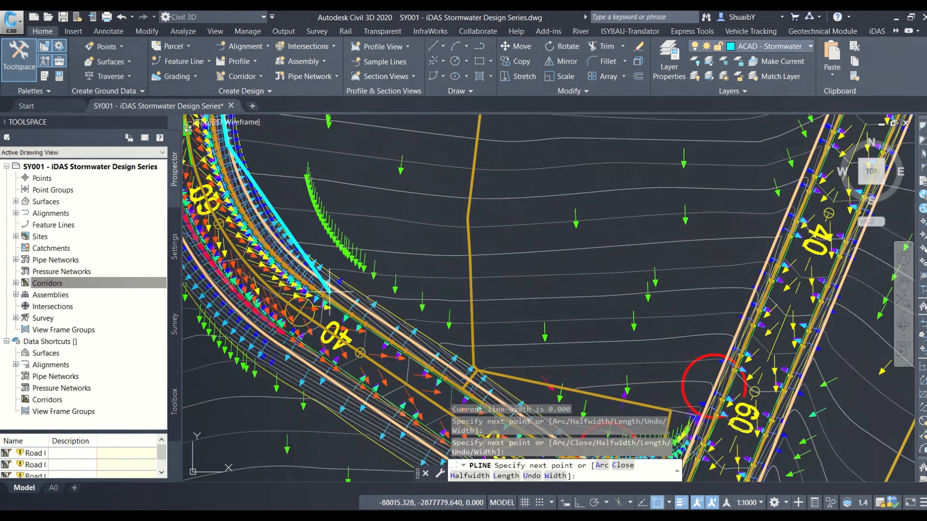
click(324, 281)
- Extend the polyline through the collection circle near the junction to the main road's western edge and finish it there
scroll(325, 281, down, 3)
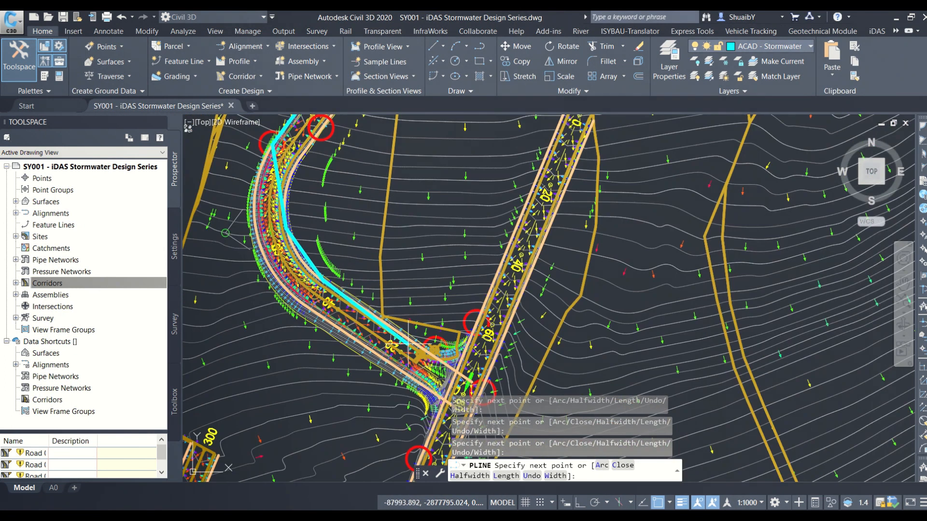
scroll(428, 344, up, 3)
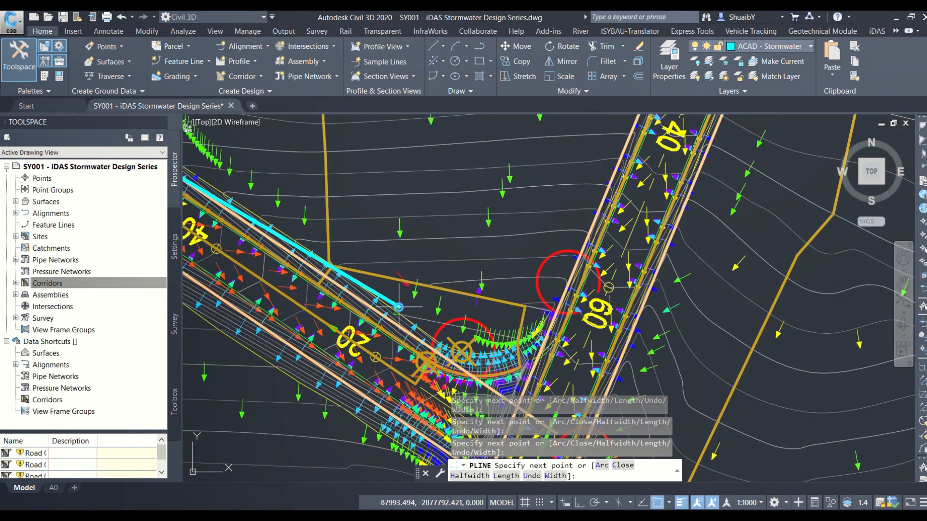
scroll(515, 404, down, 2)
scroll(516, 403, up, 4)
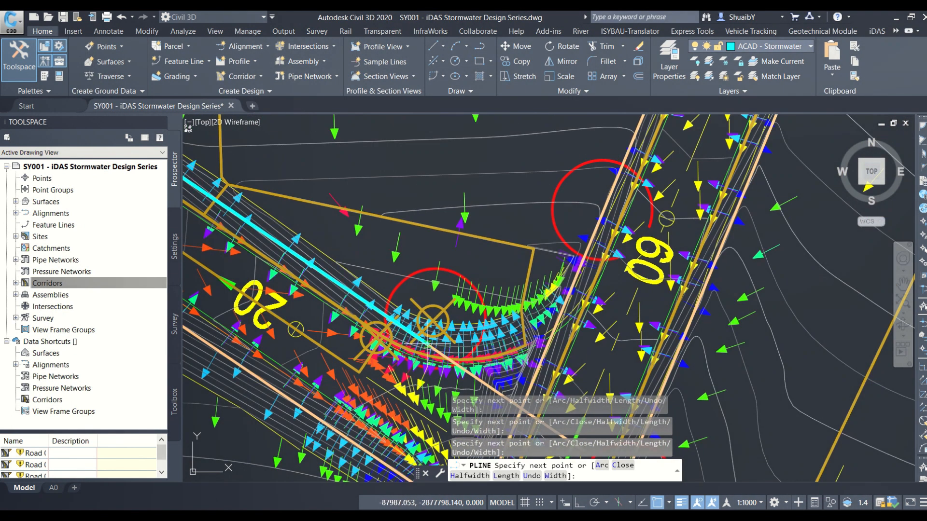
click(429, 346)
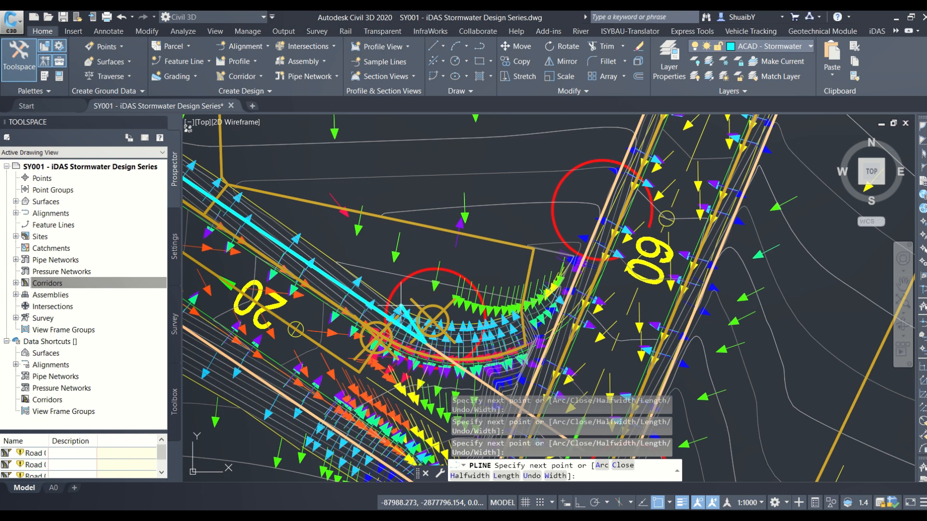
scroll(429, 346, down, 3)
scroll(428, 320, up, 3)
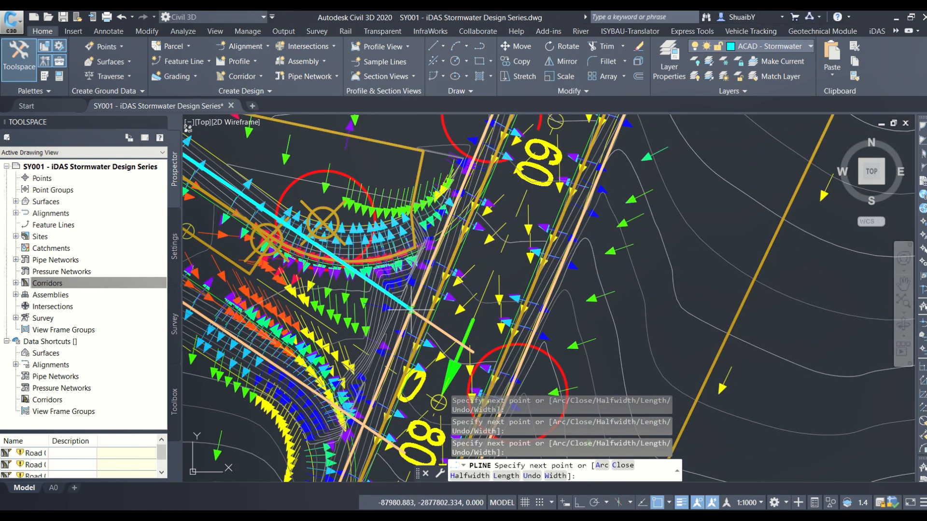
scroll(429, 277, down, 2)
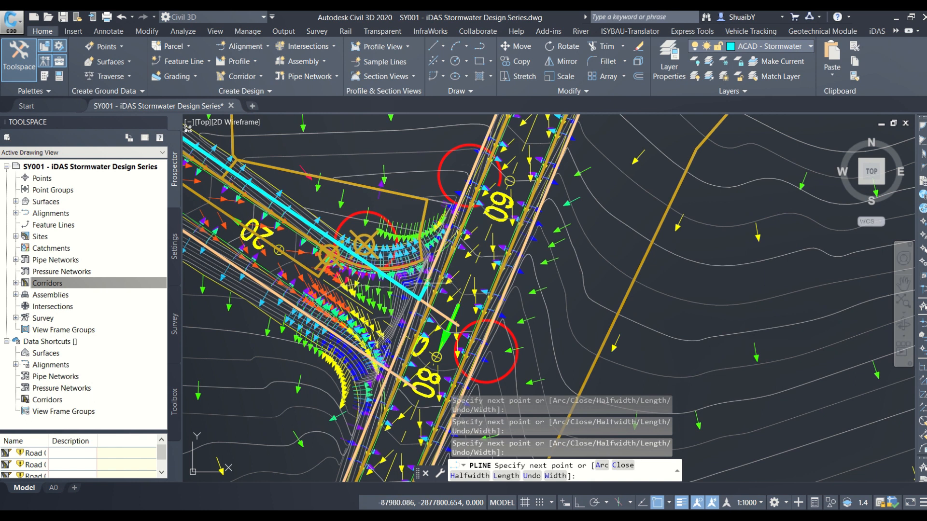
key(Return)
scroll(463, 335, down, 5)
middle_drag(353, 208, 385, 261)
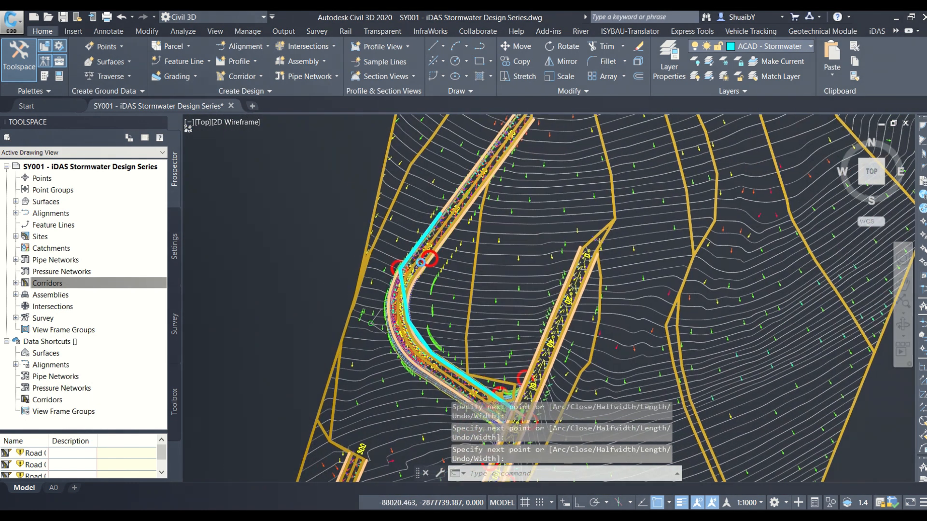
- Draw a polyline across the road from the eastern collection circle near chainage 100 to the first polyline's vertex in the western circle
scroll(392, 261, up, 6)
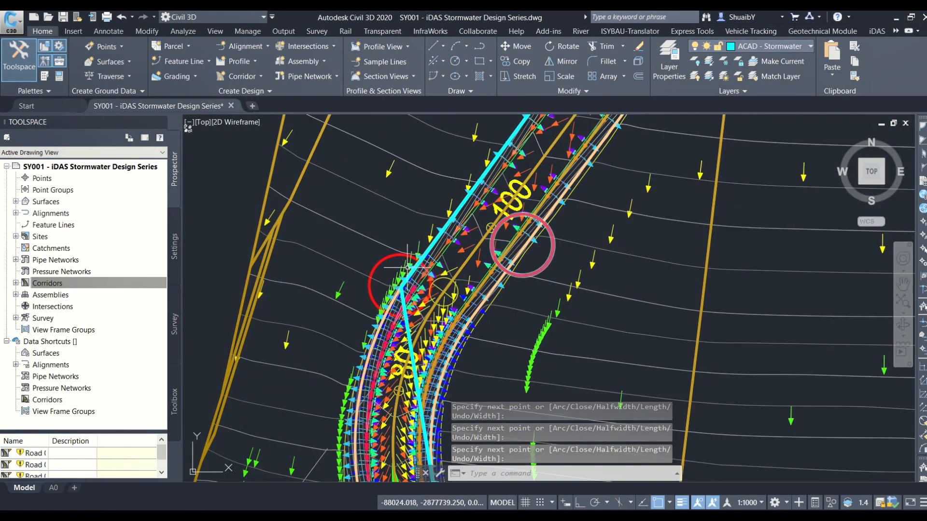
right_click(594, 214)
click(615, 222)
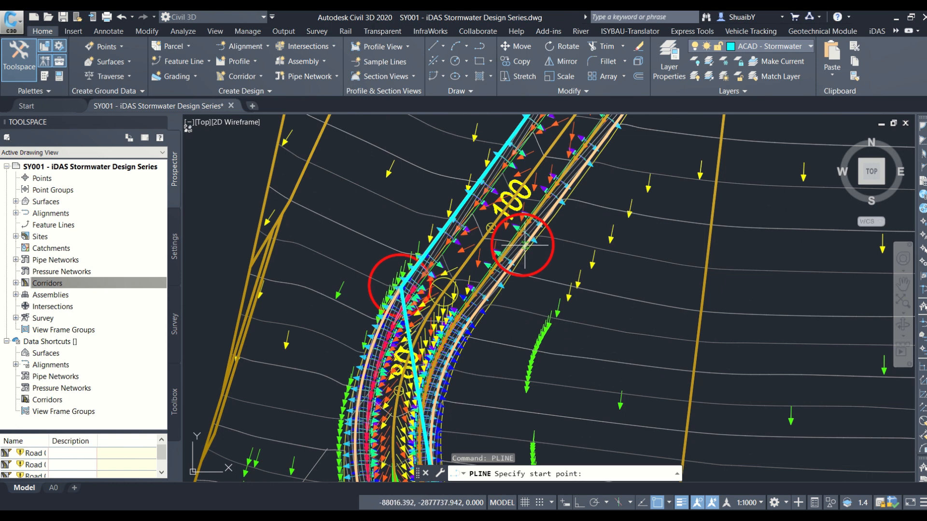
click(525, 246)
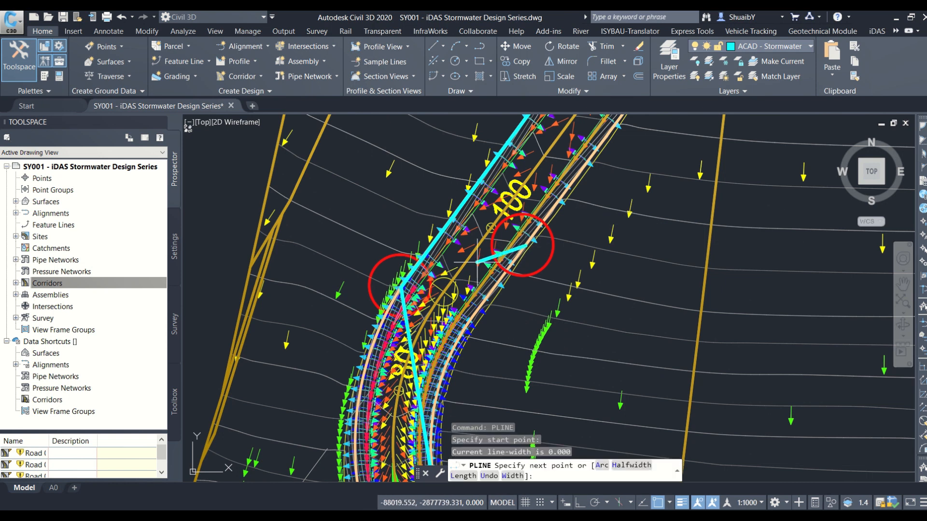
scroll(405, 289, up, 5)
click(381, 279)
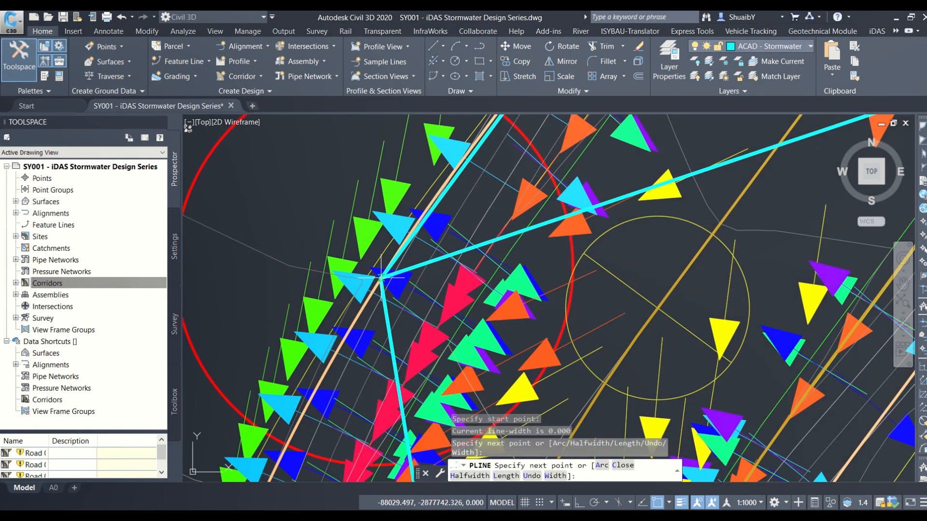
scroll(412, 210, down, 3)
key(Escape)
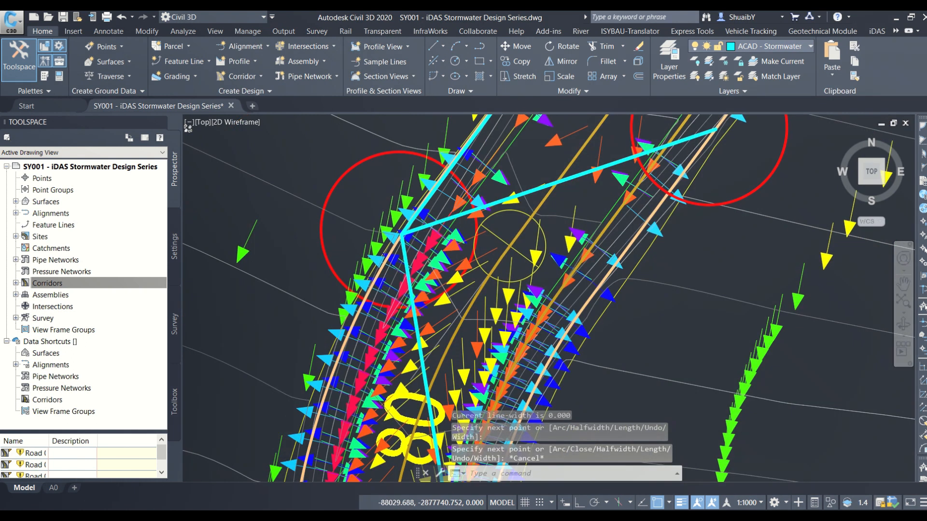
- Draw a polyline down the main road's western edge from near chainage 40, through the circle near chainage 60, to the side road polyline's end
scroll(387, 187, down, 4)
scroll(391, 191, down, 2)
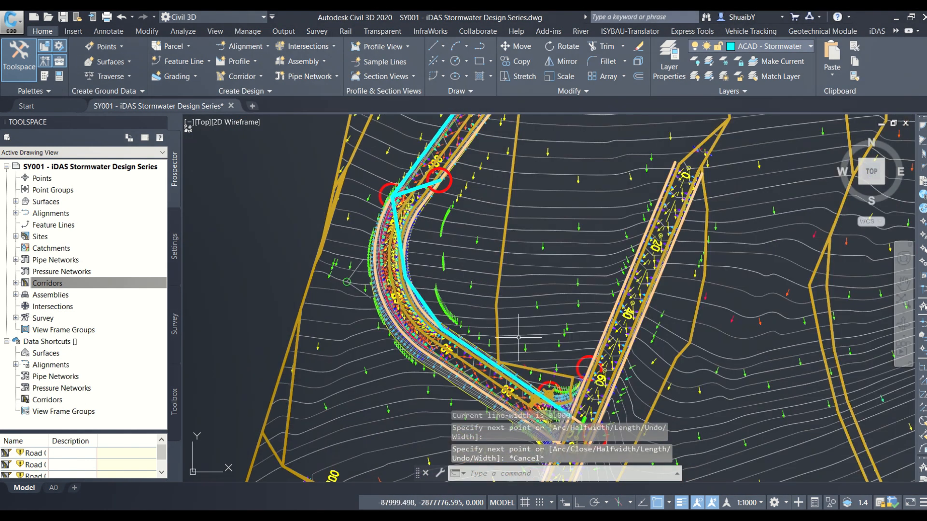
middle_drag(525, 350, 456, 206)
middle_drag(531, 209, 467, 346)
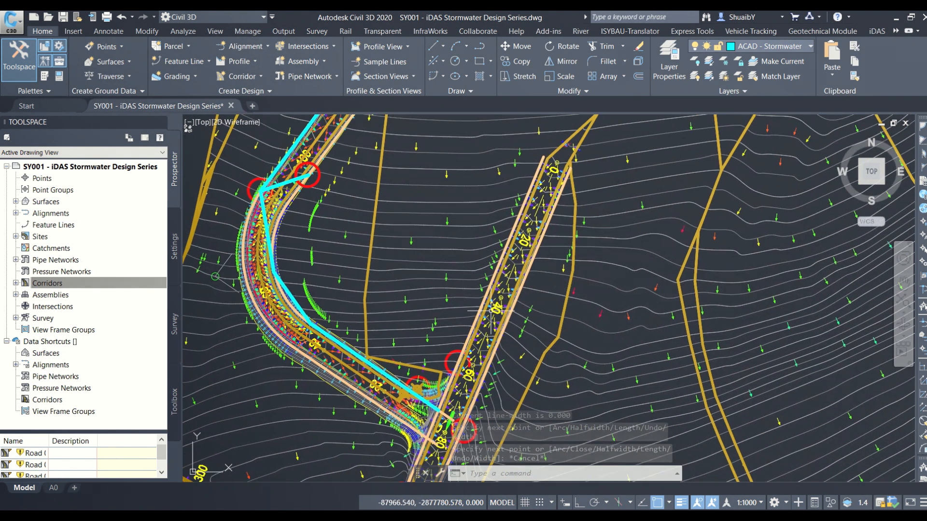
right_click(460, 259)
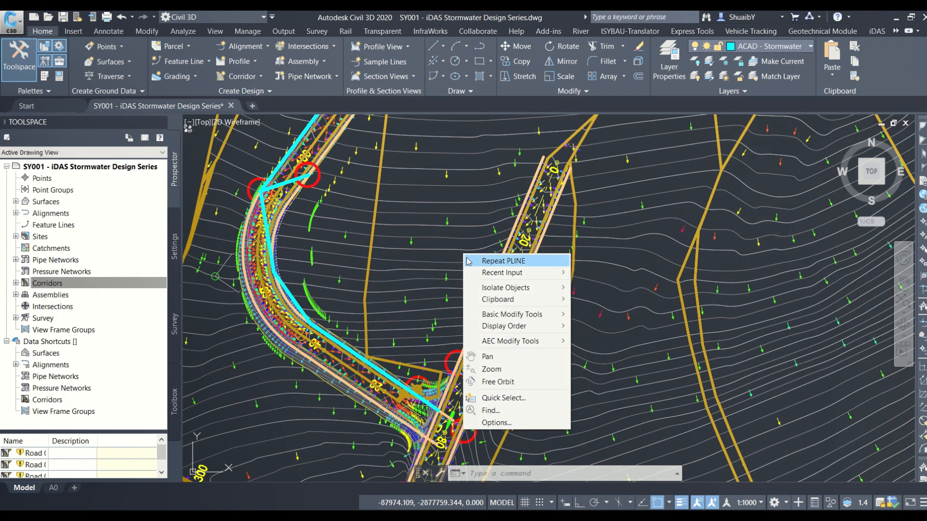
click(470, 261)
scroll(458, 334, up, 3)
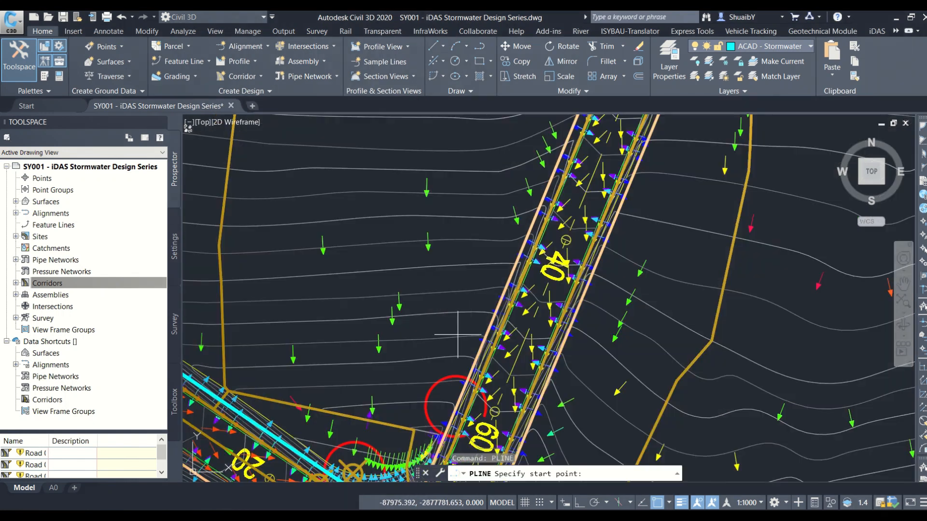
click(527, 234)
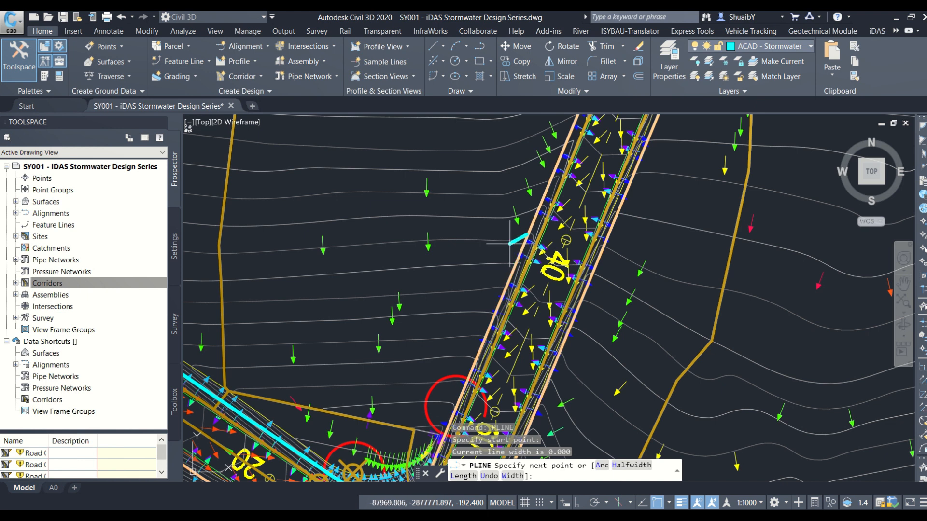
scroll(470, 348, down, 3)
scroll(471, 342, up, 3)
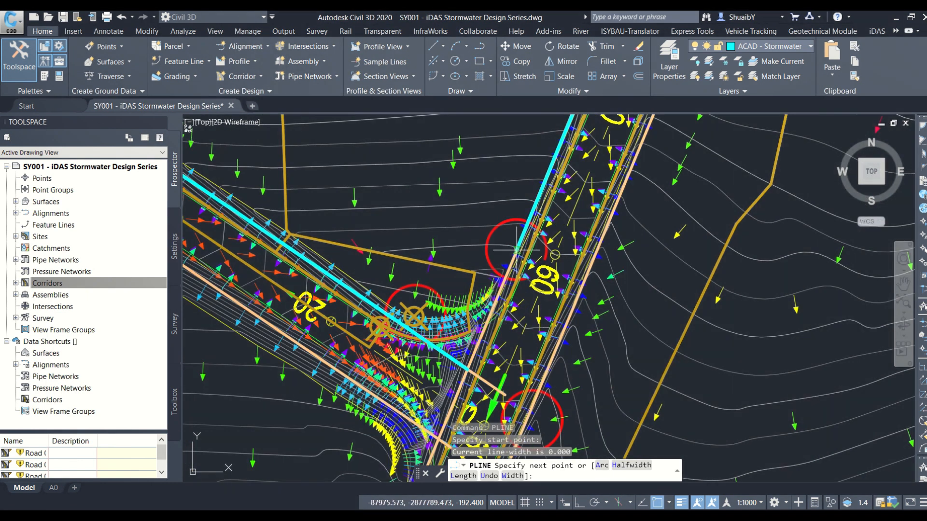
click(516, 249)
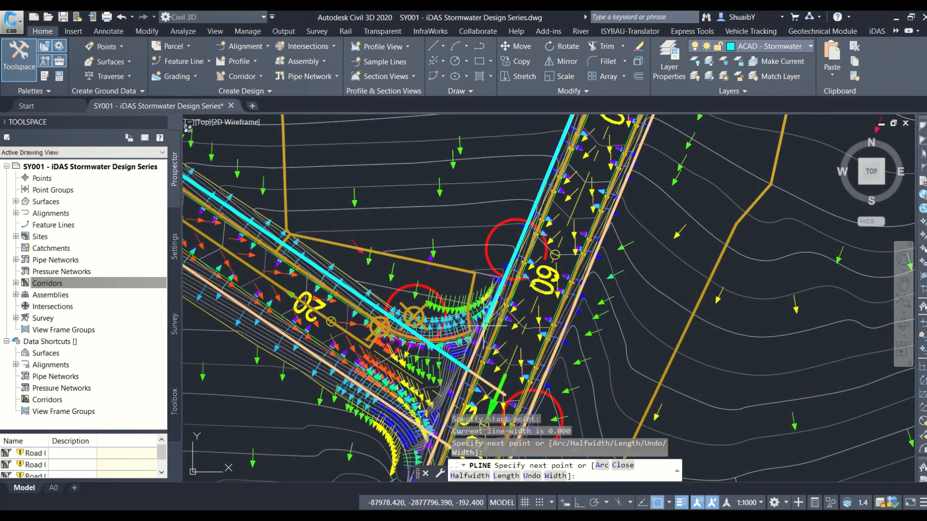
click(467, 369)
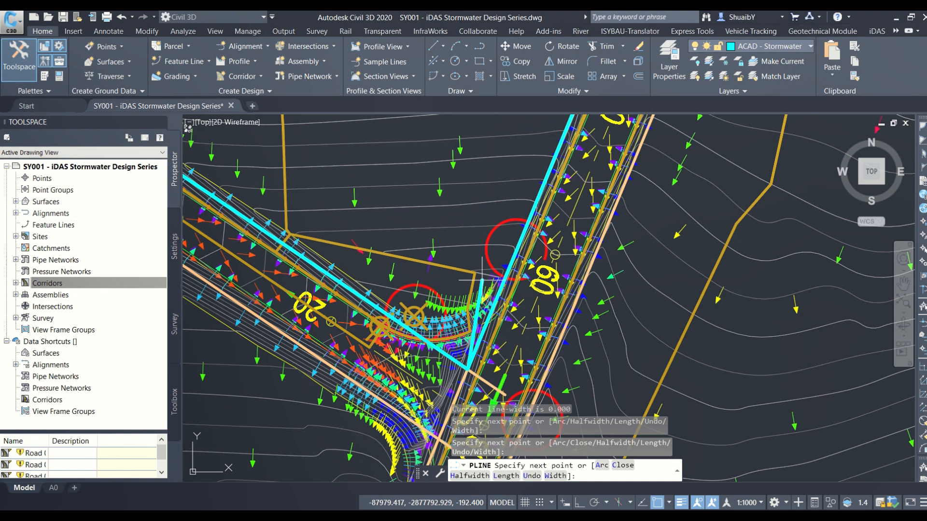
- Continue the polyline along the main road's western edge through the collection circle near chainage 100 to the circle near chainage 120
scroll(500, 249, down, 4)
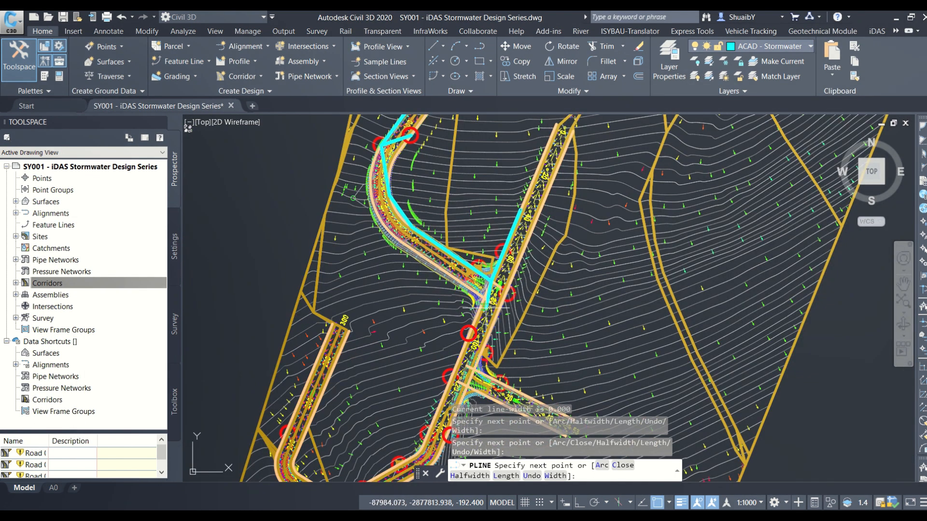
scroll(501, 301, up, 2)
scroll(455, 326, up, 6)
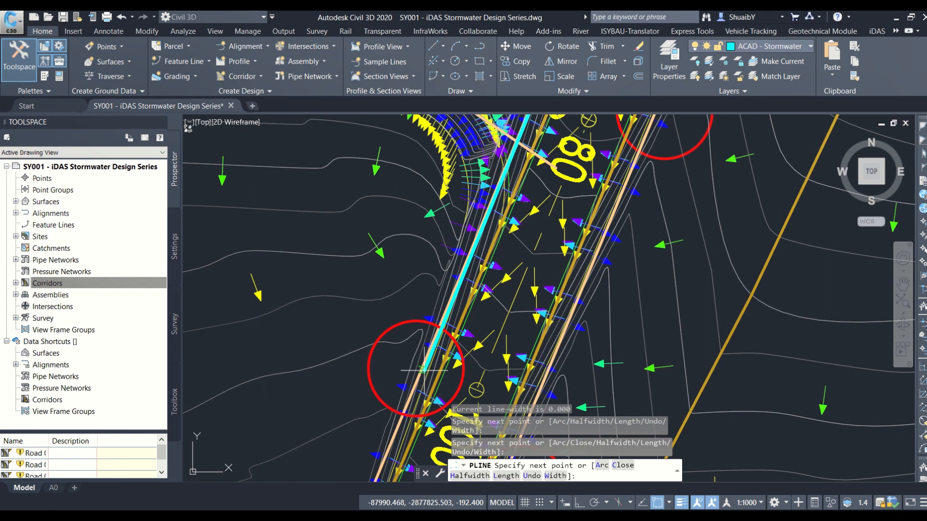
click(423, 370)
scroll(491, 319, down, 5)
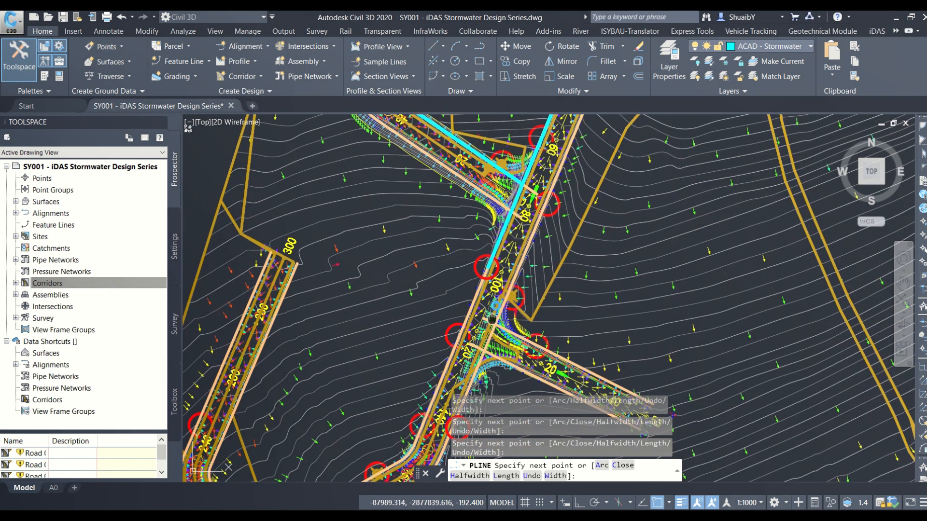
scroll(452, 381, up, 4)
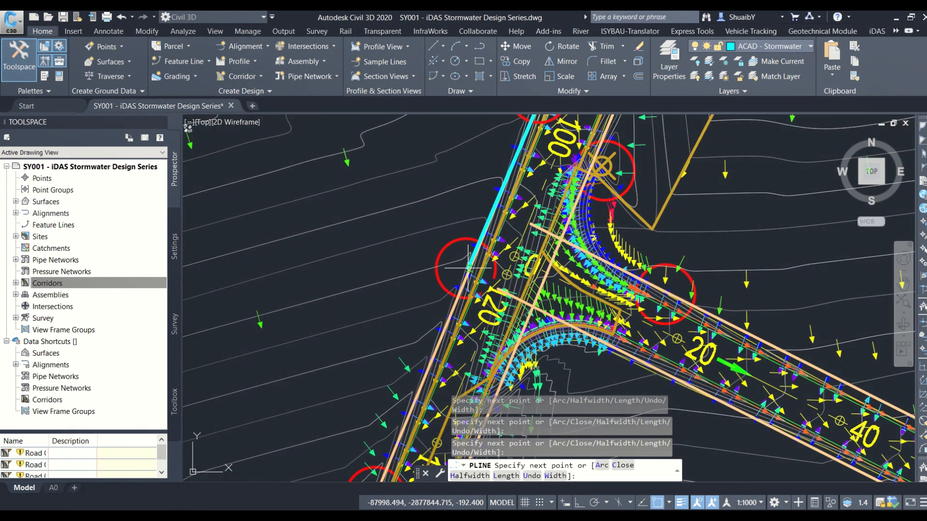
click(467, 271)
- Extend the polyline through the western circle near chainage 140 and around the bend's inner edge to the circle near chainage 160
middle_drag(547, 234, 699, 37)
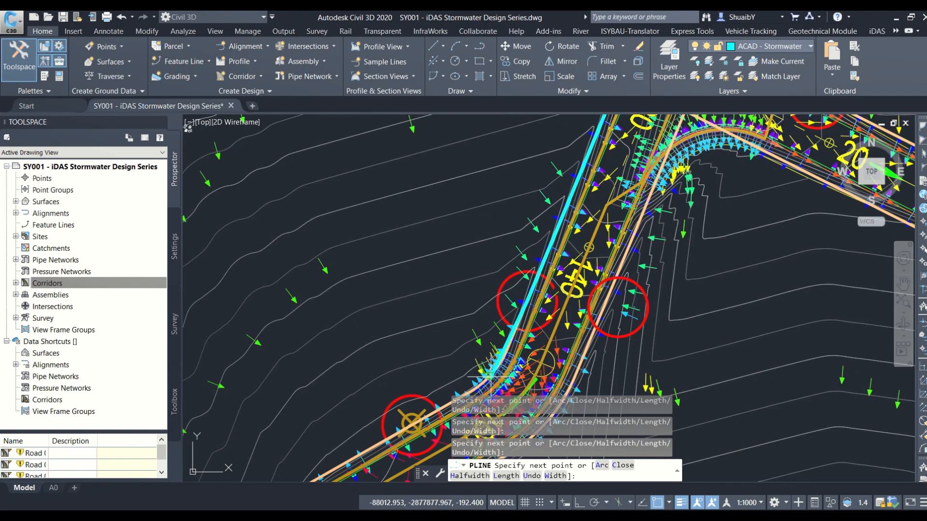
scroll(453, 308, down, 3)
scroll(412, 396, up, 5)
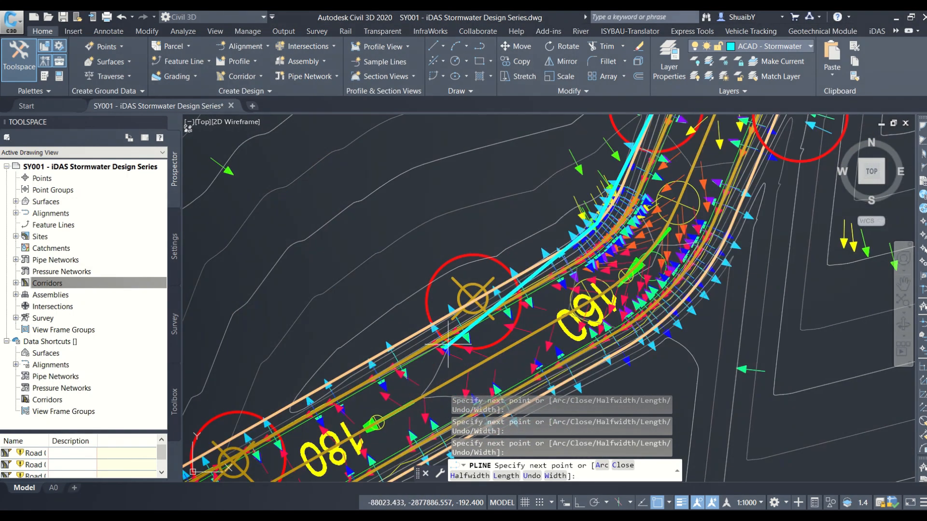
click(472, 303)
- Run the polyline along the inner edge to the bend at chainage 200, cross the road to the downhill ground and finish it there
scroll(547, 248, down, 4)
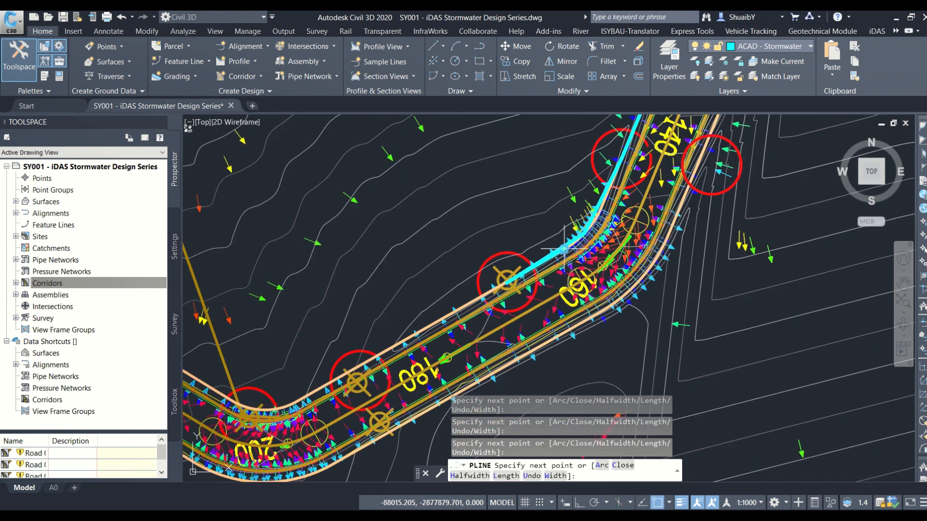
scroll(434, 332, up, 2)
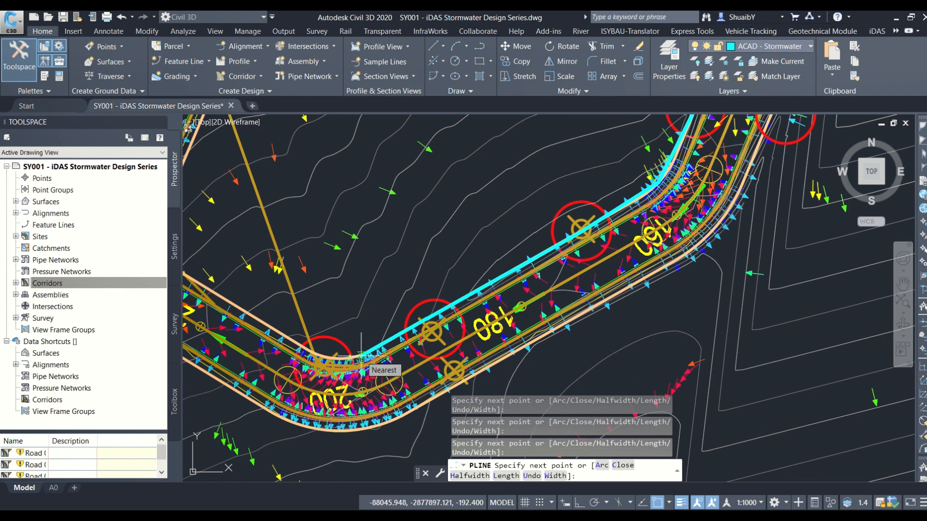
scroll(358, 360, down, 3)
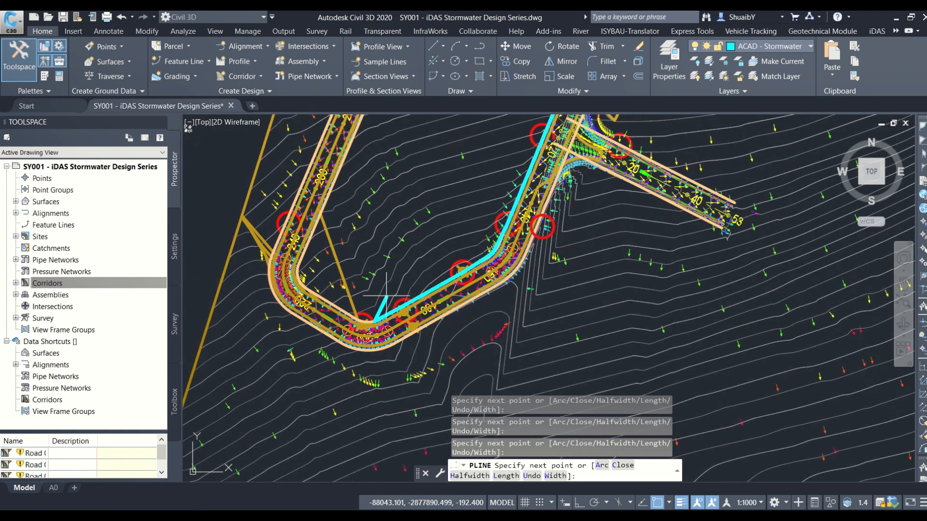
scroll(385, 408, up, 5)
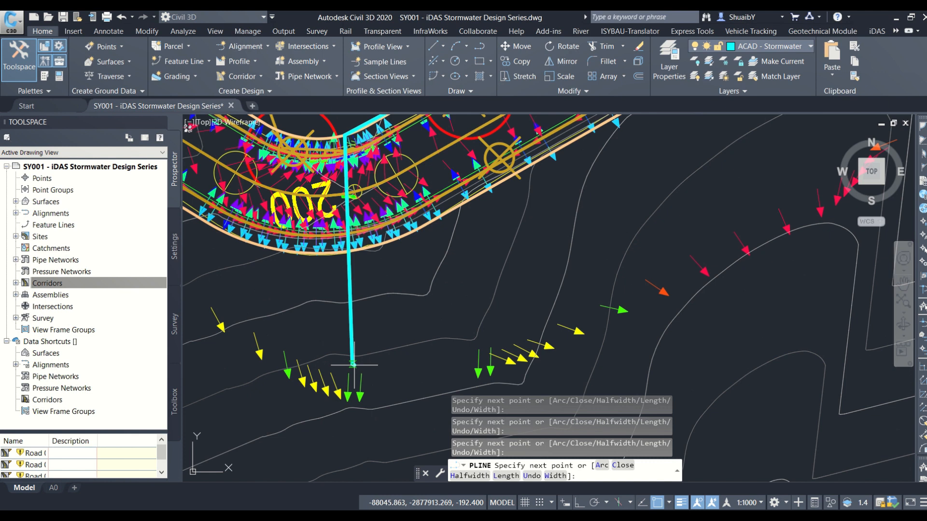
click(354, 366)
key(Return)
scroll(461, 378, down, 4)
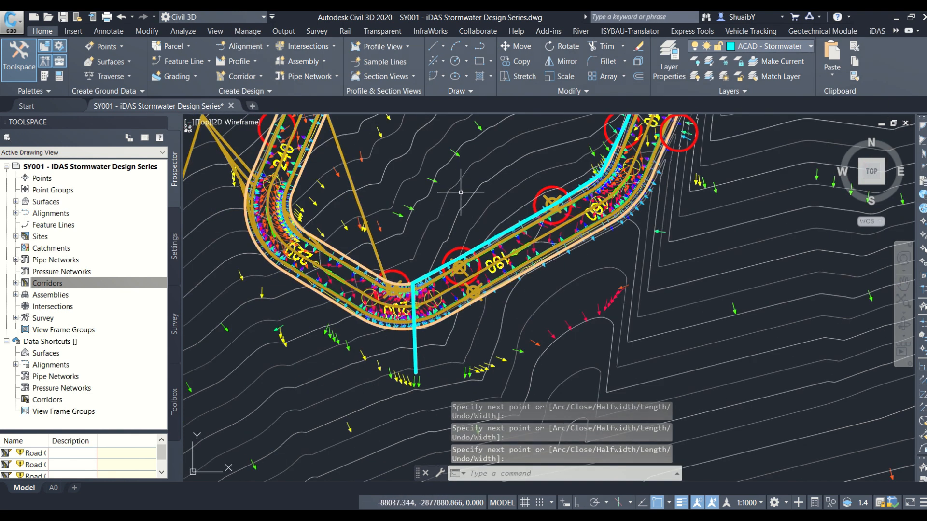
- Begin a polyline on the road's western edge near chainage 260 and run it to the collection circle just above chainage 240
scroll(461, 191, down, 3)
mouse_move(468, 202)
middle_down()
mouse_move(451, 347)
mouse_move(455, 336)
middle_up()
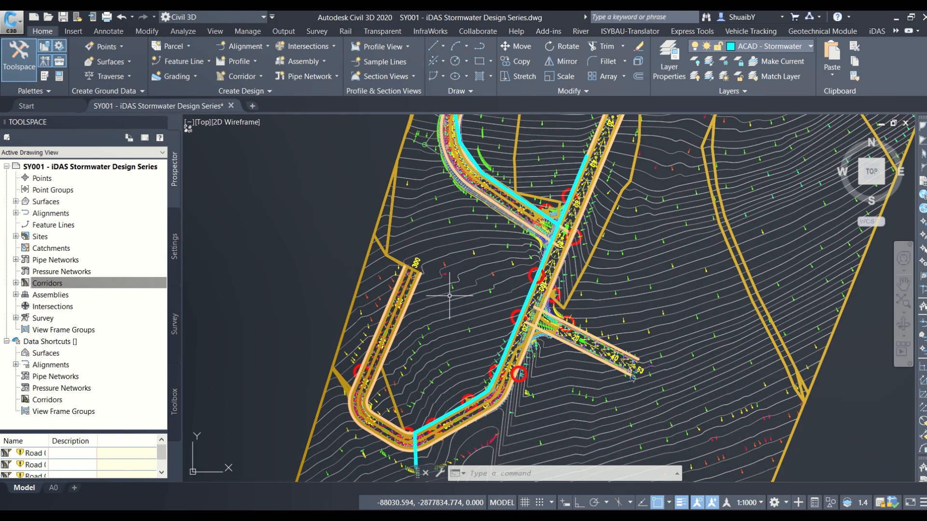
right_click(463, 234)
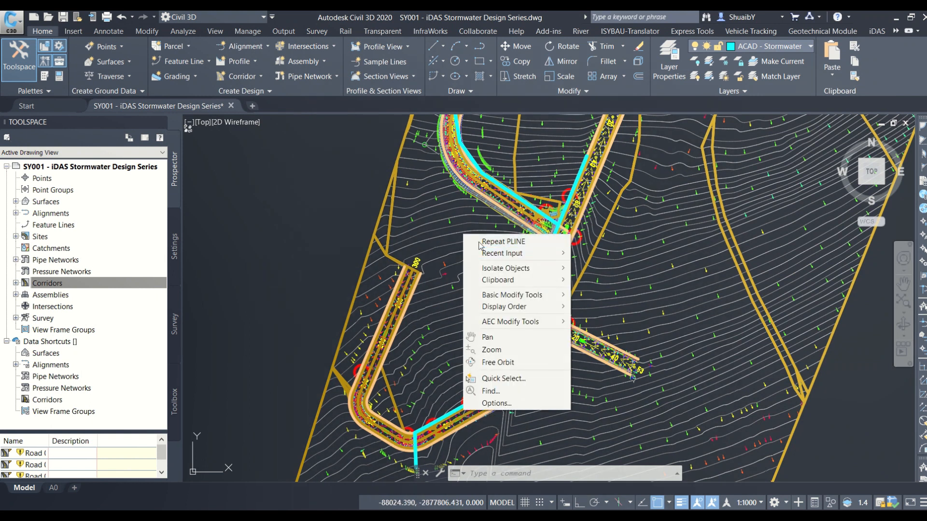
click(483, 240)
middle_drag(483, 241, 536, 154)
scroll(399, 265, up, 8)
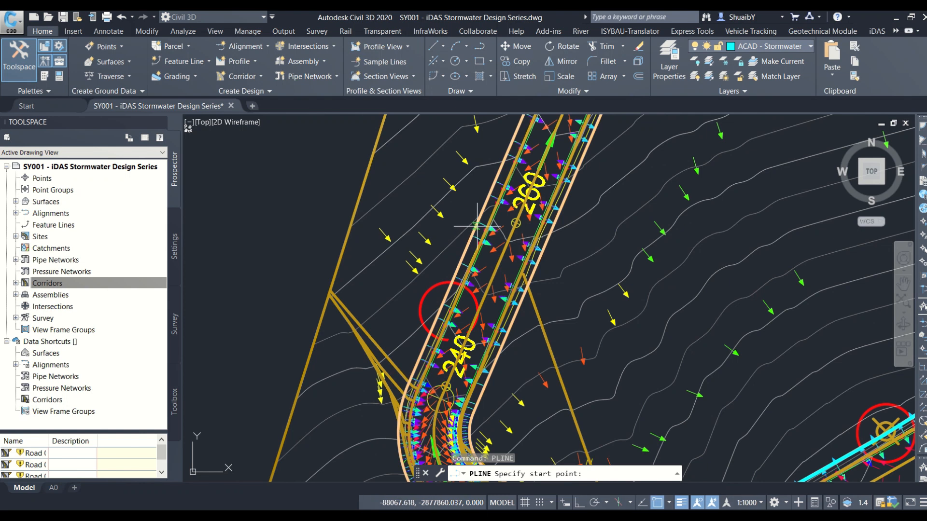
click(492, 185)
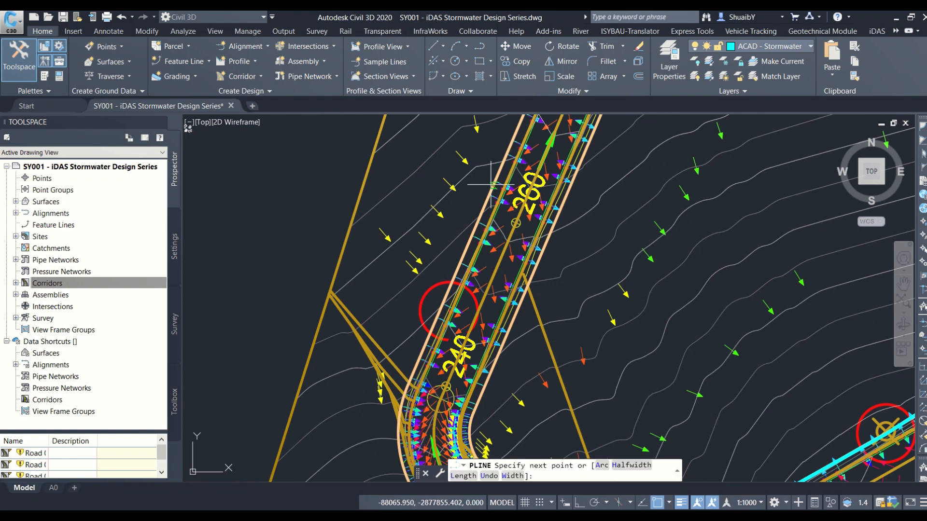
scroll(426, 319, up, 4)
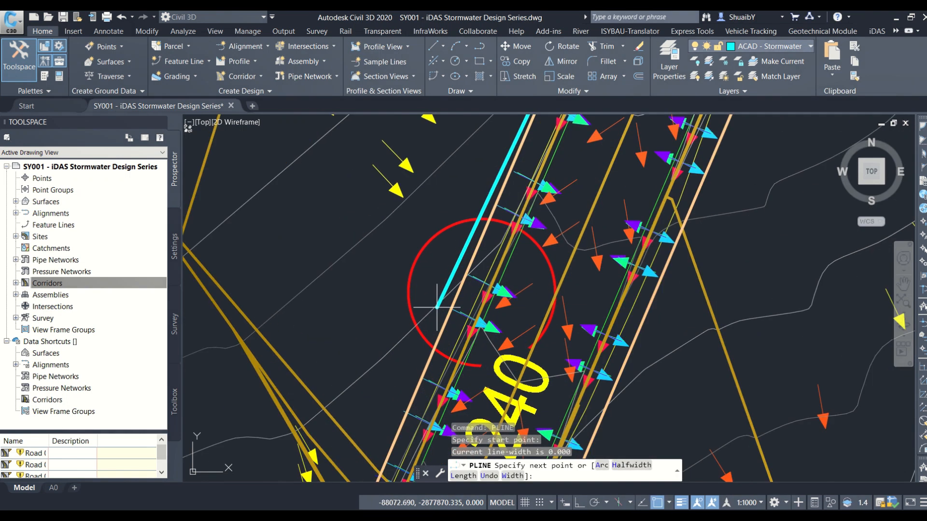
click(458, 289)
- Continue the polyline across the road to the bend's inner edge and follow that edge past chainage 220
scroll(459, 289, down, 5)
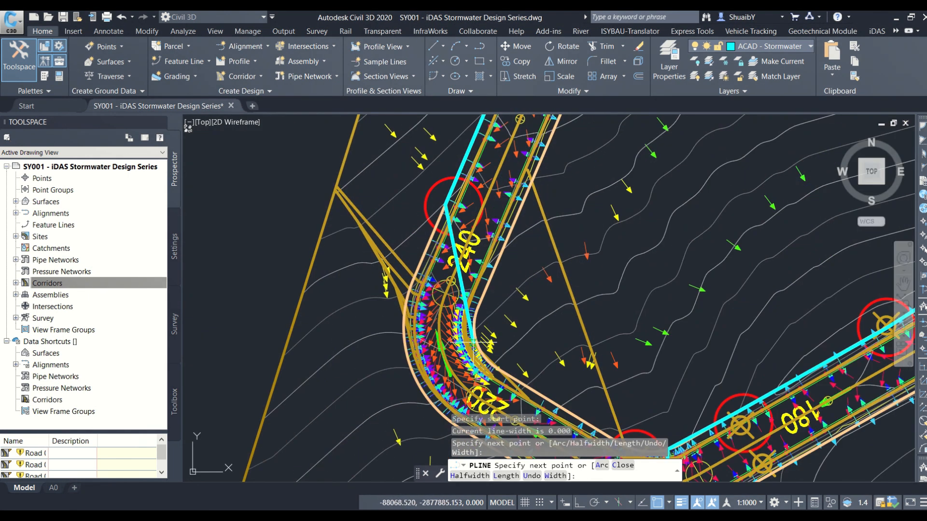
click(477, 342)
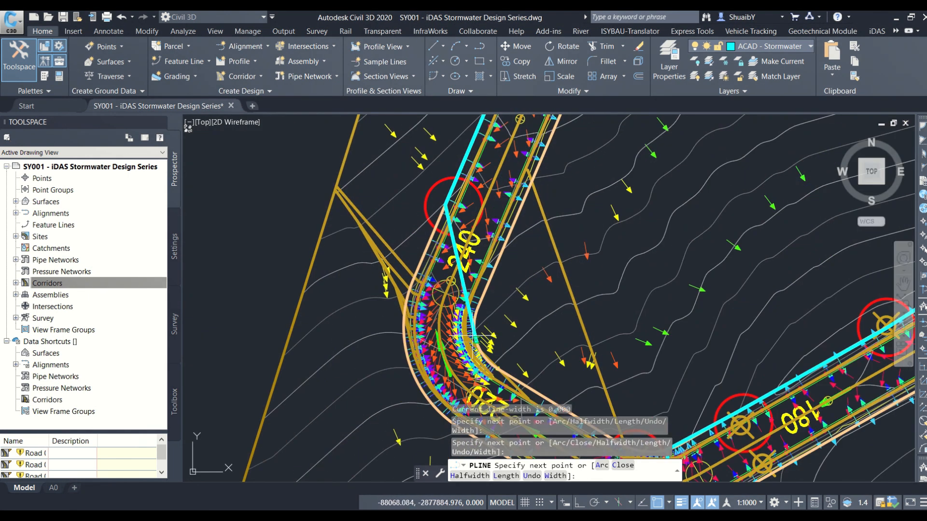
scroll(425, 272, down, 4)
scroll(506, 344, up, 4)
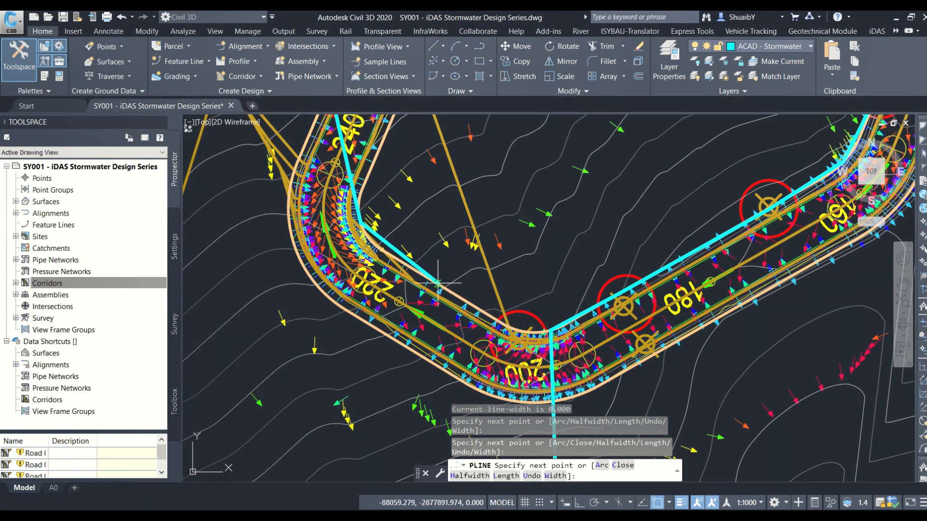
- Extend the polyline through the collection circle near chainage 200 to the main polyline's crossing vertex and finish it there
click(522, 332)
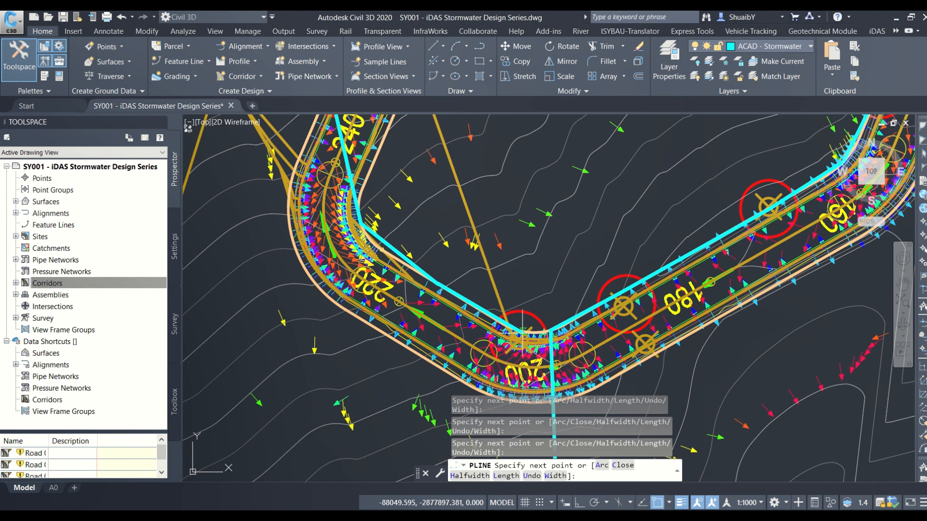
click(544, 331)
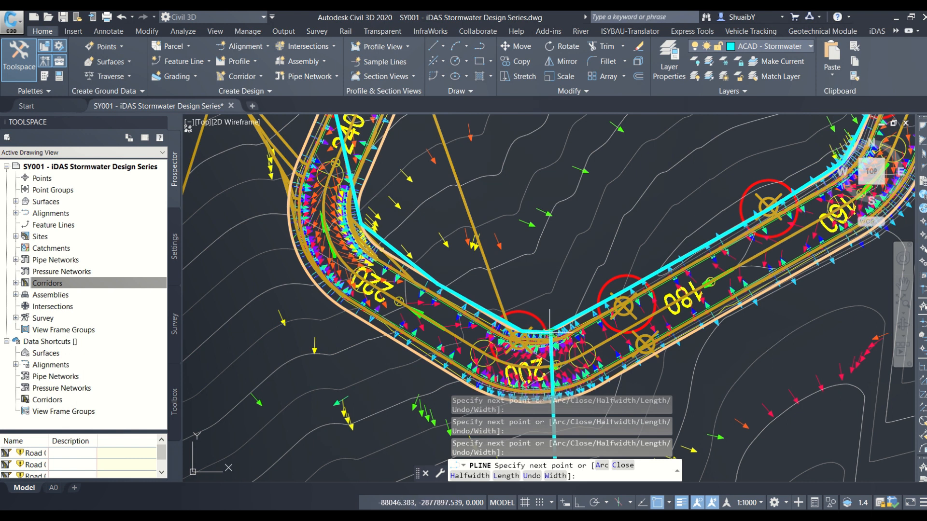
scroll(550, 332, up, 3)
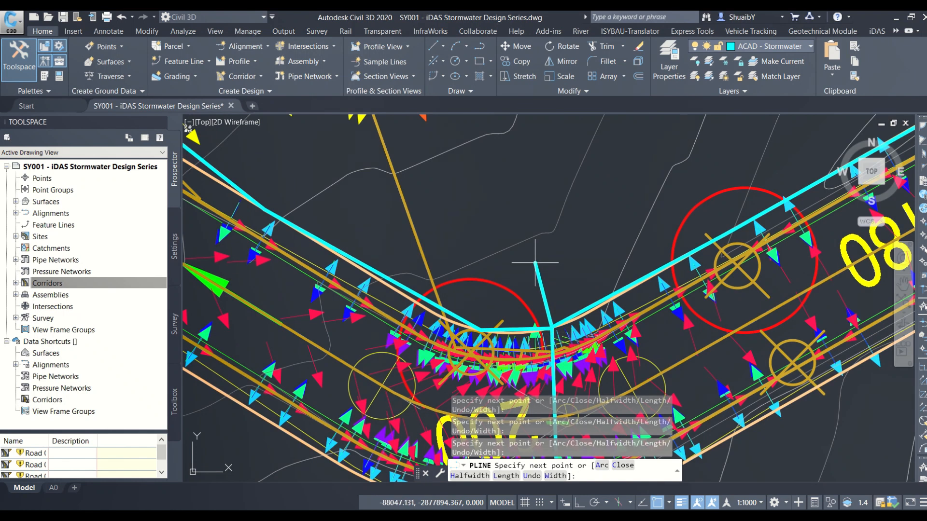
scroll(533, 263, down, 2)
key(Return)
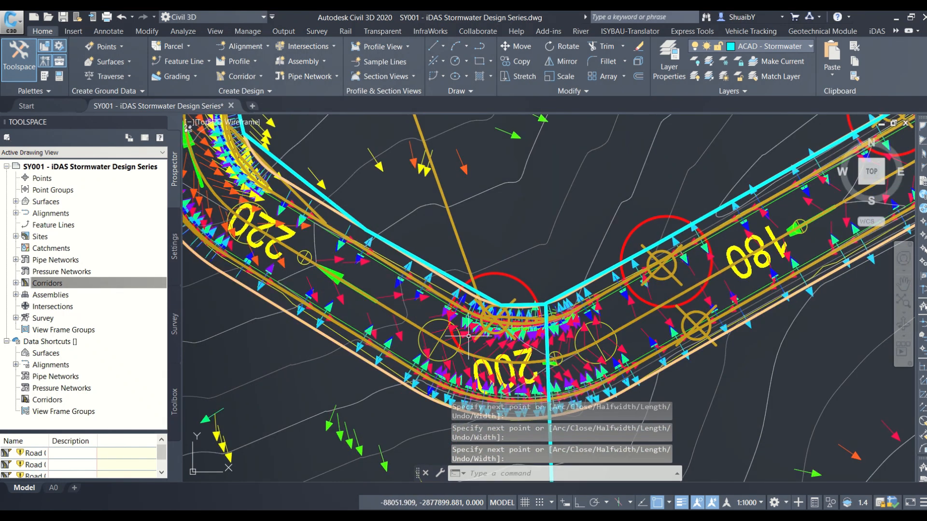
- Draw a polyline from the main polyline near chainage 140 across the road into the collection circle on the opposite edge
scroll(456, 298, down, 2)
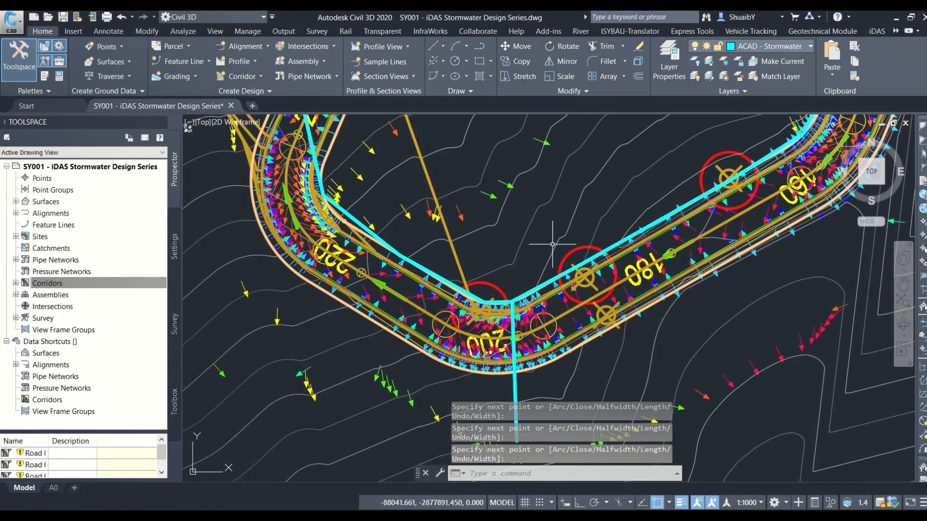
scroll(516, 203, down, 2)
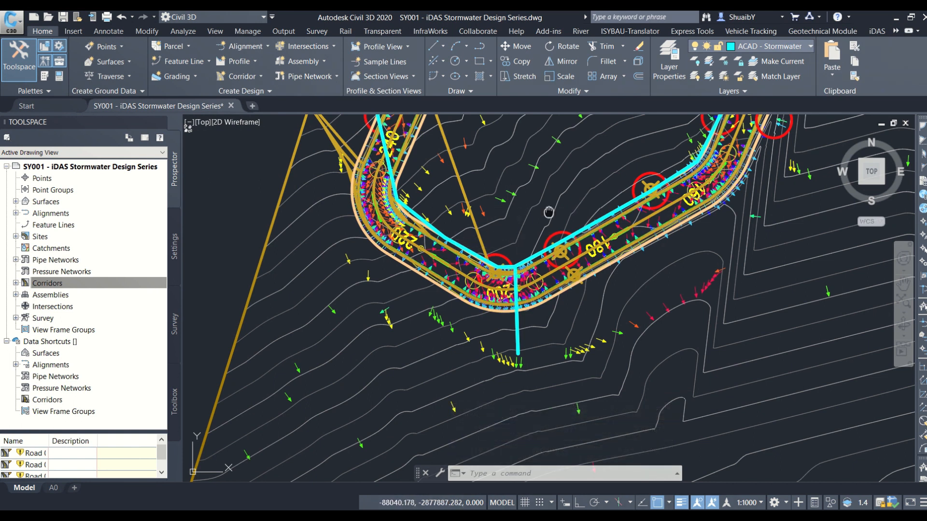
mouse_move(549, 212)
middle_down()
mouse_move(439, 263)
mouse_move(460, 278)
mouse_move(468, 316)
middle_up()
scroll(450, 237, down, 2)
middle_drag(522, 220, 482, 340)
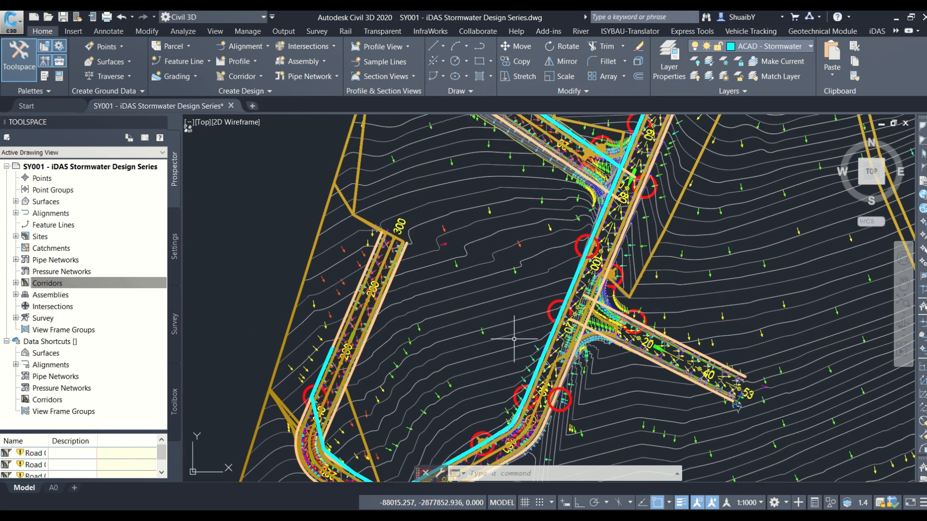
scroll(556, 420, up, 6)
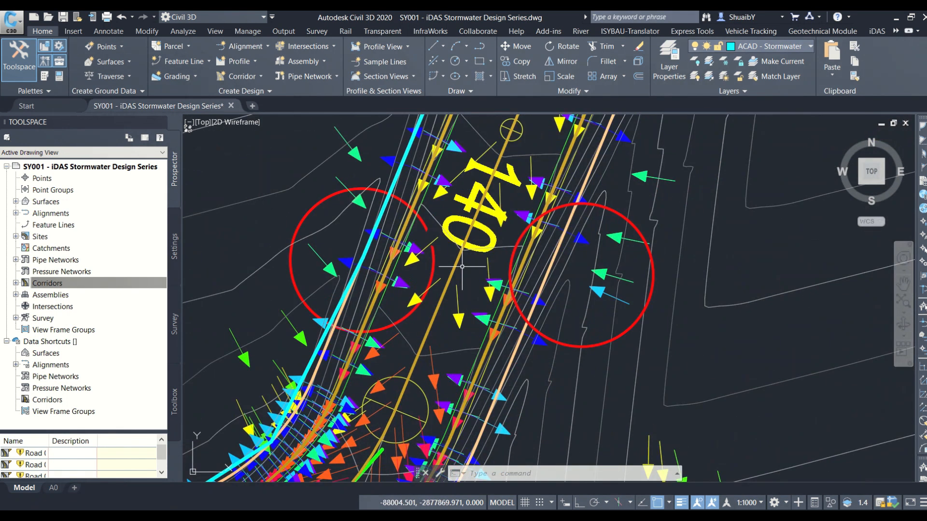
scroll(487, 273, down, 2)
right_click(702, 245)
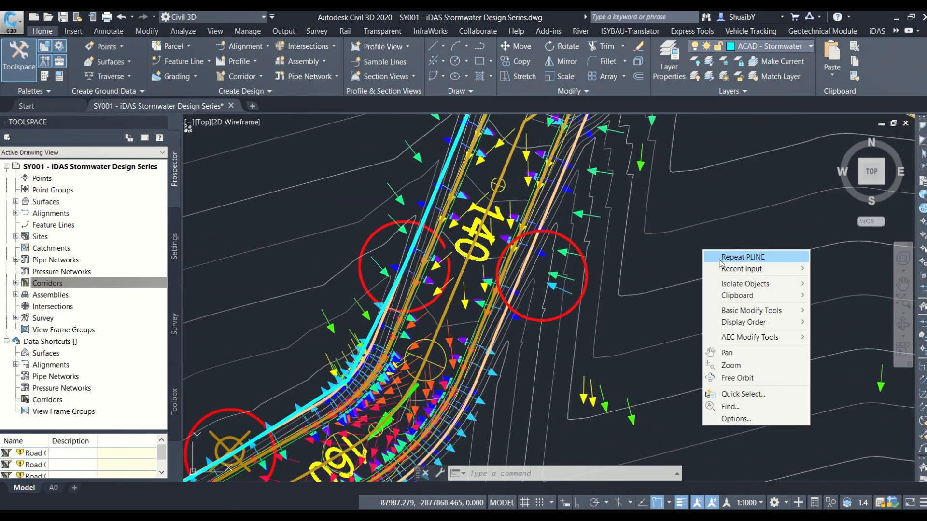
click(722, 256)
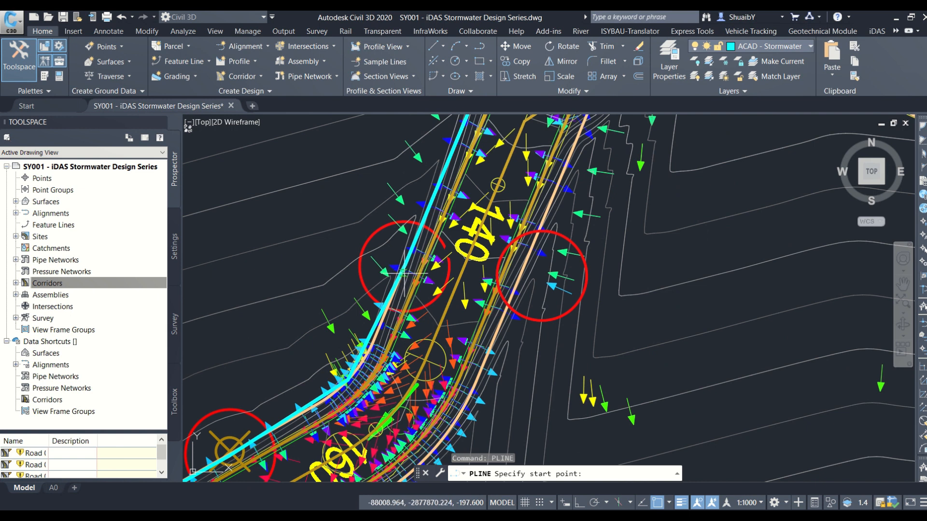
click(402, 271)
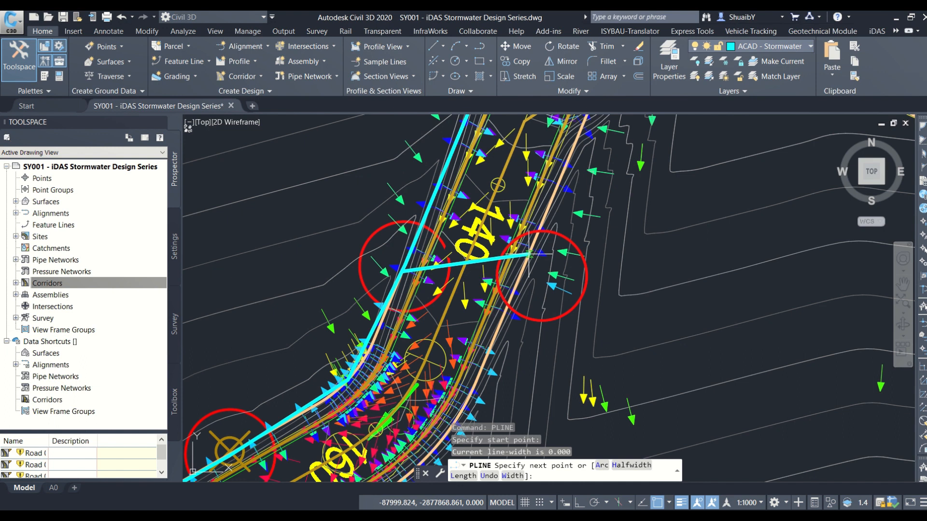
click(529, 254)
click(591, 271)
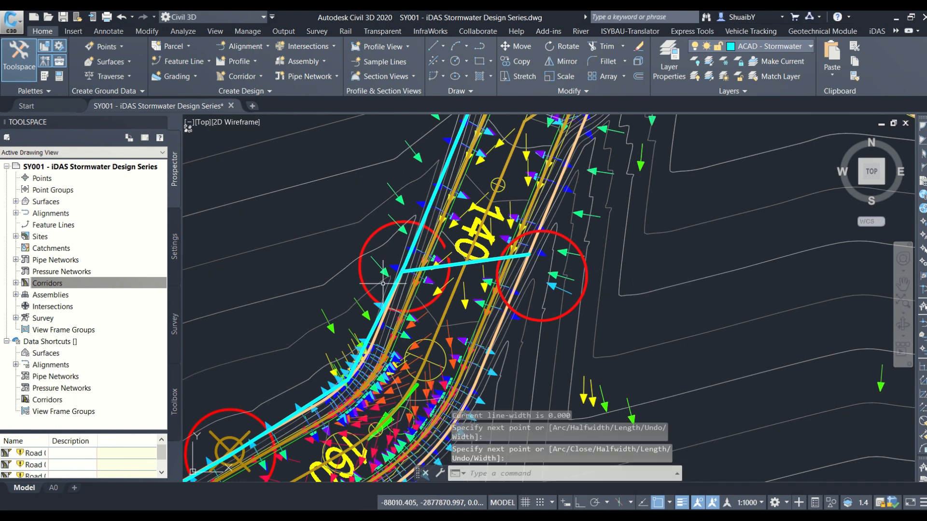
- Draw a polyline from the main polyline near chainage 120 through the side road's collection circle and along its northern edge to the end at chainage 53
scroll(511, 283, down, 5)
scroll(516, 223, up, 4)
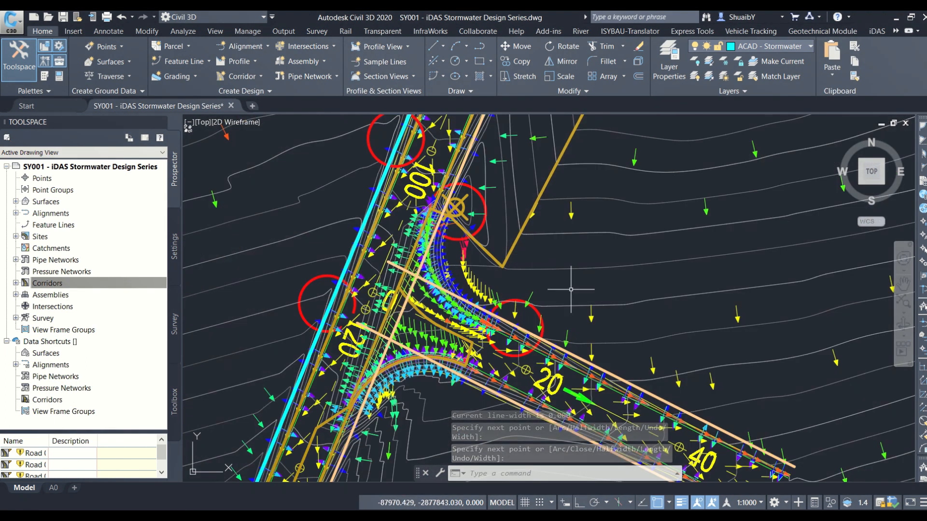
middle_drag(571, 290, 486, 209)
right_click(579, 226)
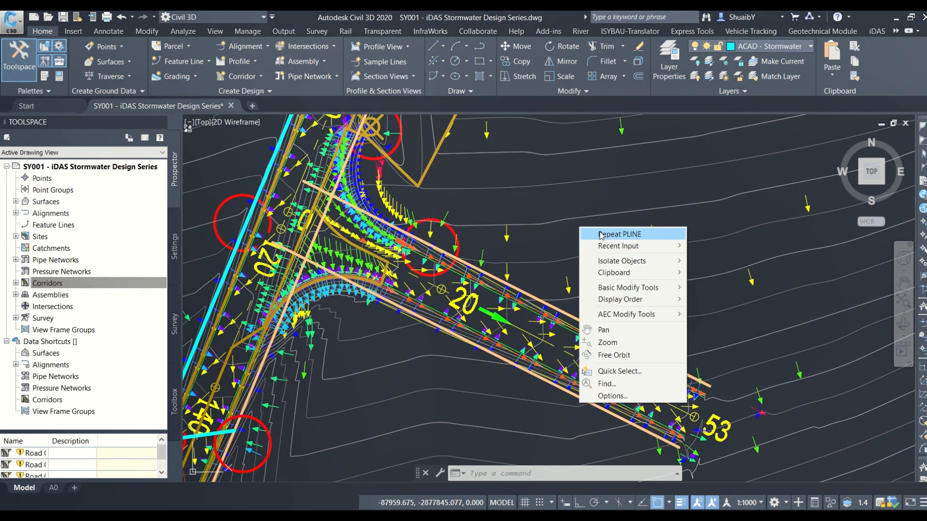
click(596, 233)
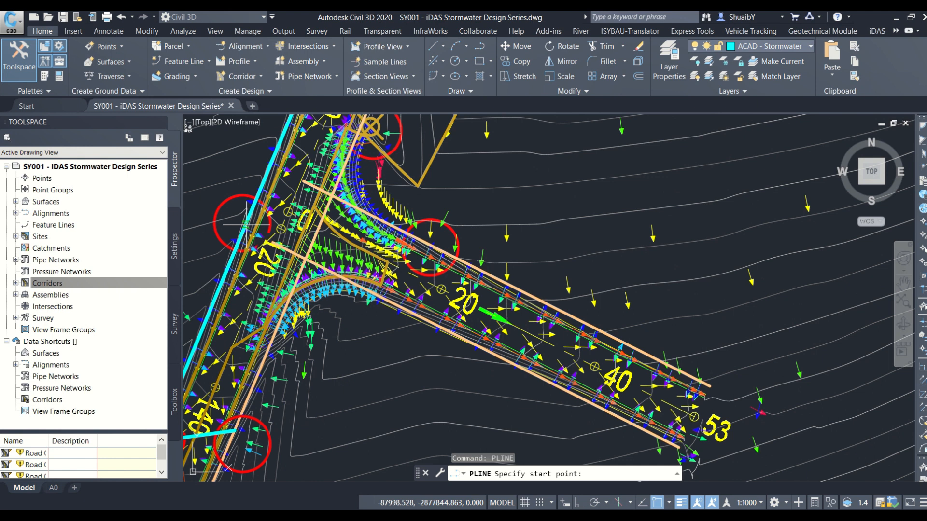
click(246, 224)
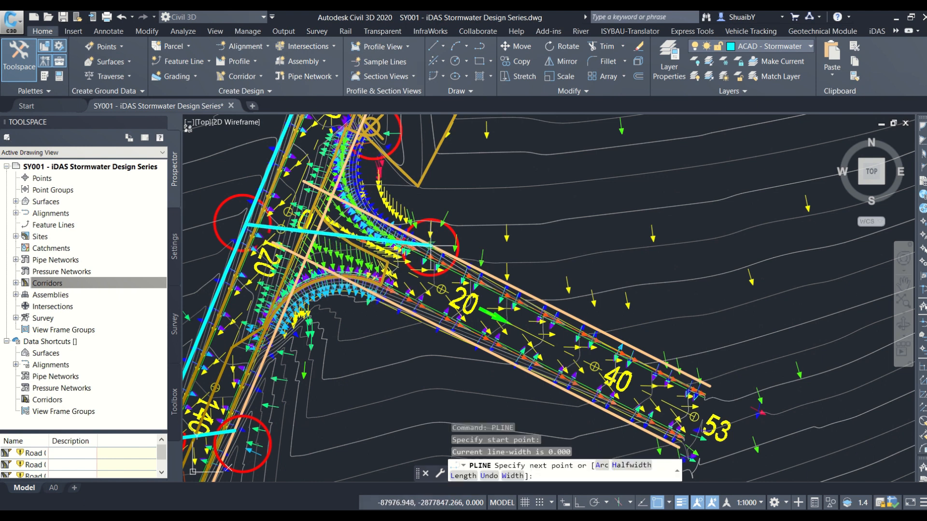
click(430, 245)
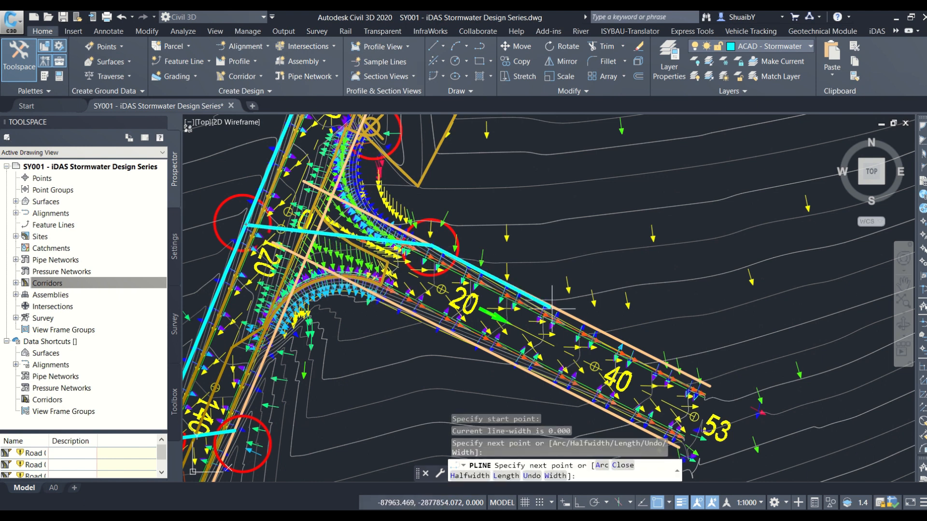
click(708, 385)
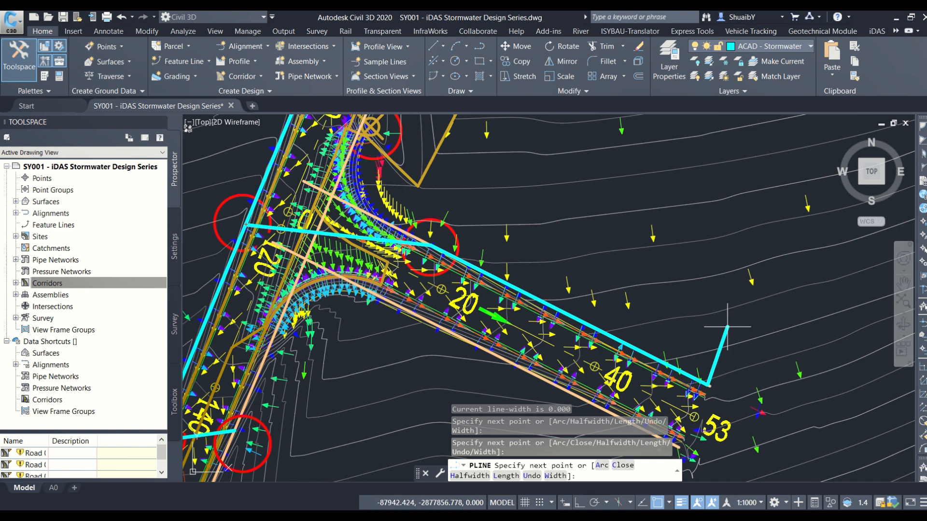
key(Return)
- Draw a polyline from the collection circle below chainage 100 on the eastern edge to the main polyline's junction with the side-road branch
right_click(478, 192)
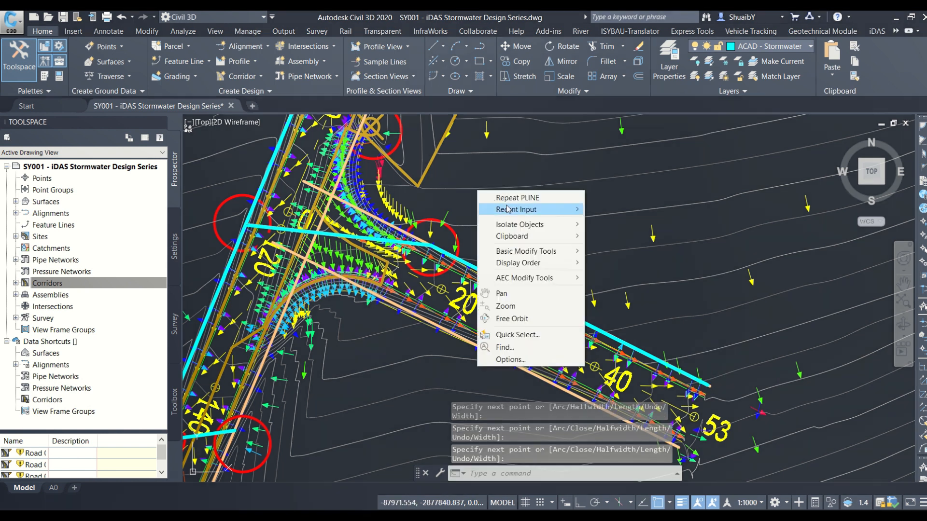
click(508, 199)
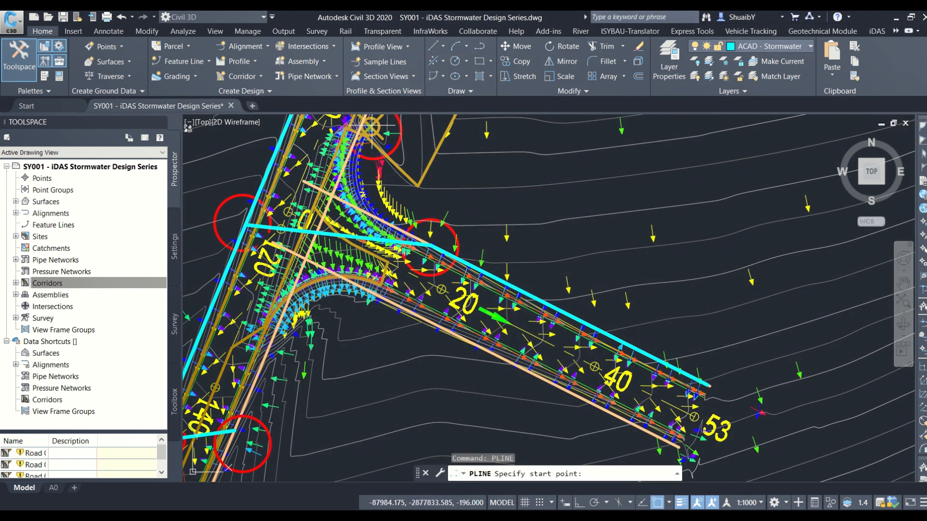
click(369, 124)
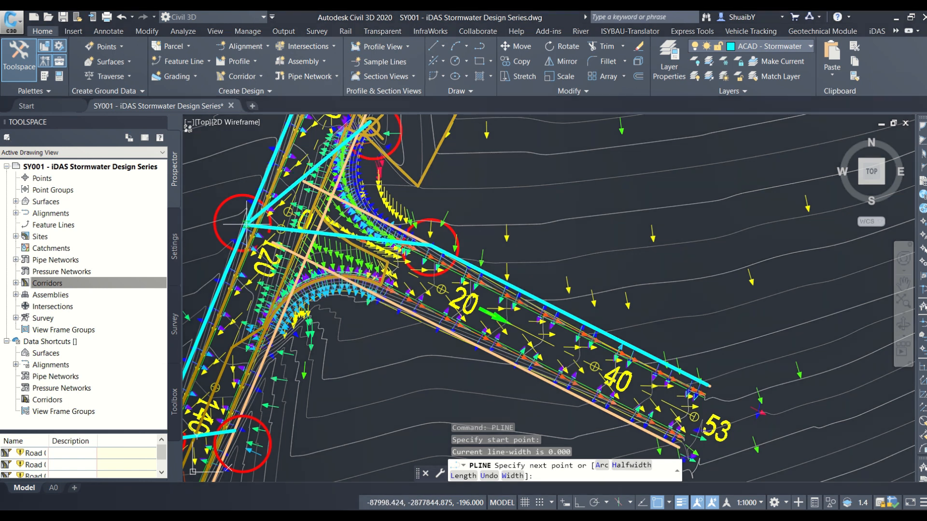
scroll(256, 243, up, 8)
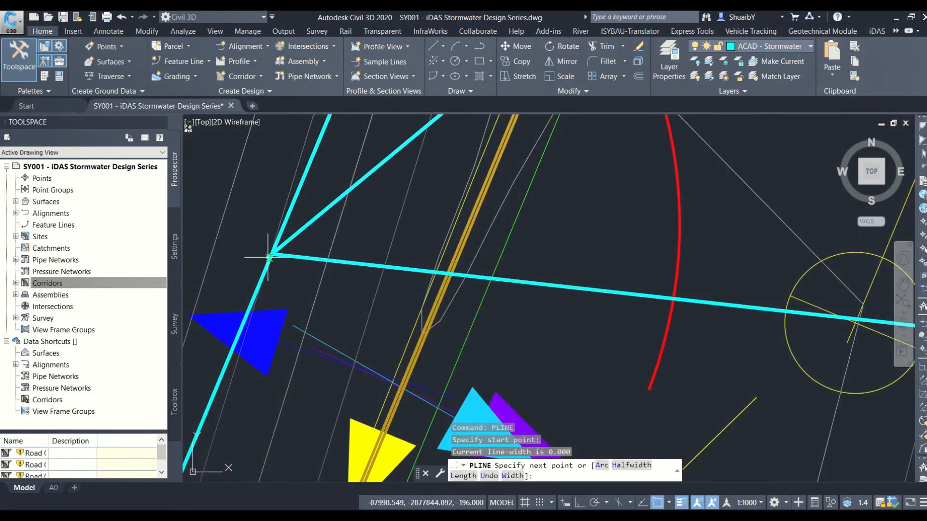
click(273, 253)
key(Escape)
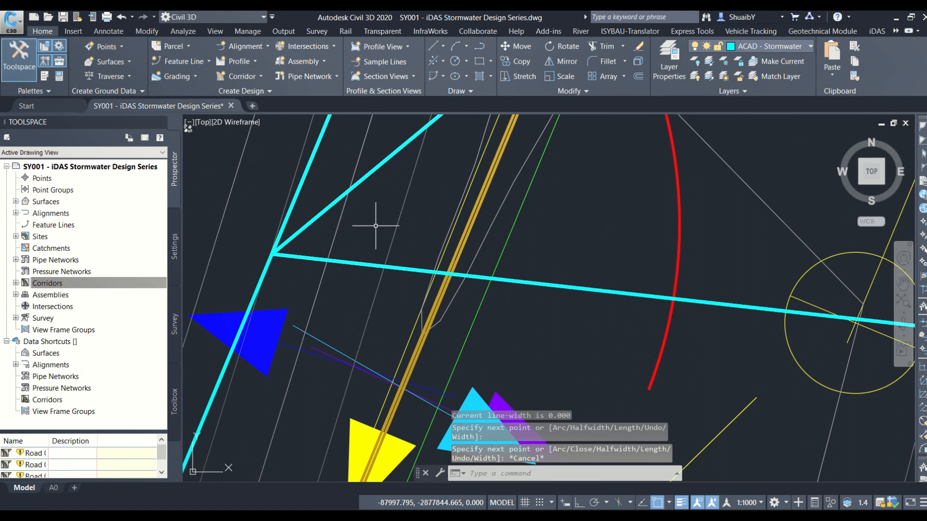
- Begin another polyline in the collection circle on the road's eastern edge near chainage 80
scroll(389, 227, down, 6)
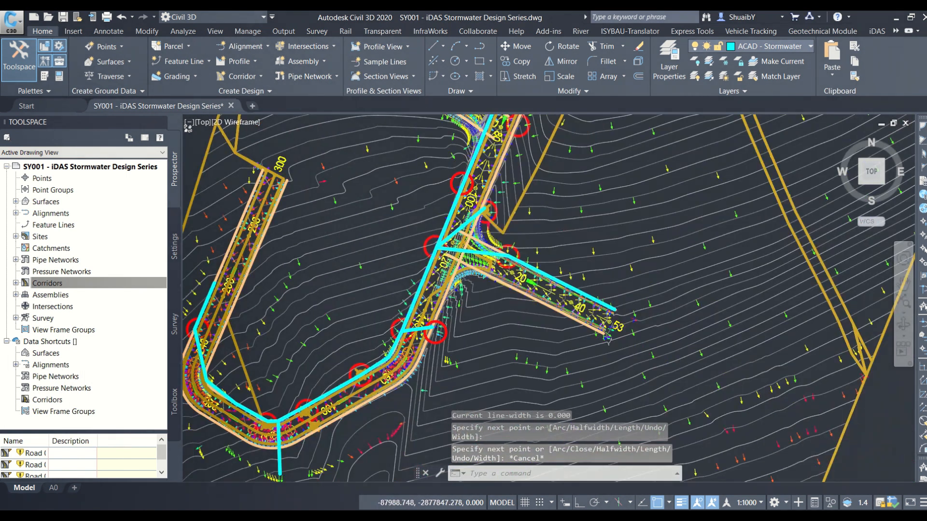
scroll(477, 230, up, 4)
scroll(484, 228, up, 2)
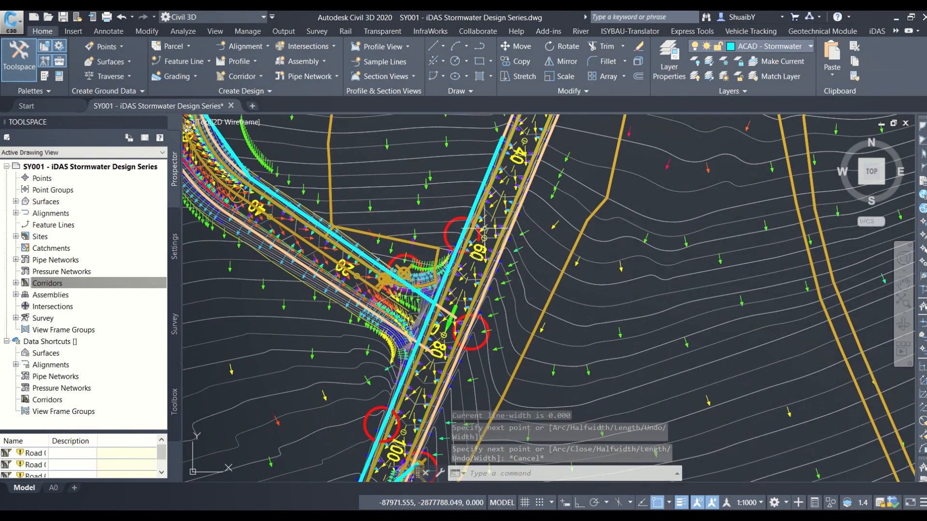
scroll(484, 228, up, 3)
middle_drag(476, 230, 529, 138)
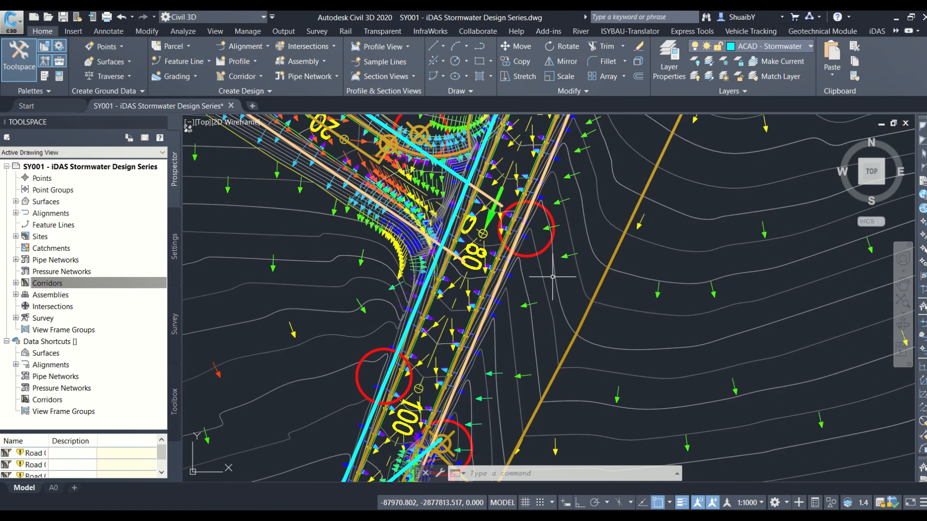
scroll(549, 278, down, 2)
right_click(588, 227)
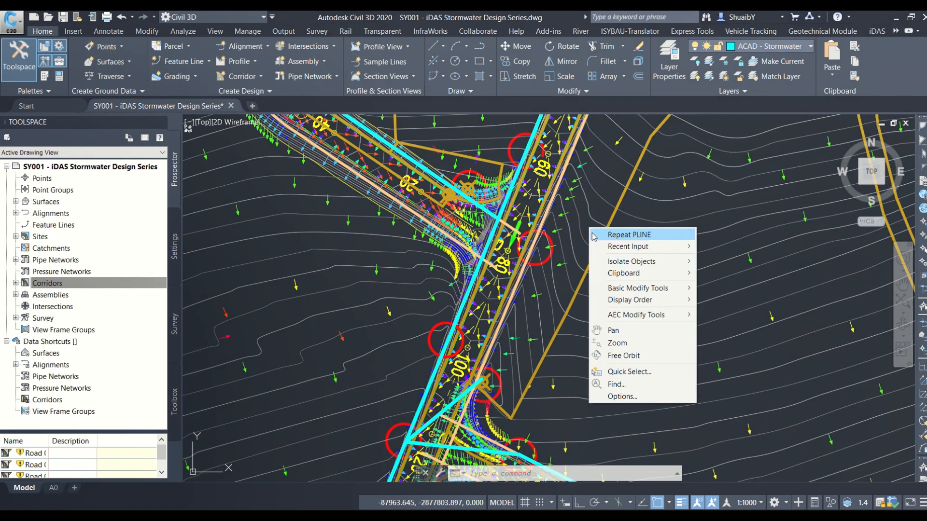
click(601, 236)
scroll(514, 150, up, 3)
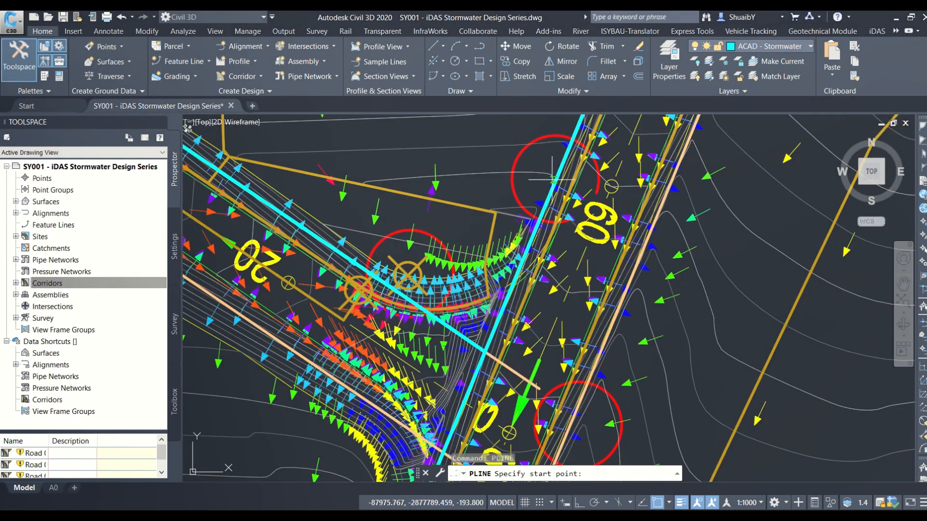
middle_drag(526, 310, 458, 115)
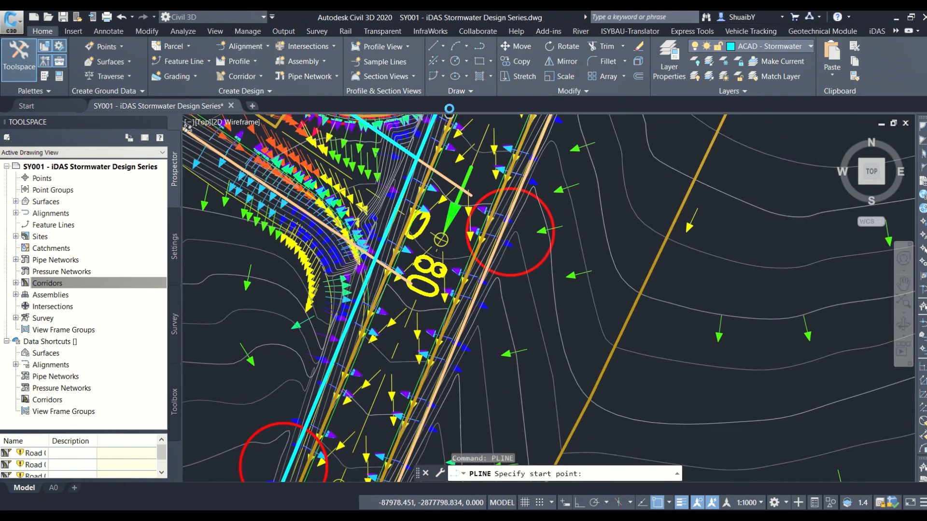
click(504, 224)
- Run the polyline across the road to the main polyline just below chainage 80 and finish it there
scroll(507, 213, down, 5)
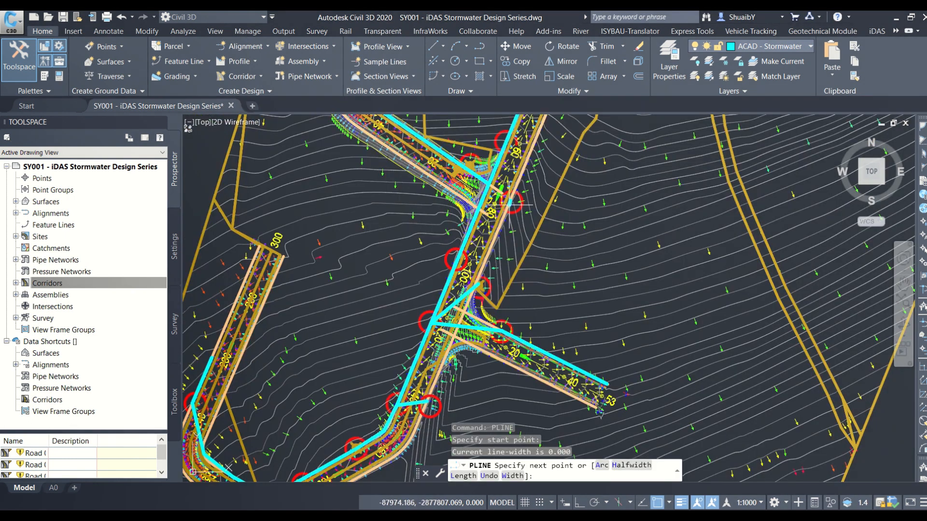
scroll(502, 212, up, 5)
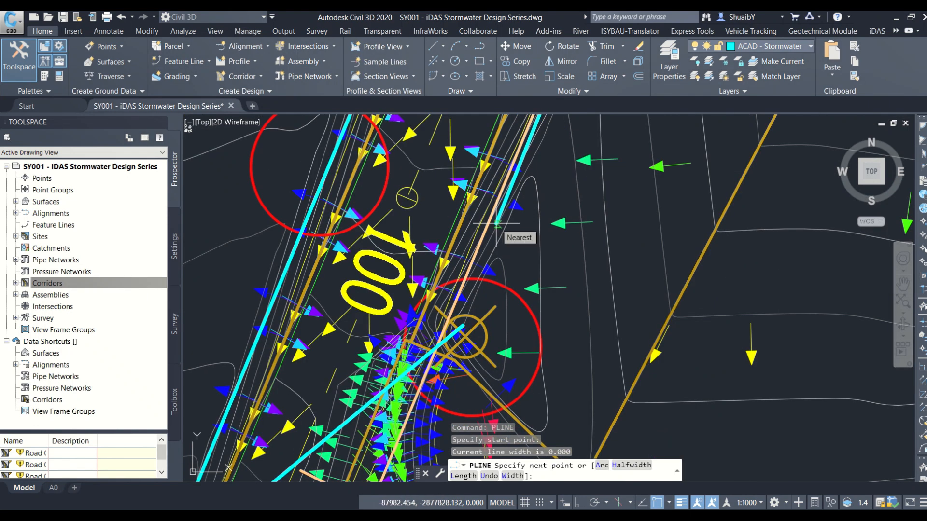
scroll(497, 223, down, 5)
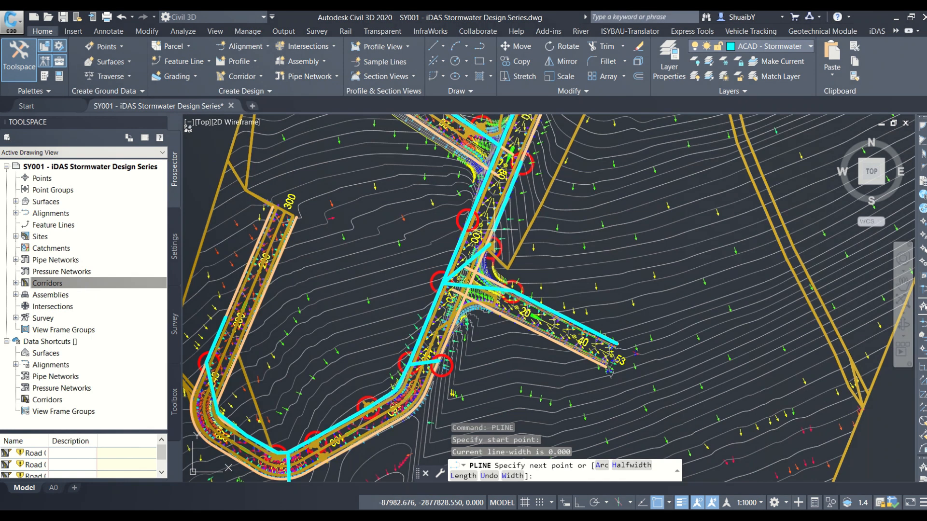
scroll(484, 289, up, 2)
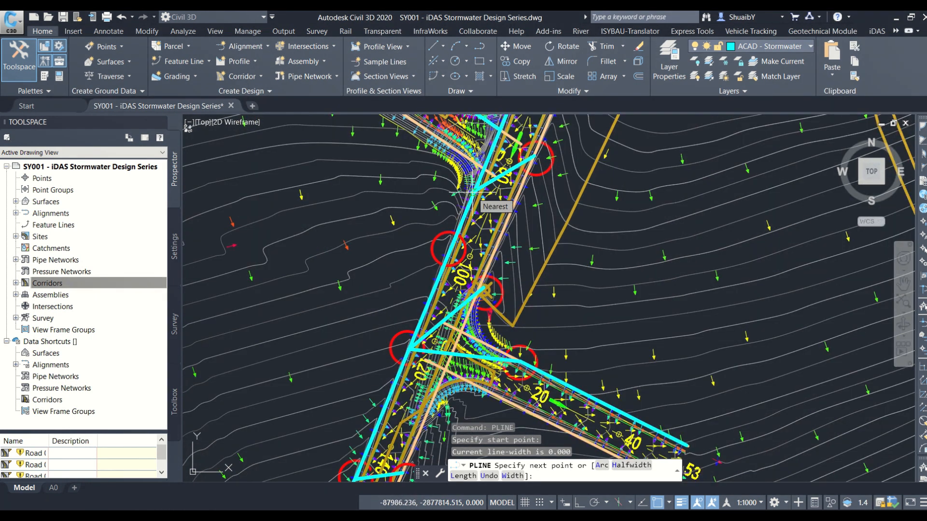
click(475, 190)
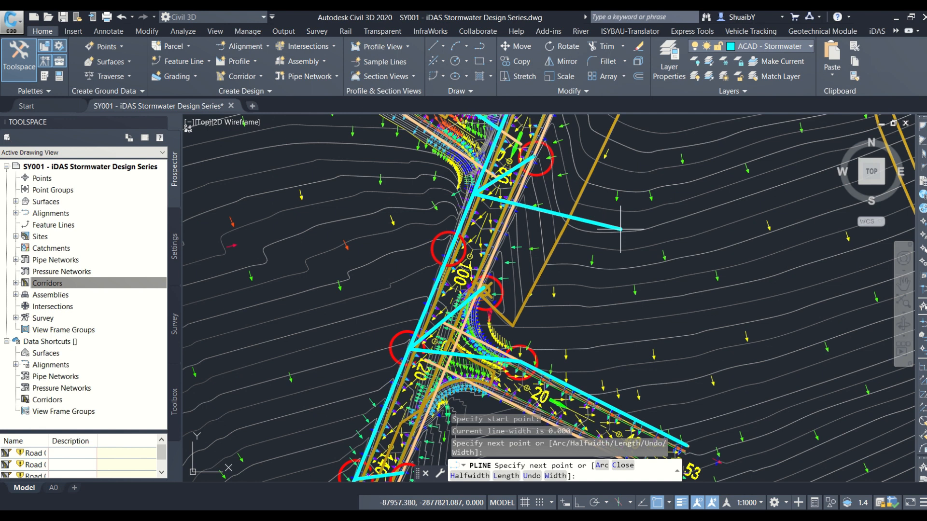
key(Escape)
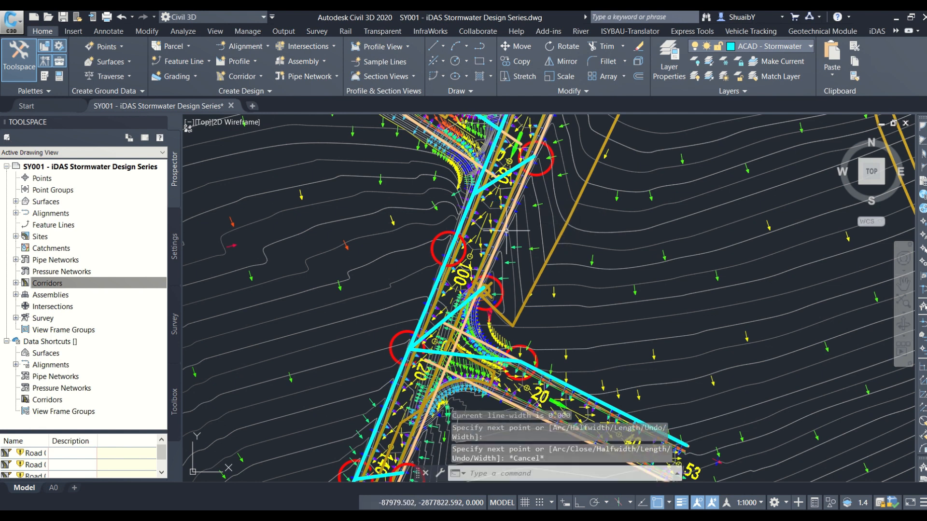
scroll(481, 208, down, 2)
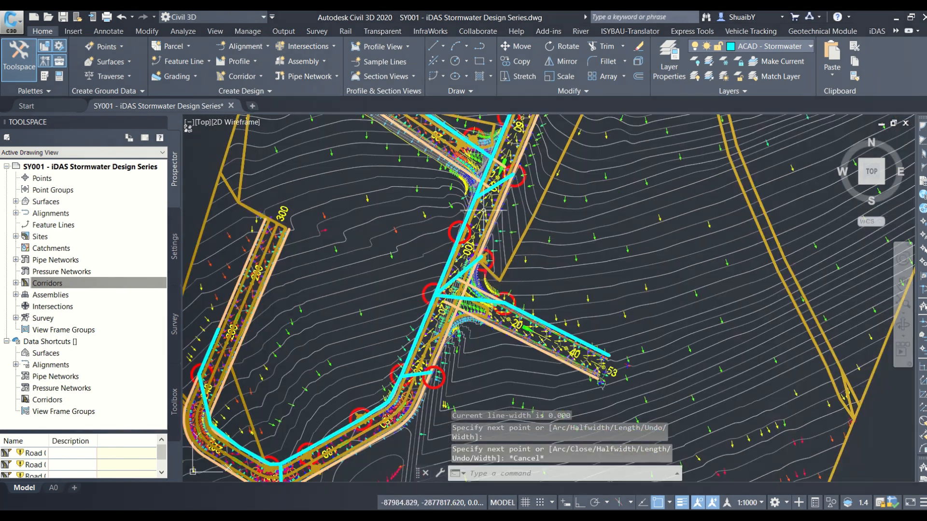
middle_drag(538, 229, 532, 267)
scroll(446, 333, up, 2)
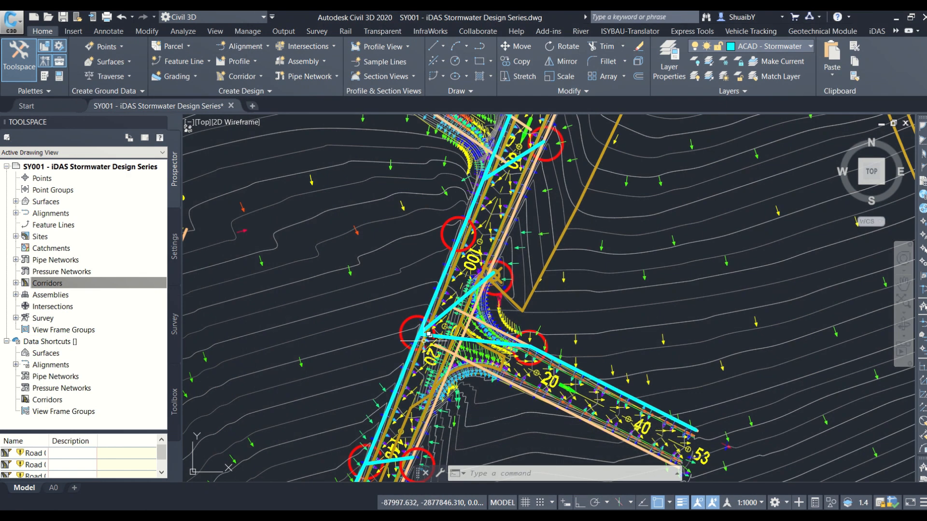
click(422, 335)
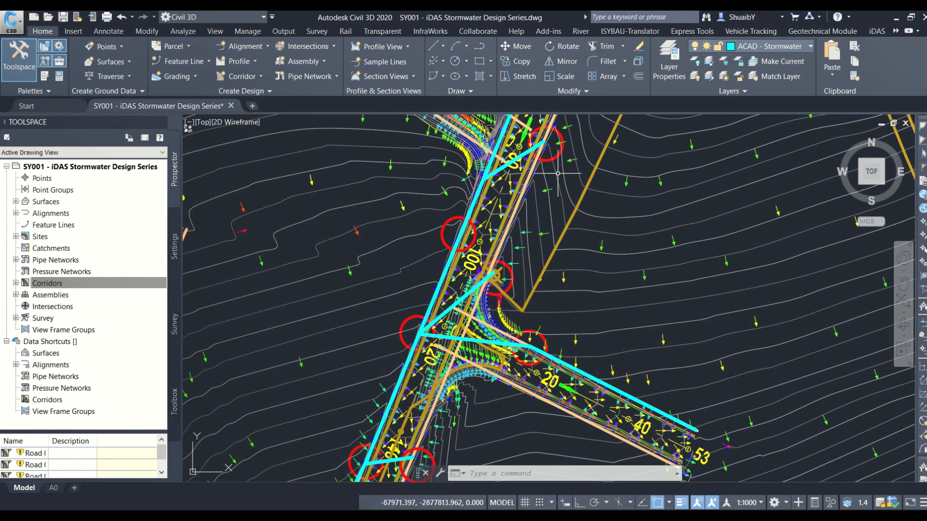
scroll(504, 277, up, 3)
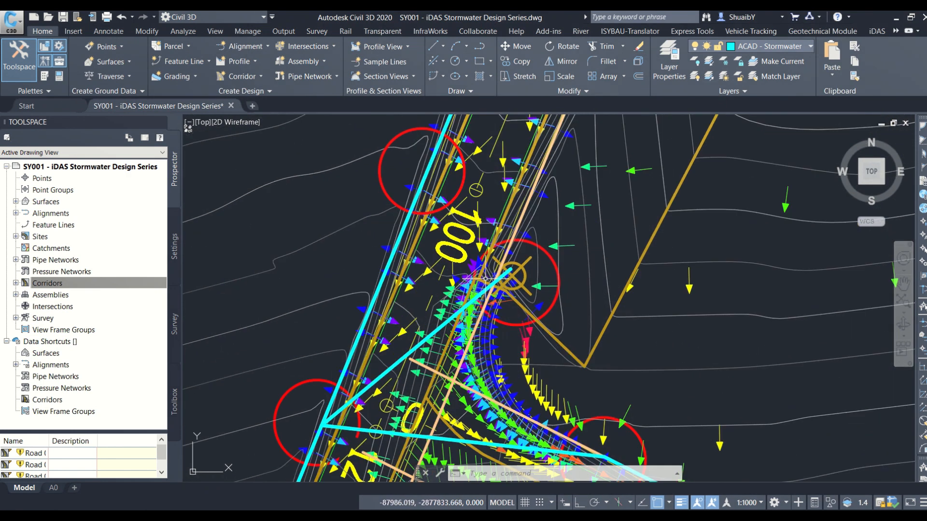
- Stretch the branch polyline's end inside the eastern collection circle below chainage 100 onto the road's edge line
click(510, 269)
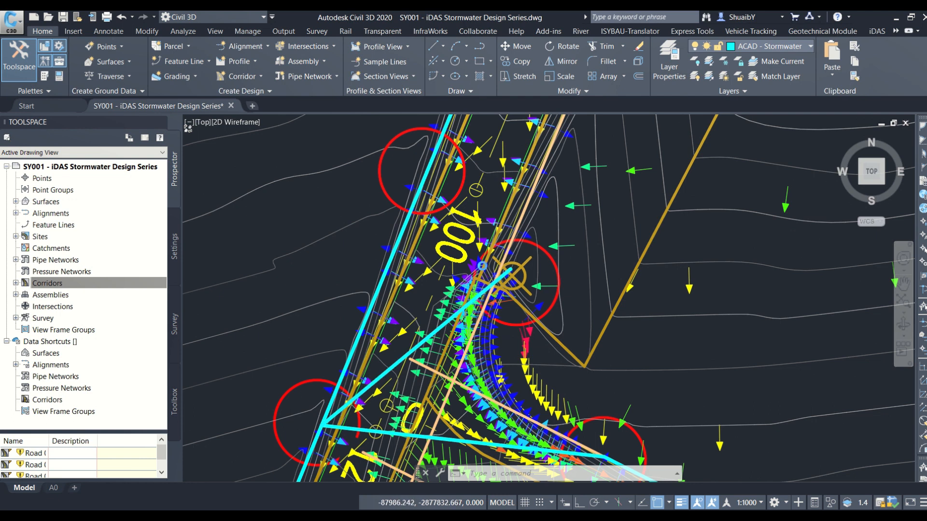
scroll(483, 265, up, 2)
click(525, 273)
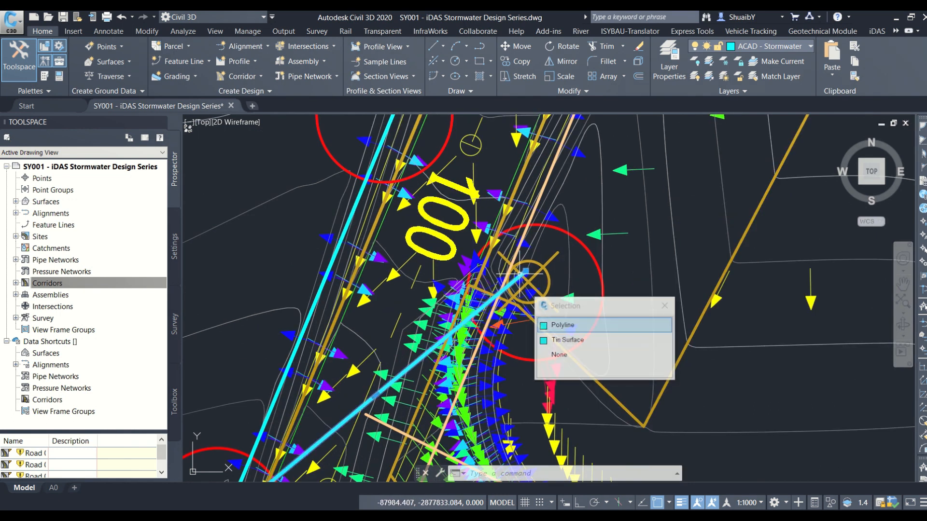
click(526, 274)
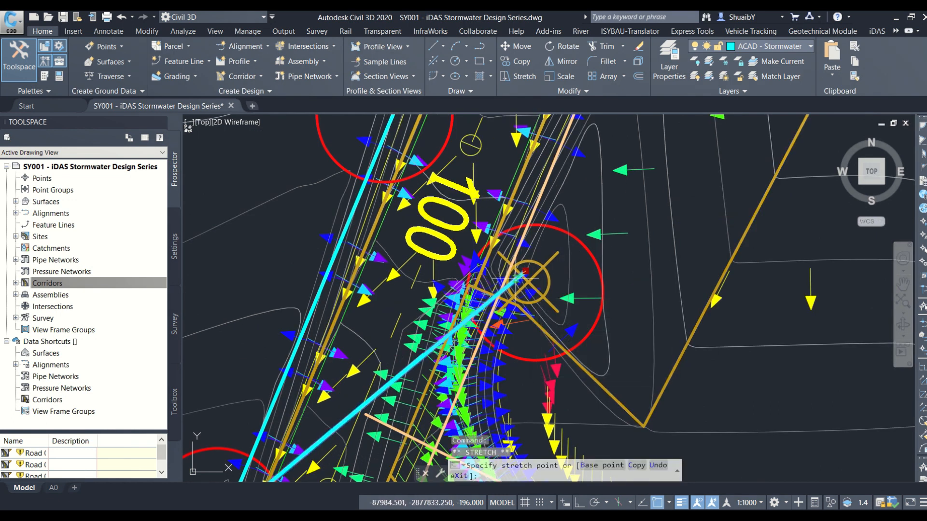
scroll(545, 209, down, 5)
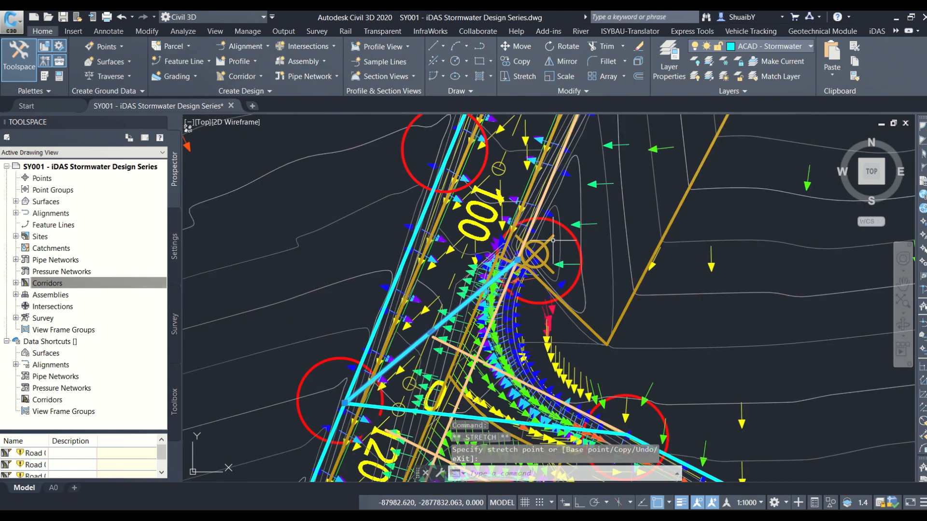
scroll(530, 191, up, 3)
scroll(531, 192, up, 2)
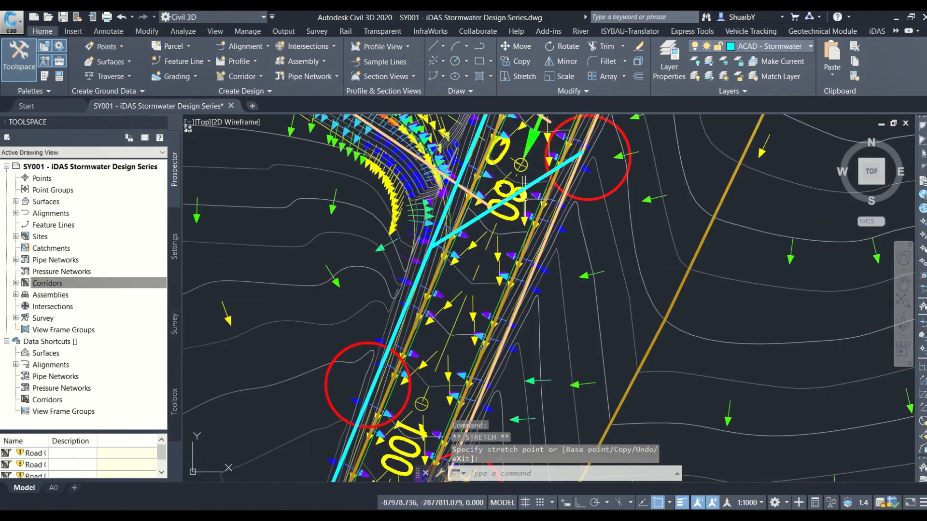
key(Escape)
- Erase the polyline that crosses the road from the eastern collection circle near chainage 80 to the main line
click(529, 189)
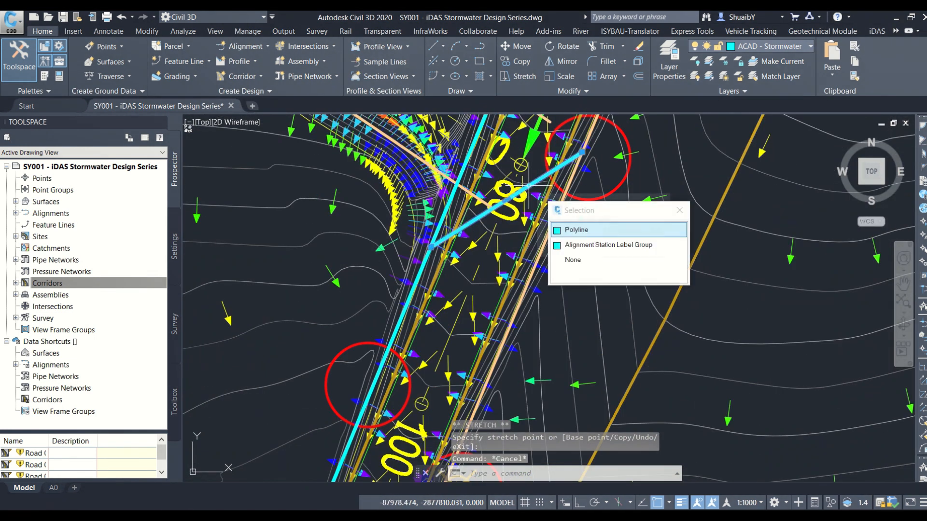
key(Delete)
right_click(586, 253)
click(609, 246)
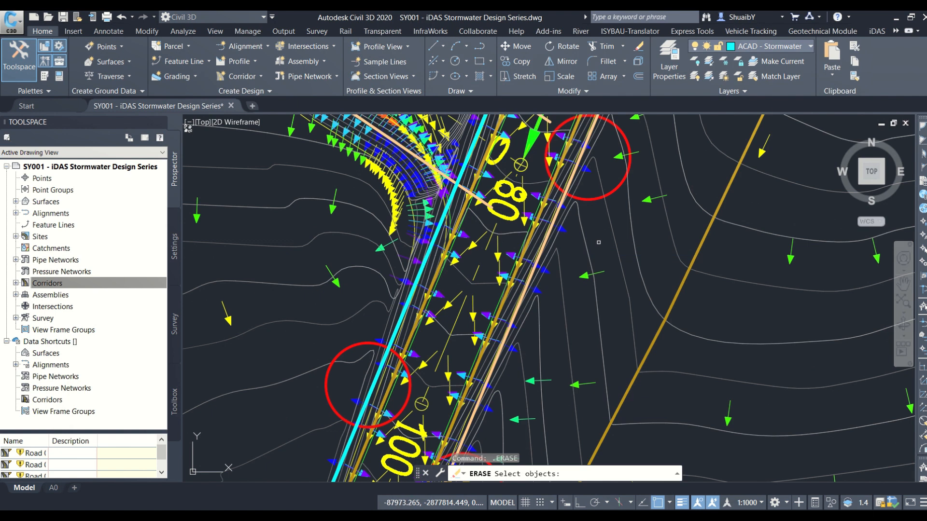
- Draw a polyline from the collection circle near chainage 80 along the road's eastern edge to the end of the branch below chainage 100
right_click(620, 245)
mouse_move(680, 266)
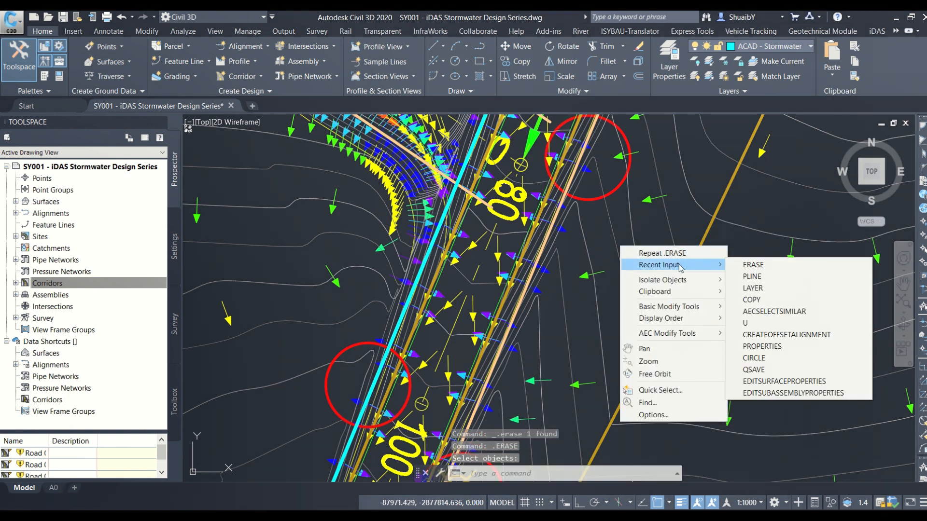
click(752, 276)
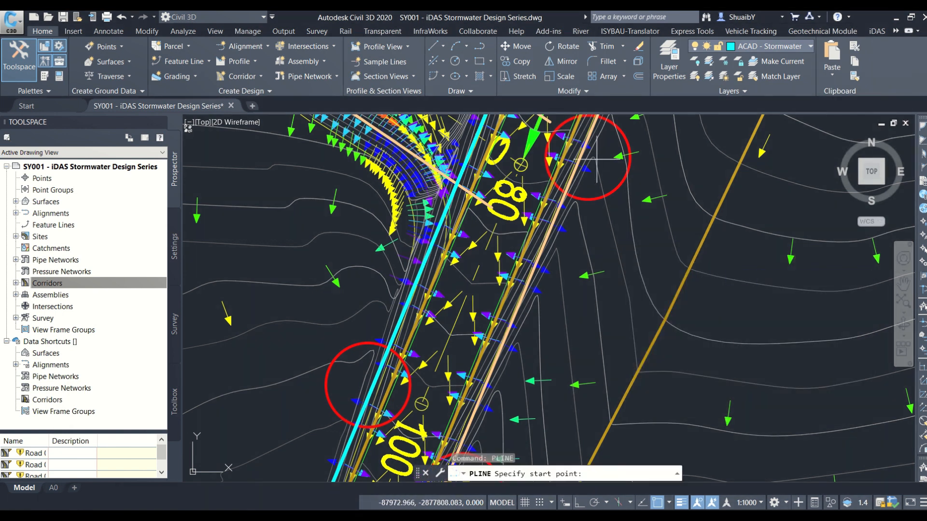
click(581, 154)
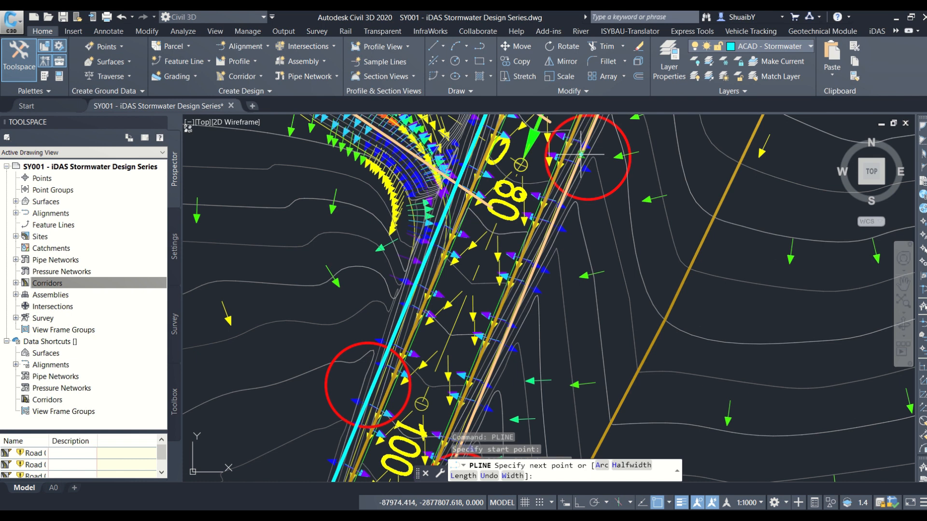
scroll(580, 154, down, 4)
scroll(530, 309, up, 6)
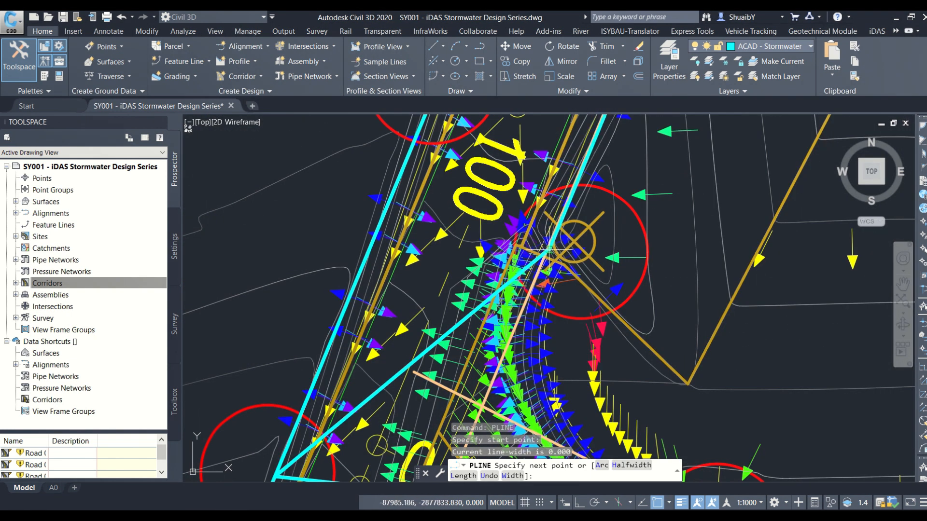
scroll(535, 251, up, 5)
click(537, 264)
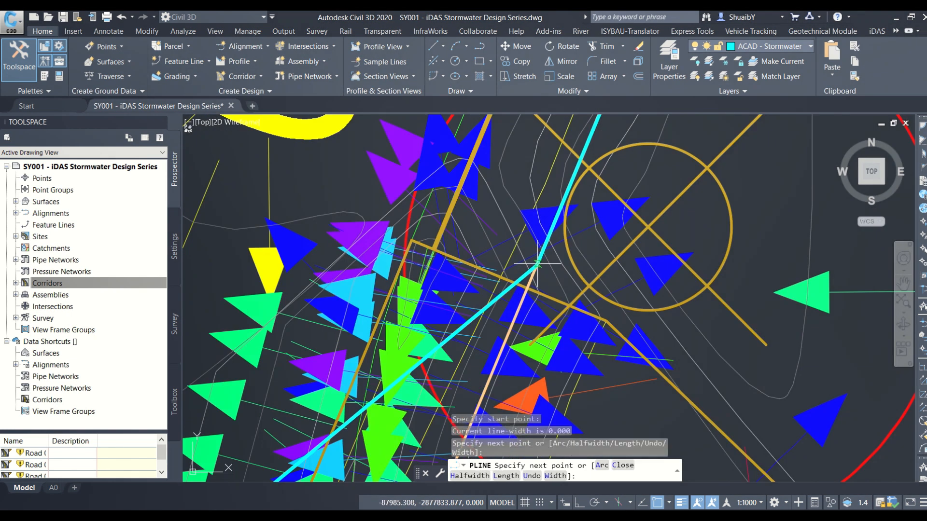
scroll(537, 265, down, 5)
key(Escape)
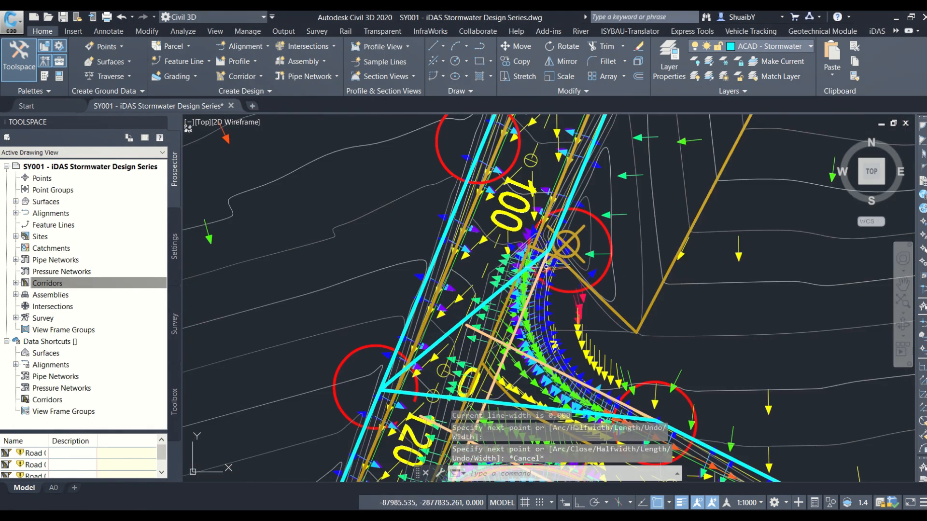
- Examine the sketched network's branch connections along the main road, from the lower bend and outlet to the upper side road
scroll(546, 265, down, 3)
scroll(520, 223, down, 4)
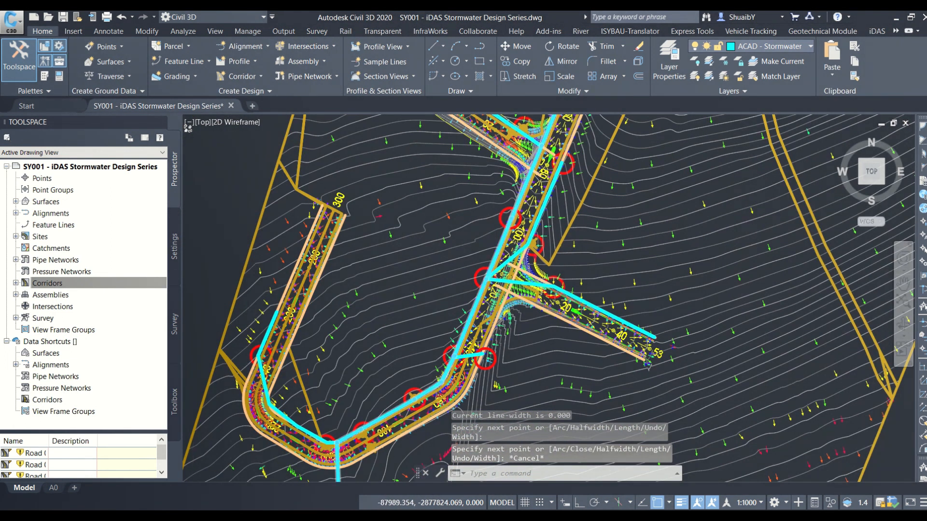
middle_drag(515, 226, 515, 270)
scroll(515, 270, down, 3)
scroll(512, 328, up, 3)
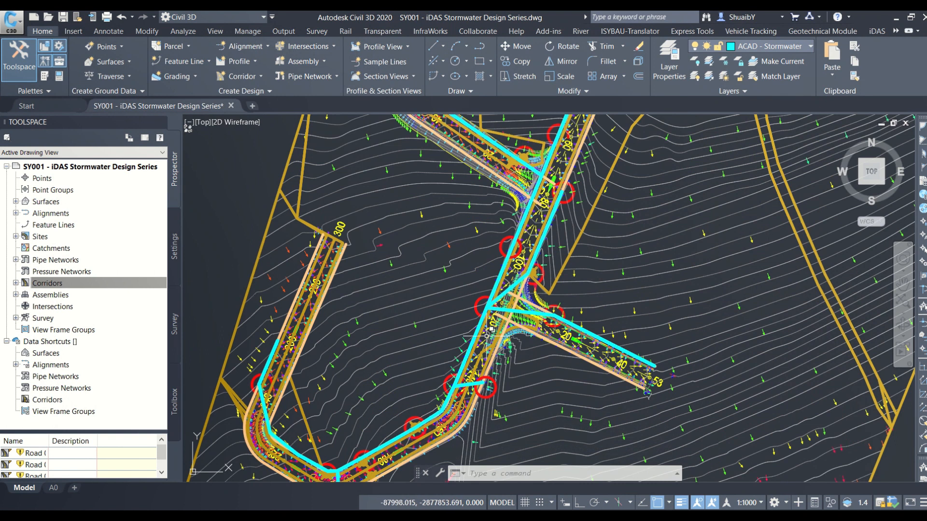
middle_drag(446, 379, 497, 260)
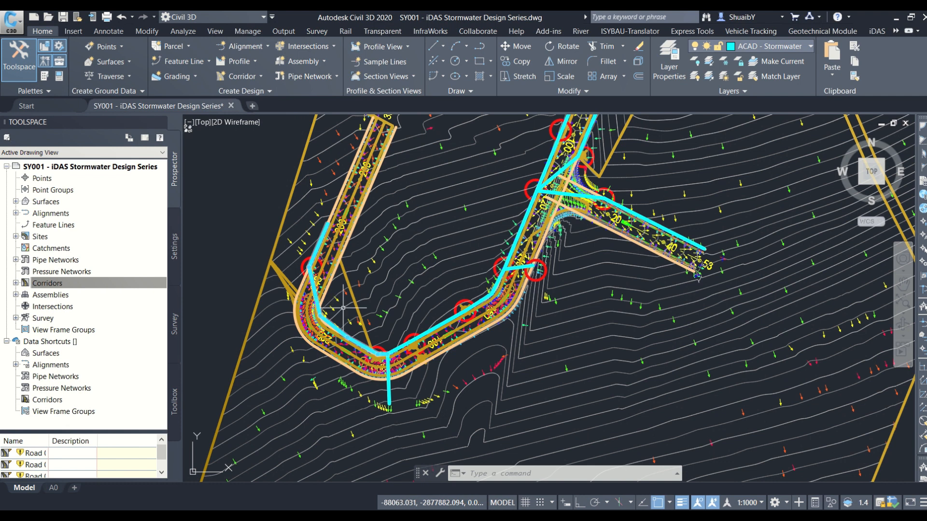
middle_drag(471, 233, 435, 366)
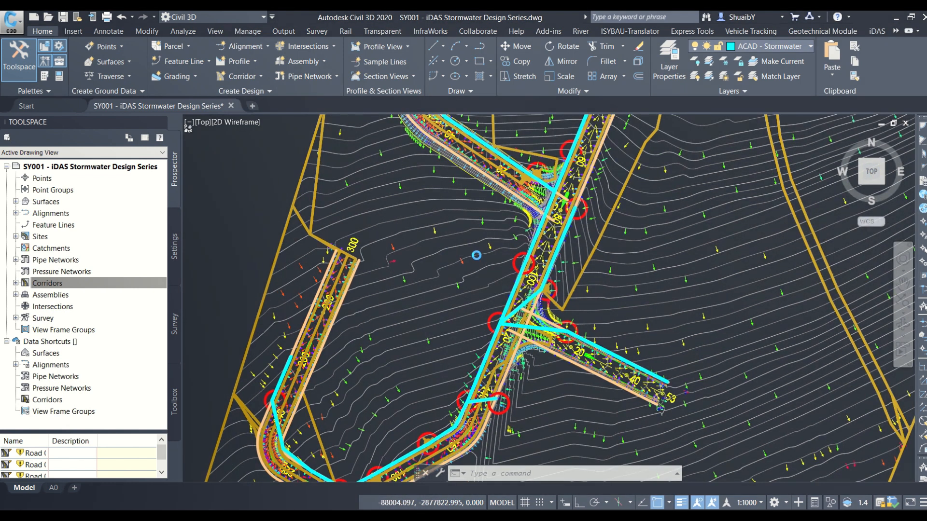
scroll(476, 255, down, 2)
middle_drag(493, 236, 503, 295)
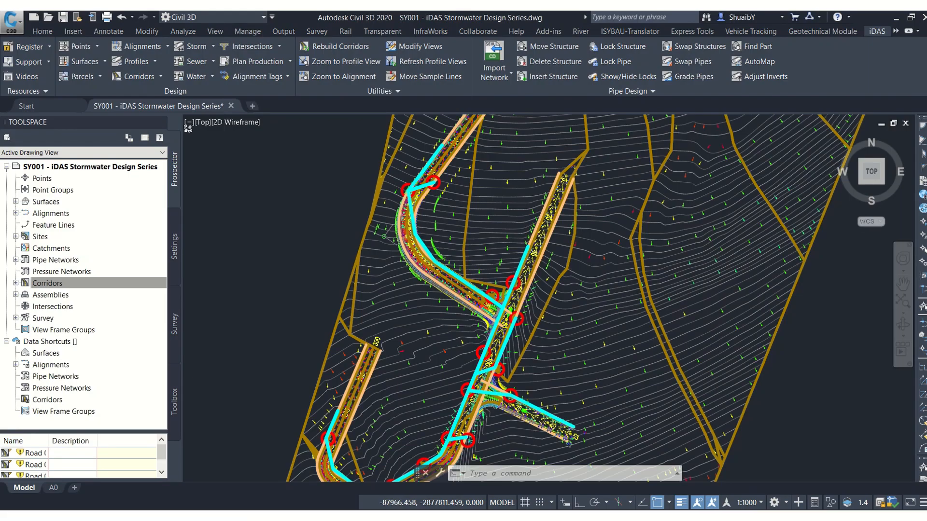
- Stretch the main polyline's vertex above chainage 80 onto the end of the upper side-road polyline
scroll(511, 316, up, 5)
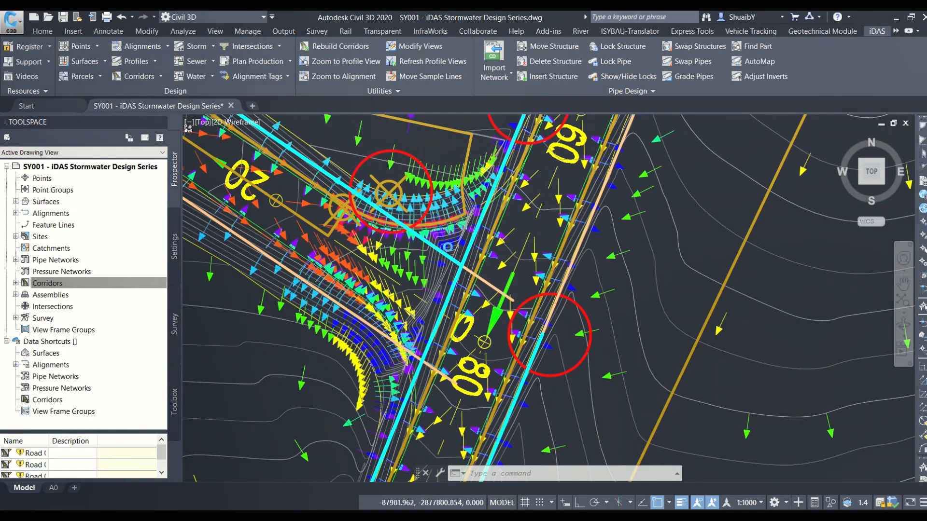
scroll(446, 248, up, 3)
click(499, 254)
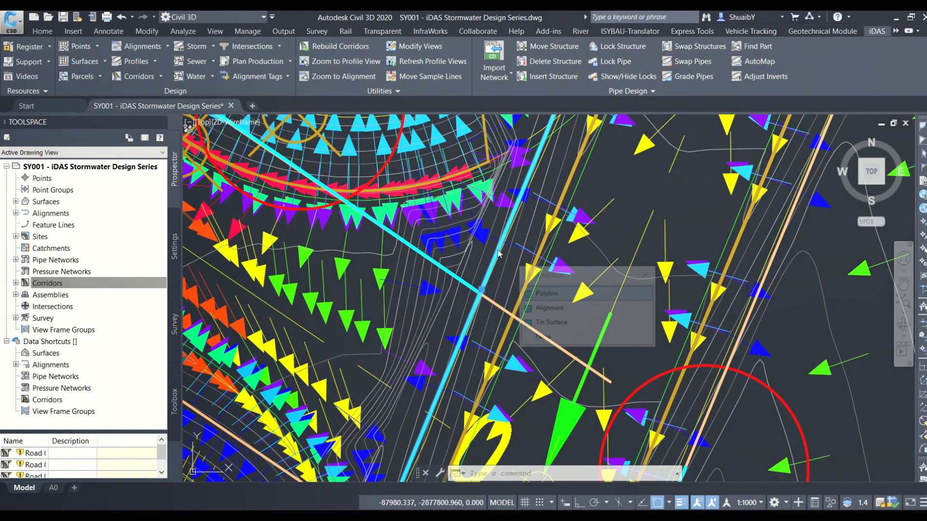
scroll(482, 291, up, 4)
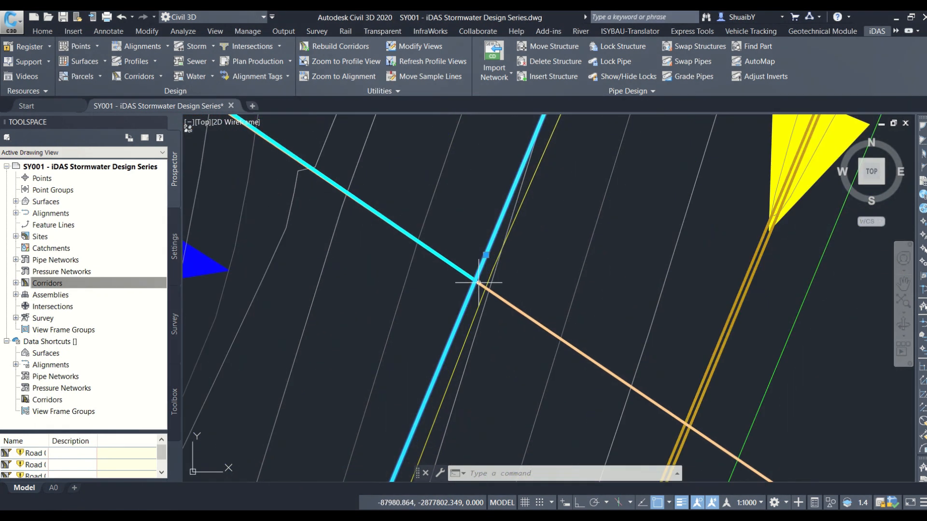
click(484, 253)
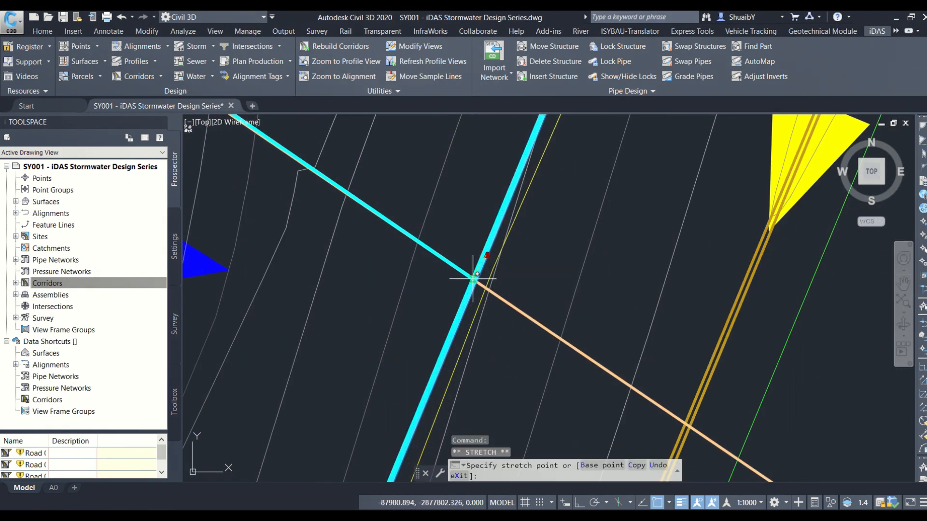
click(474, 277)
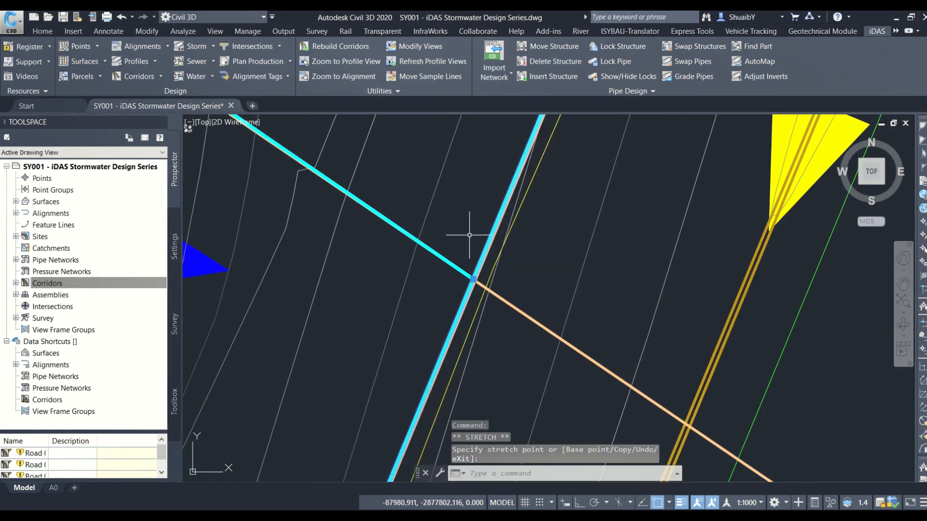
key(Escape)
- Check the main polyline's vertices around its junction with the branch below chainage 100 by selecting it
scroll(459, 239, down, 2)
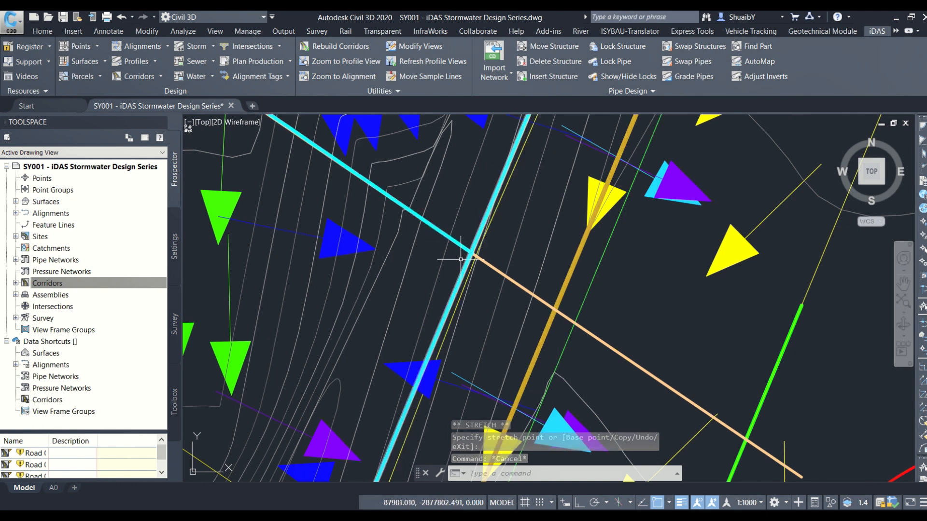
scroll(464, 230, down, 3)
scroll(428, 378, down, 1)
middle_drag(427, 378, 442, 313)
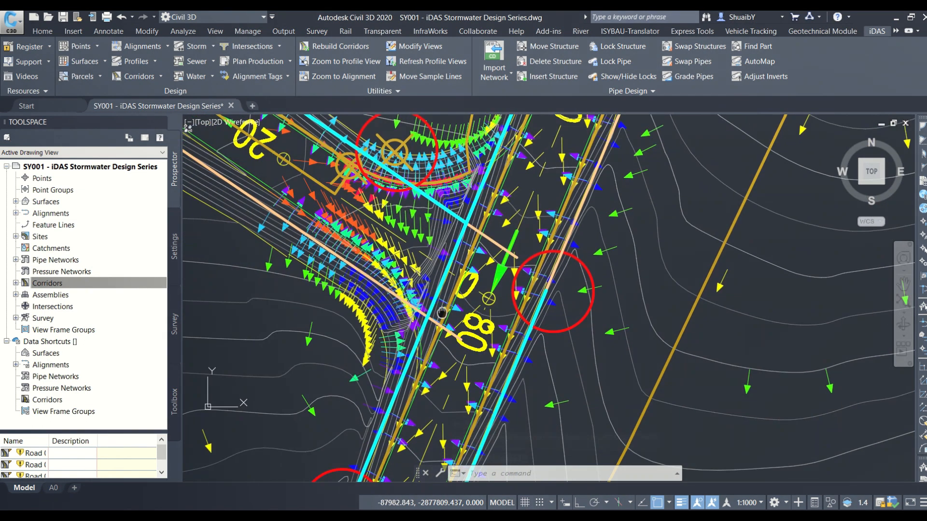
middle_drag(426, 410, 503, 242)
middle_drag(391, 428, 487, 235)
scroll(443, 297, up, 2)
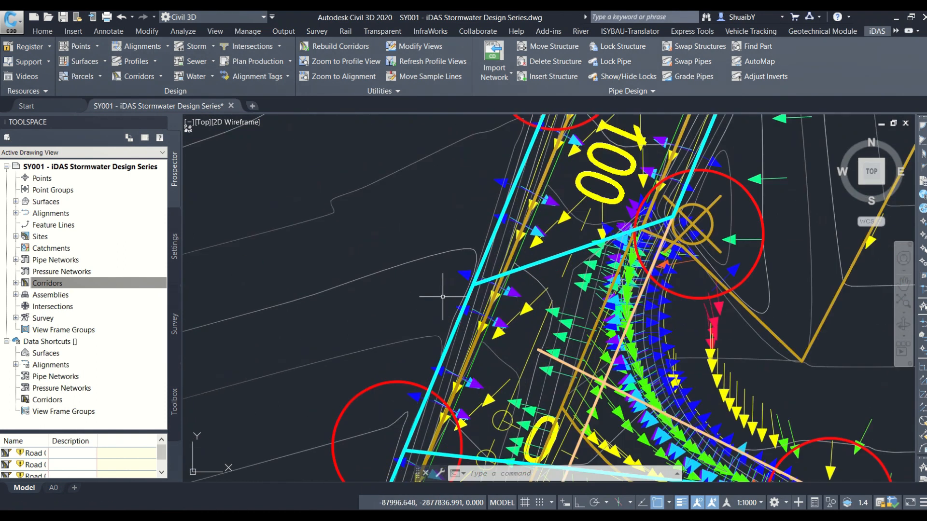
scroll(442, 297, up, 5)
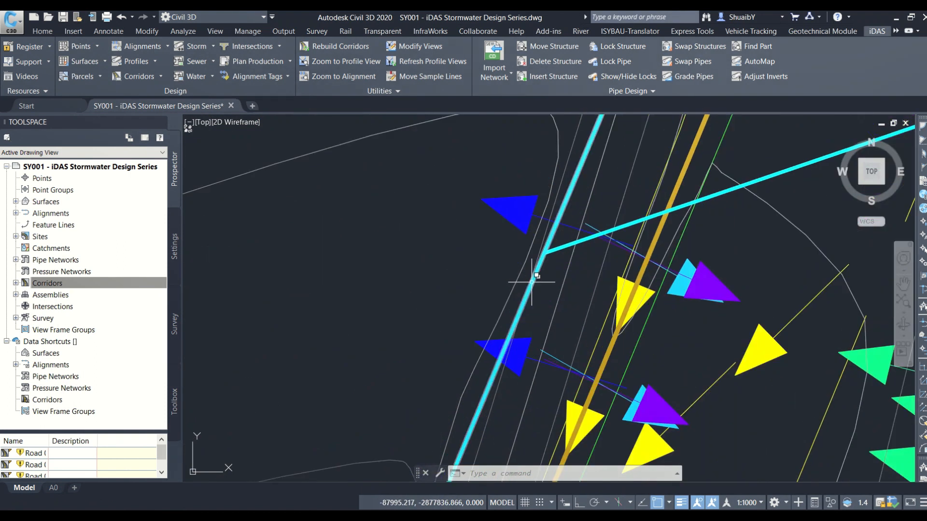
click(531, 281)
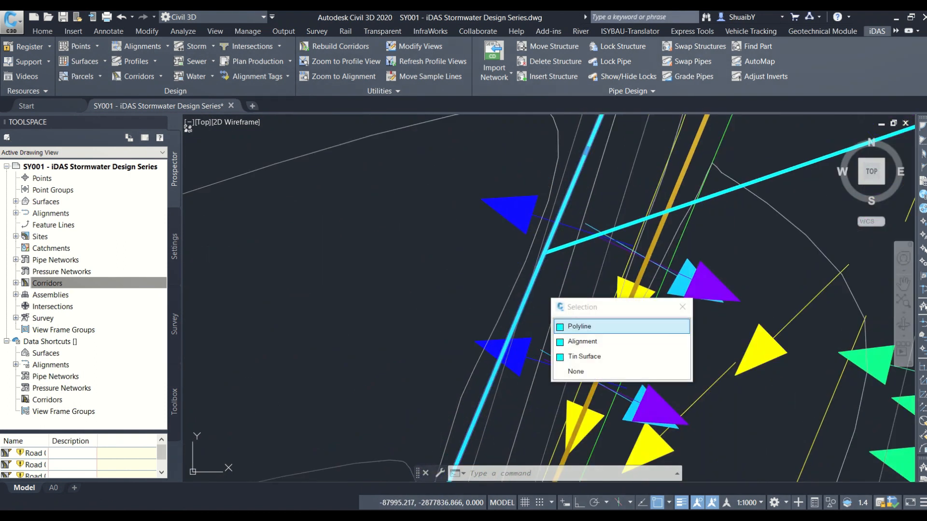
click(593, 330)
scroll(542, 250, up, 4)
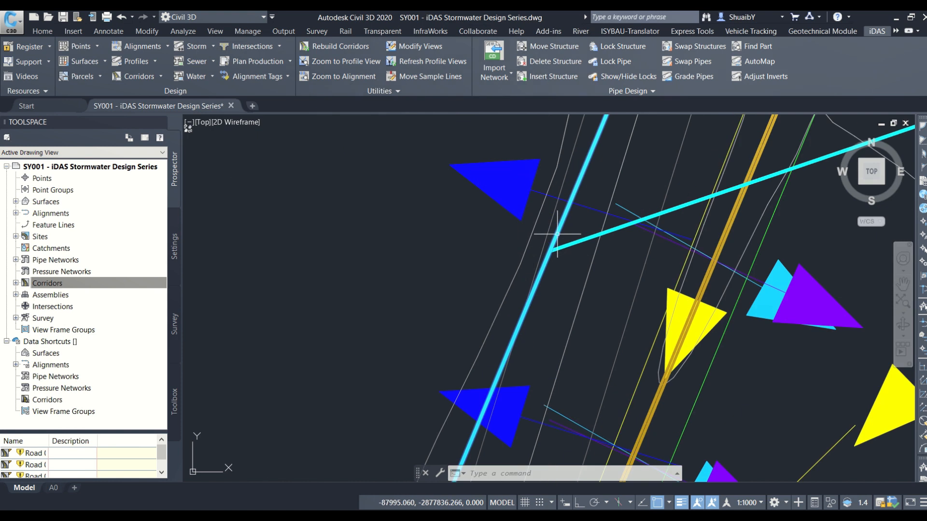
scroll(552, 246, down, 3)
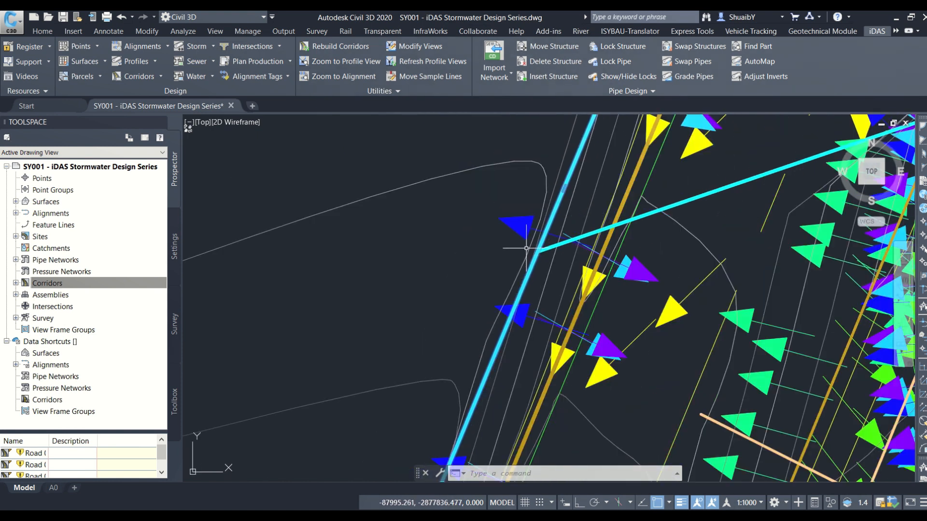
key(Escape)
key(Escape)
- Open the additional iDAS utility commands
scroll(524, 236, down, 5)
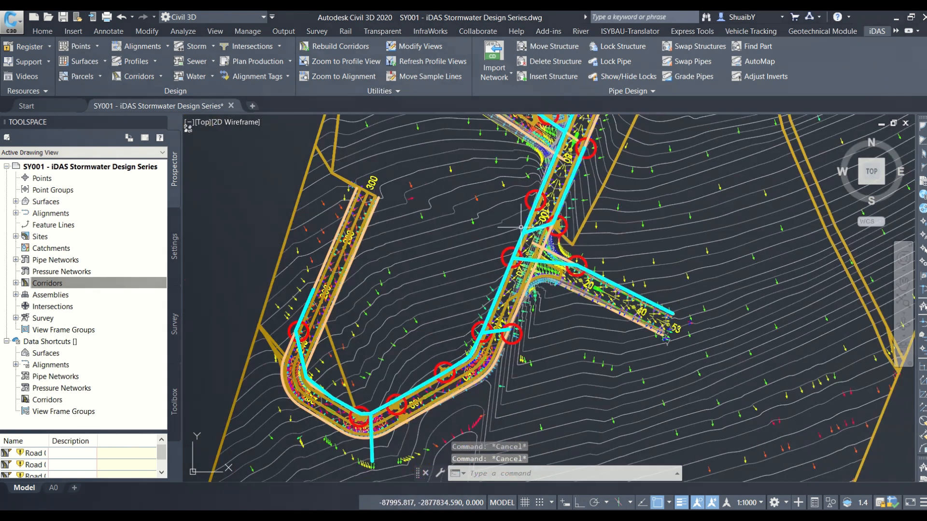
scroll(566, 268, down, 3)
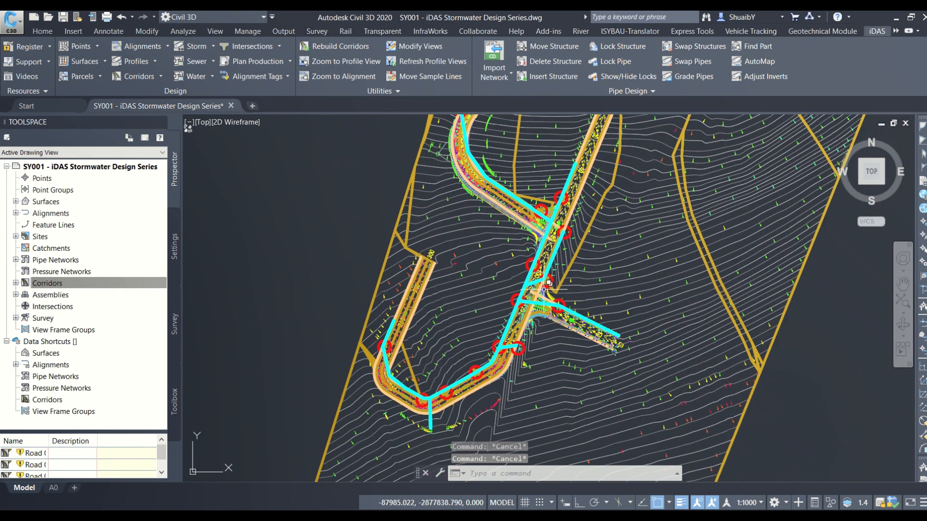
scroll(414, 410, up, 4)
scroll(414, 410, up, 4)
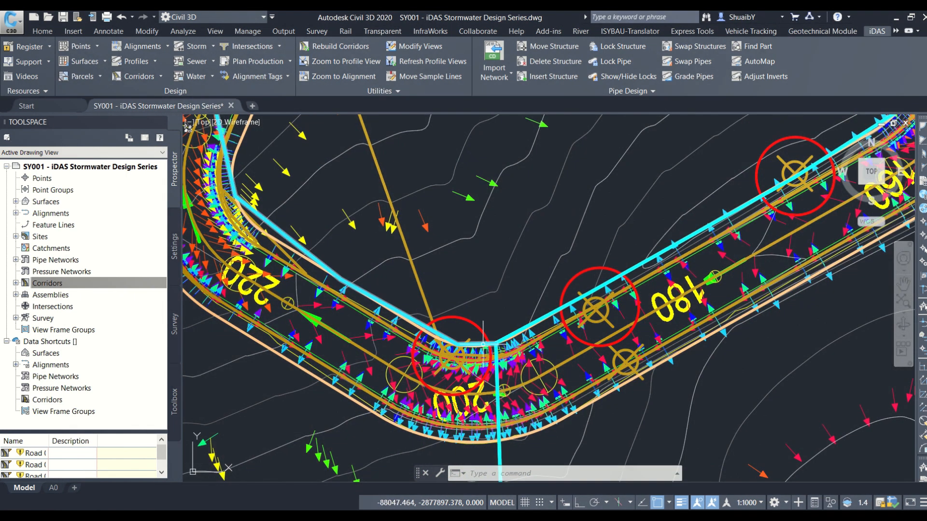
scroll(483, 344, down, 6)
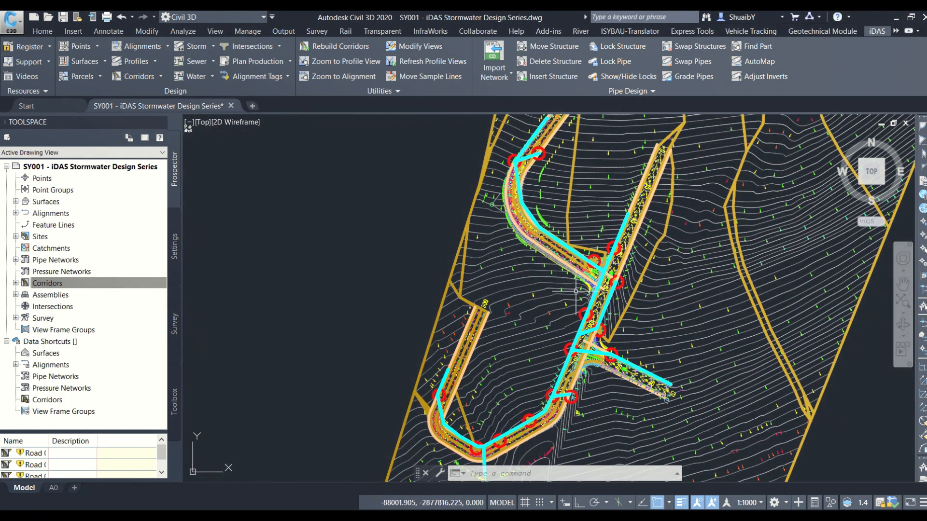
click(372, 91)
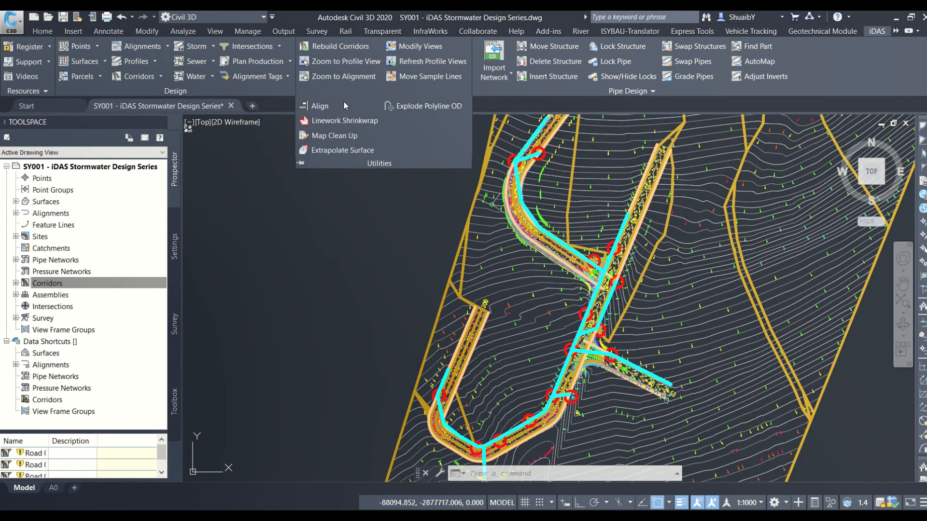
- Start Map Clean Up and manually select the stormwater polylines across the site, filtered to the layer ACAD - Stormwater PLINE
click(333, 135)
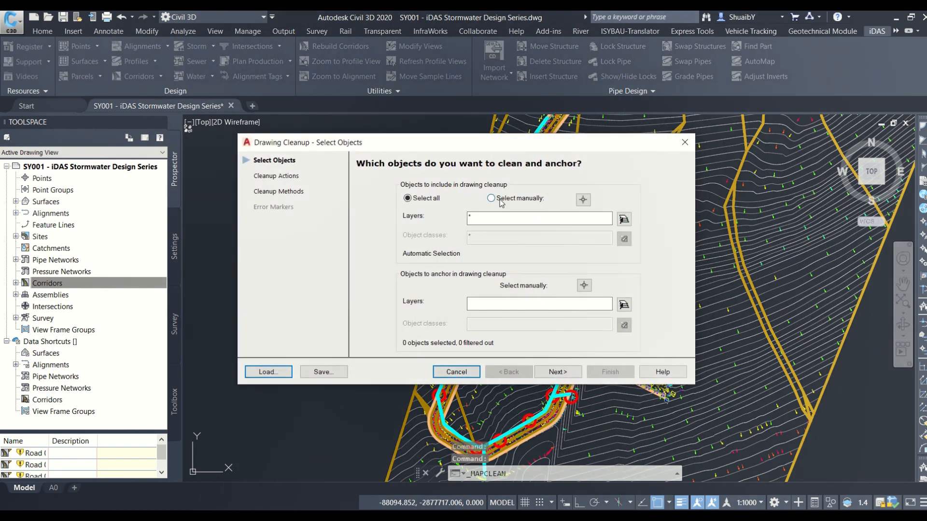
click(624, 218)
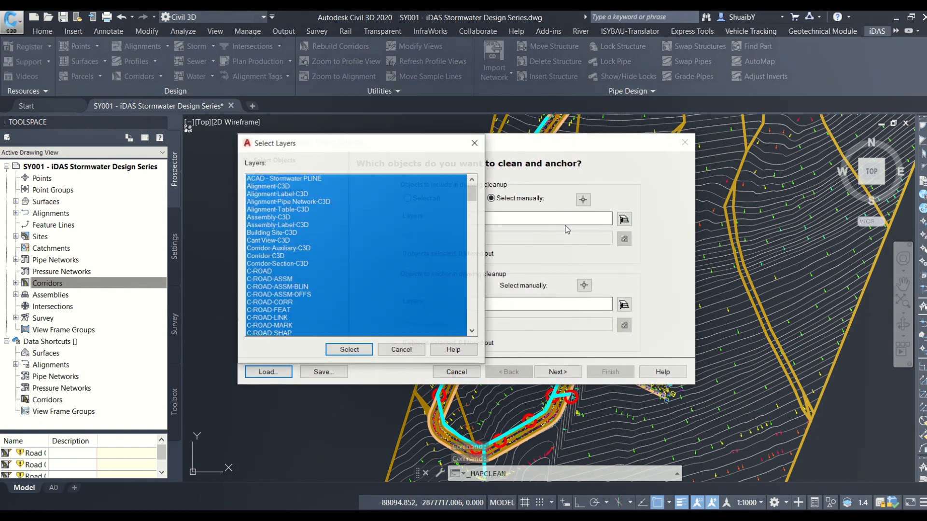
click(293, 179)
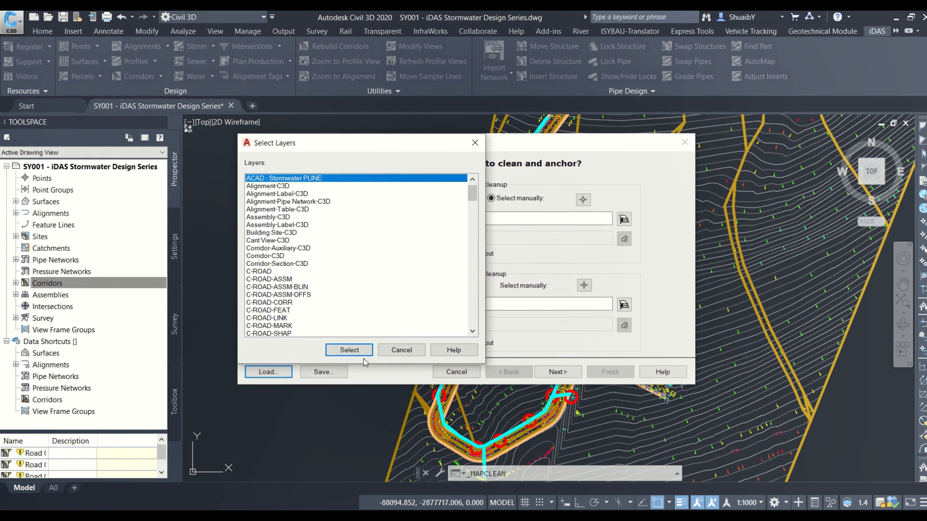
click(350, 350)
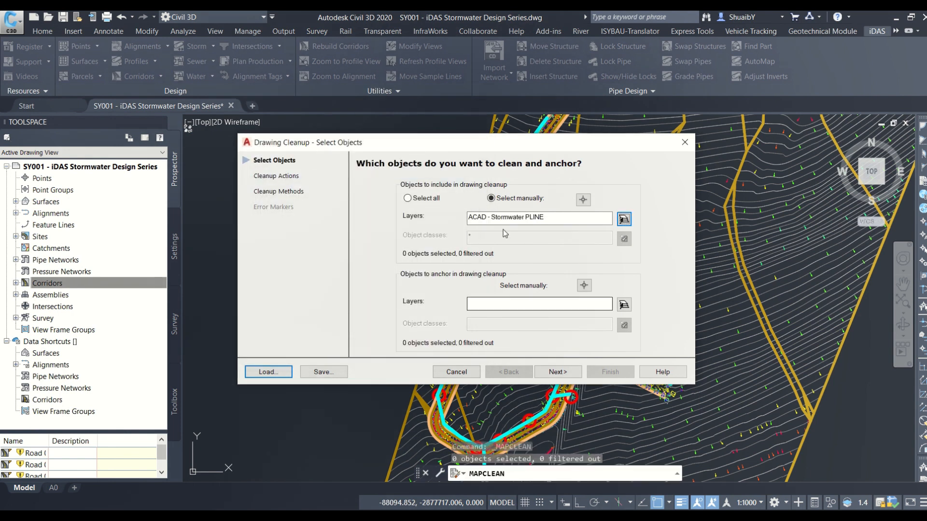
click(583, 199)
scroll(452, 375, down, 3)
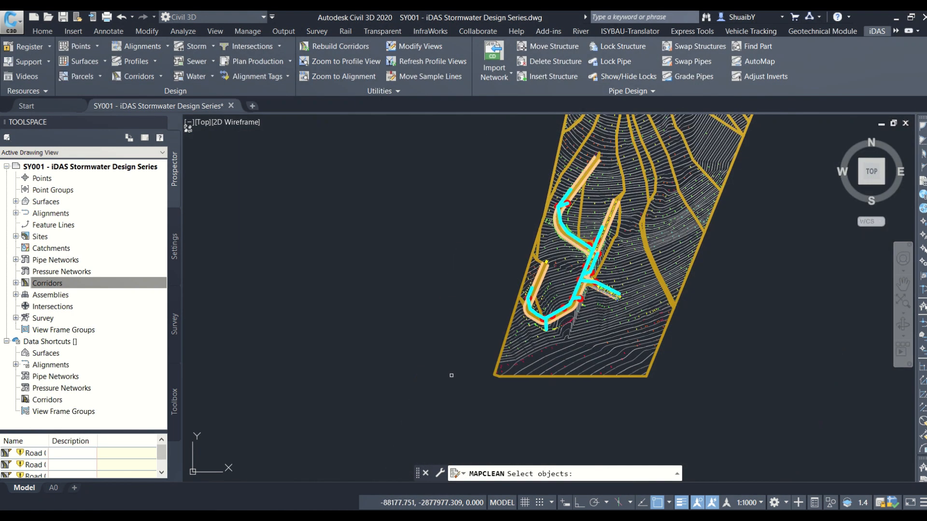
click(452, 375)
click(690, 141)
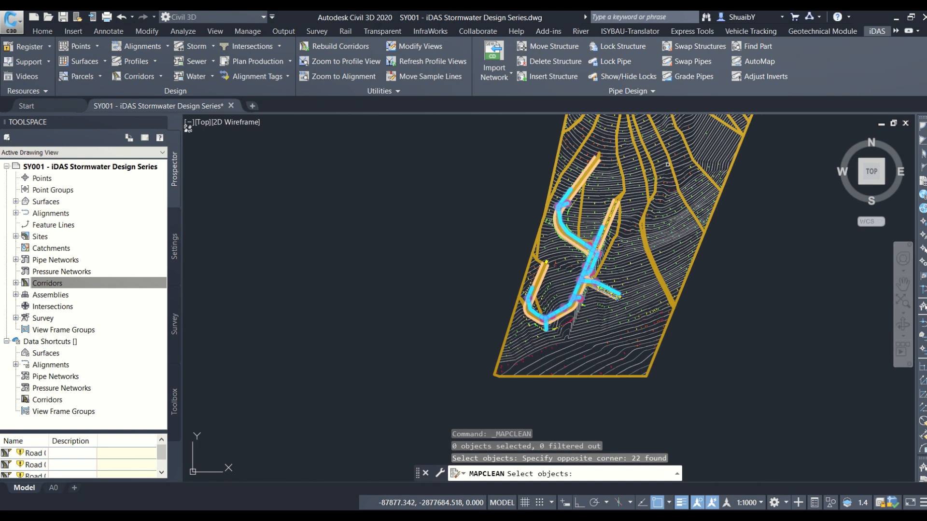
key(Return)
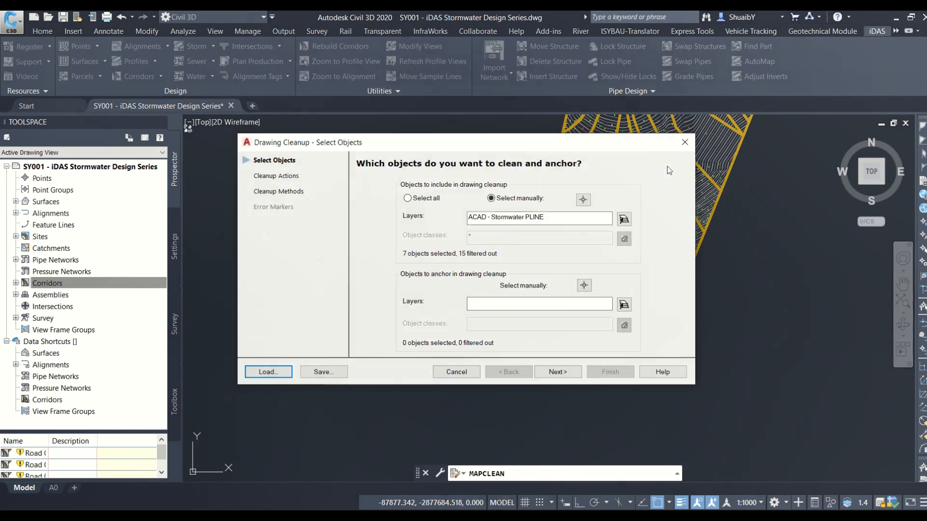
- Add the Break Crossing Objects cleanup action and run the cleanup with the method Modify original objects
click(558, 372)
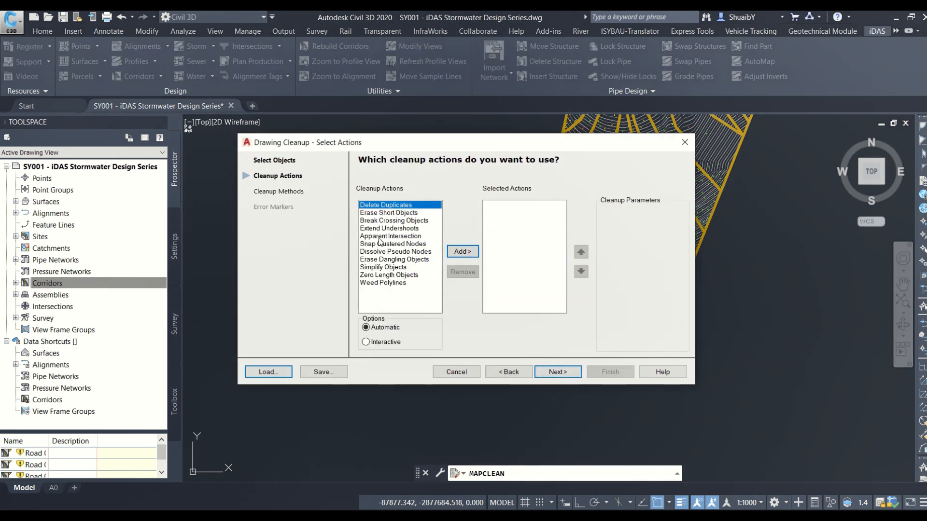
click(379, 221)
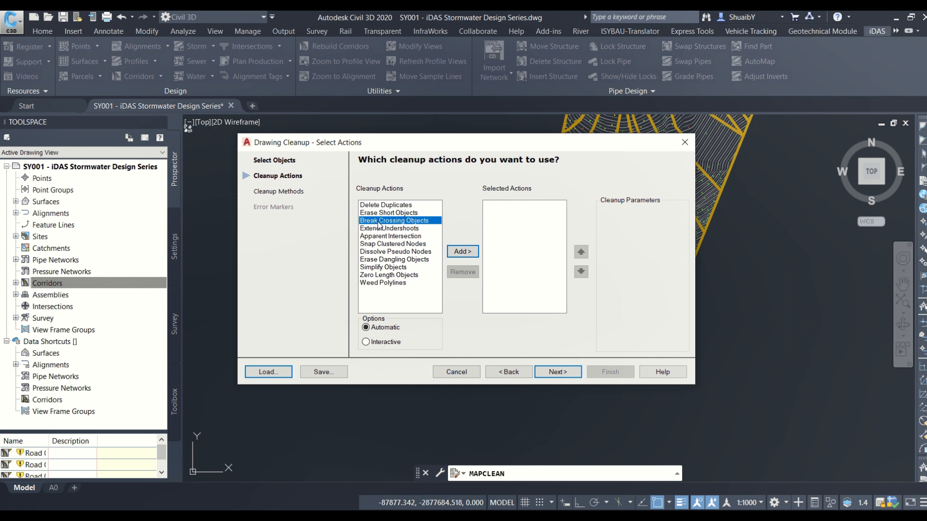
click(462, 251)
click(558, 372)
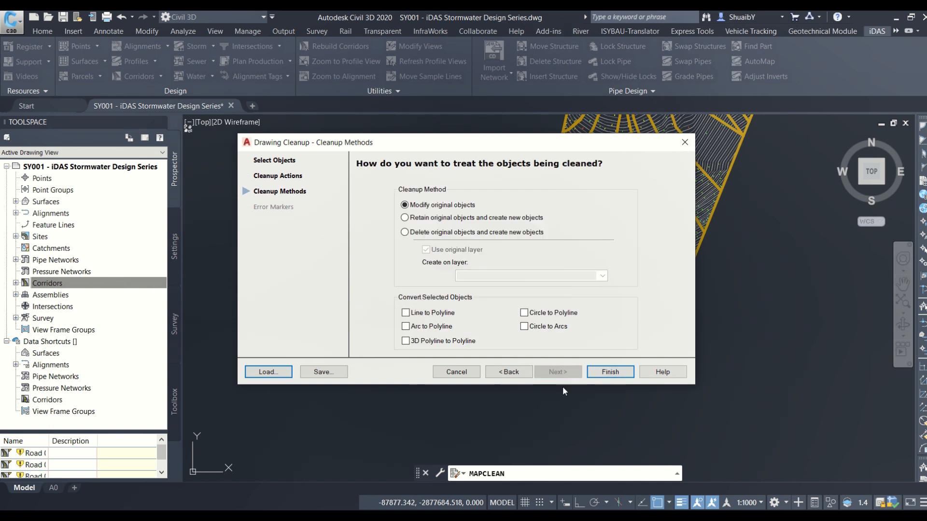
click(609, 372)
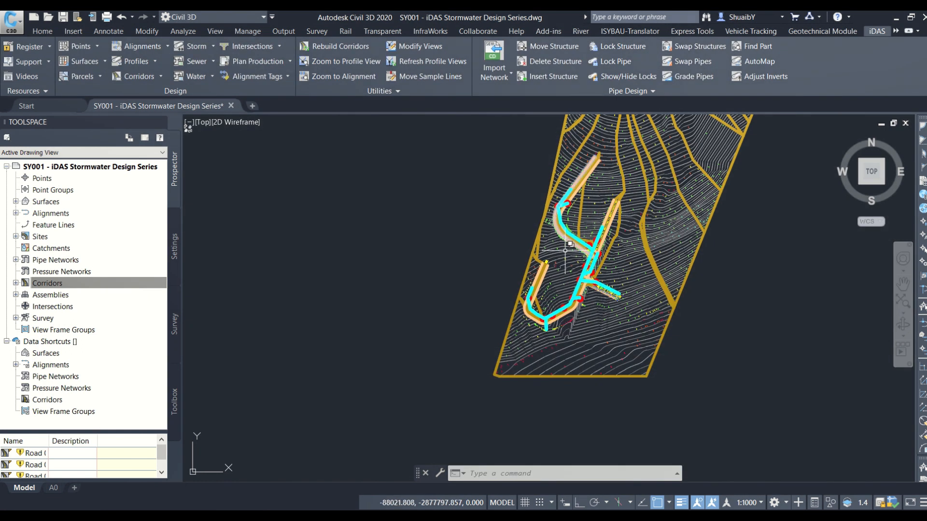
- Examine the main stormwater polyline at the circled branch junction to check whether it is split there
scroll(611, 316, up, 10)
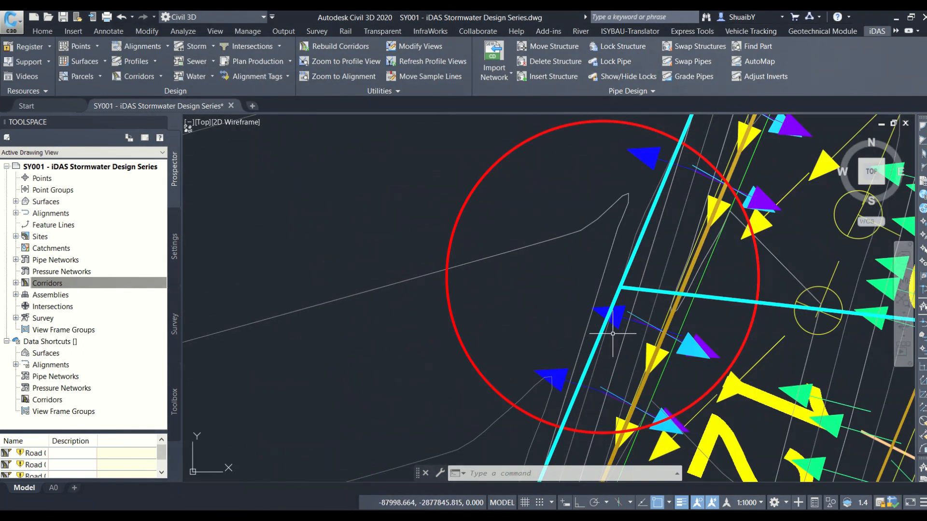
click(613, 305)
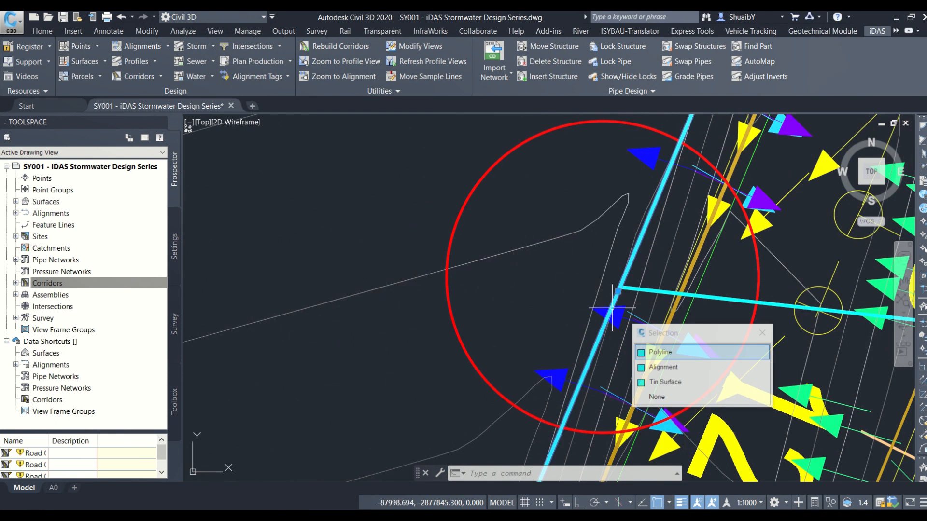
click(625, 263)
scroll(626, 266, up, 4)
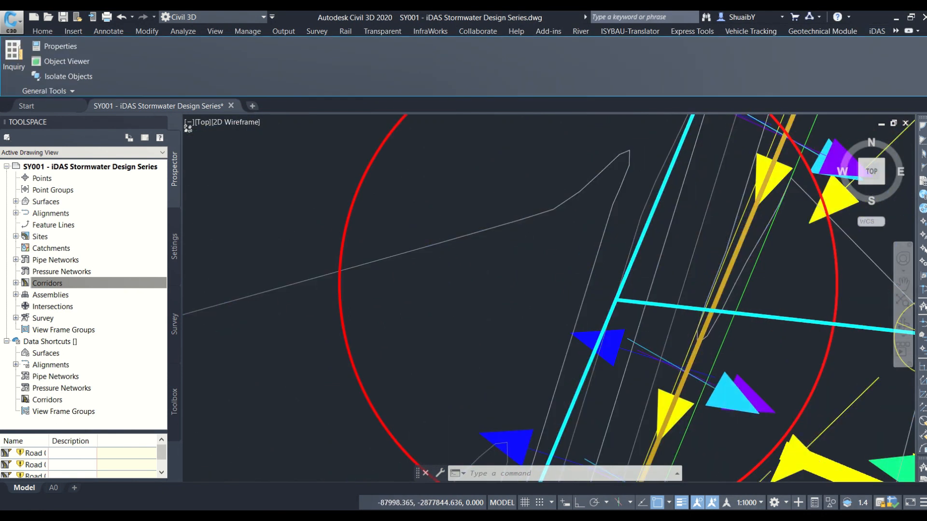
key(Escape)
click(615, 268)
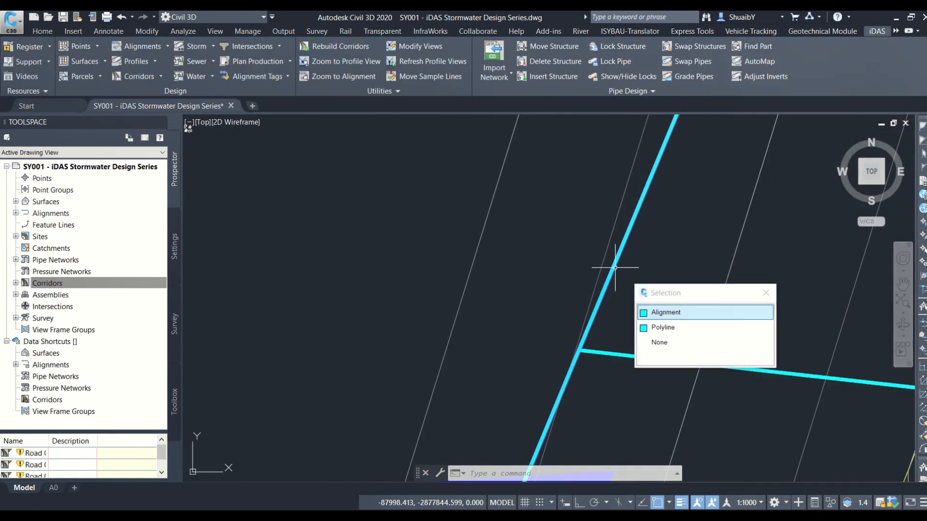
key(Escape)
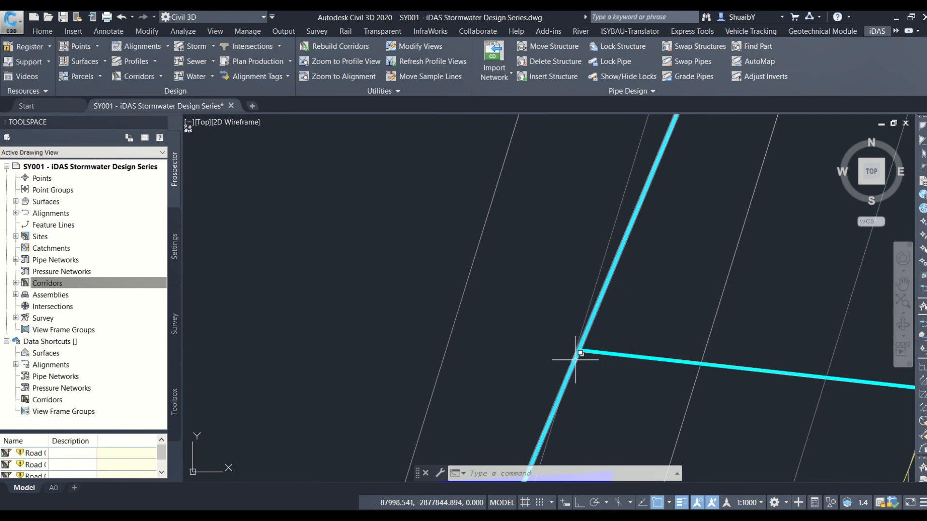
click(579, 355)
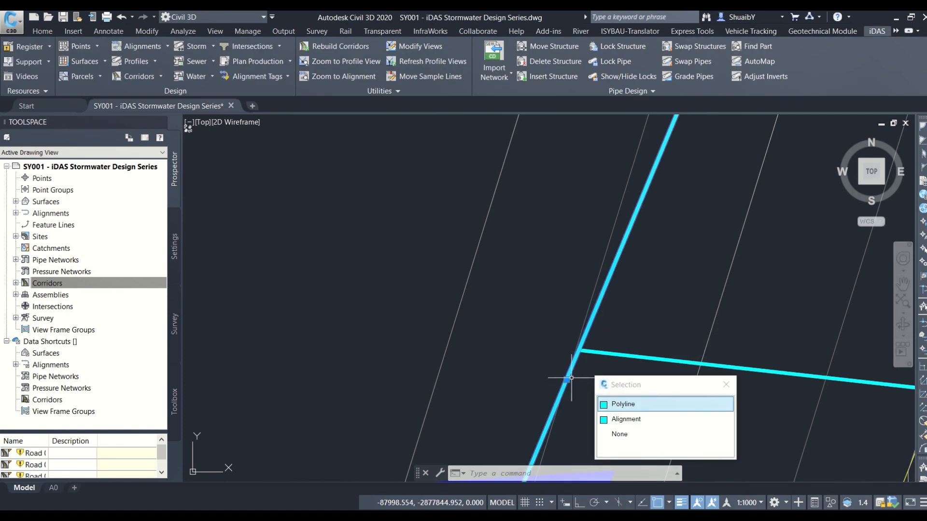
mouse_move(567, 380)
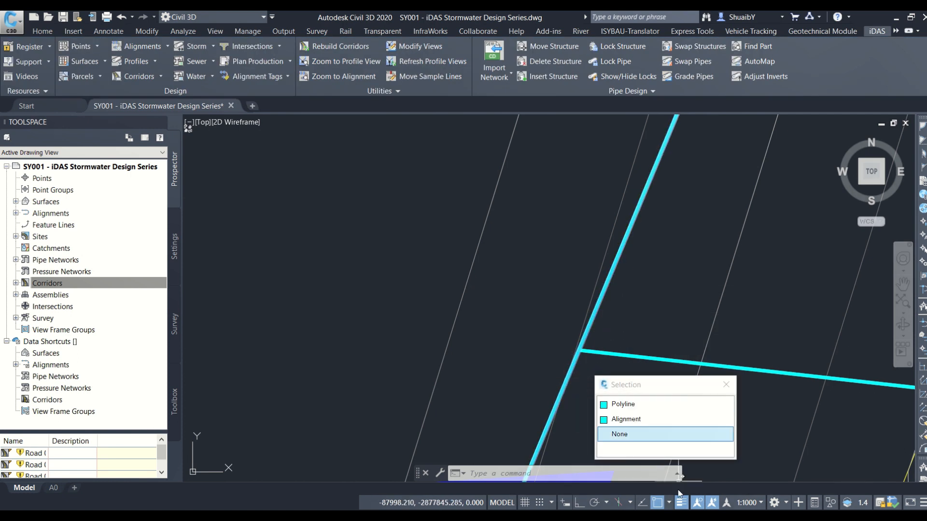
- Toggle the Intersection object snap and try to stretch the main polyline from its grip just below the branch junction
click(669, 503)
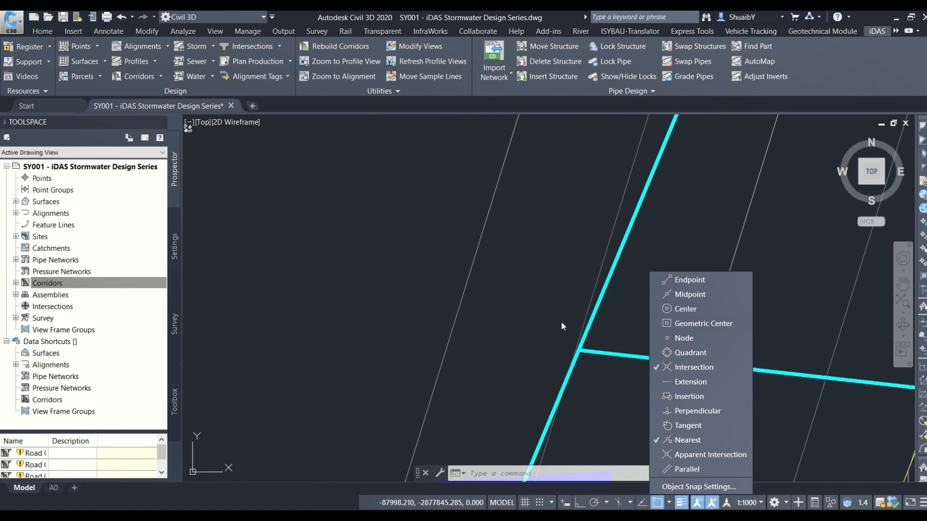
click(687, 368)
click(572, 371)
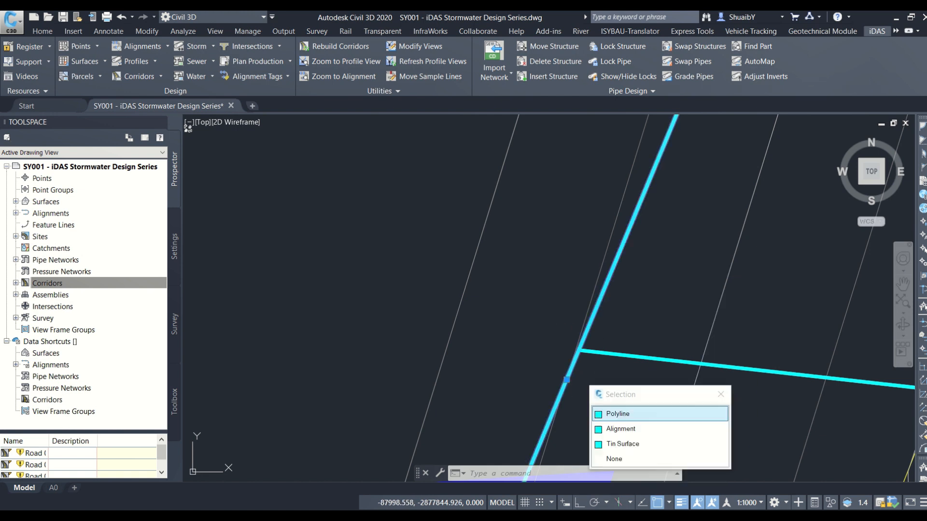
click(567, 379)
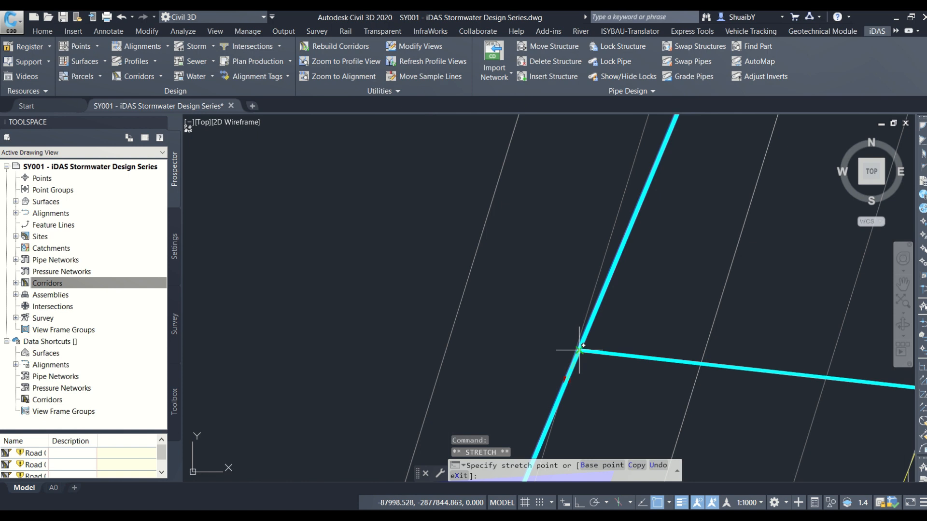
key(Escape)
- Examine the main and branch polylines at the neighbouring junction for a break, and review the whole cleaned stormwater layout
scroll(458, 311, down, 8)
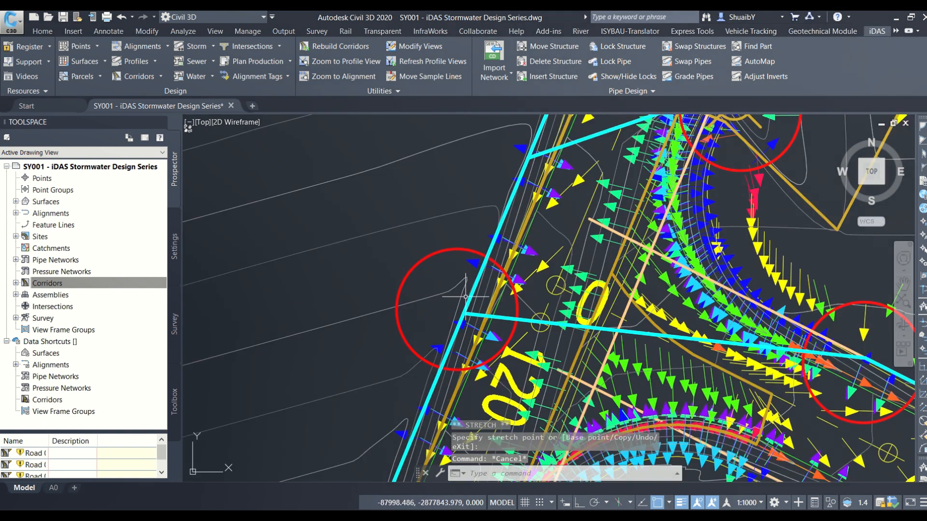
scroll(512, 300, up, 4)
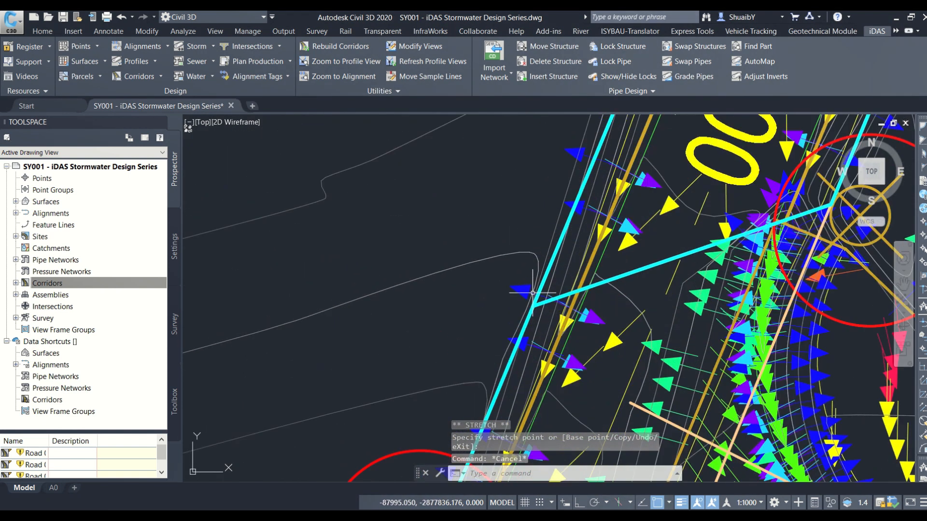
scroll(532, 293, up, 2)
click(526, 332)
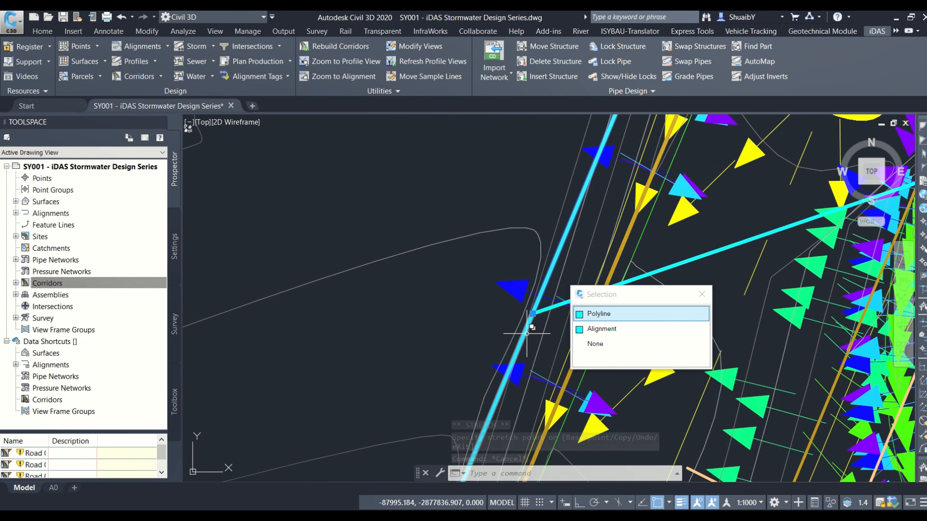
click(543, 314)
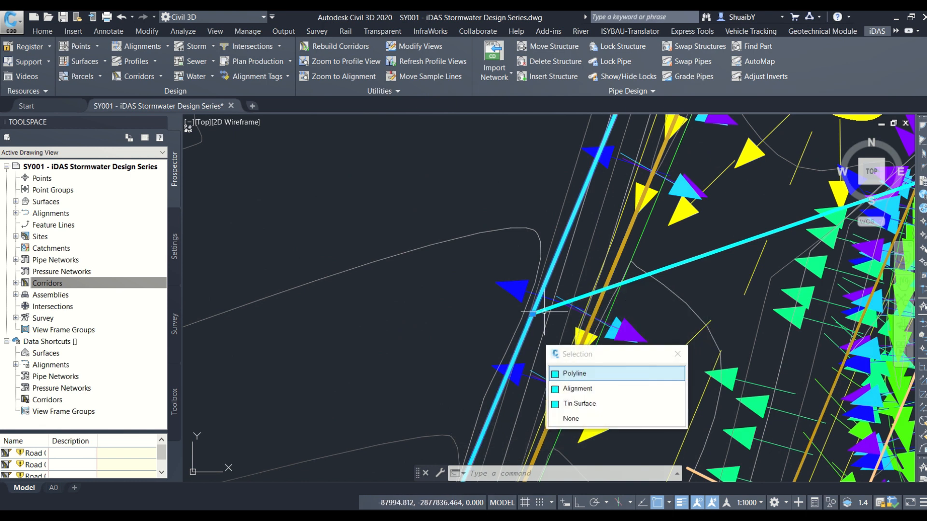
click(574, 373)
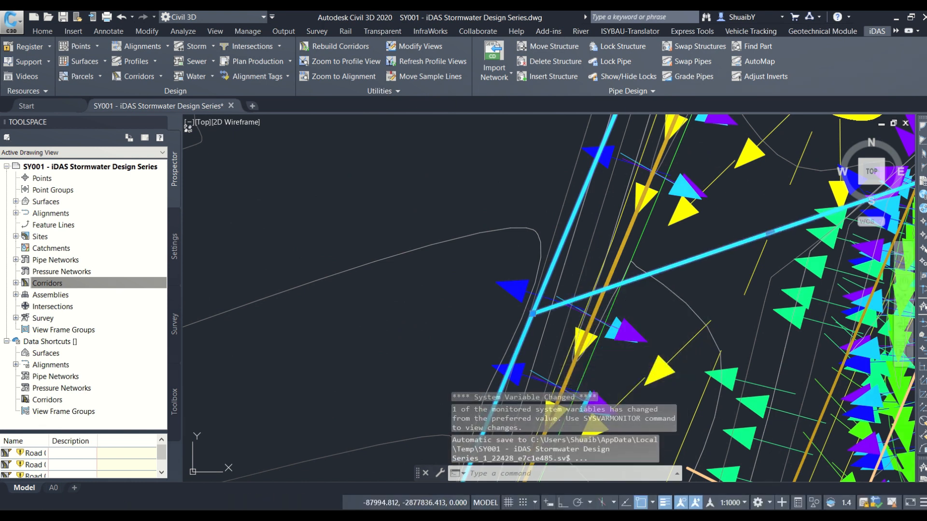
scroll(513, 249, down, 2)
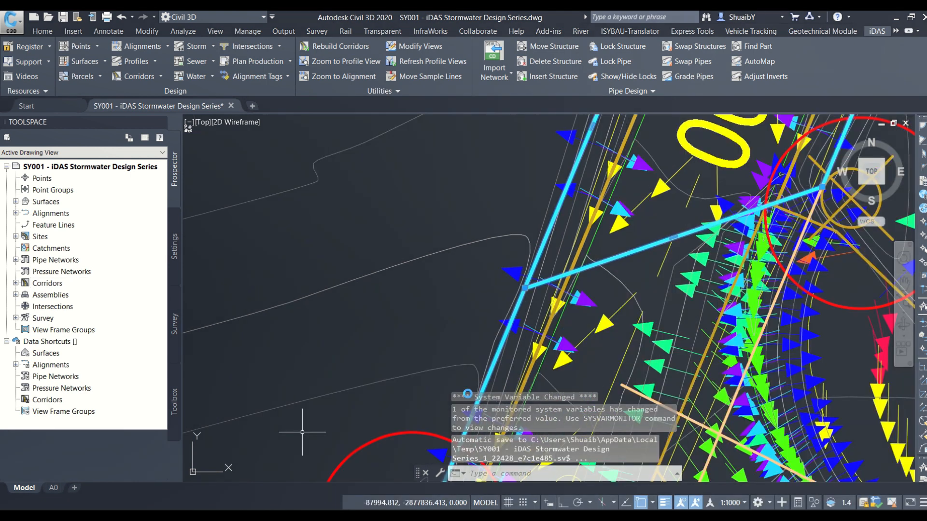
key(Escape)
key(Escape)
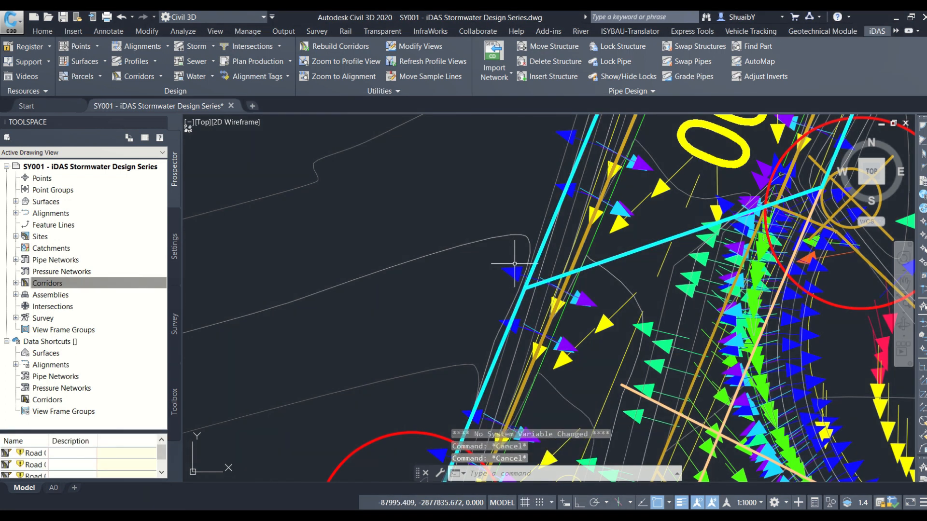
scroll(512, 272, down, 3)
scroll(512, 273, down, 4)
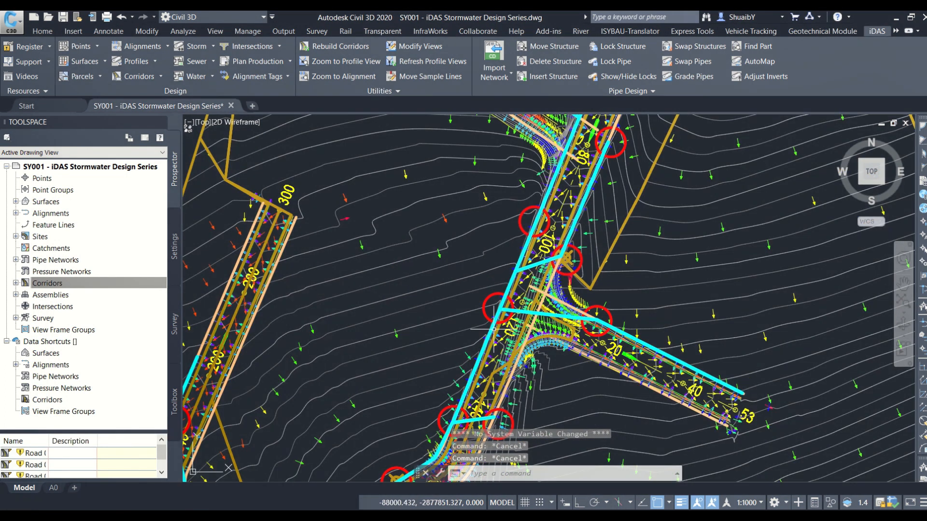
middle_drag(535, 274, 610, 294)
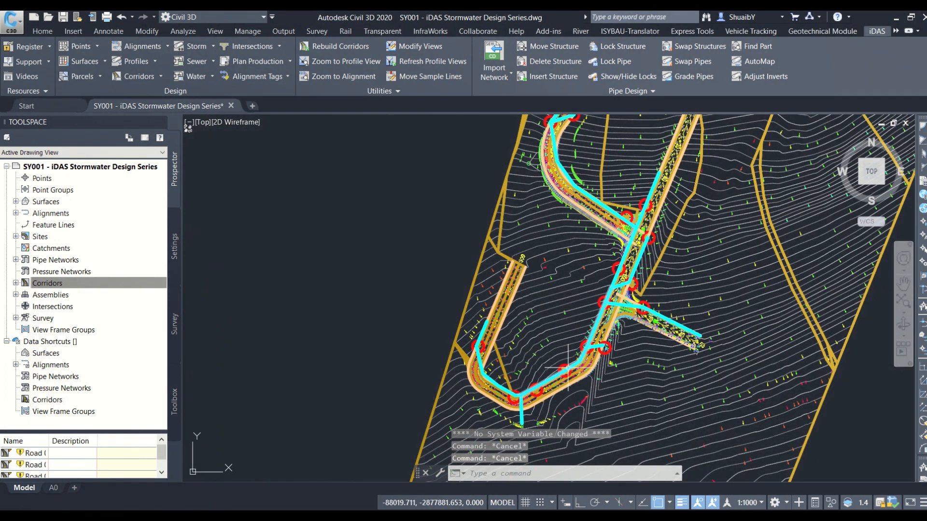
scroll(552, 314, down, 3)
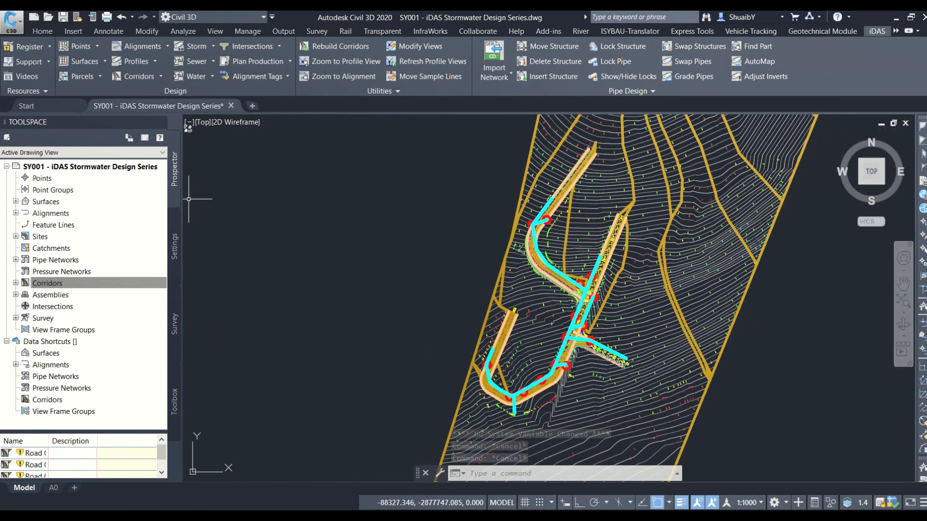
- Start the Storm Water Wizard for Stormwater Network 01, keeping the ROCLA 1 000 mm MANHOLE structure and 600mm Class 75 pipe
click(211, 63)
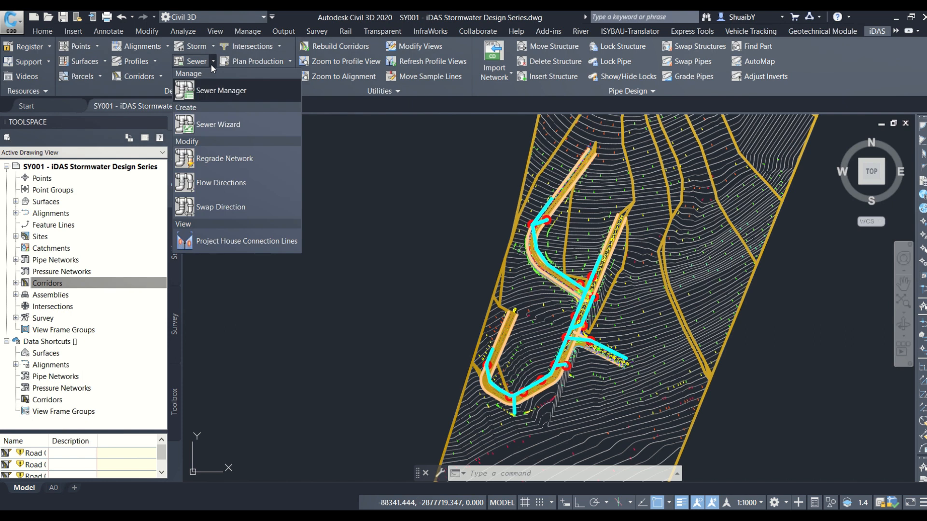
click(213, 48)
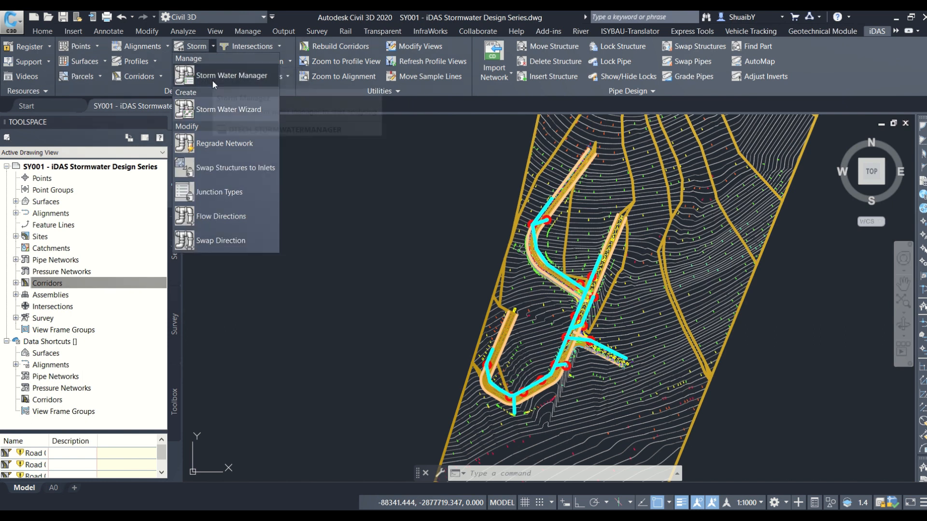
click(222, 110)
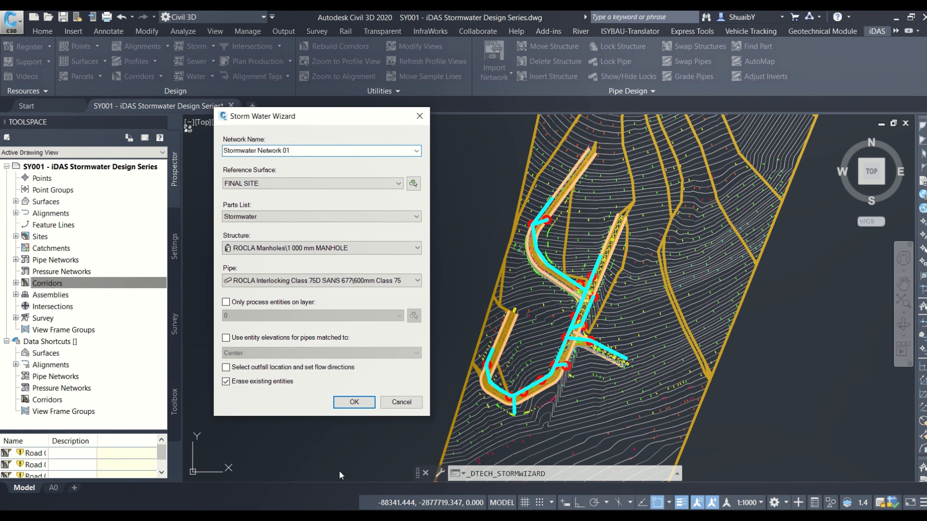
click(286, 249)
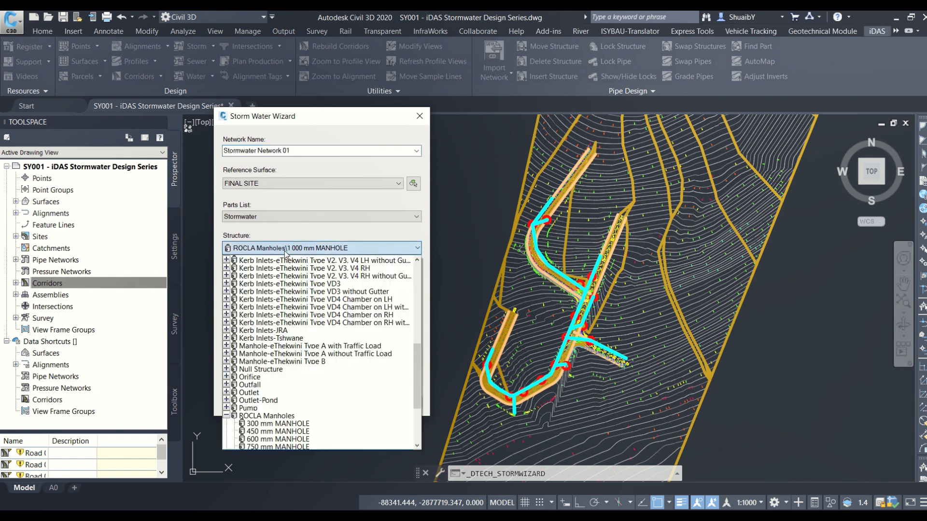
click(285, 248)
click(286, 281)
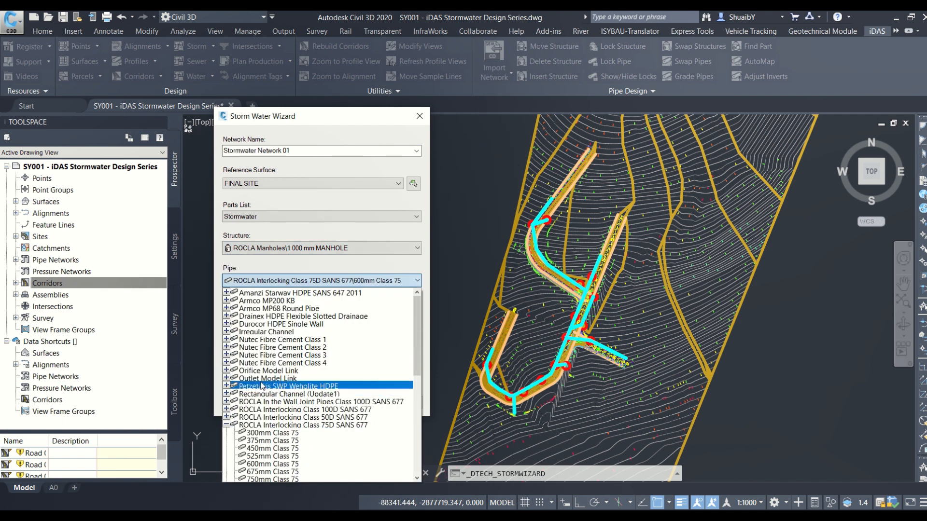
click(309, 287)
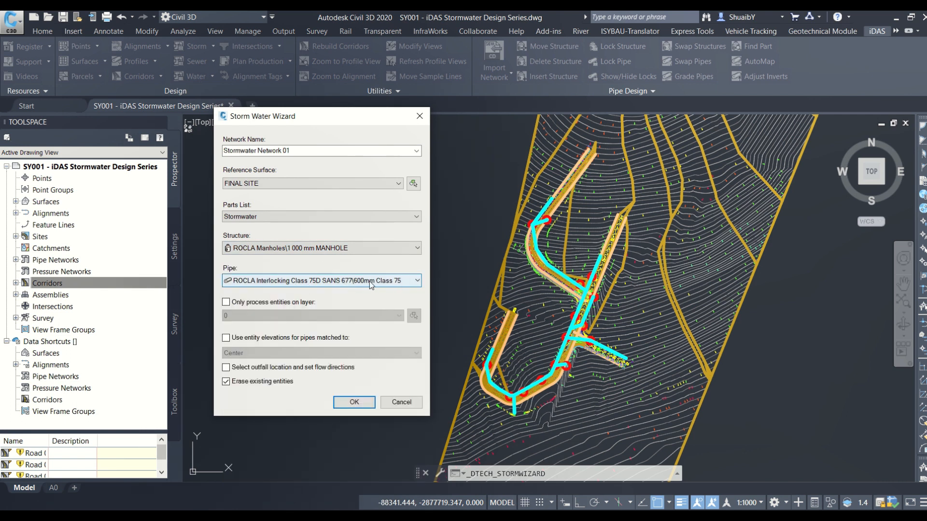
- Restrict the wizard to entities on the layer ACAD - Stormwater PLINE and accept the network settings
click(246, 303)
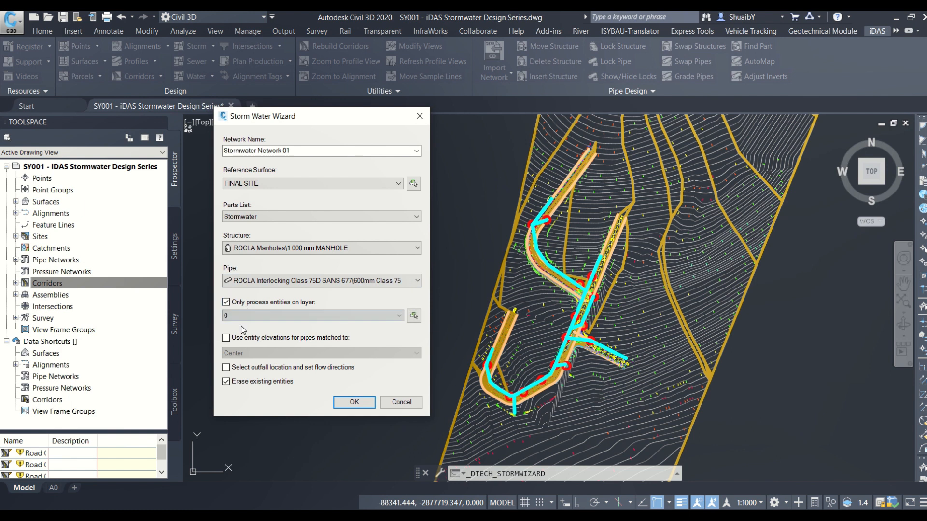
click(242, 316)
click(263, 88)
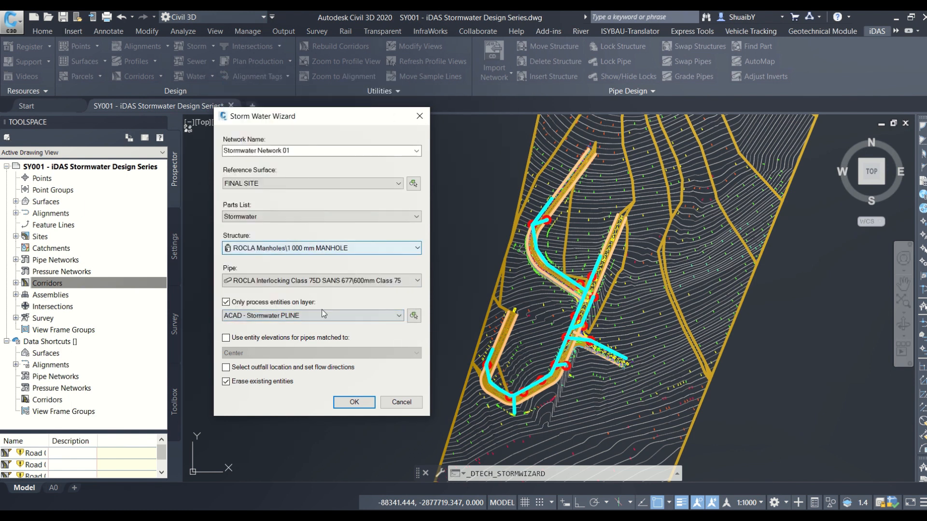
click(356, 401)
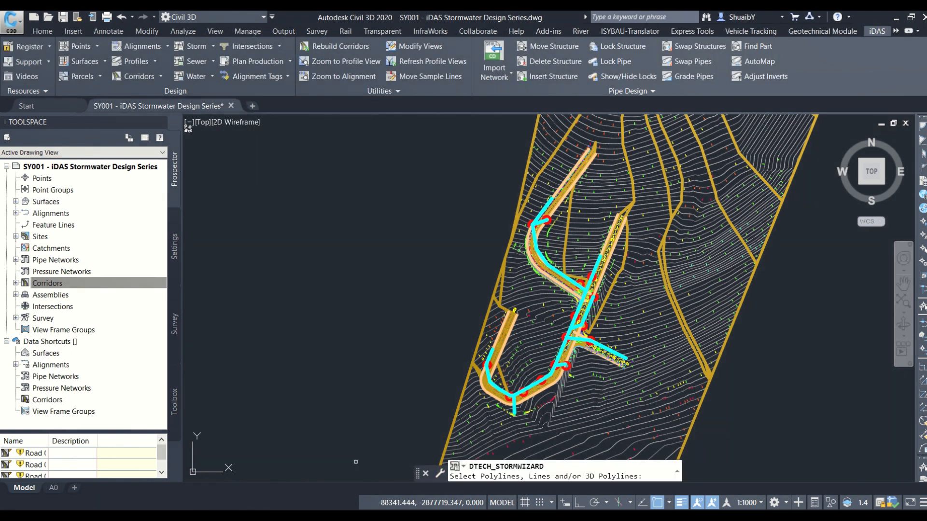
- Select all stormwater polylines with a window around the whole site and convert them into the pipe network
click(356, 461)
click(734, 133)
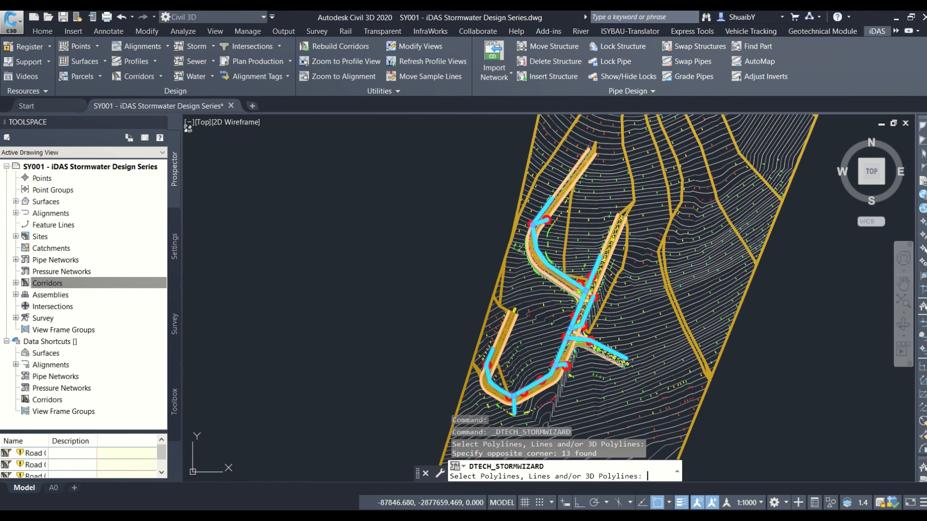
key(Return)
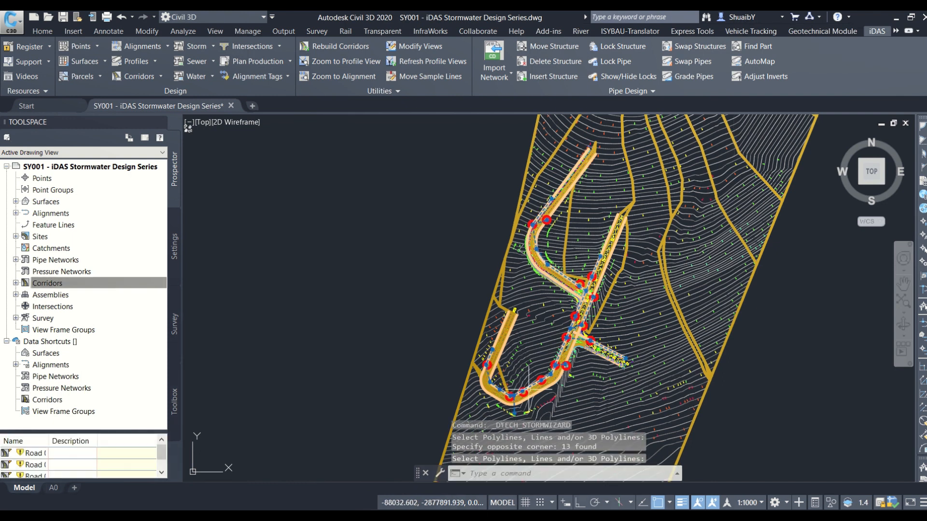
- Examine the manholes and pipes of the new stormwater network along the roads and at the junctions
scroll(613, 307, up, 8)
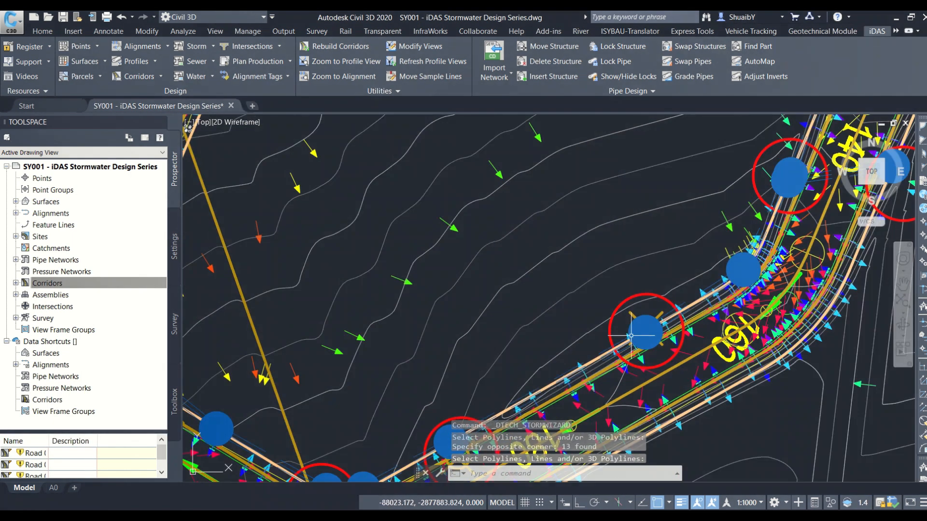
scroll(612, 307, down, 8)
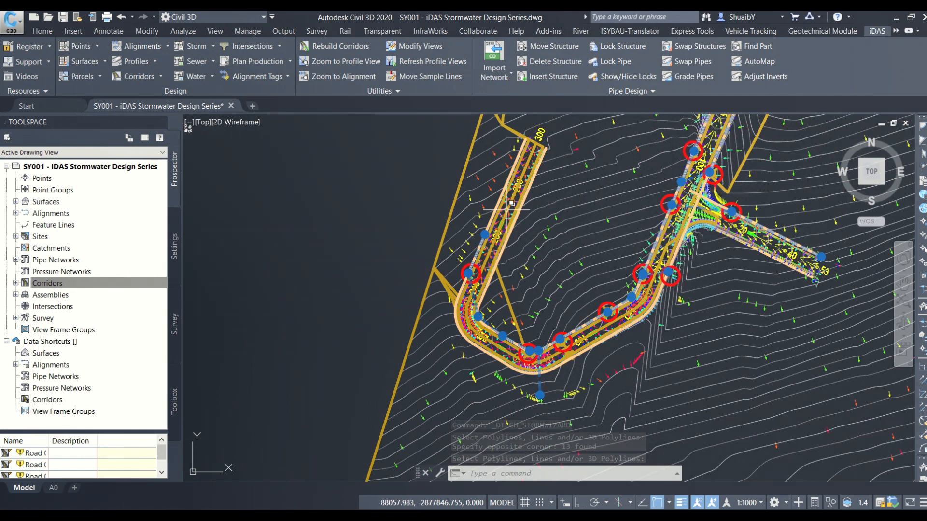
scroll(466, 333, up, 2)
scroll(505, 256, up, 3)
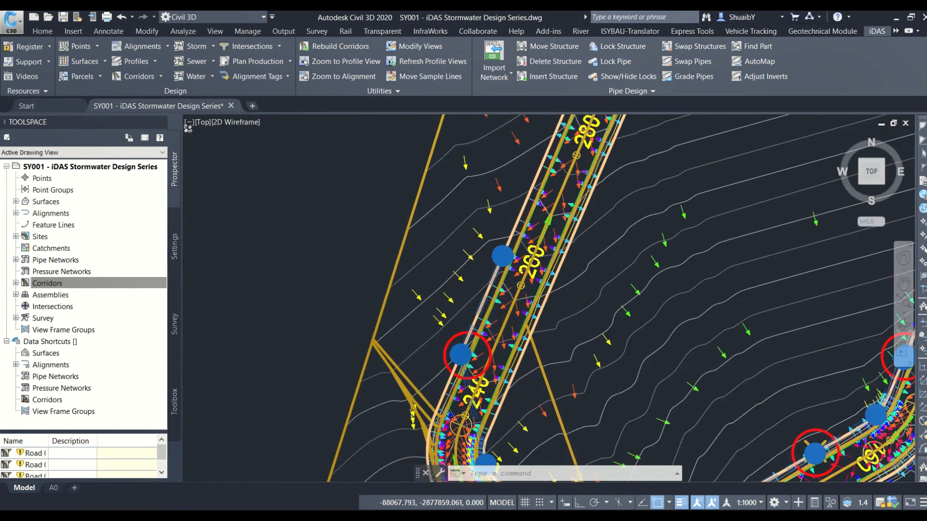
scroll(506, 246, down, 3)
middle_drag(538, 290, 472, 278)
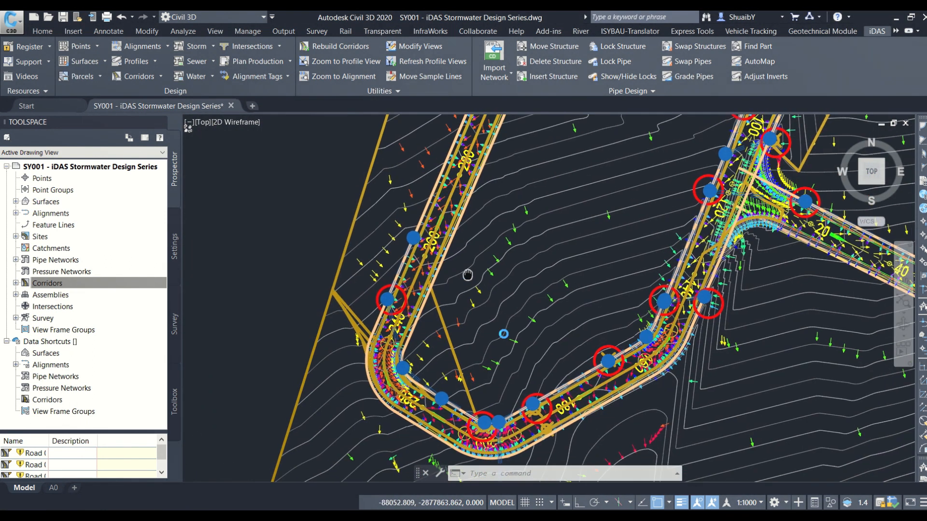
middle_drag(653, 253, 485, 454)
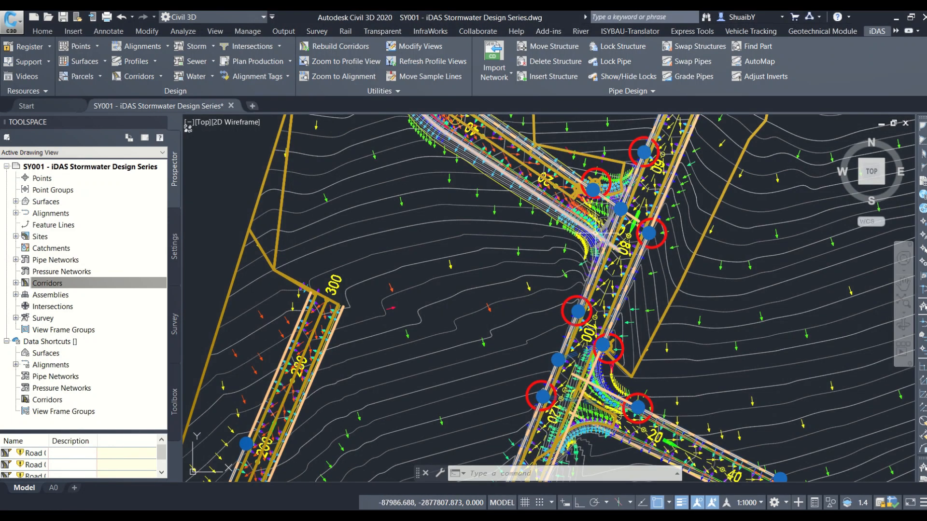
scroll(596, 233, down, 2)
scroll(625, 263, down, 2)
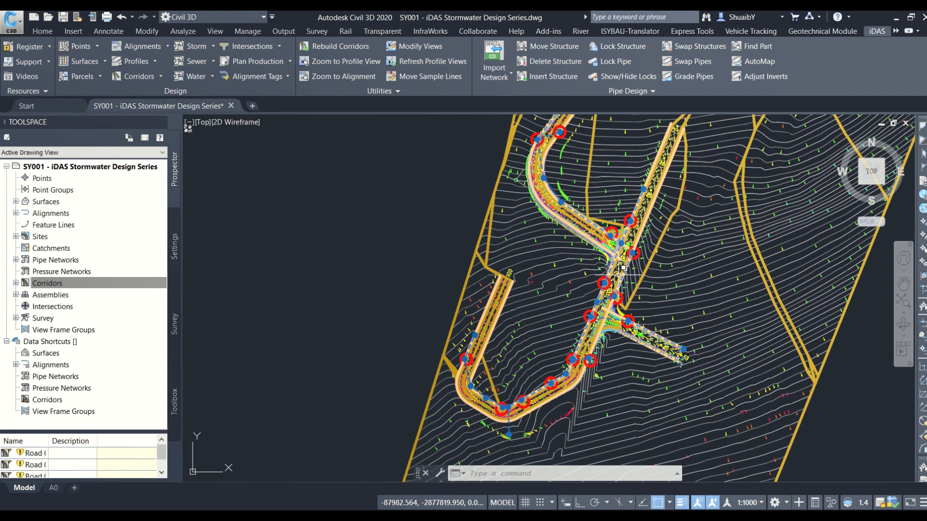
middle_drag(632, 252, 626, 319)
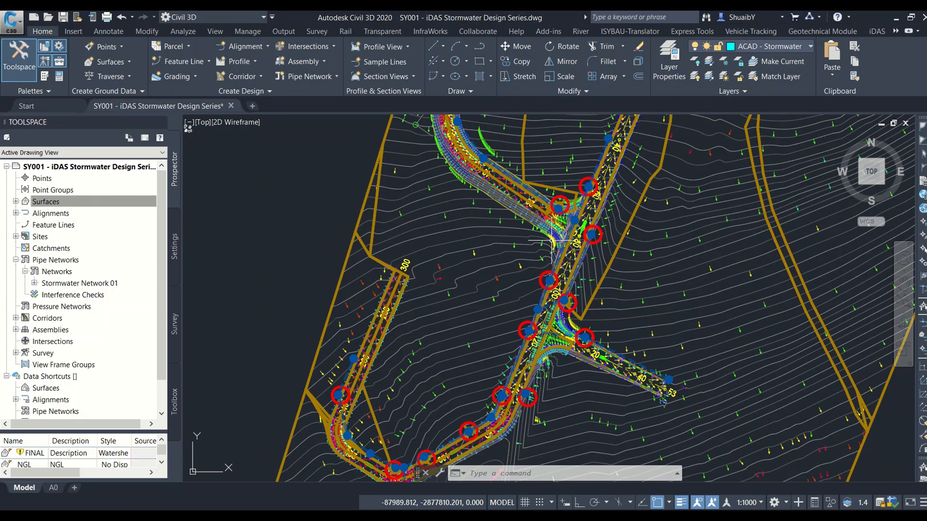
- Hide the FINAL SITE surface by setting its surface style to _No Display in its properties
scroll(459, 275, down, 2)
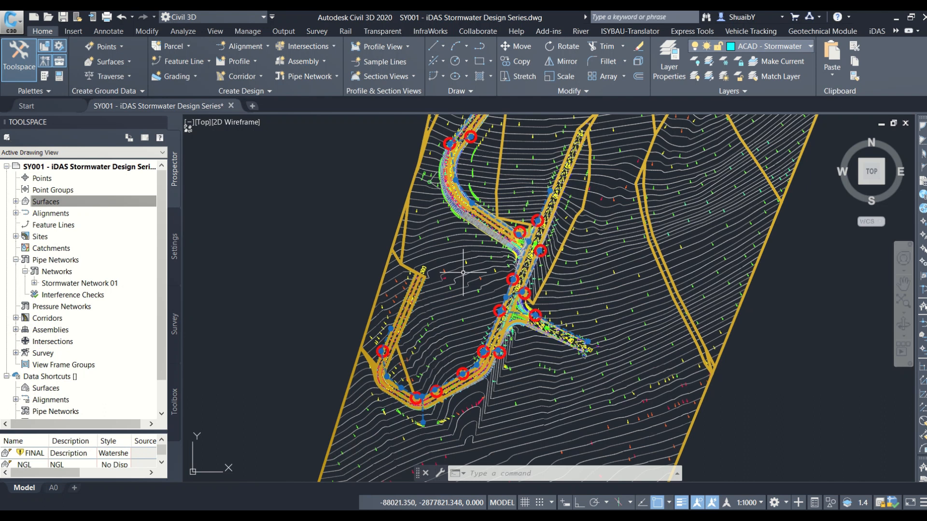
middle_drag(458, 275, 456, 324)
click(637, 303)
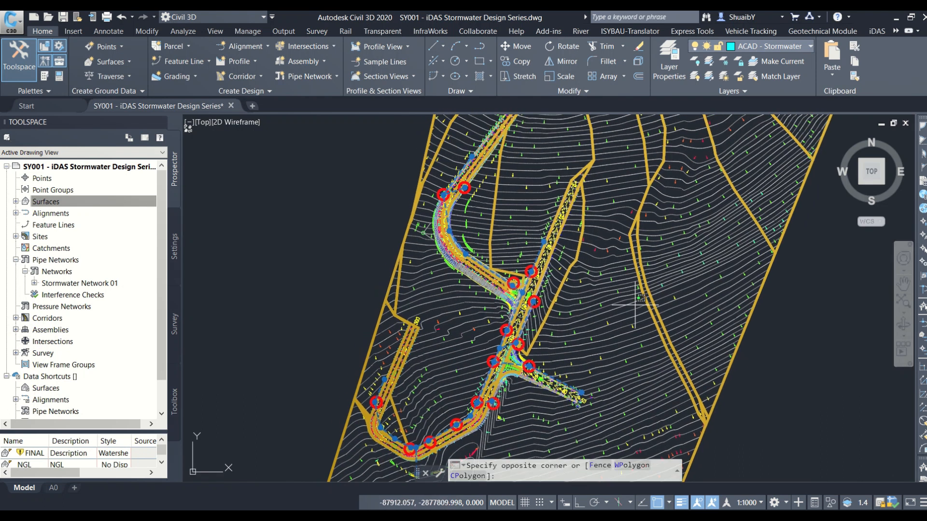
click(460, 306)
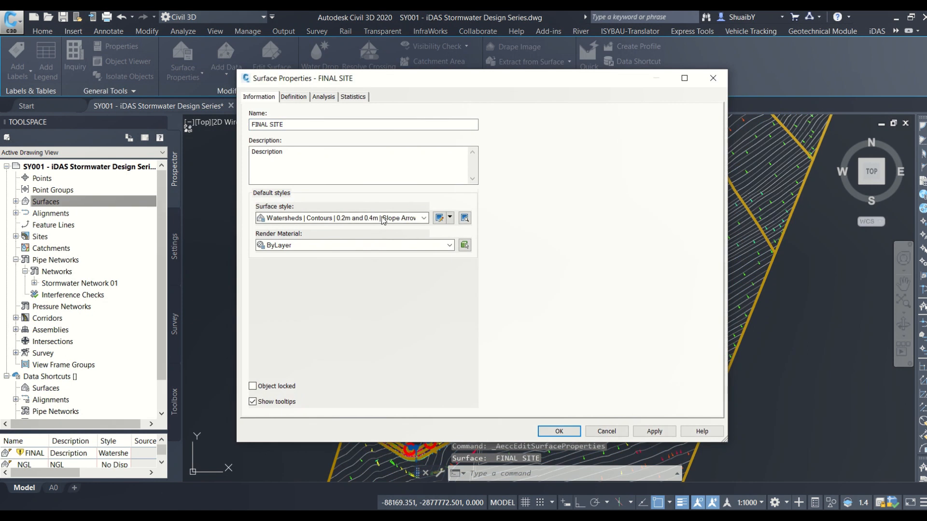
click(383, 220)
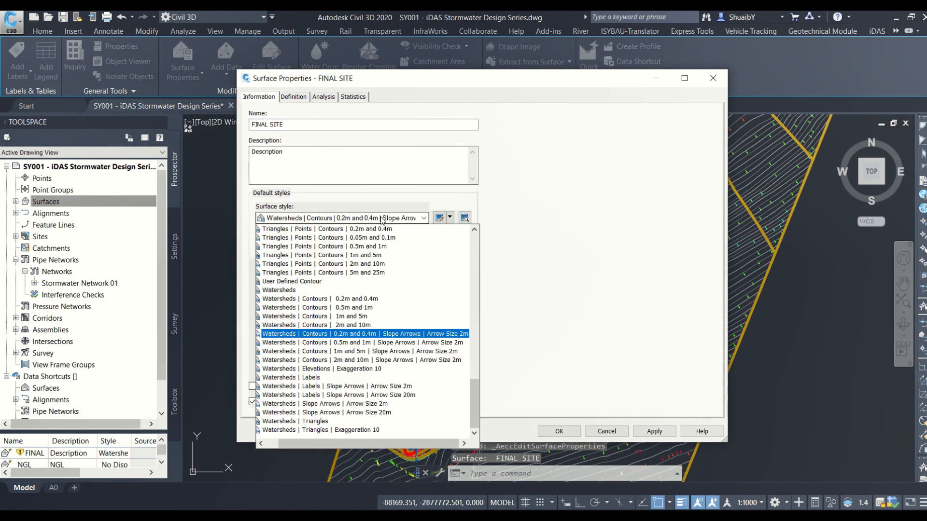
click(473, 242)
click(473, 241)
click(473, 238)
click(357, 222)
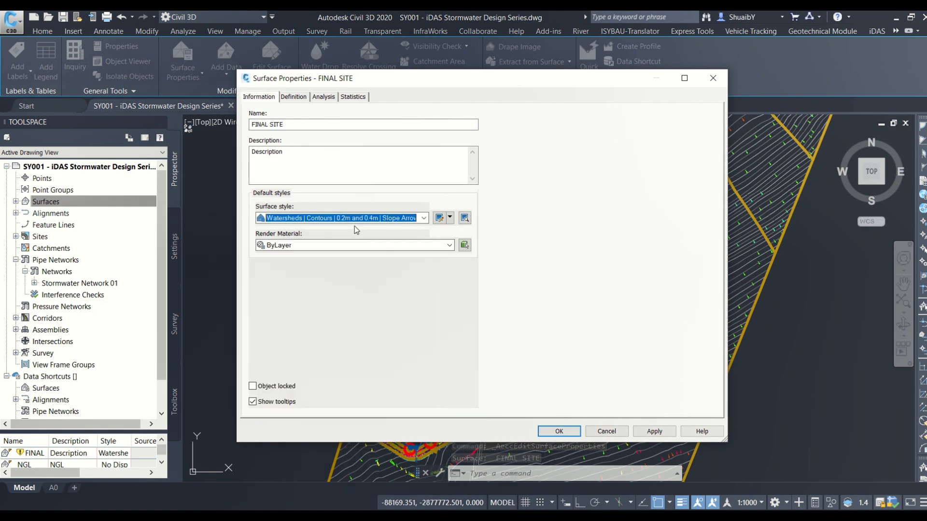
click(428, 219)
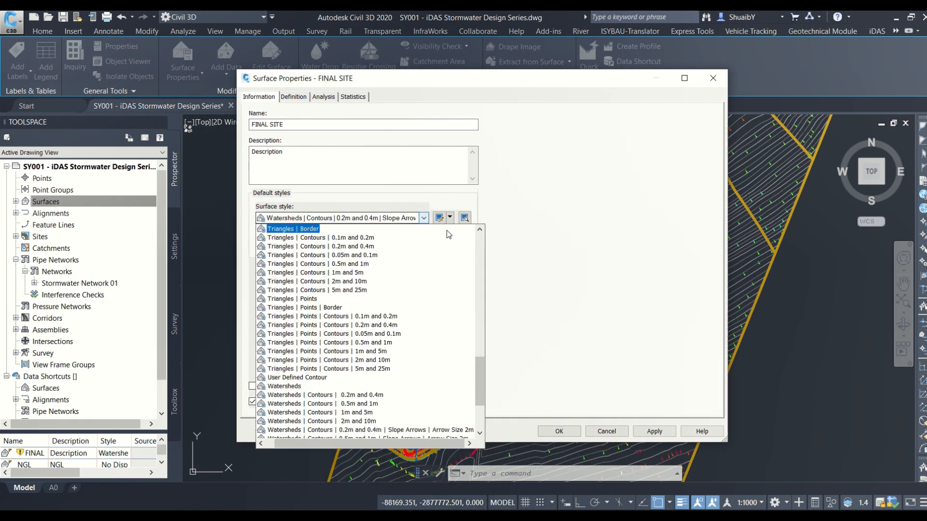
click(476, 236)
click(476, 235)
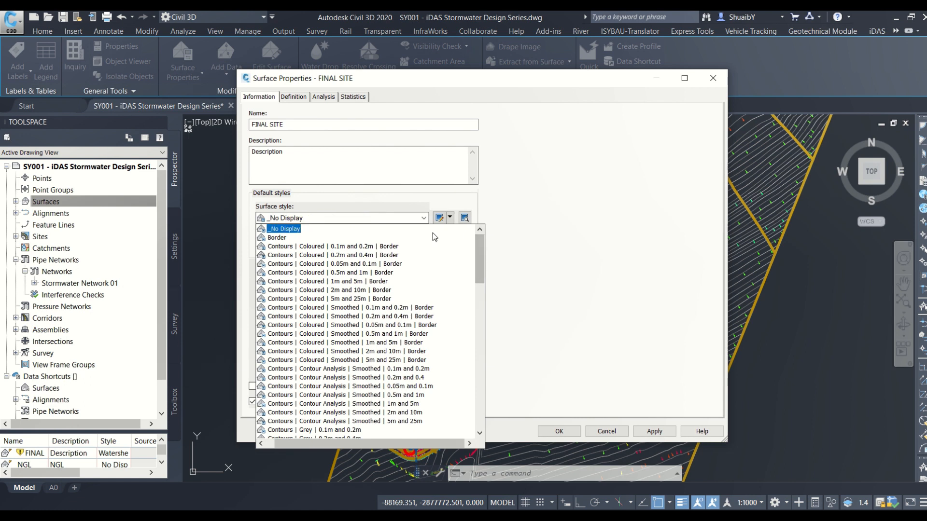
click(297, 230)
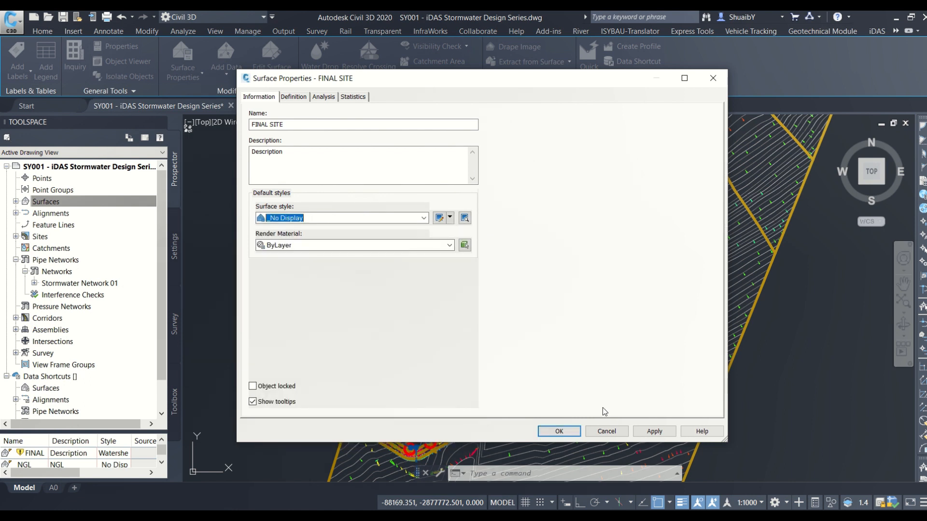
click(558, 431)
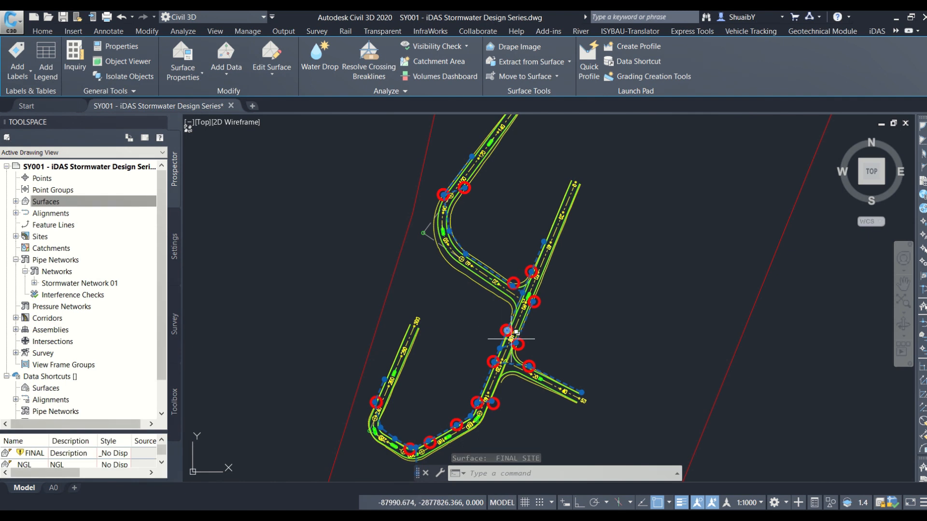
- Review the stormwater network's pipe routes and manhole positions along all roads with the surface hidden
scroll(514, 330, down, 2)
scroll(517, 328, up, 2)
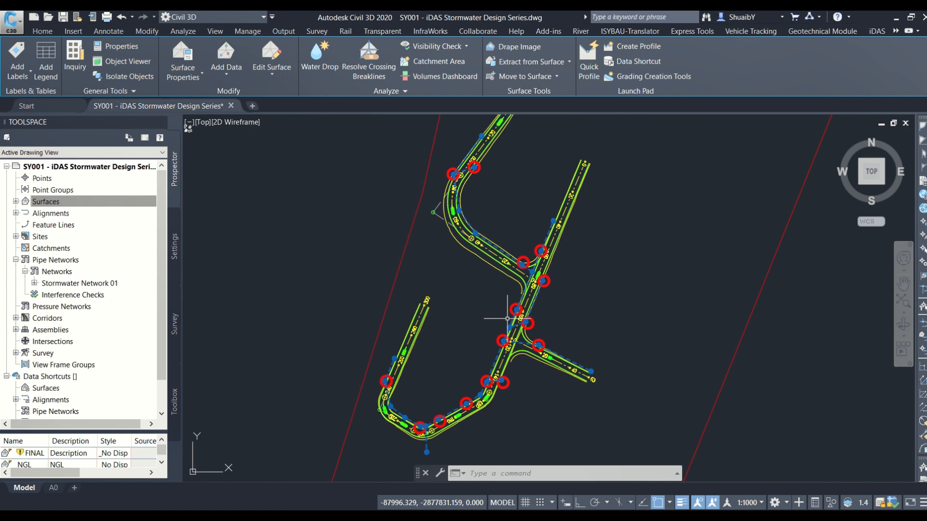
scroll(425, 335, up, 6)
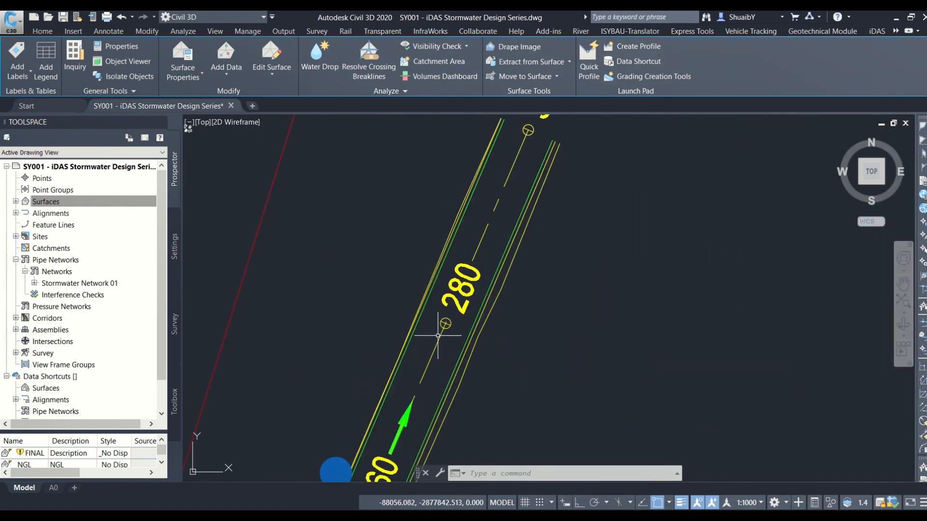
middle_drag(437, 336, 473, 242)
scroll(424, 271, down, 4)
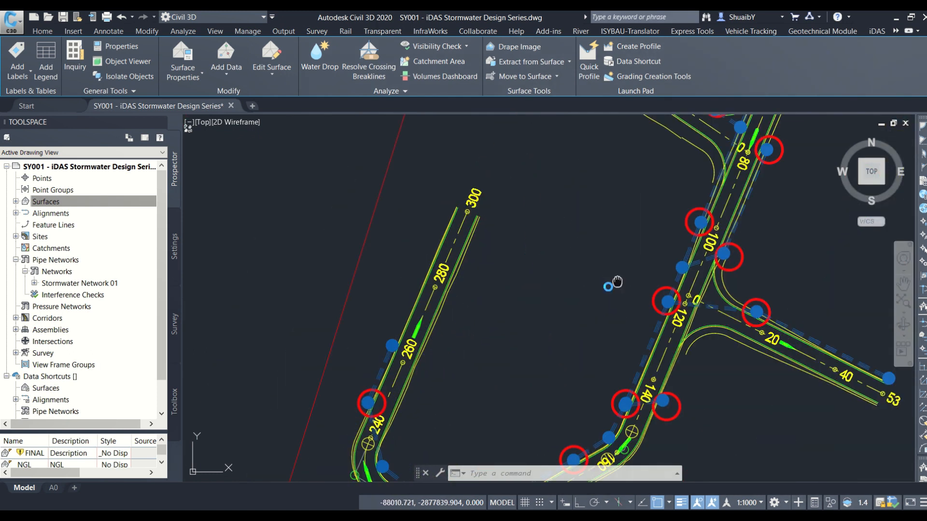
middle_drag(612, 283, 558, 310)
scroll(558, 310, down, 2)
middle_drag(558, 269, 563, 340)
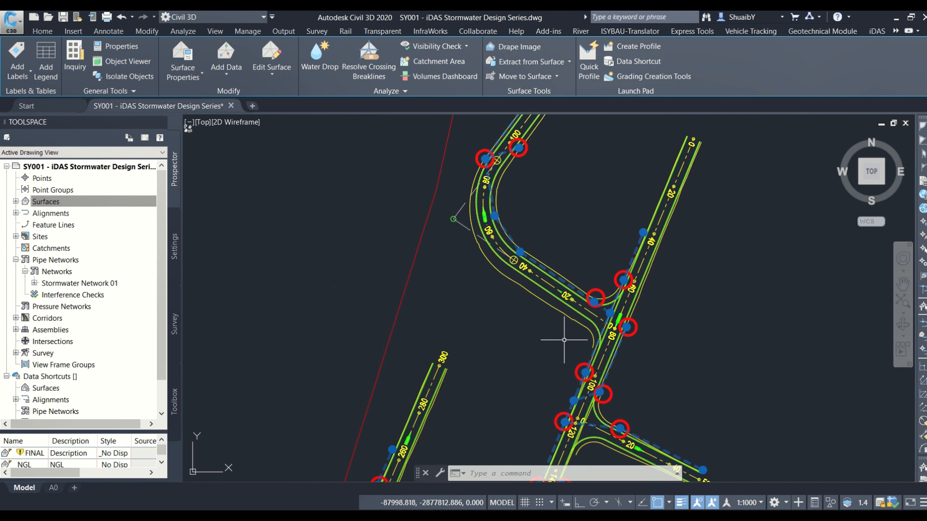
middle_drag(534, 207, 528, 259)
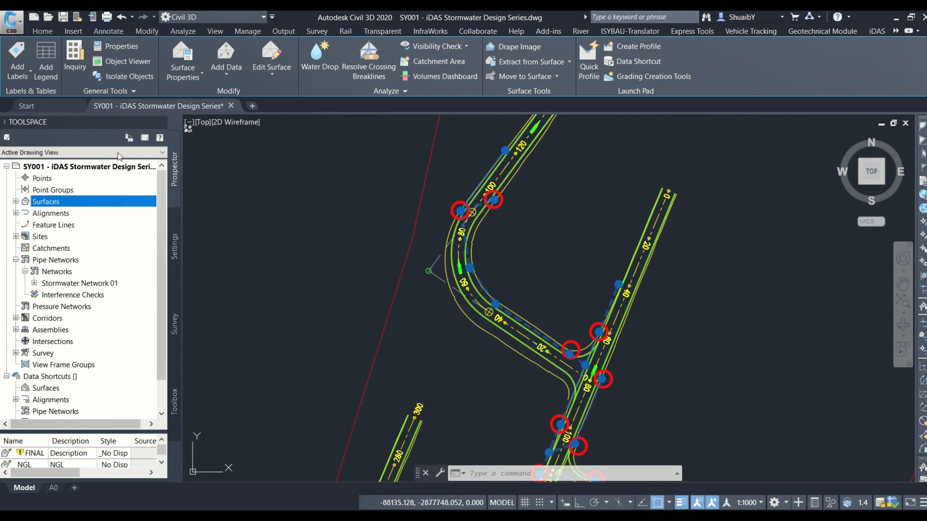
- Label the entire stormwater network in plan with direction-arrow pipe labels and Plan | Name structure labels
click(108, 30)
click(21, 80)
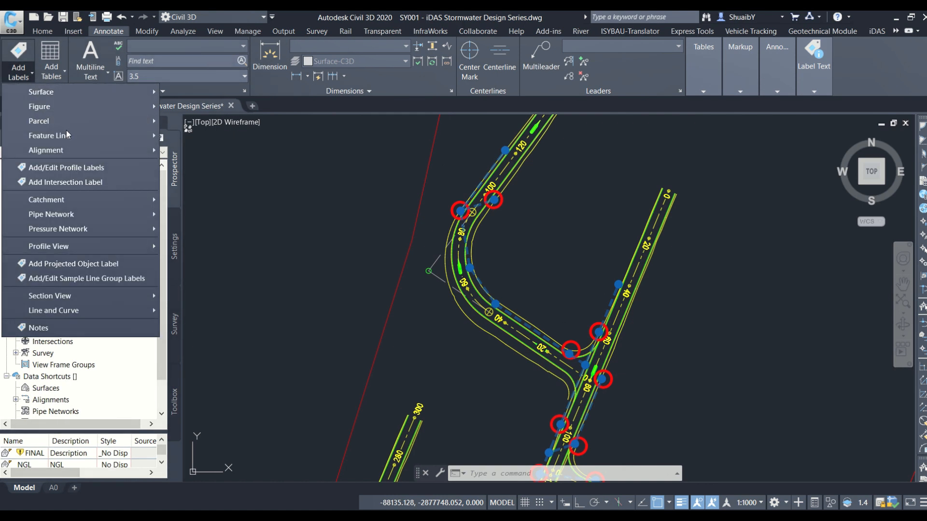
mouse_move(87, 218)
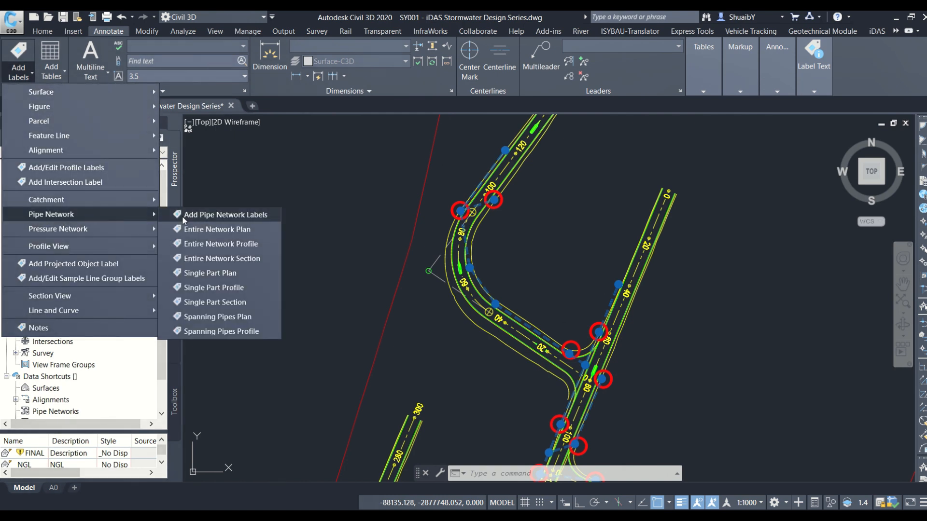
click(184, 217)
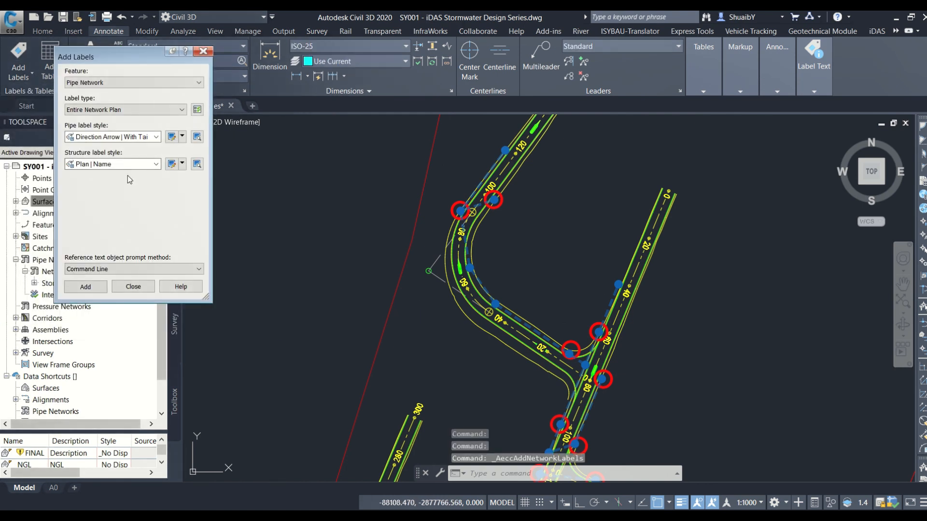
click(111, 137)
click(103, 264)
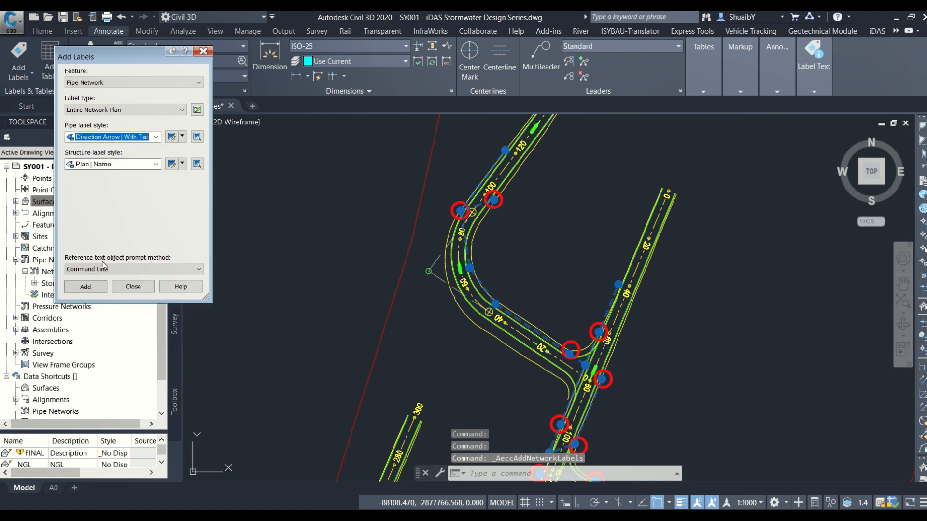
click(85, 286)
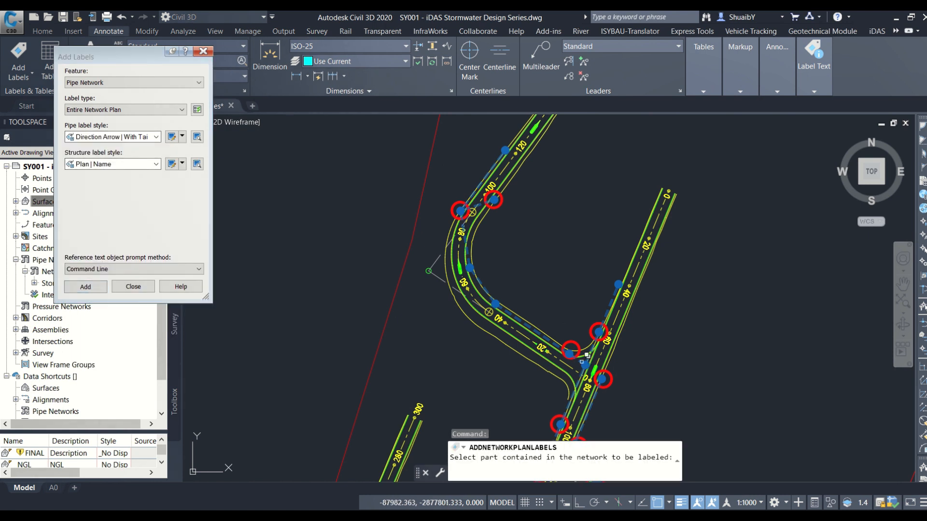
scroll(598, 333, up, 8)
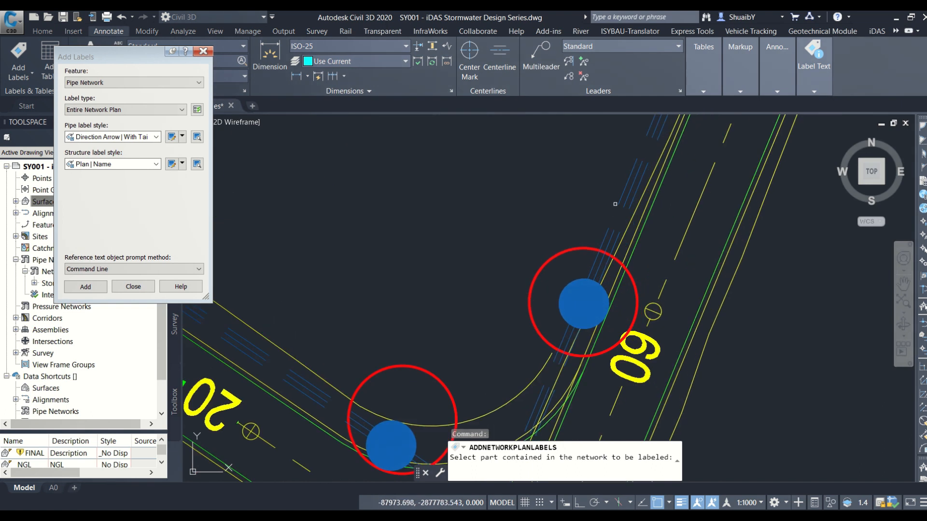
click(618, 203)
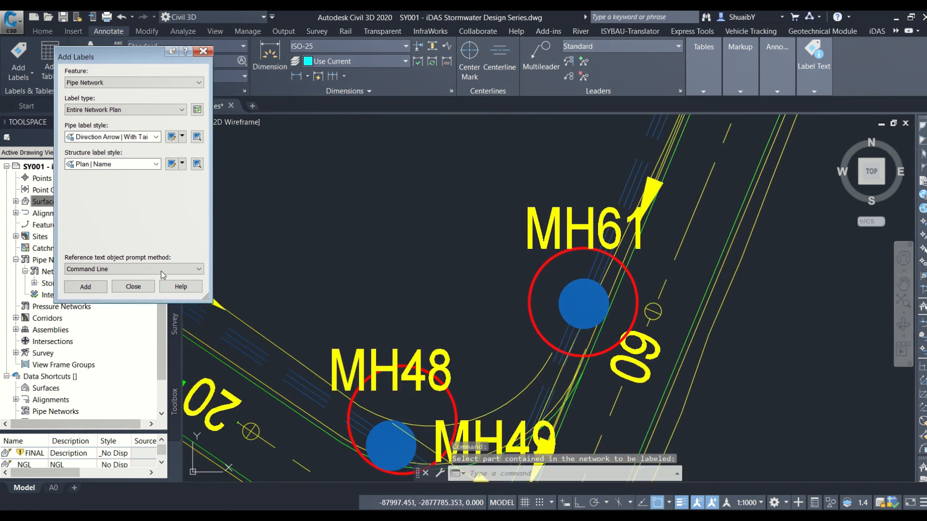
click(132, 286)
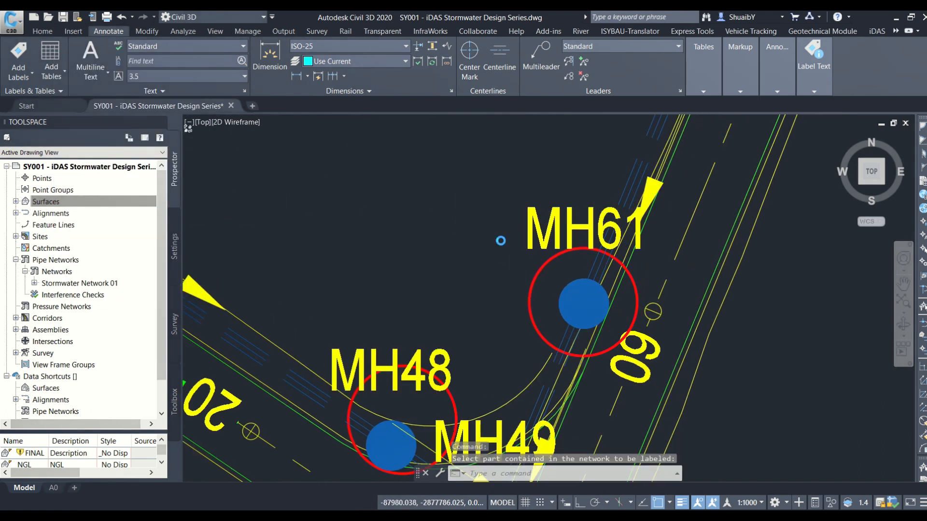
- Examine the manhole names and pipe direction arrows from MH46 down the main road and around the bend from MH69 to MH73
scroll(501, 240, down, 5)
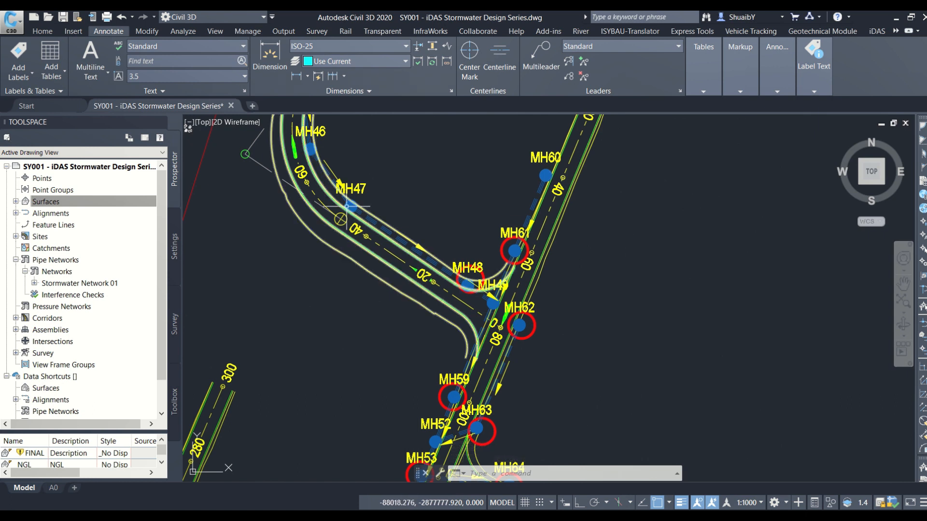
scroll(413, 237, up, 3)
middle_drag(455, 354, 470, 194)
scroll(459, 355, down, 4)
middle_drag(486, 395, 528, 244)
middle_drag(495, 356, 560, 241)
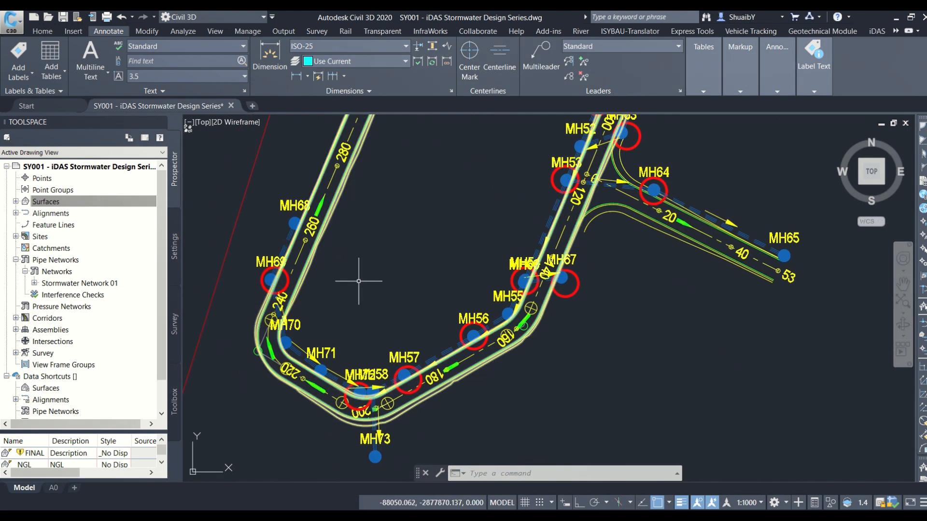
middle_drag(359, 281, 391, 363)
scroll(311, 353, up, 5)
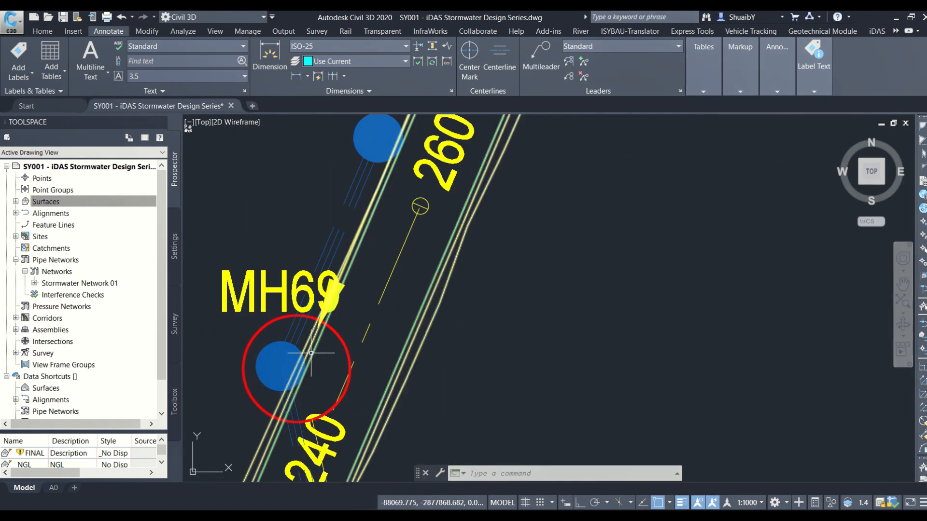
middle_drag(338, 321, 347, 136)
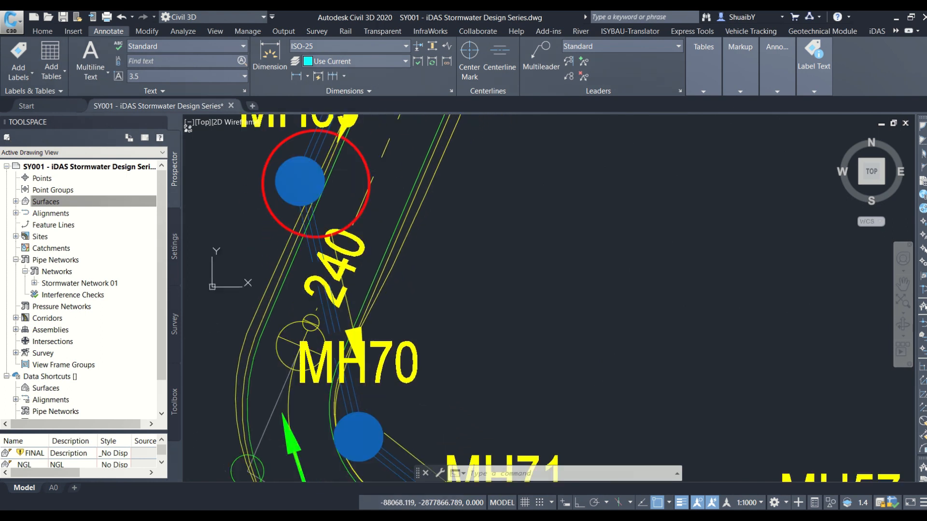
mouse_move(344, 362)
middle_down()
mouse_move(325, 279)
mouse_move(267, 161)
middle_up()
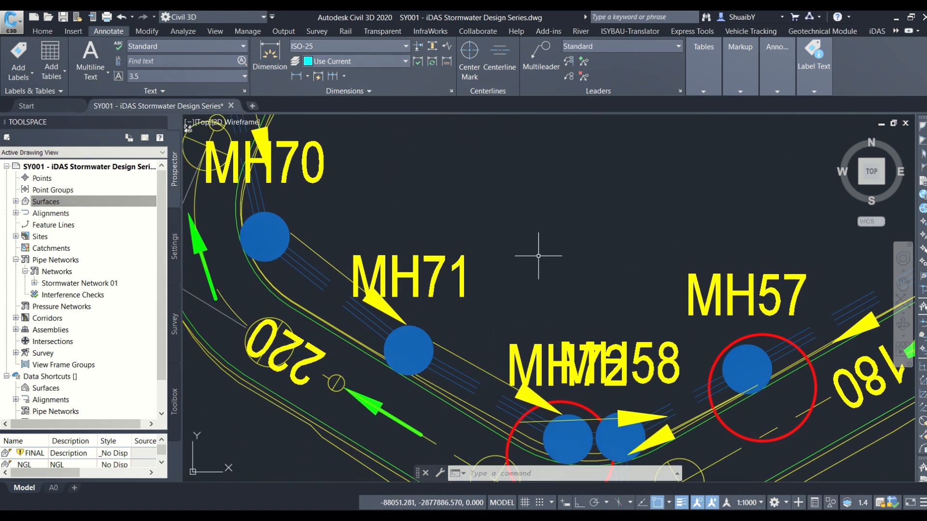
scroll(435, 271, down, 4)
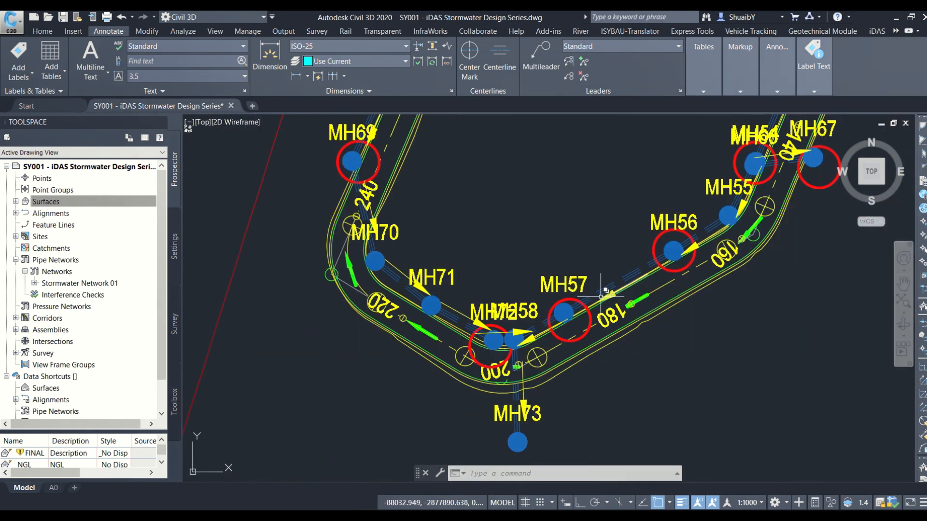
- Check the pipe direction arrows on the MH53 to MH65 branch and the MH67 road crossing against the whole network
middle_drag(627, 241, 522, 333)
middle_drag(736, 259, 567, 352)
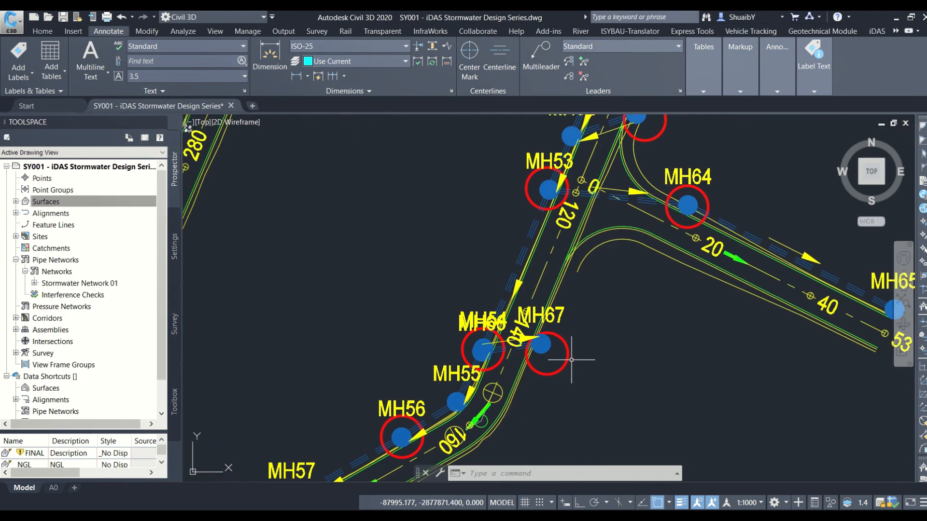
middle_drag(660, 274, 608, 357)
scroll(606, 290, up, 5)
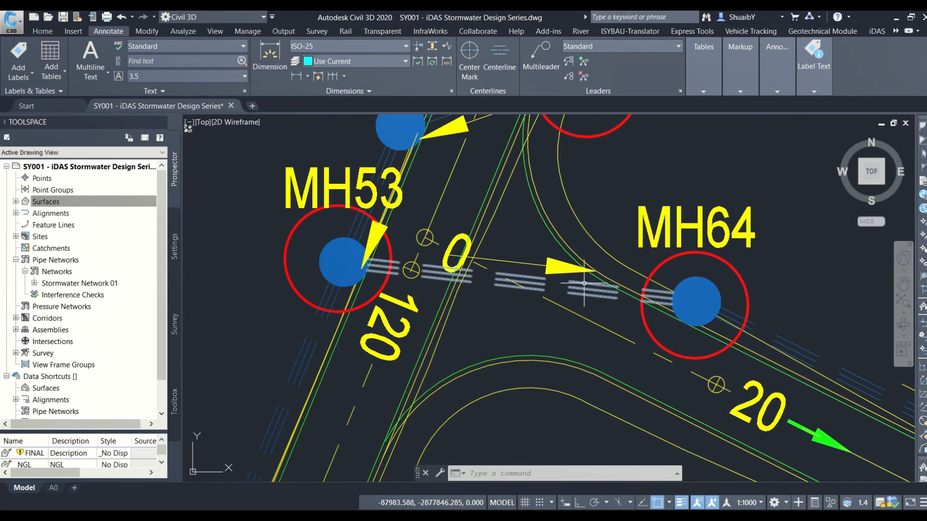
key(ctrl)
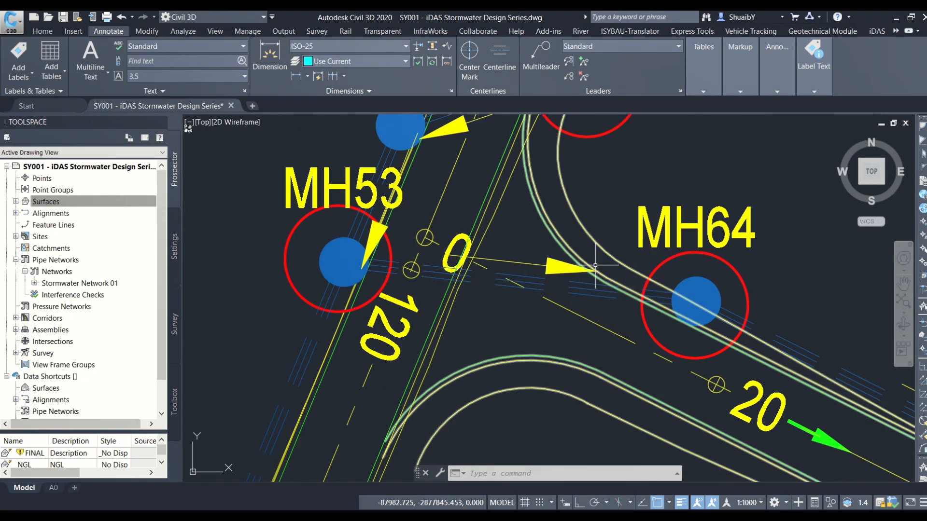
scroll(420, 264, down, 2)
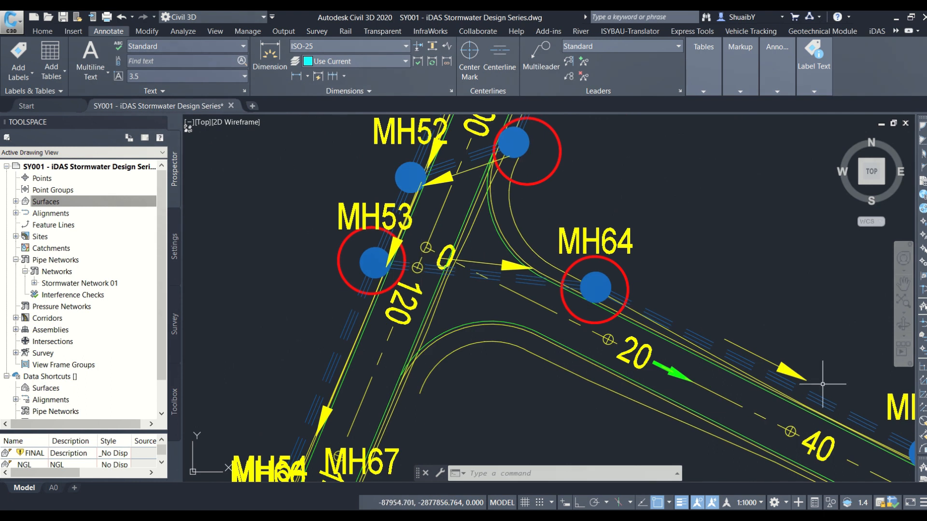
scroll(575, 282, down, 2)
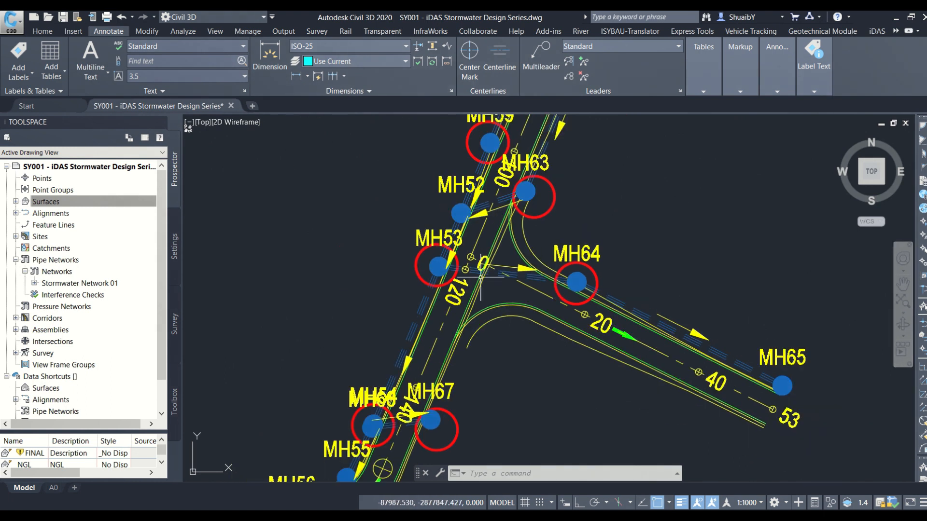
scroll(542, 337, down, 3)
scroll(483, 350, up, 5)
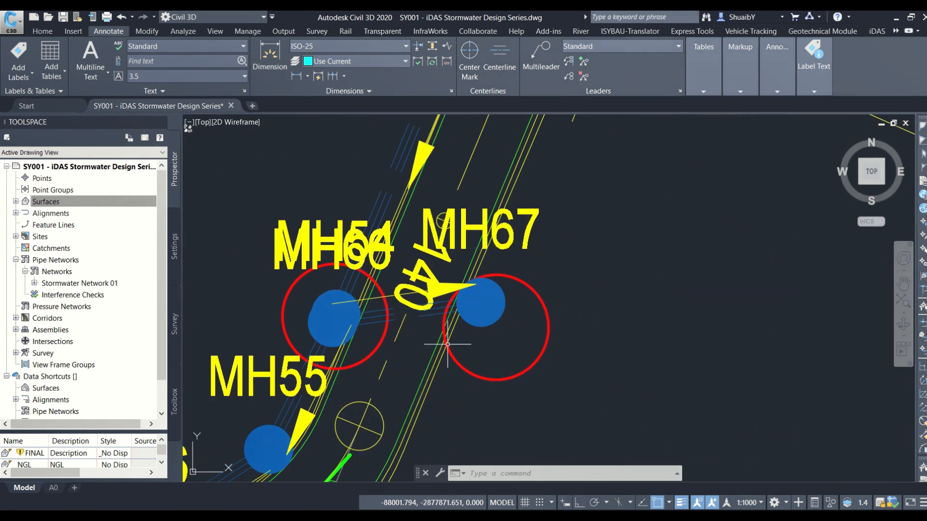
scroll(471, 309, down, 5)
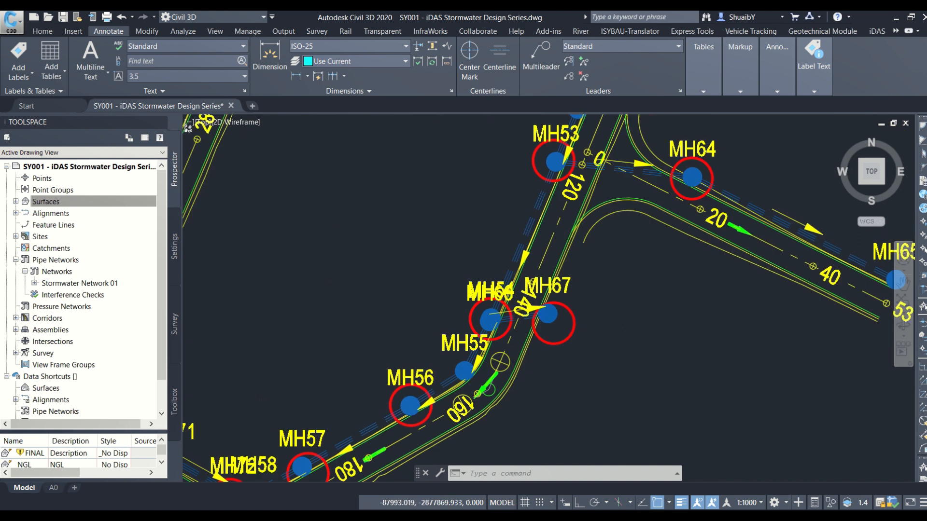
scroll(471, 284, down, 3)
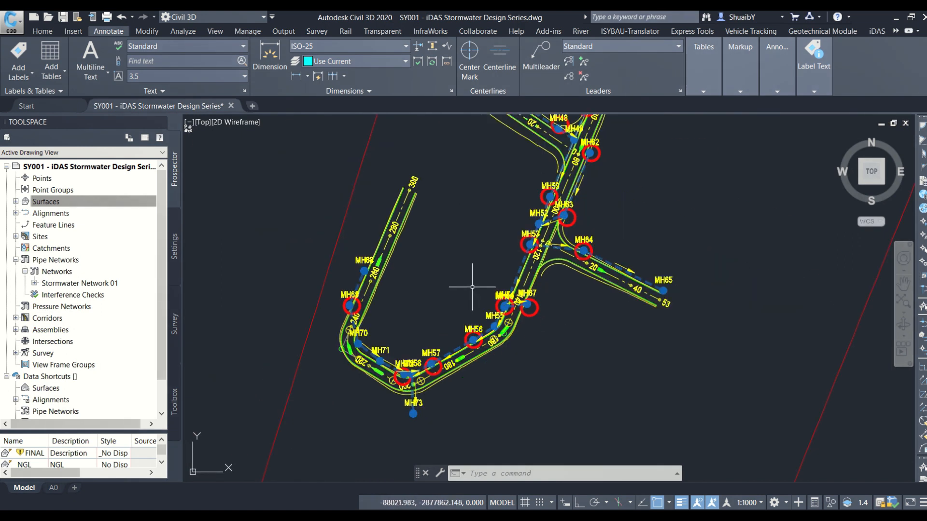
scroll(491, 346, down, 3)
scroll(523, 296, down, 4)
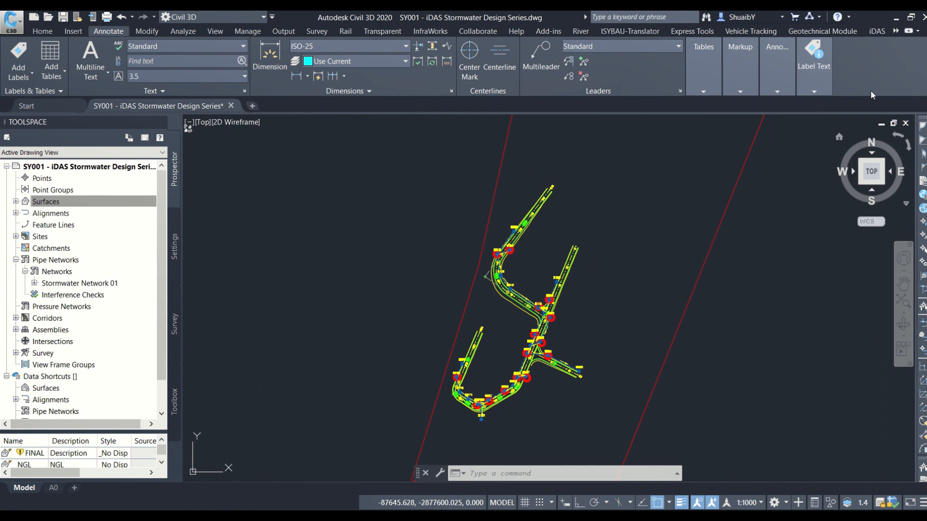
- Run Flow Directions on Stormwater Network 01 with the structure at the lowest surface elevation as outfall, regrading the branches to FINAL SITE
click(876, 32)
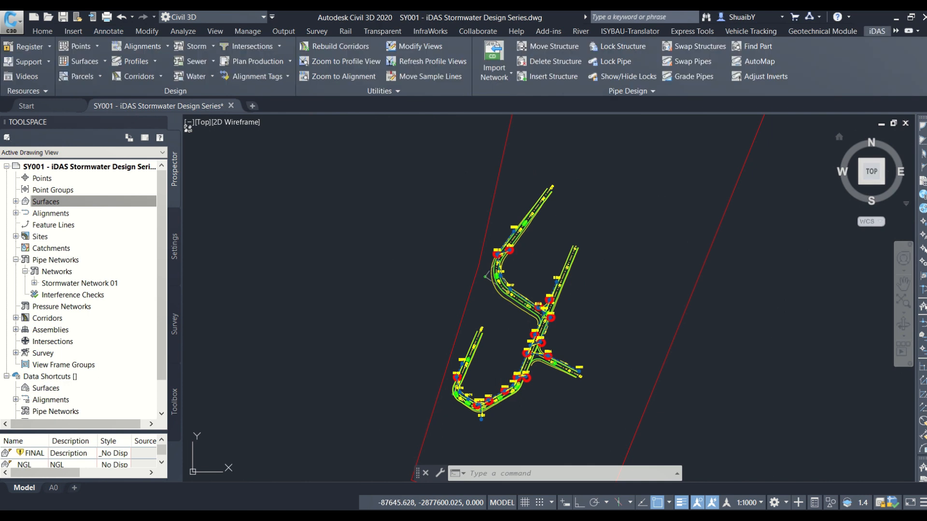
click(212, 46)
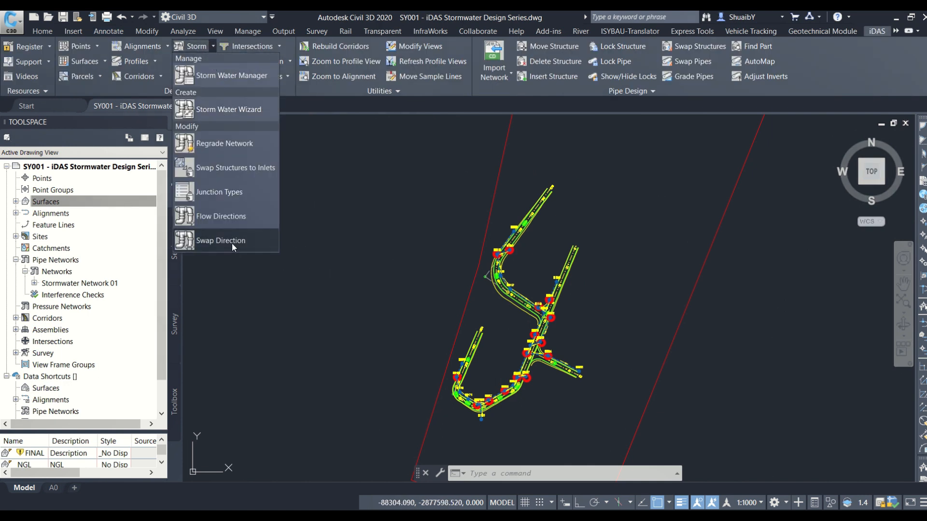
click(229, 218)
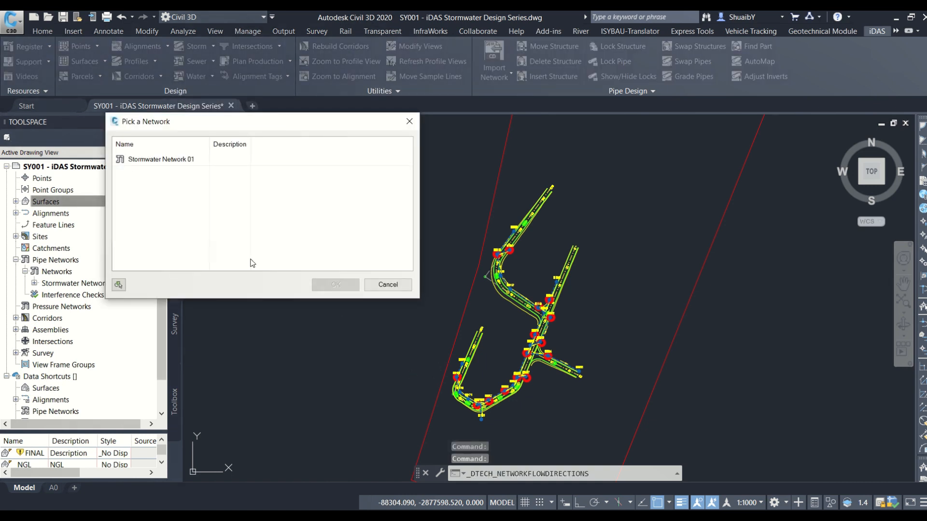
click(170, 160)
click(333, 284)
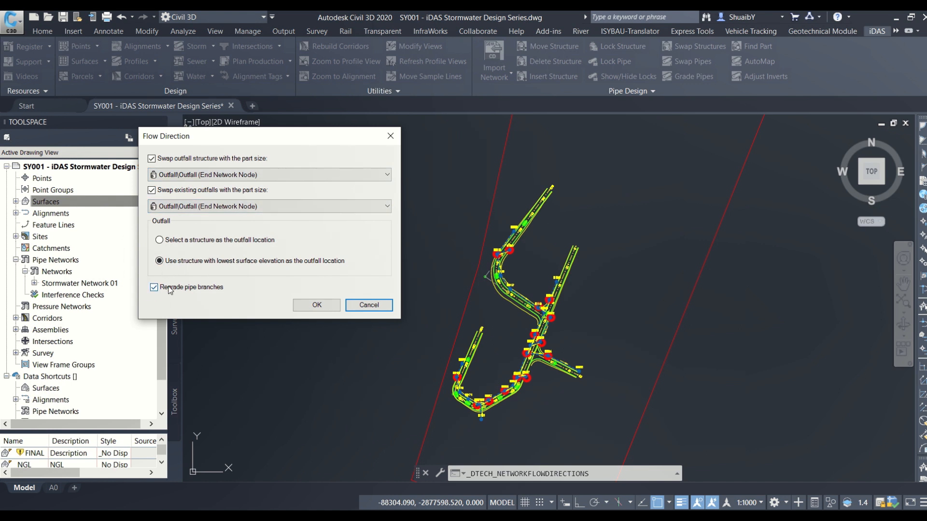
click(317, 305)
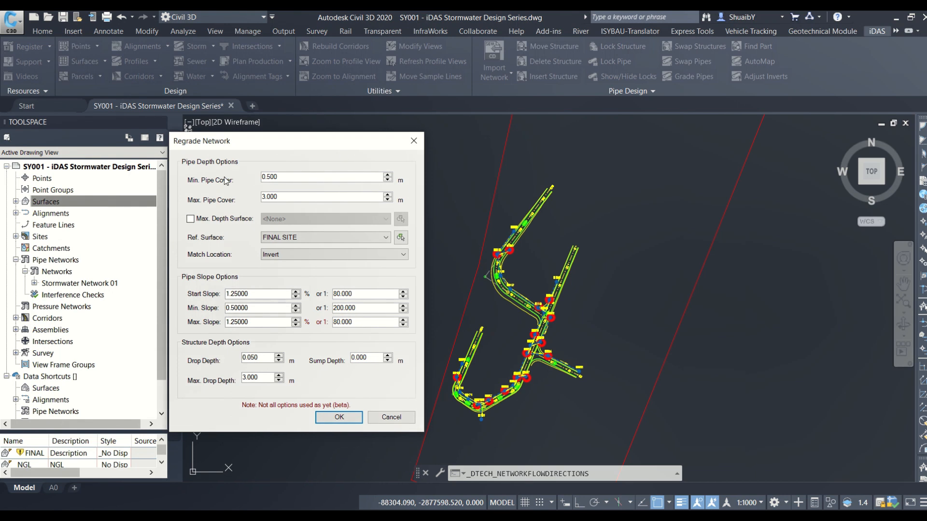
click(339, 417)
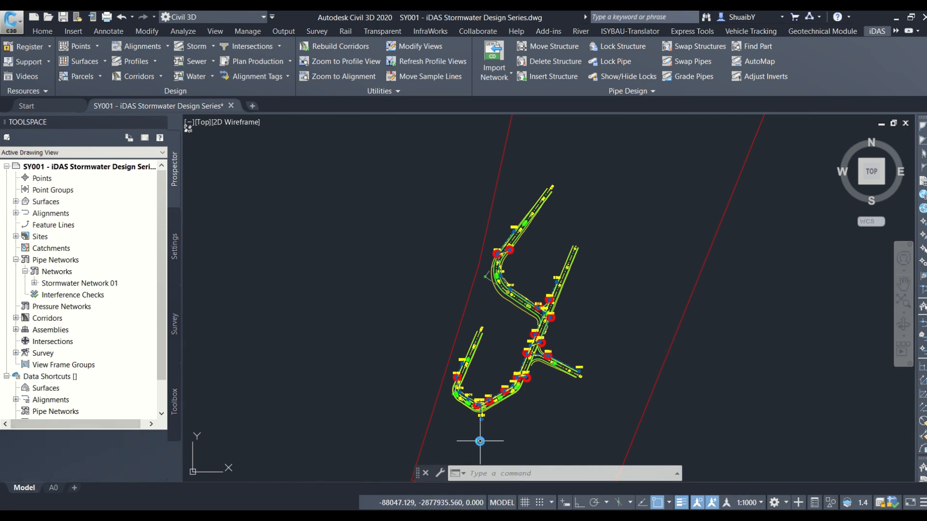
- Check the flow arrows around the MH53 to MH65 branch, and swap the start and end structures of the MH67 road-crossing pipe
scroll(551, 362, up, 2)
scroll(532, 381, up, 8)
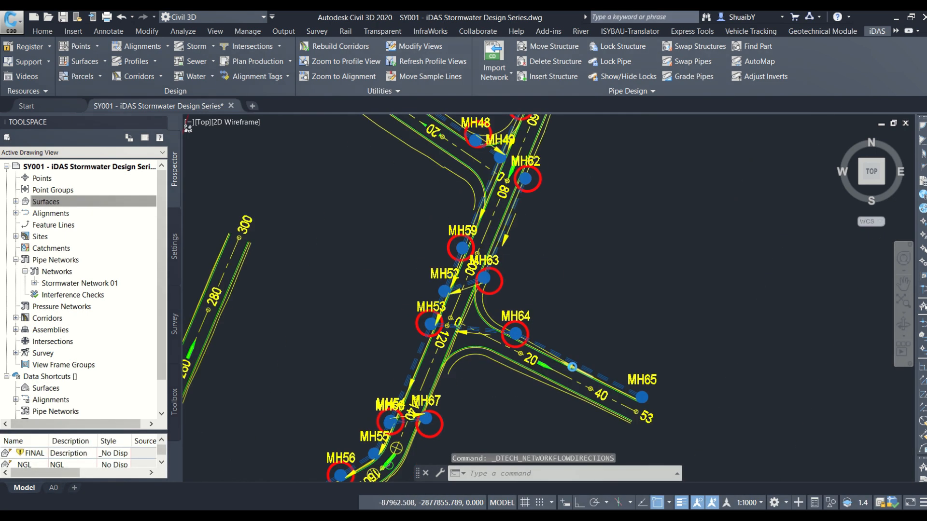
scroll(550, 360, down, 5)
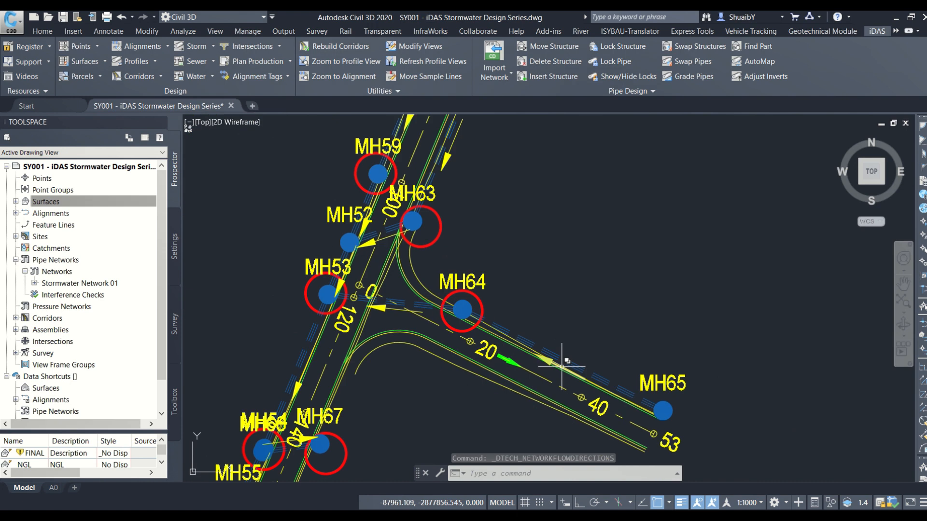
middle_drag(430, 314, 523, 219)
scroll(397, 297, up, 5)
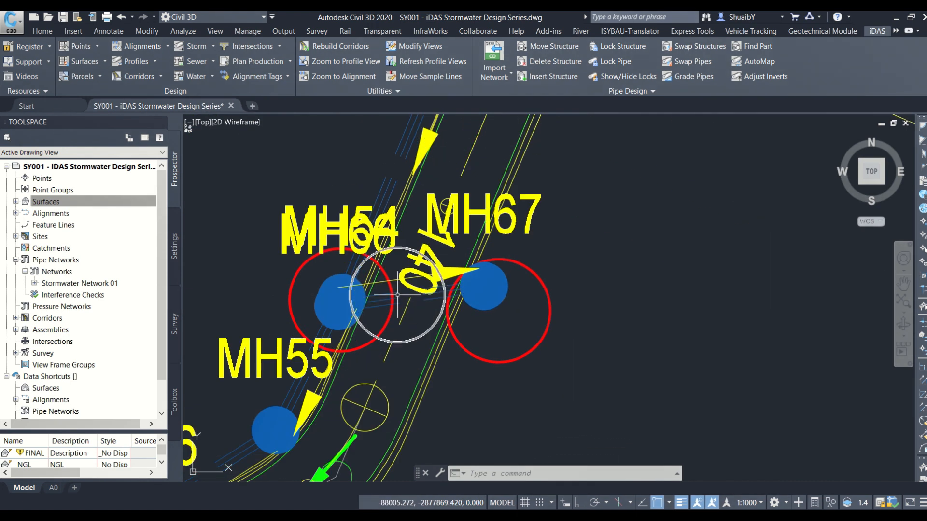
scroll(516, 303, down, 2)
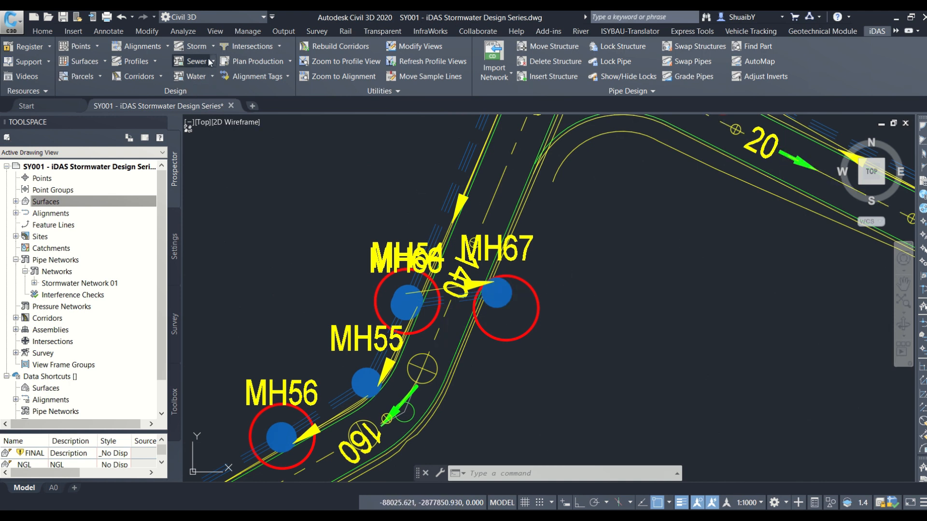
click(213, 46)
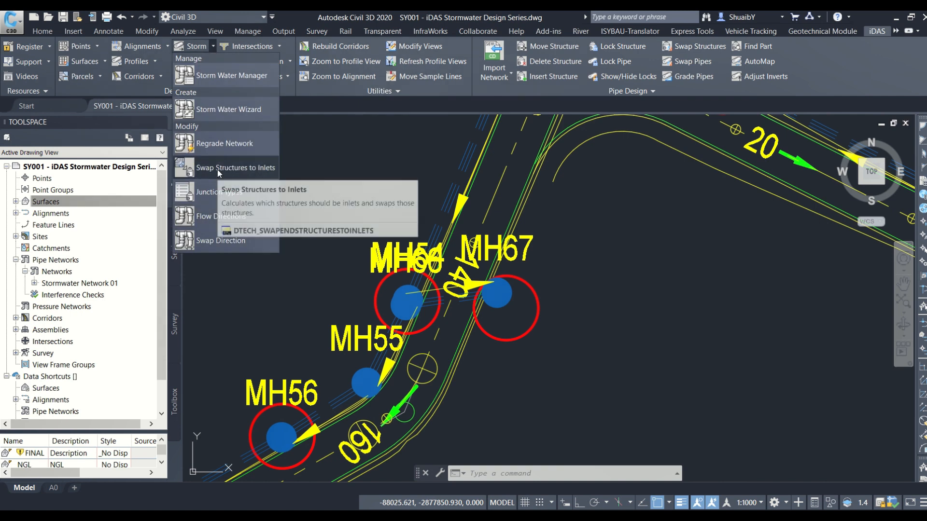
click(222, 245)
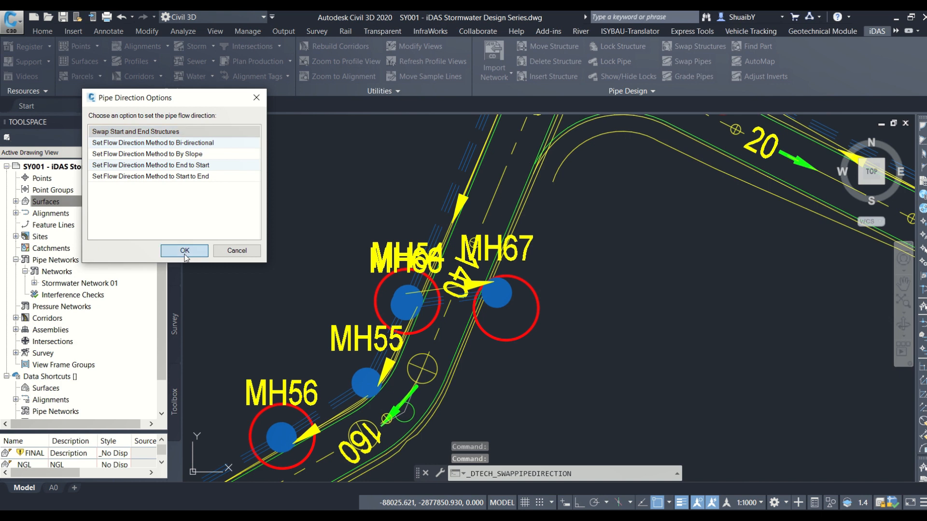
click(185, 250)
scroll(457, 308, up, 5)
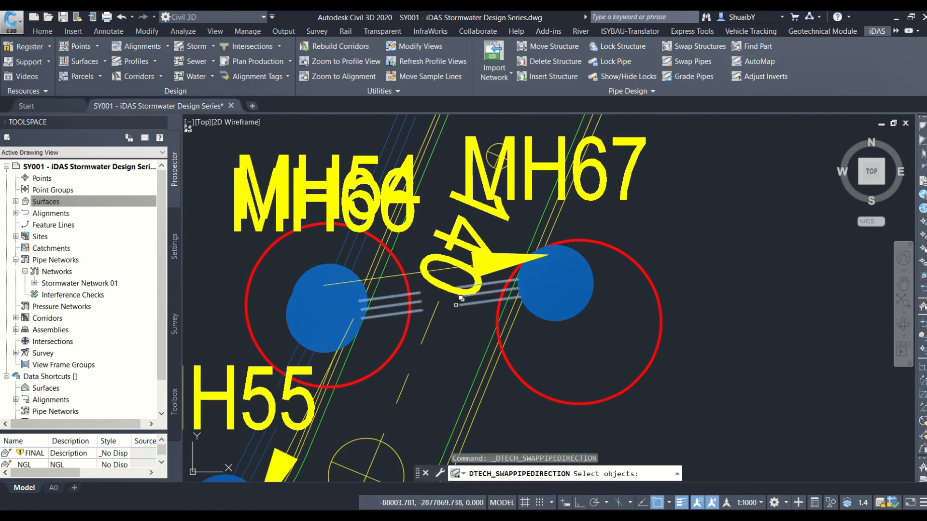
click(455, 300)
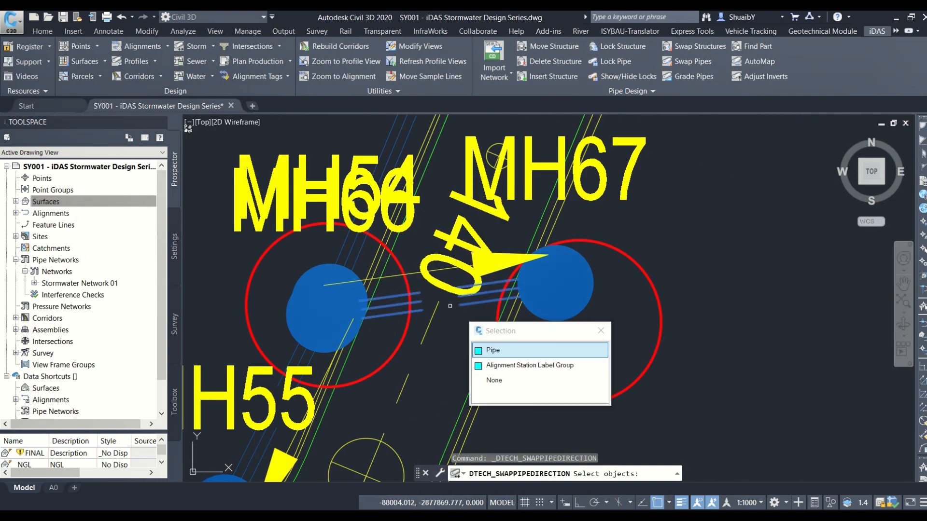
click(498, 352)
key(Return)
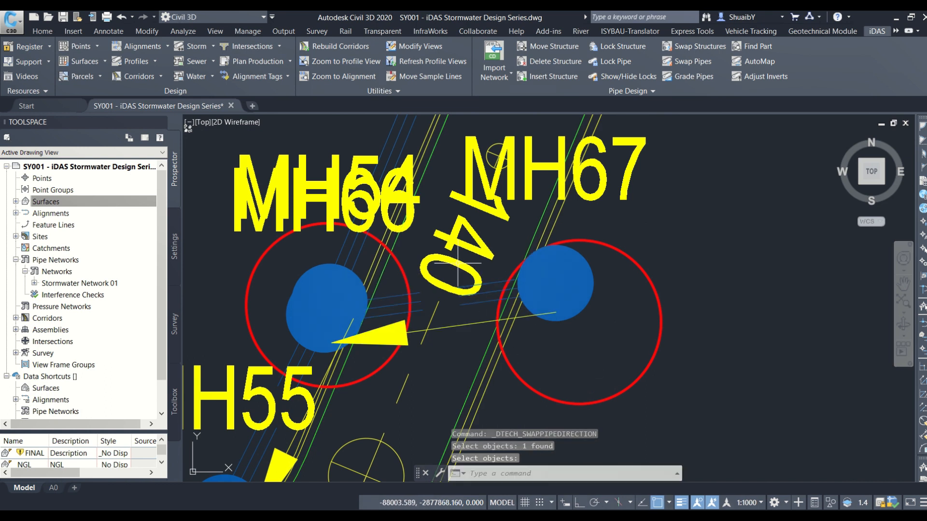
- Examine the pipe direction arrows from MH67 down to the MH73 outfall, its structure symbol, and the whole network
scroll(512, 323, down, 4)
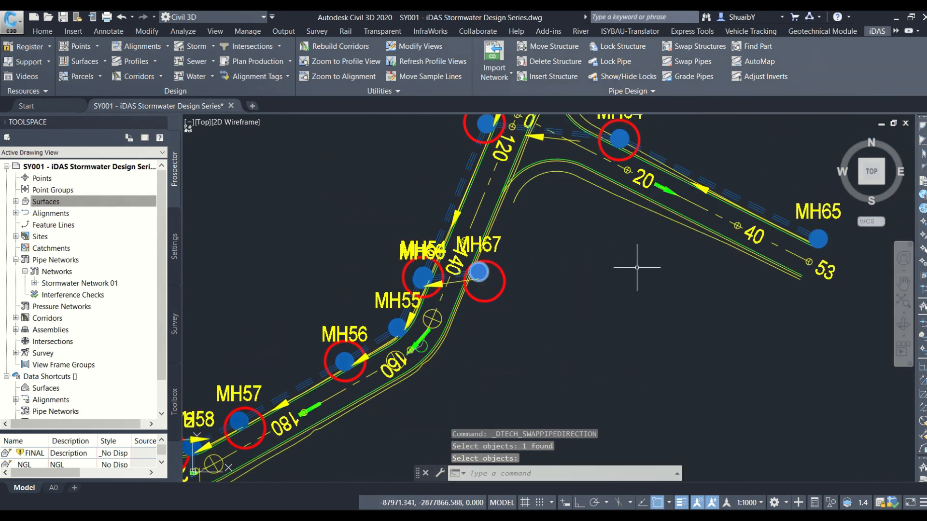
scroll(542, 253, down, 2)
scroll(433, 338, down, 2)
scroll(433, 337, up, 2)
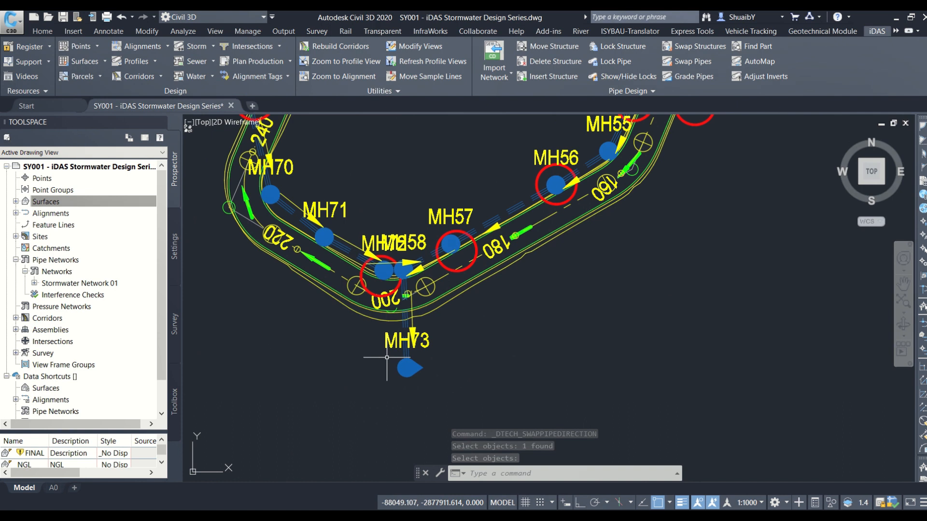
scroll(415, 367, up, 3)
scroll(393, 362, up, 4)
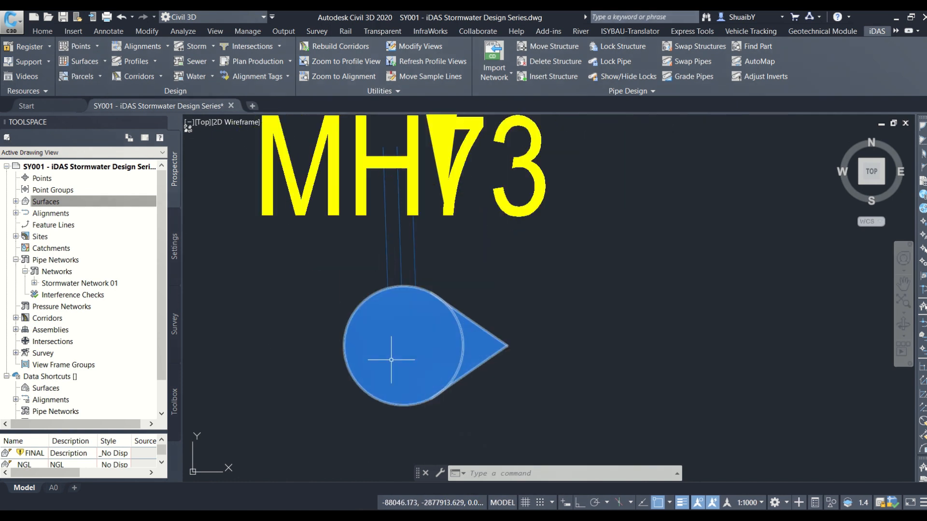
scroll(453, 365, down, 5)
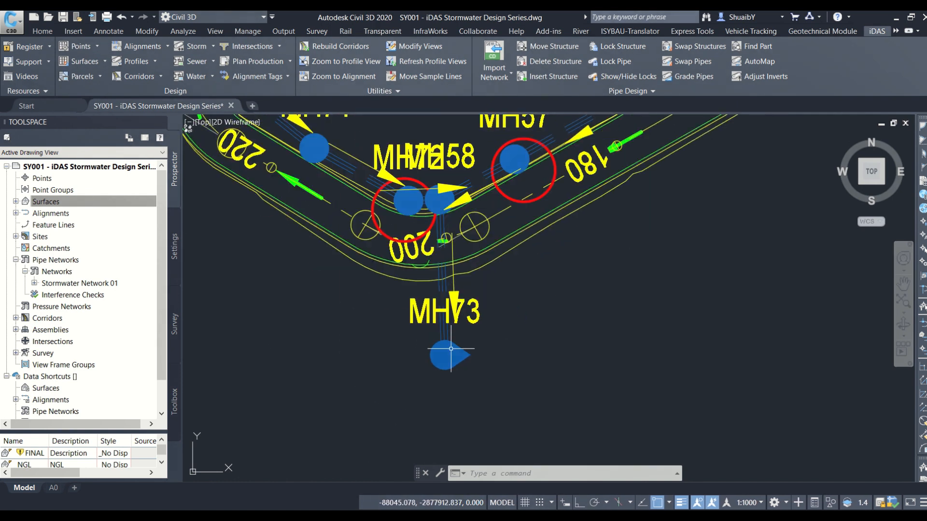
scroll(454, 309, down, 3)
middle_drag(455, 298, 446, 383)
scroll(446, 367, down, 2)
mouse_move(457, 324)
middle_down()
mouse_move(454, 388)
mouse_move(406, 405)
mouse_move(420, 402)
mouse_move(444, 362)
mouse_move(444, 380)
middle_up()
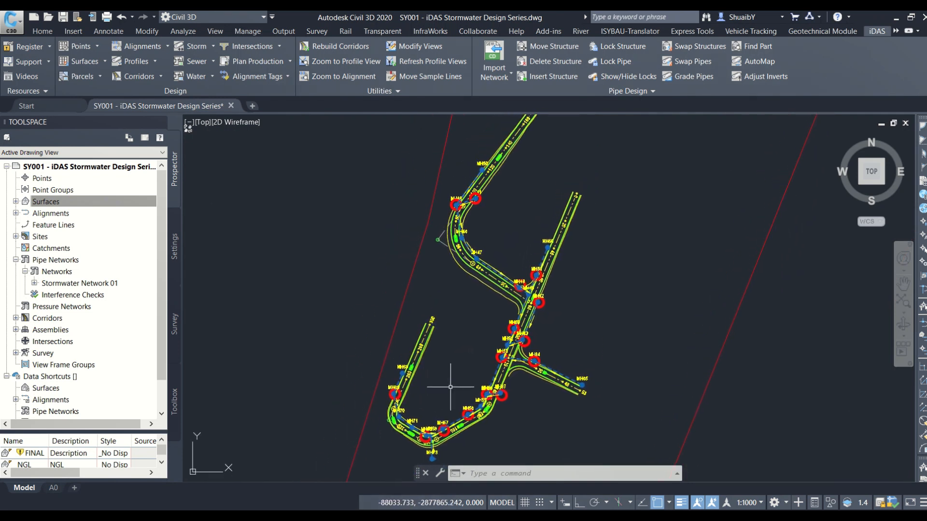
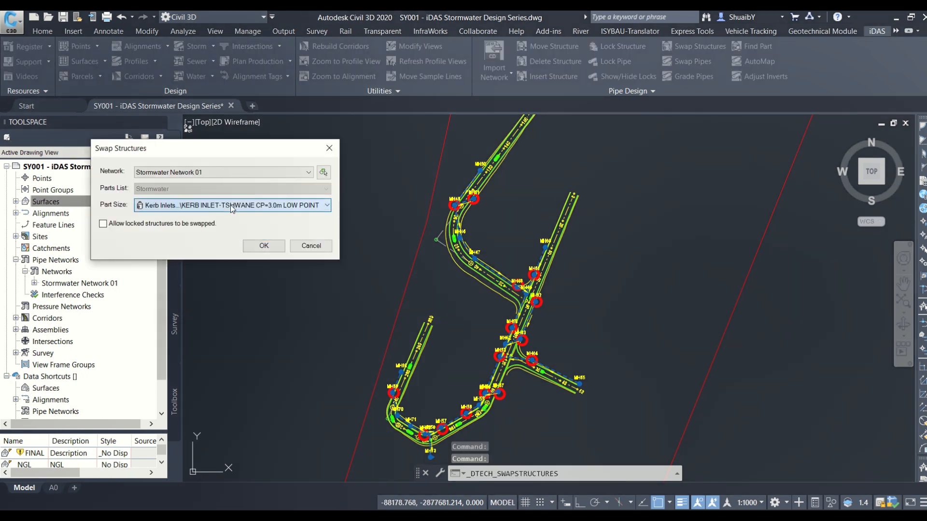
- Set up Swap Structures on Stormwater Network 01 with part size KERB INLET-TSHWANE CP=3.0m LOW POINT, and select MH50 and MH46
click(230, 205)
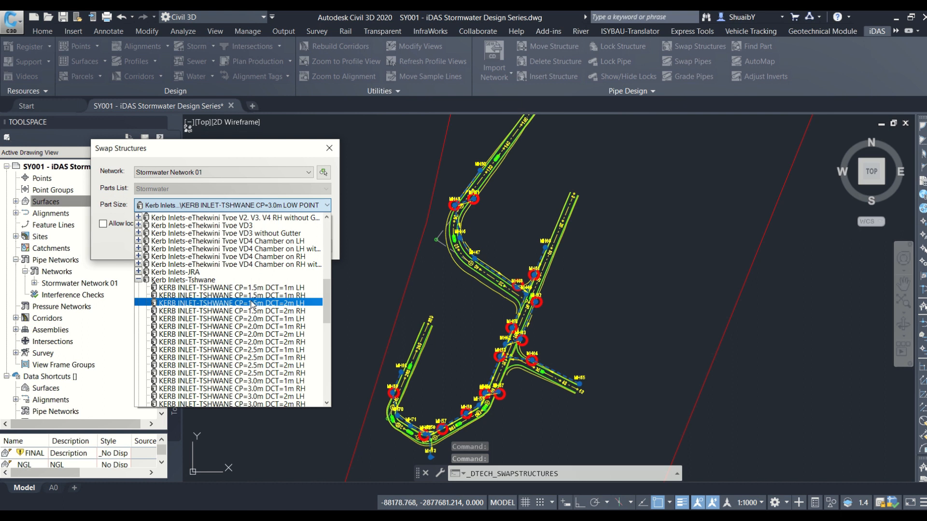
click(275, 211)
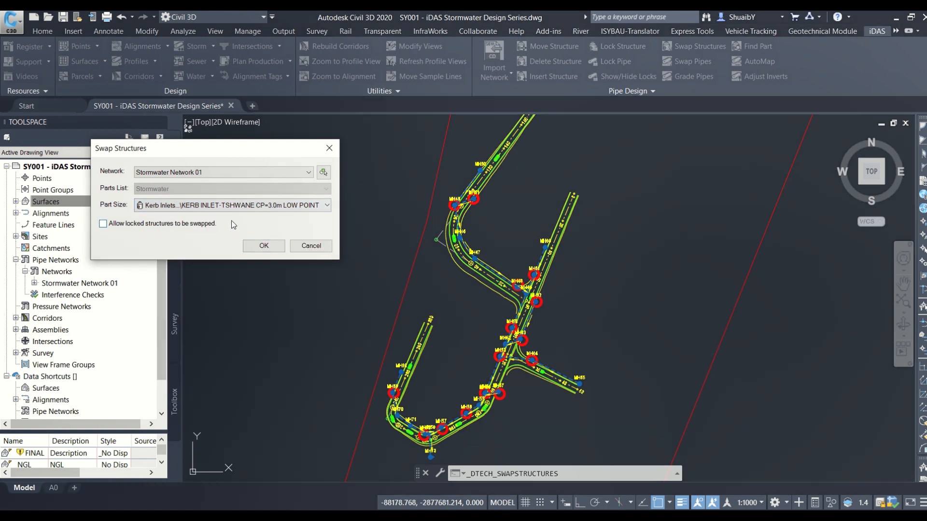
click(264, 246)
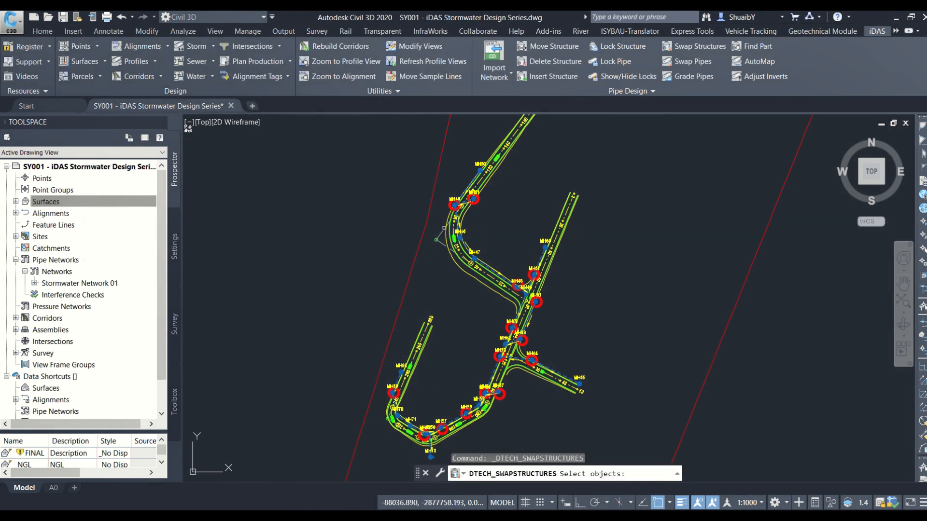
scroll(475, 168, up, 6)
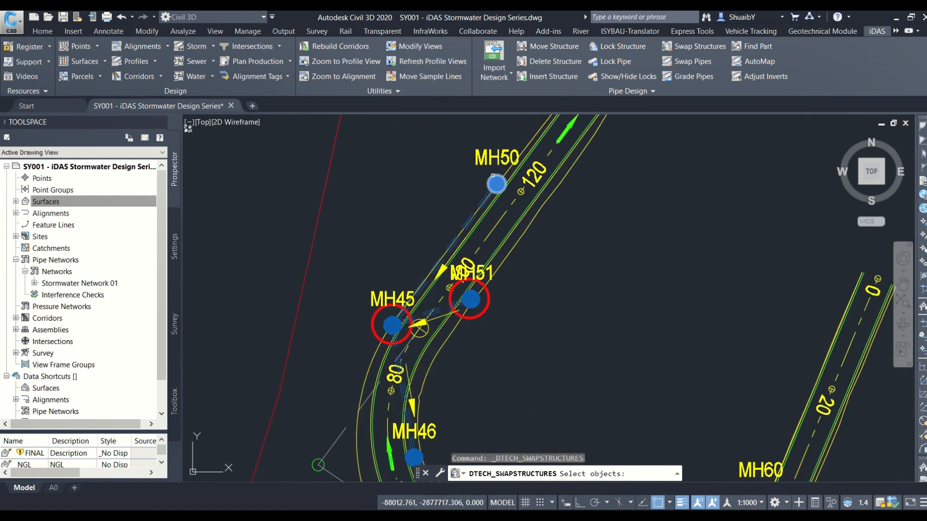
click(492, 179)
scroll(444, 170, down, 5)
scroll(427, 278, up, 6)
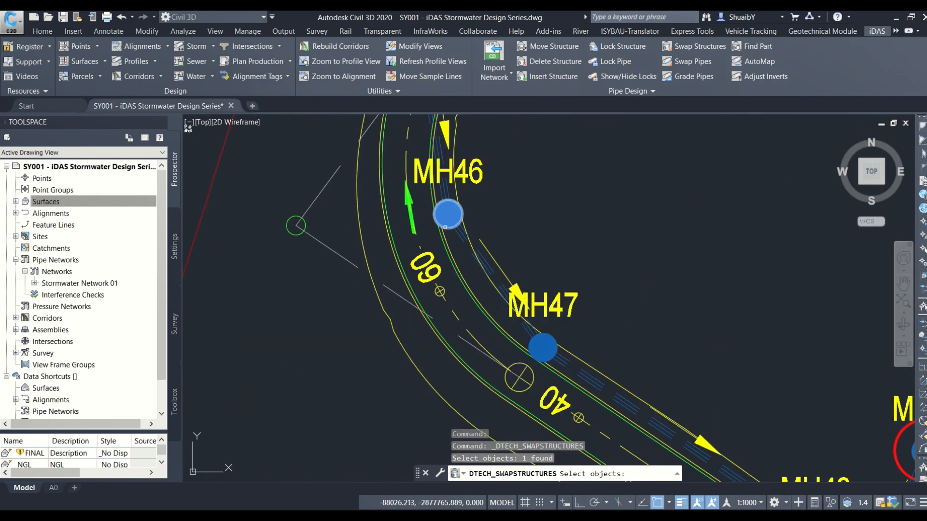
click(444, 227)
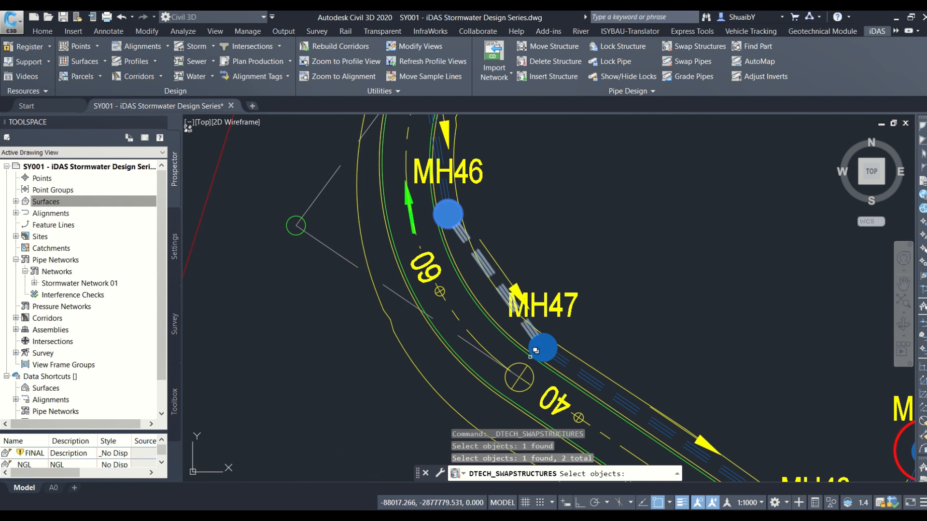
- Add manholes MH47 and MH60 to the selection of structures to swap
scroll(529, 346, up, 2)
scroll(435, 280, down, 4)
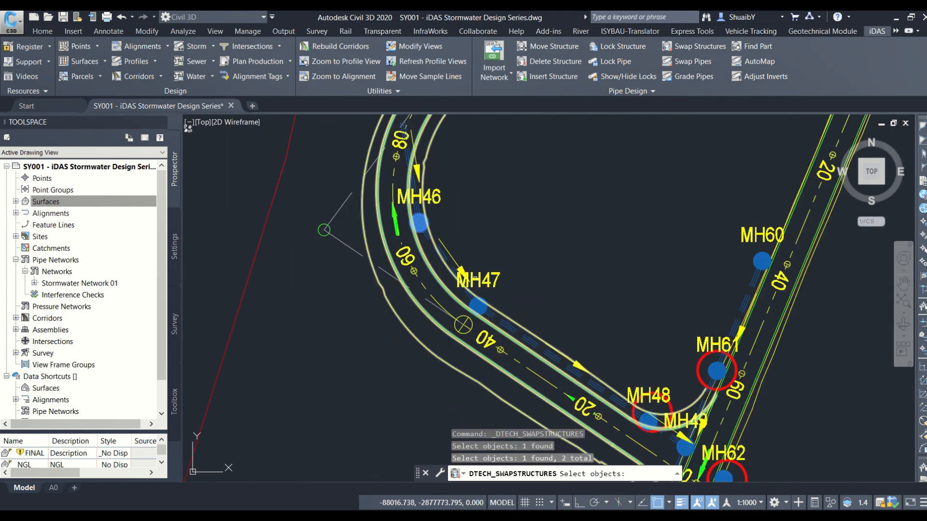
scroll(473, 304, up, 2)
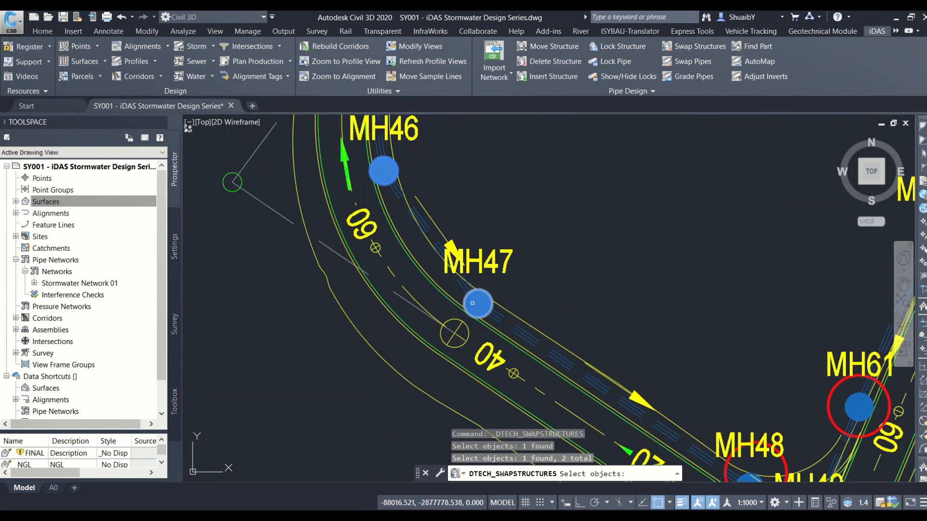
scroll(466, 289, down, 3)
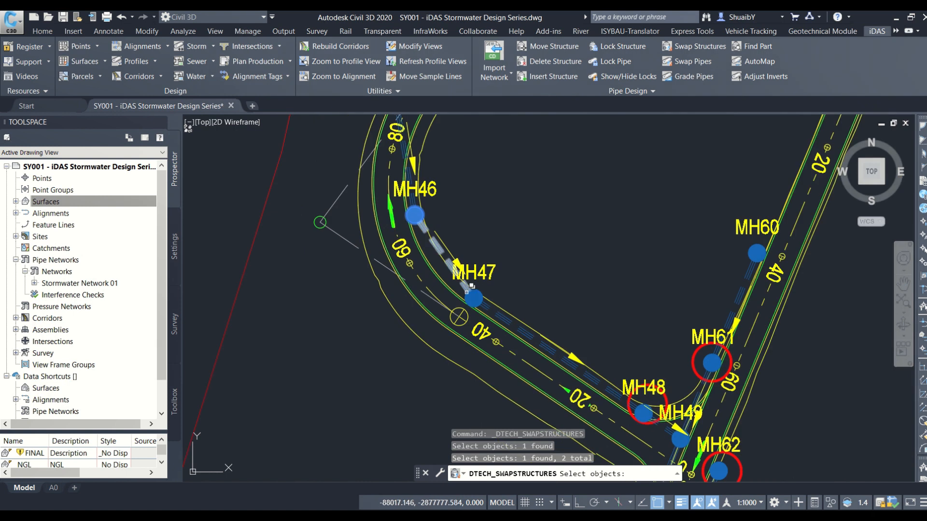
scroll(467, 294, up, 4)
click(466, 300)
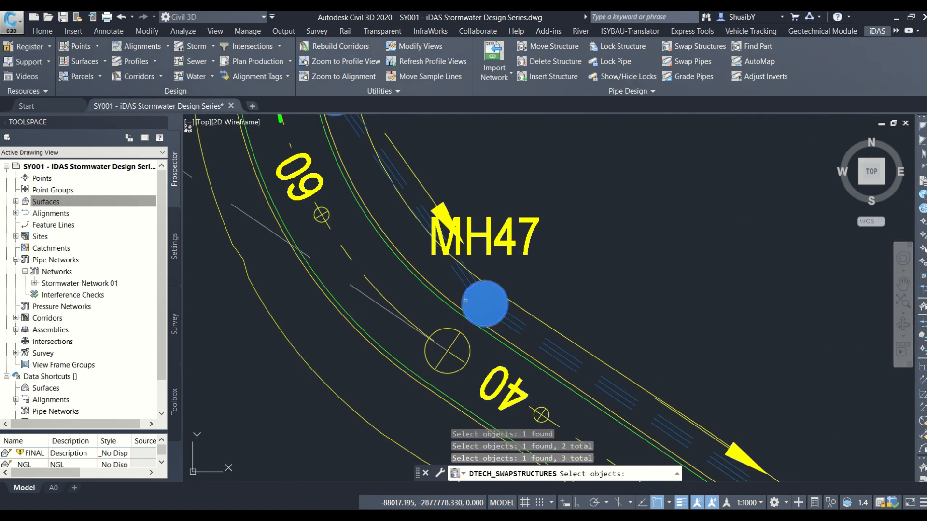
scroll(473, 290, down, 5)
scroll(593, 236, up, 4)
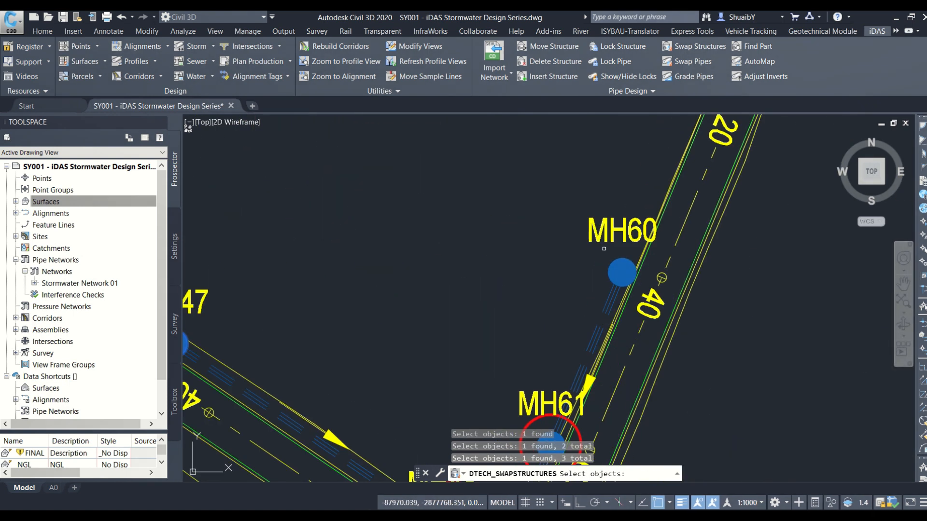
click(622, 273)
scroll(498, 246, down, 4)
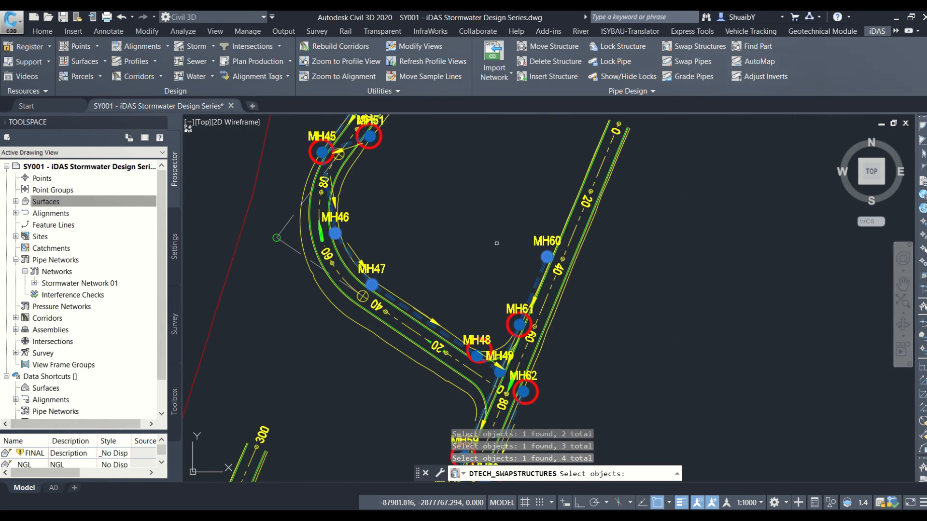
- Add MH56 and one of the two overlapping structures at MH54/MH66 to the selection of structures to swap
middle_drag(522, 330, 535, 167)
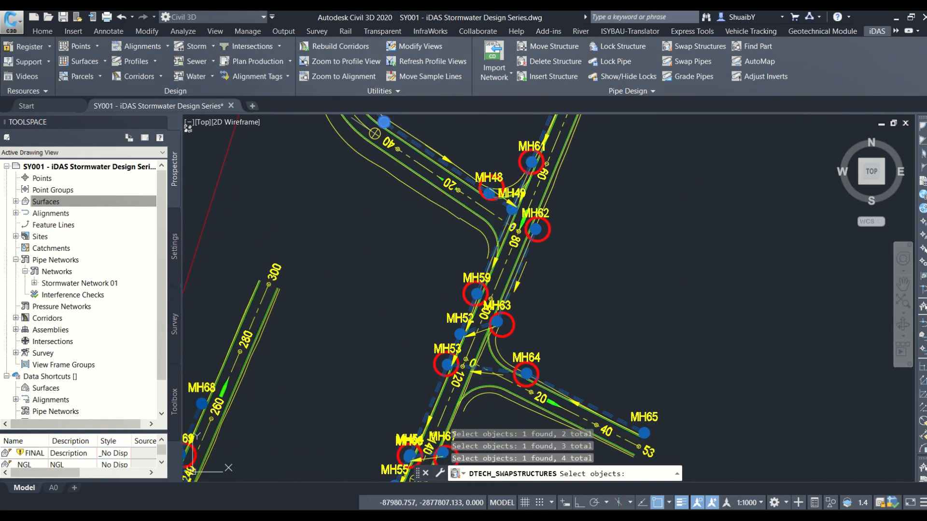
middle_drag(574, 392, 602, 287)
scroll(484, 389, up, 2)
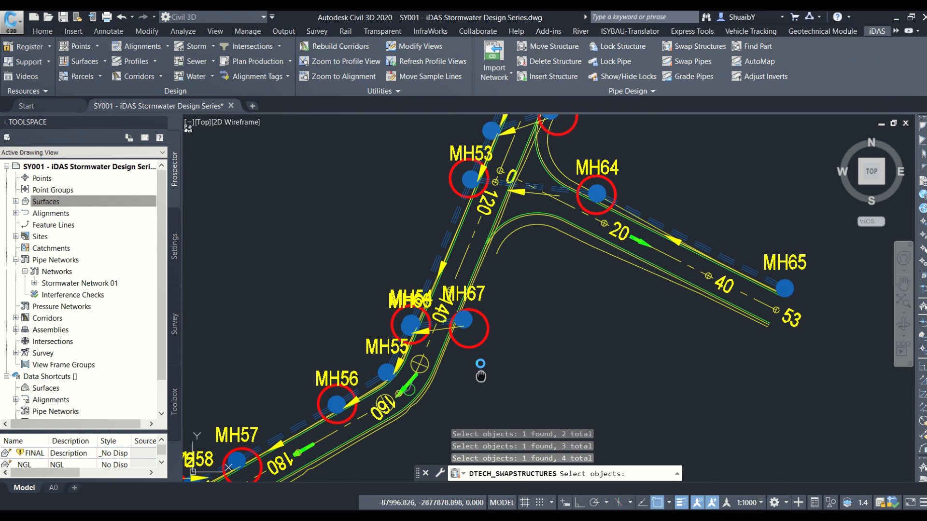
mouse_move(481, 363)
middle_down()
mouse_move(598, 256)
mouse_move(624, 259)
middle_up()
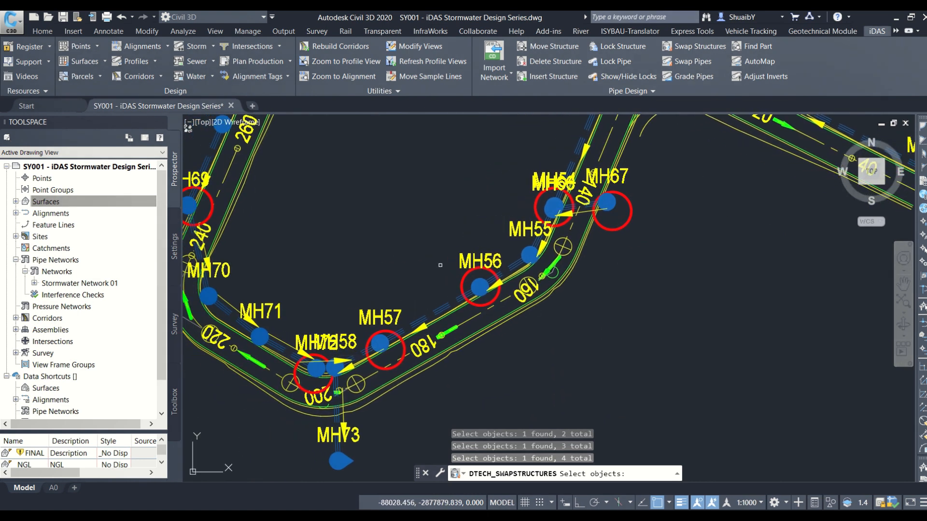
click(463, 281)
click(478, 279)
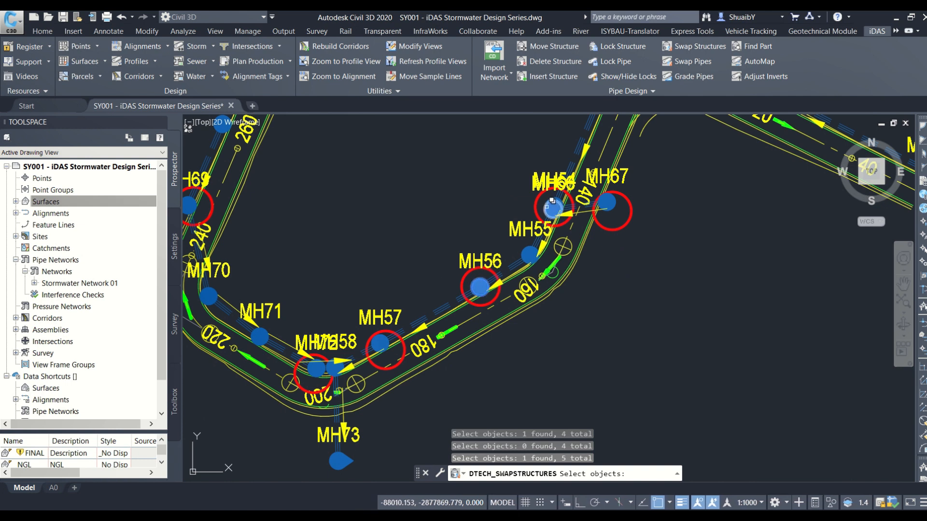
click(551, 201)
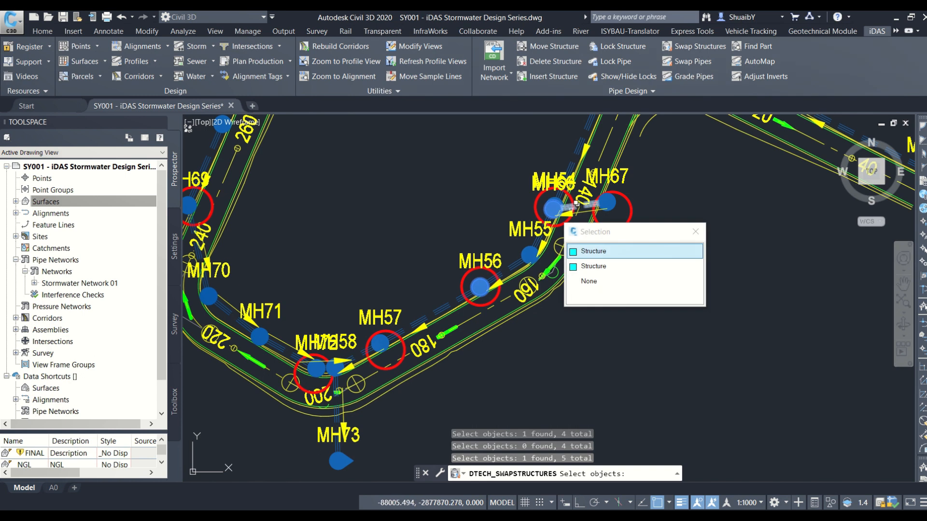
click(599, 251)
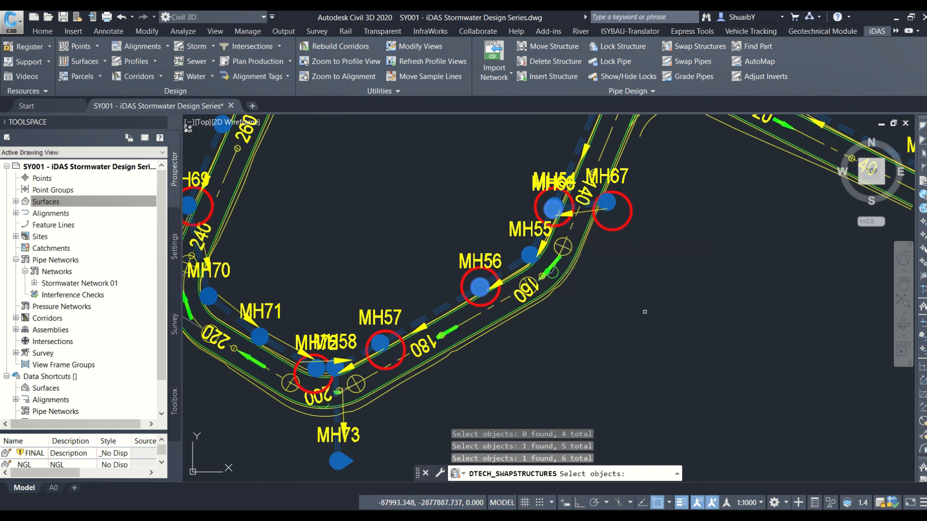
- Add manholes MH57 and MH72 to the selection of structures to swap
scroll(560, 199, up, 4)
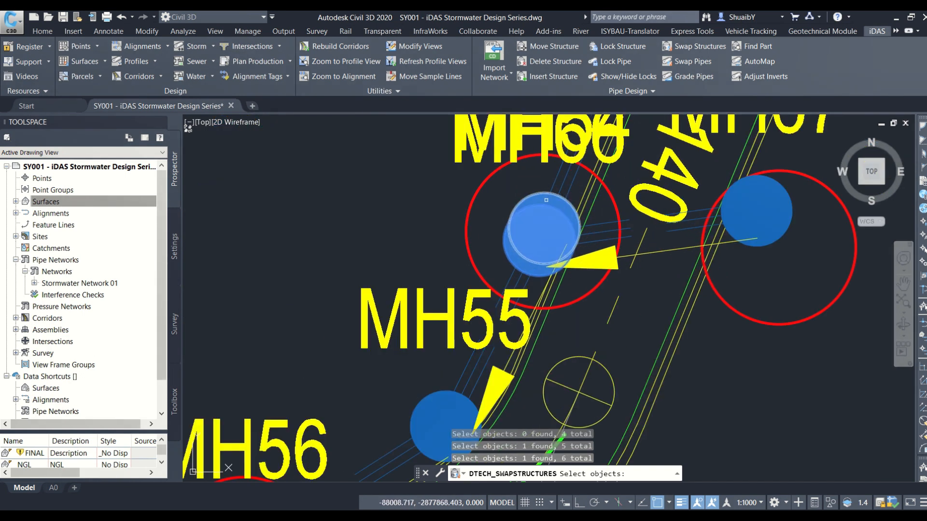
scroll(644, 315, down, 5)
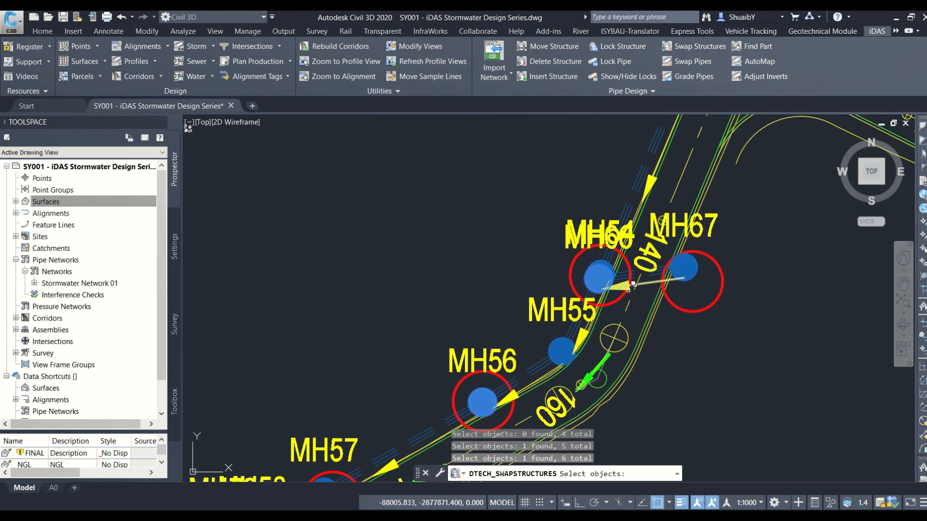
scroll(506, 382, up, 4)
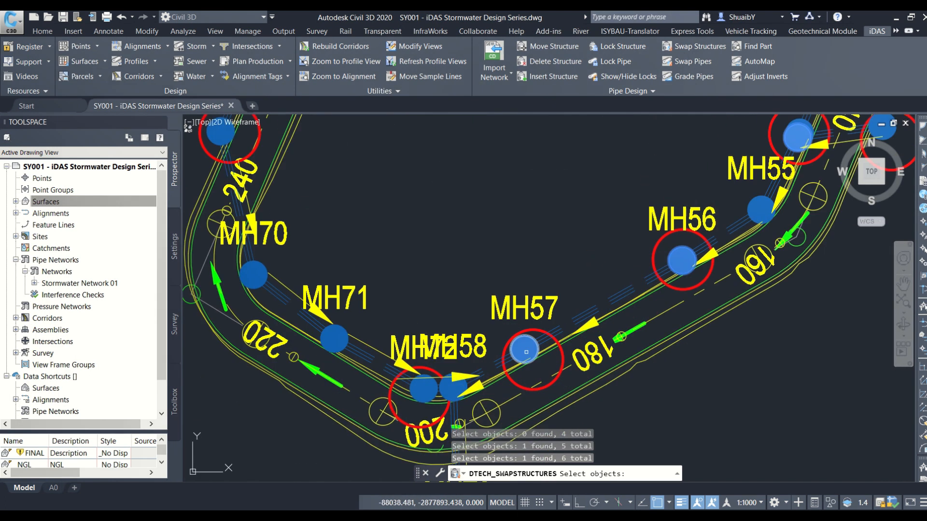
scroll(482, 292, down, 2)
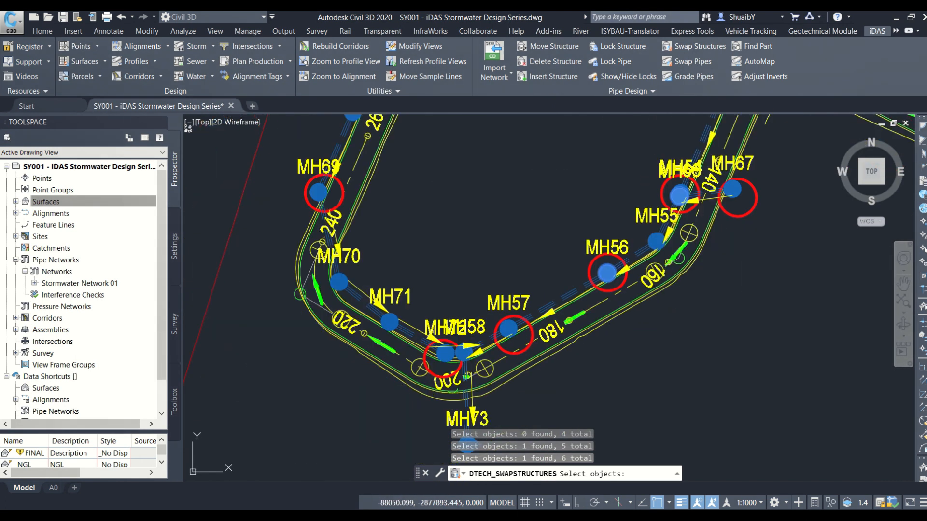
scroll(406, 349, up, 2)
scroll(482, 329, up, 3)
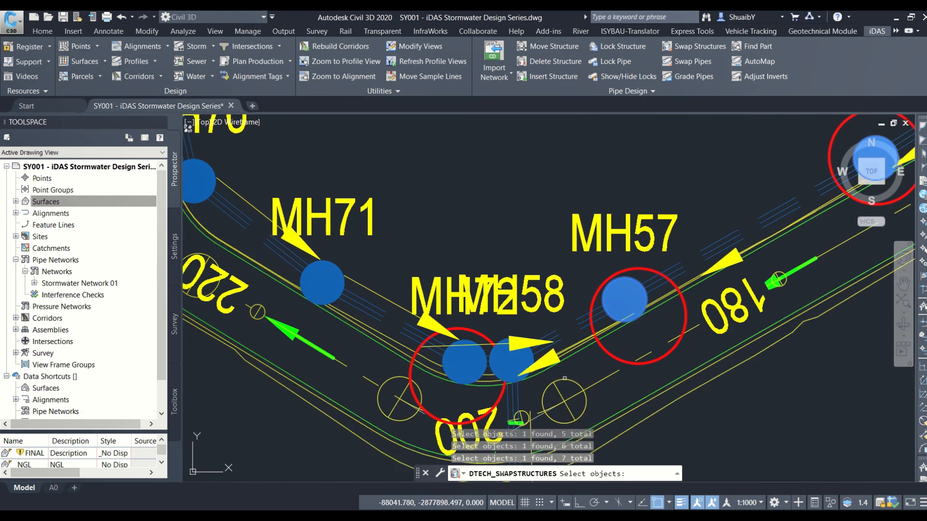
scroll(549, 344, down, 2)
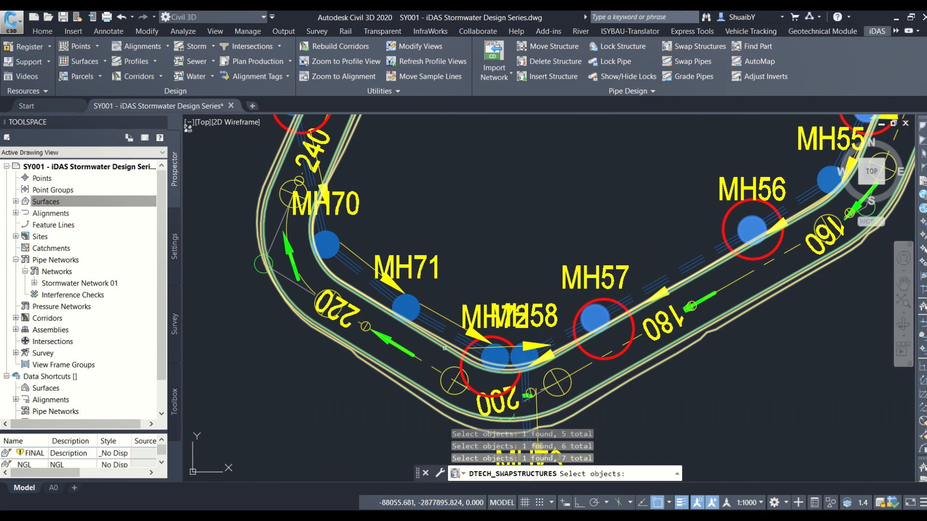
scroll(477, 356, up, 4)
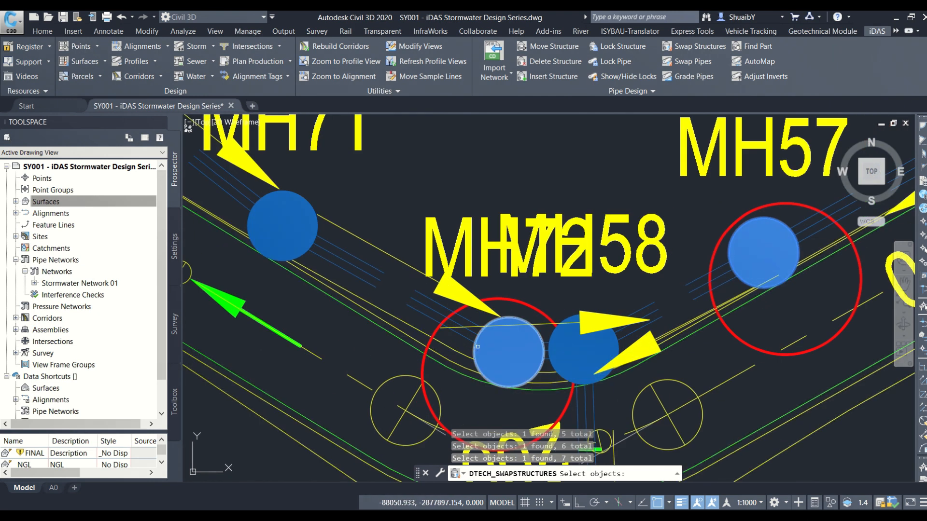
scroll(586, 388, down, 4)
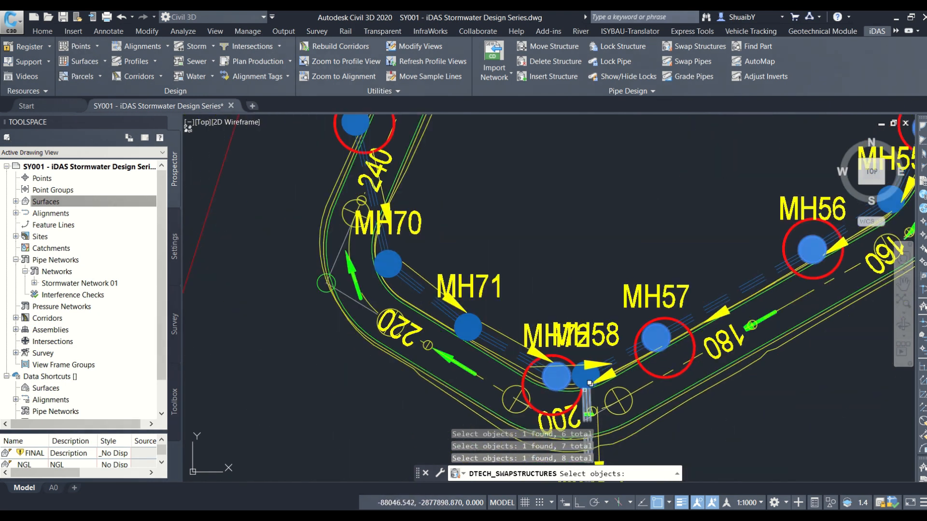
click(586, 375)
- Add manhole MH68 to the selection and swap all selected structures to the chosen kerb inlet part
scroll(452, 256, down, 4)
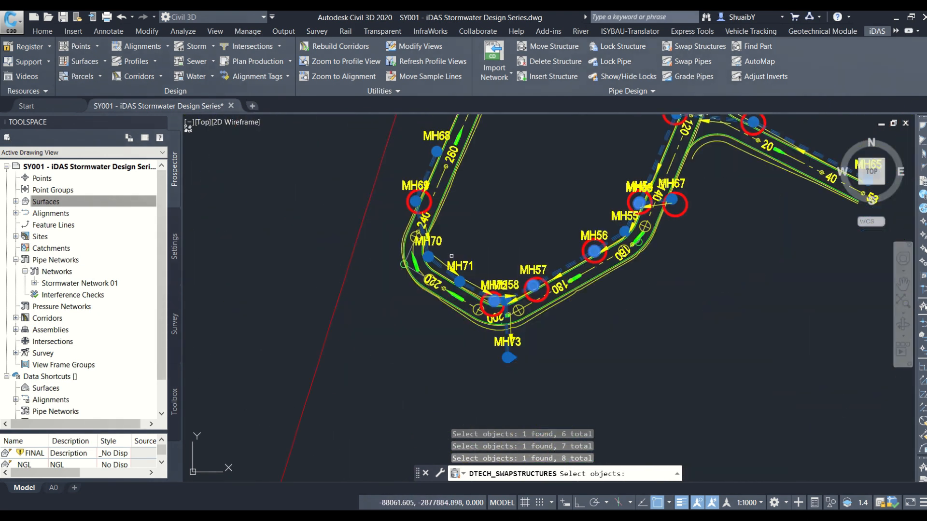
scroll(426, 158, up, 2)
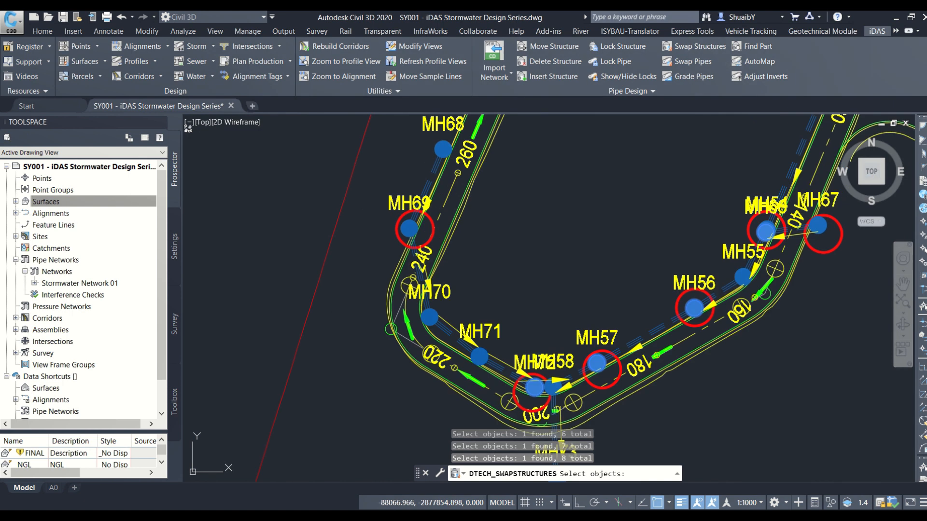
scroll(420, 333, up, 2)
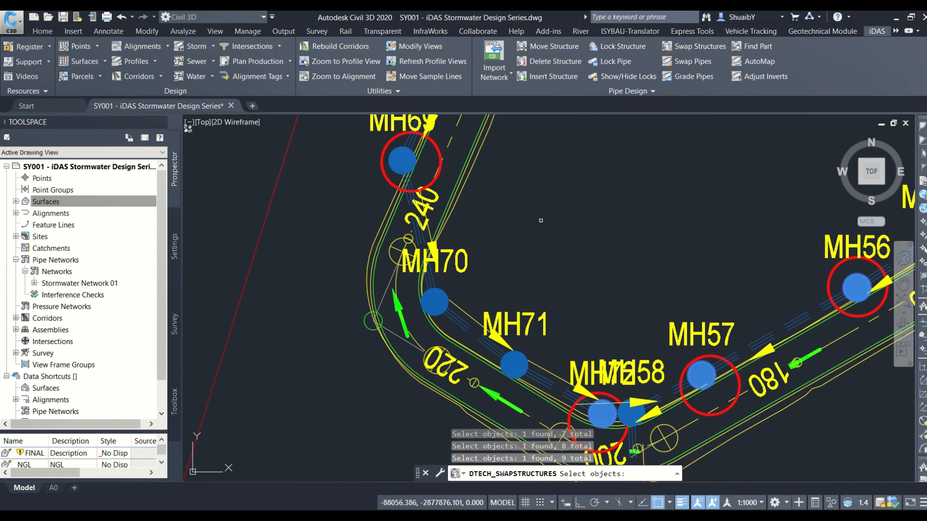
key(Return)
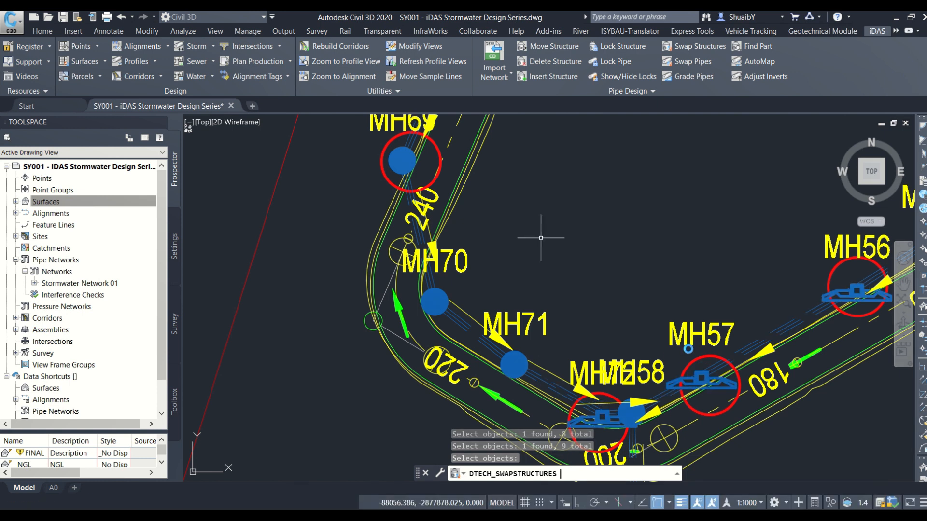
- Examine the swapped kerb inlet symbols from MH72 through MH57 and MH56 to MH54, and the manhole at MH53
scroll(600, 443, up, 3)
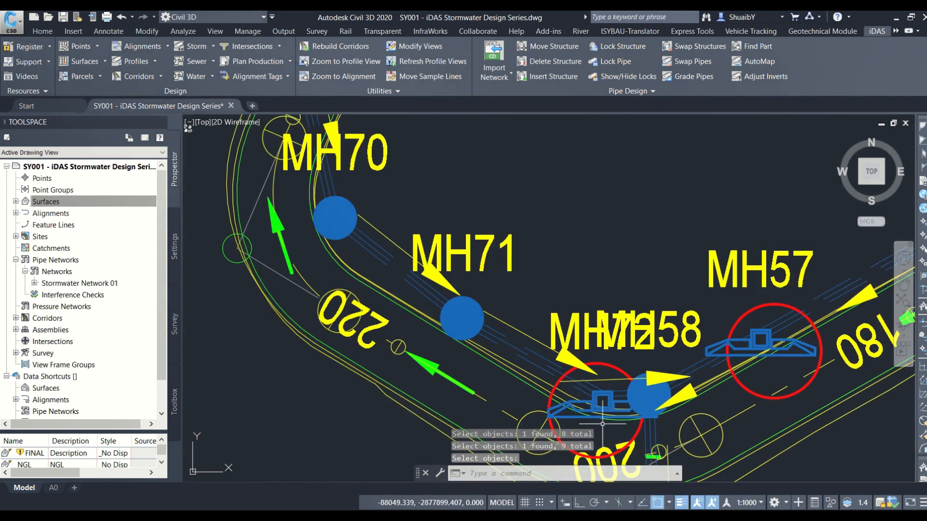
scroll(548, 362, down, 3)
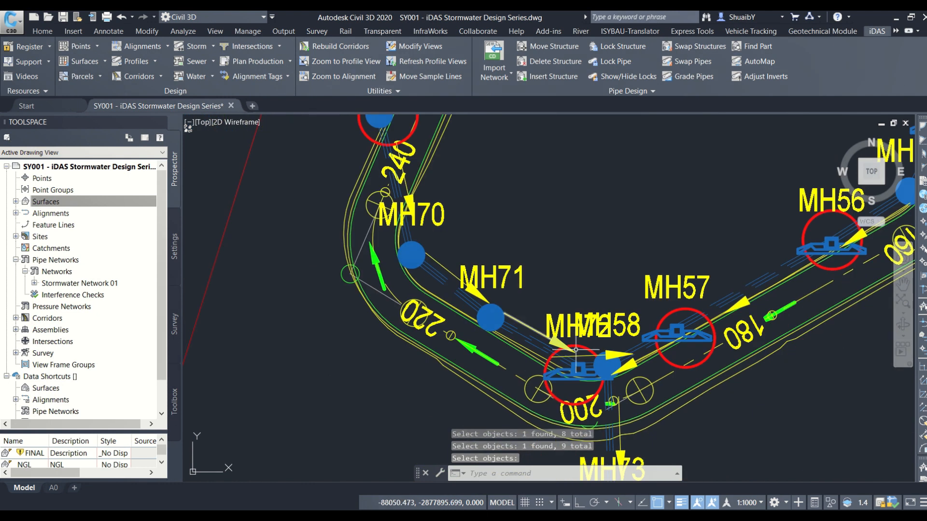
scroll(778, 212, down, 2)
middle_drag(778, 212, 695, 333)
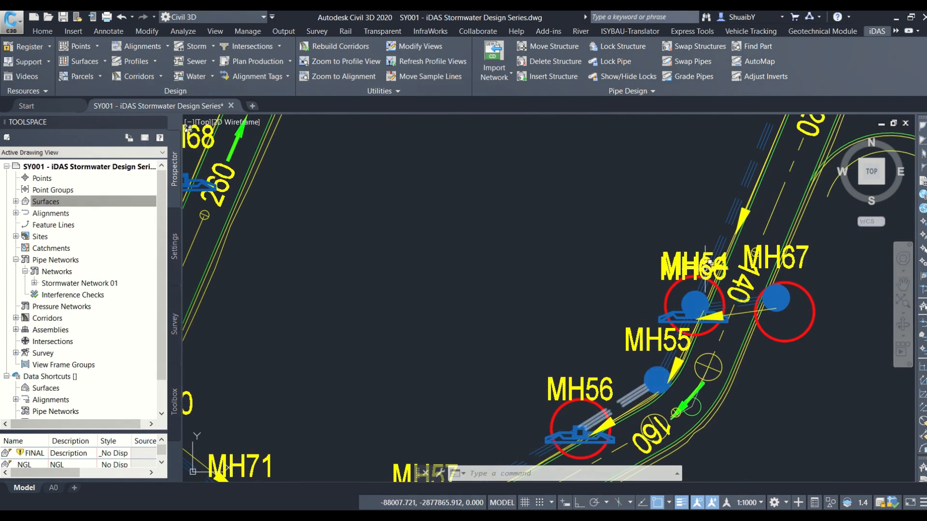
middle_drag(708, 262, 636, 351)
middle_drag(714, 395, 741, 271)
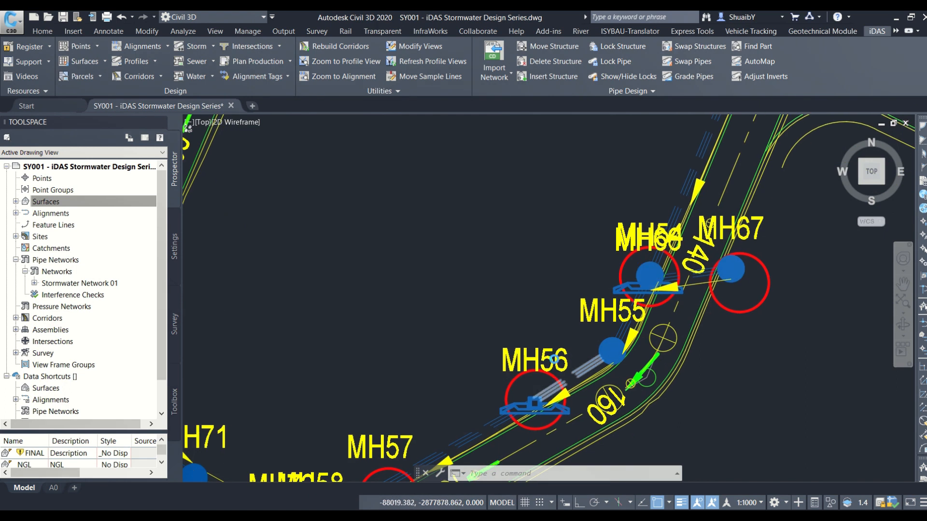
scroll(572, 348, down, 4)
middle_drag(630, 238, 600, 273)
scroll(600, 273, up, 8)
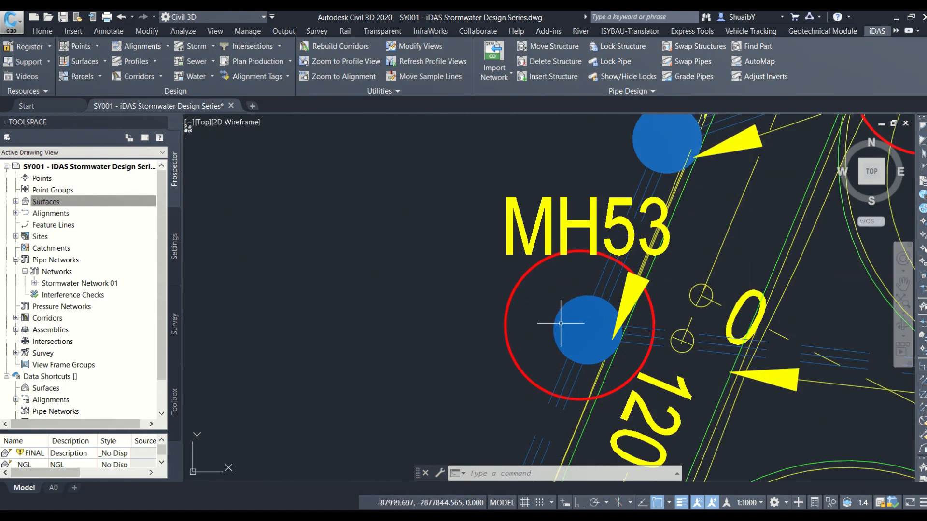
- Check the structure symbols from MH53 up to MH47 and MH61, and back down to MH58 and the overlapping MH54/MH66
scroll(560, 332, down, 6)
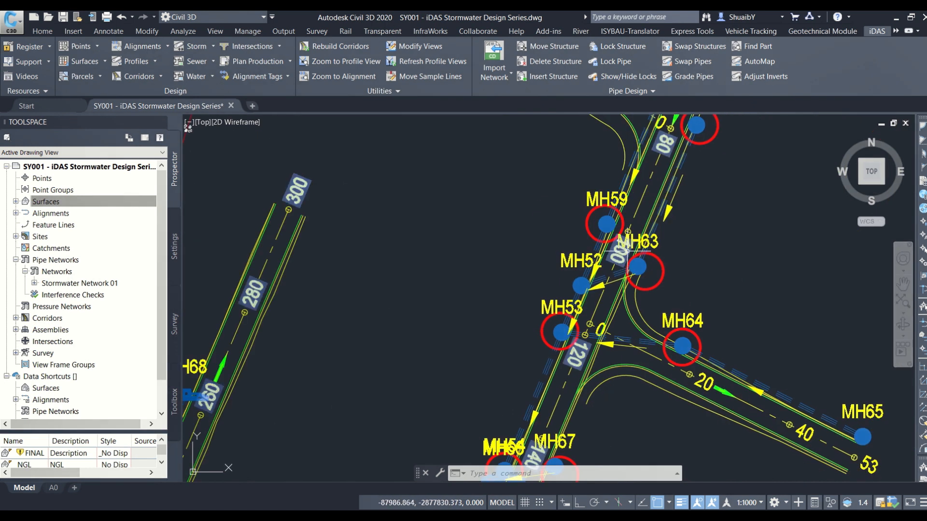
middle_drag(627, 252, 617, 357)
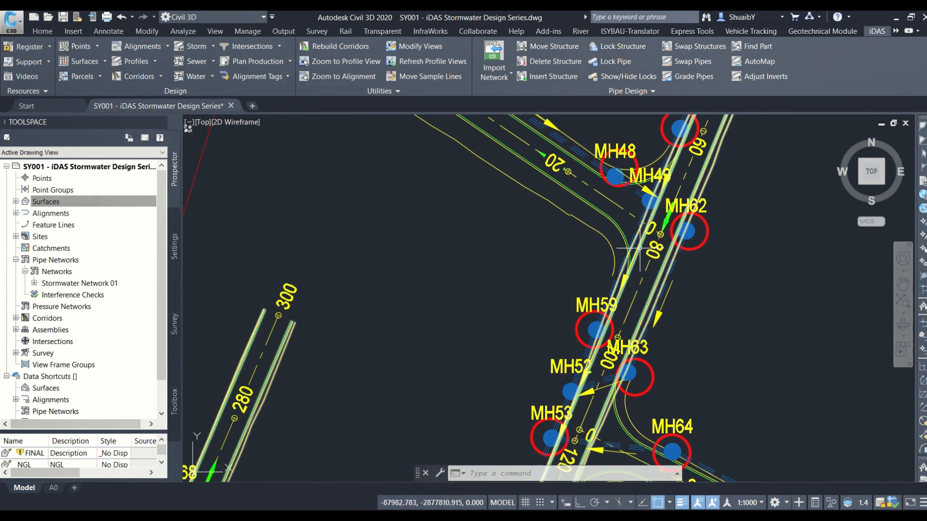
middle_drag(640, 249, 630, 357)
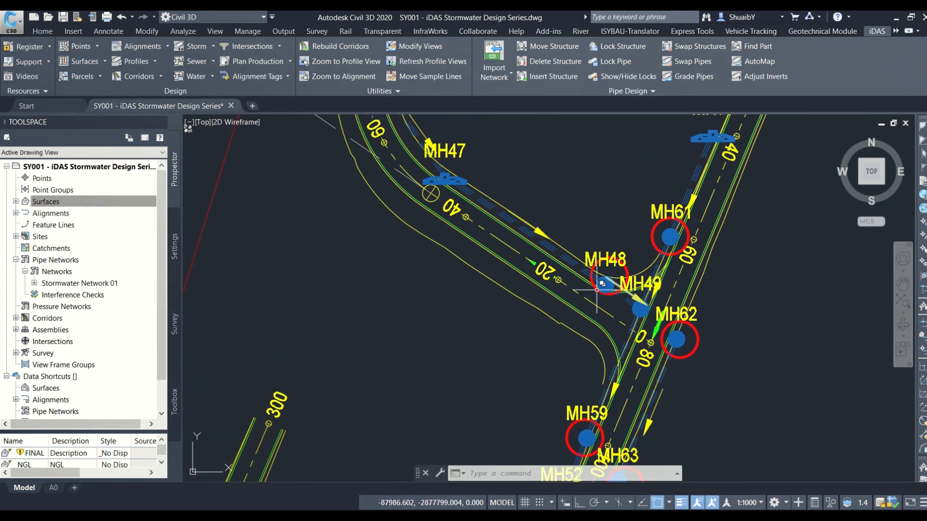
scroll(574, 301, down, 2)
middle_drag(601, 352, 692, 217)
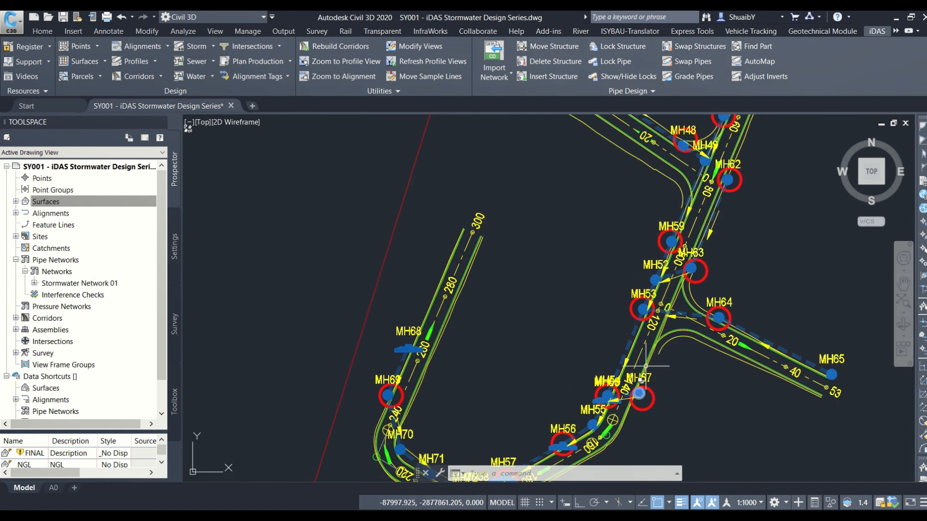
middle_drag(621, 403, 641, 282)
scroll(626, 290, up, 2)
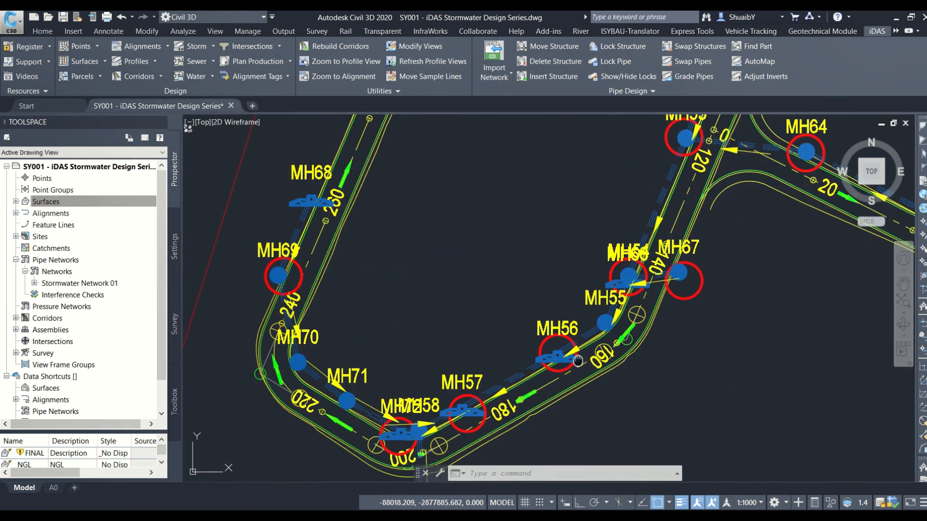
middle_drag(587, 340, 614, 292)
scroll(518, 359, up, 4)
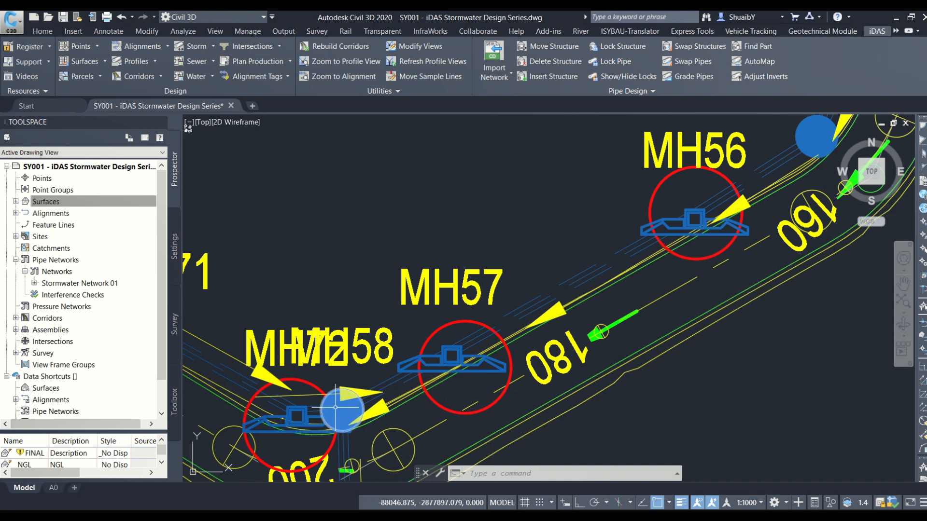
middle_drag(765, 211, 610, 362)
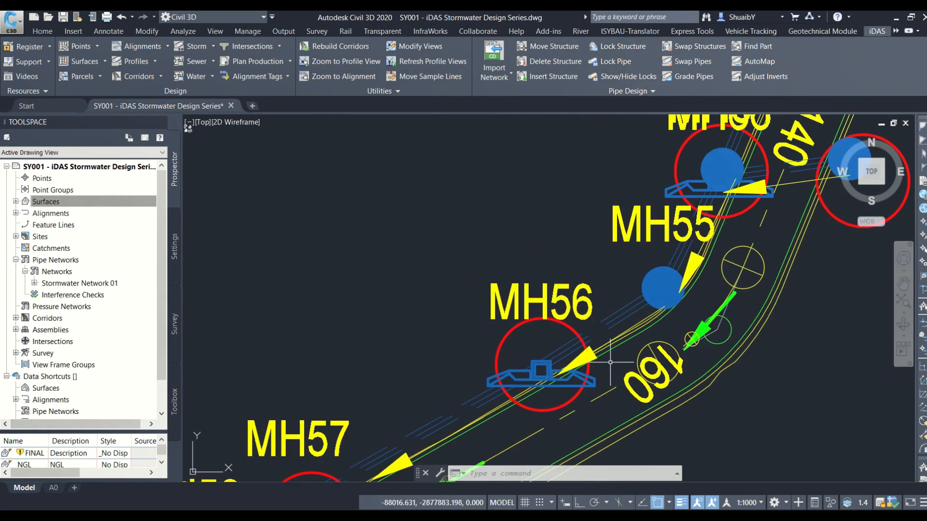
scroll(748, 318, down, 3)
scroll(689, 246, up, 3)
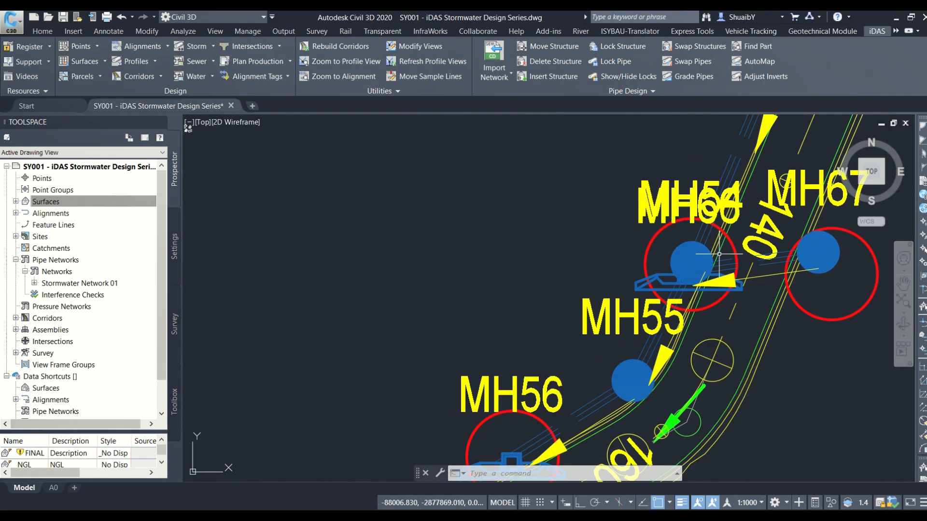
- Try to delete the duplicate manhole MH54 that overlaps kerb inlet MH66
click(684, 246)
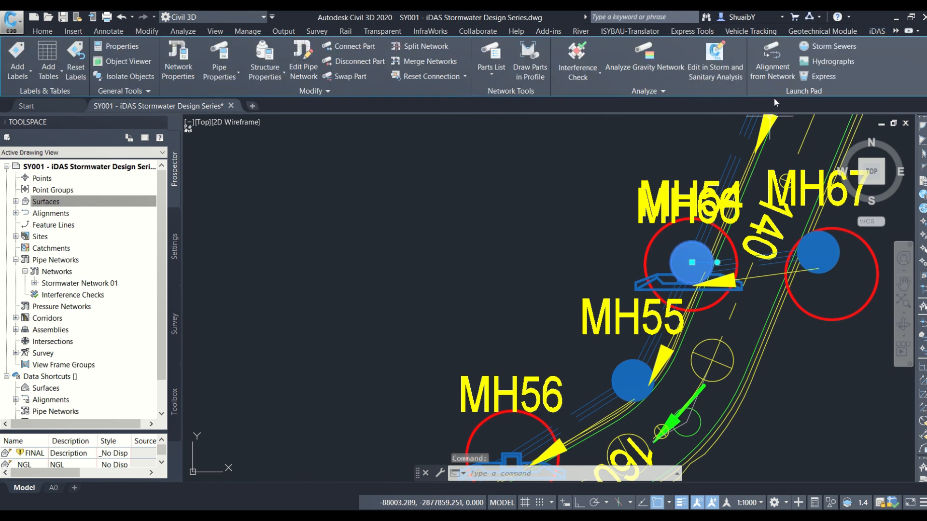
key(Escape)
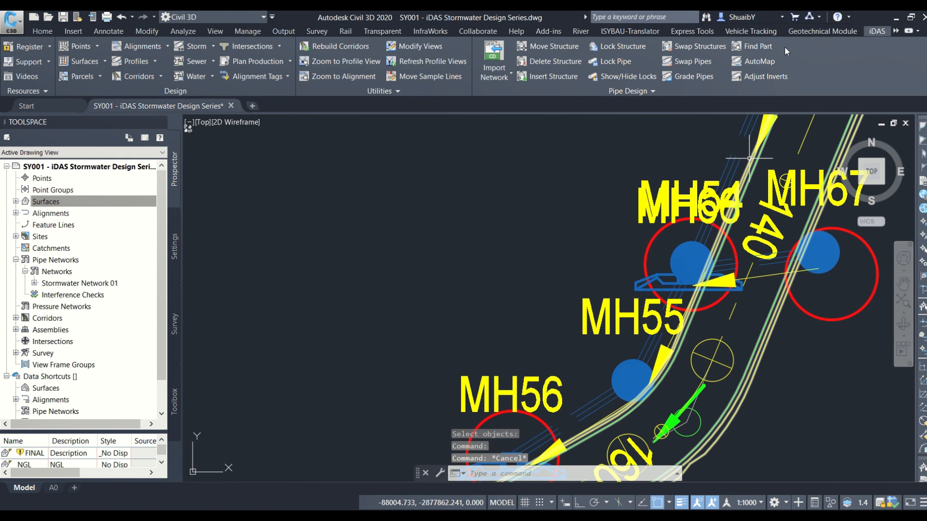
click(555, 61)
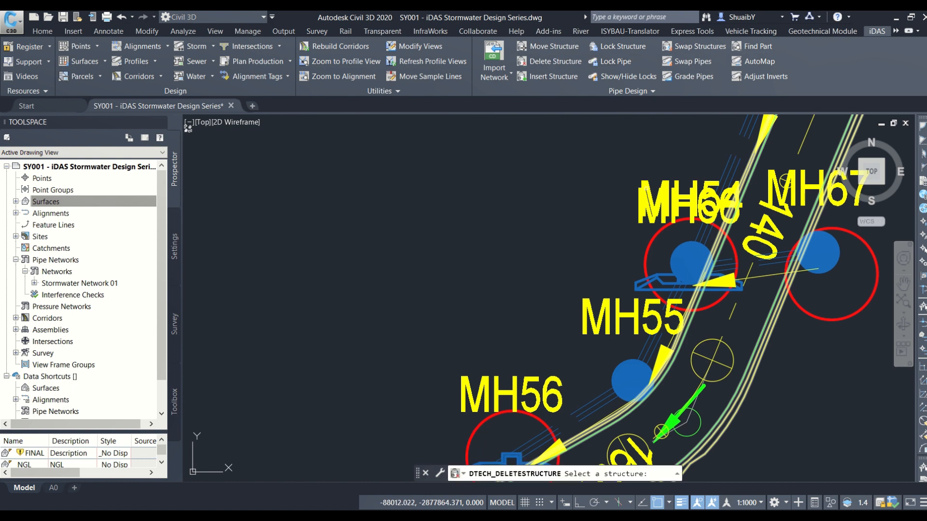
click(676, 251)
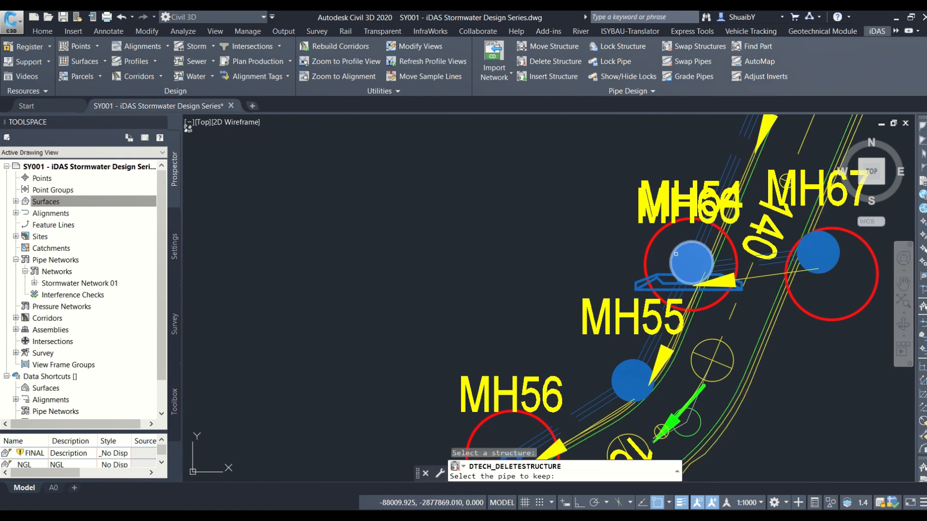
click(676, 254)
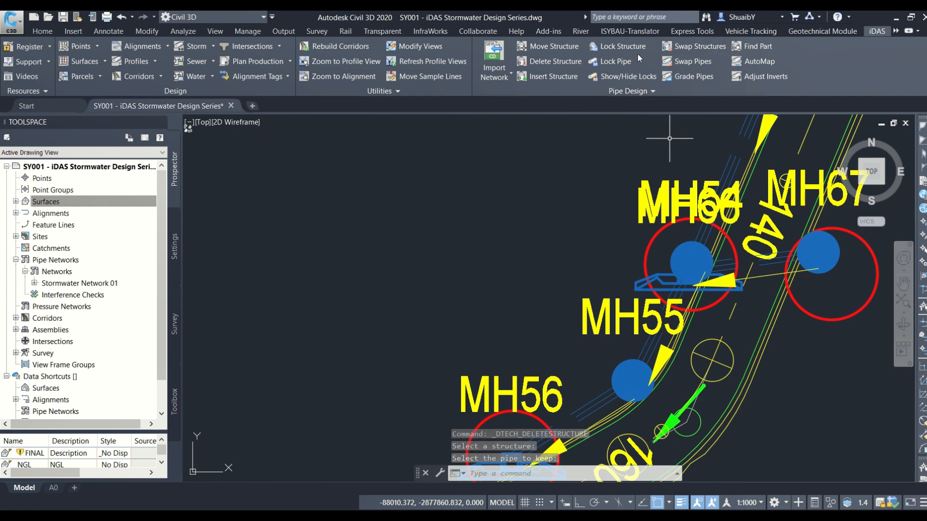
- Delete the duplicate manhole MH54 over kerb inlet MH66, choosing the pipe coming in from upstream as the one to keep
click(574, 62)
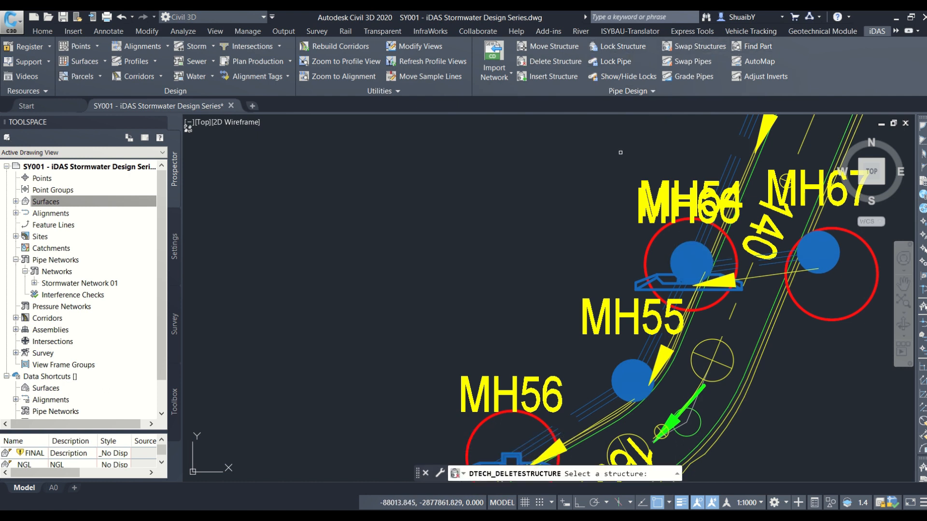
click(678, 248)
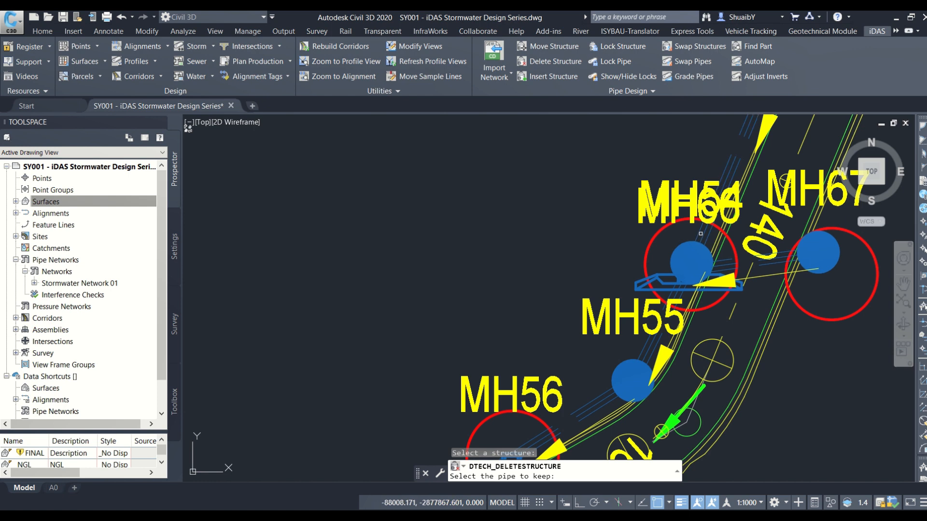
click(695, 251)
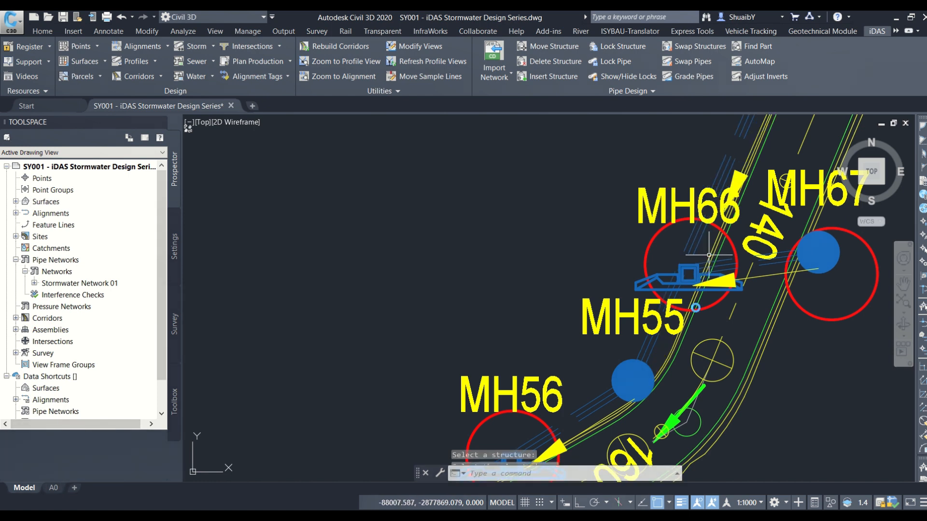
scroll(676, 263, up, 4)
key(Escape)
scroll(719, 266, down, 5)
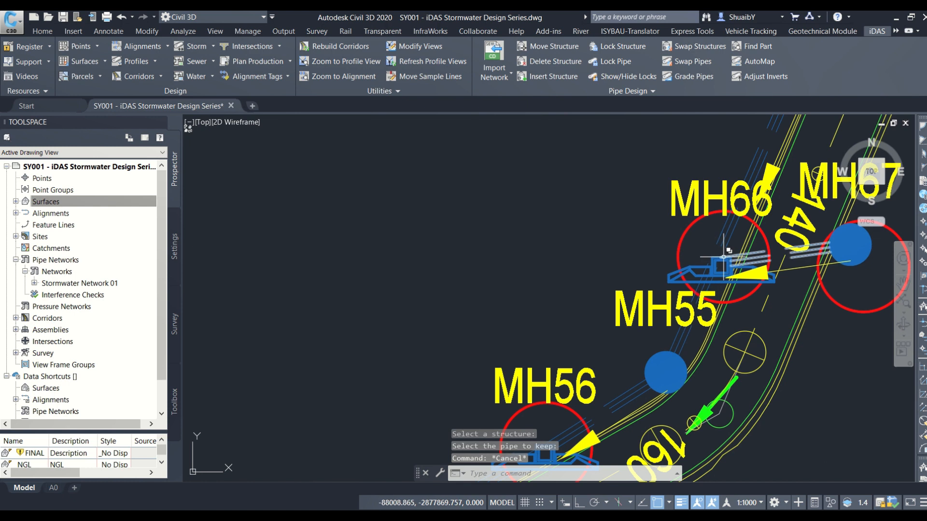
- Rotate kerb inlet MH66 so its long side runs parallel to the road edge
click(721, 265)
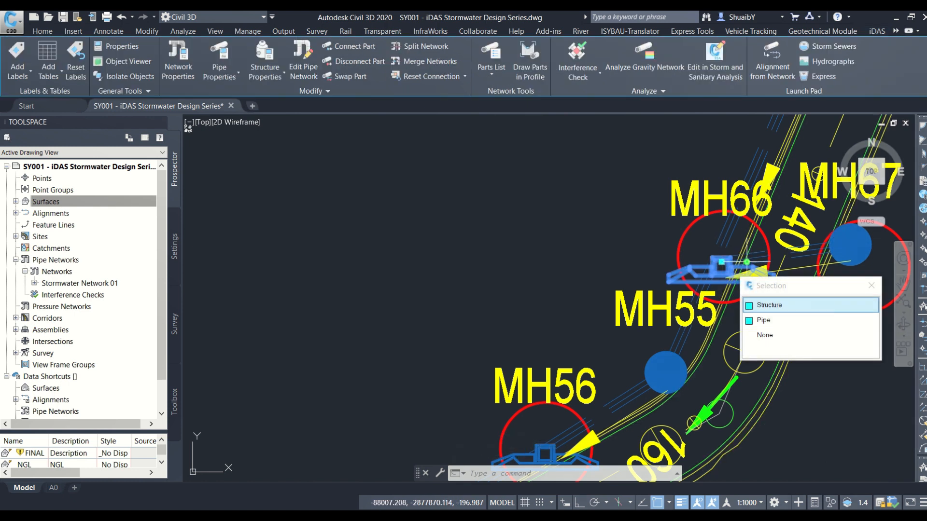
click(746, 262)
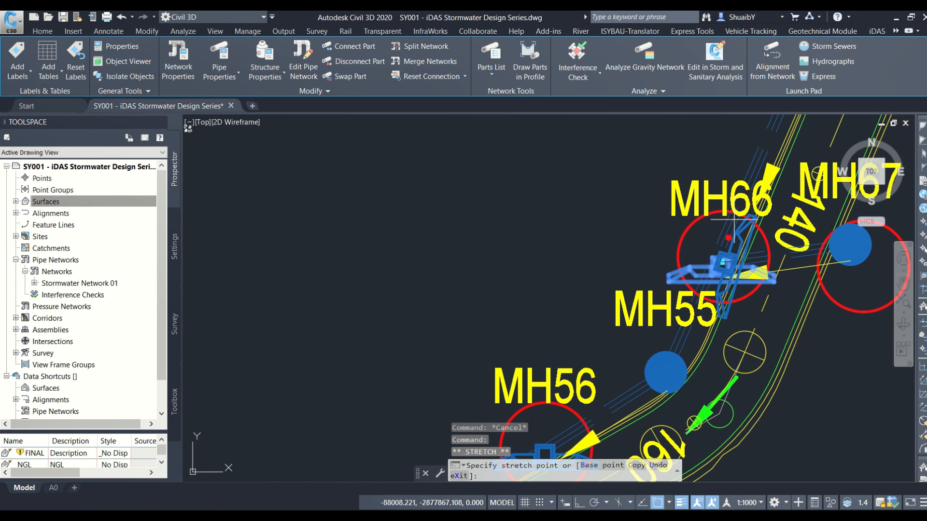
scroll(738, 222, up, 2)
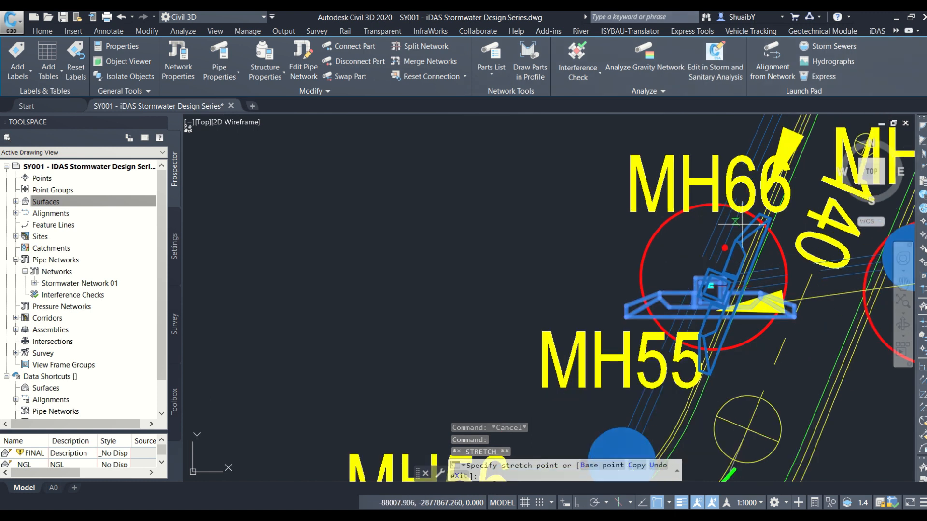
key(Escape)
scroll(685, 256, down, 6)
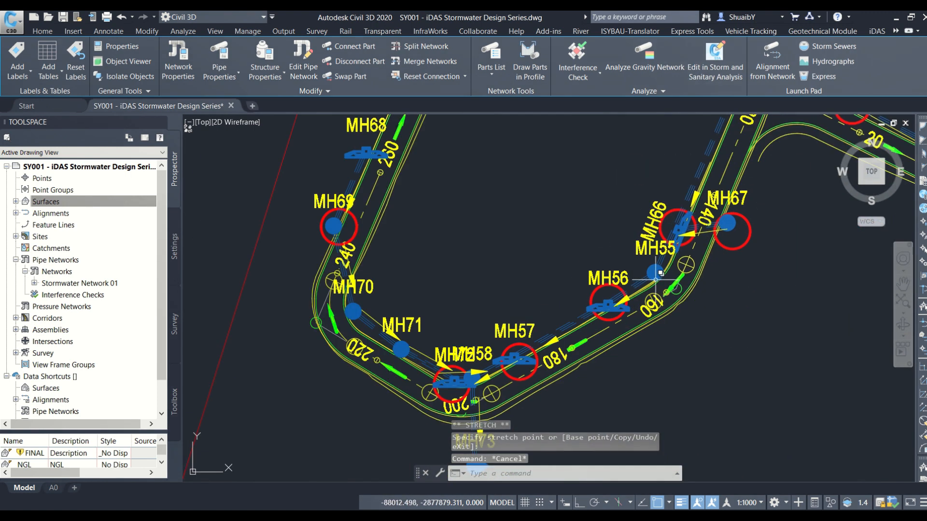
key(Escape)
scroll(656, 275, up, 4)
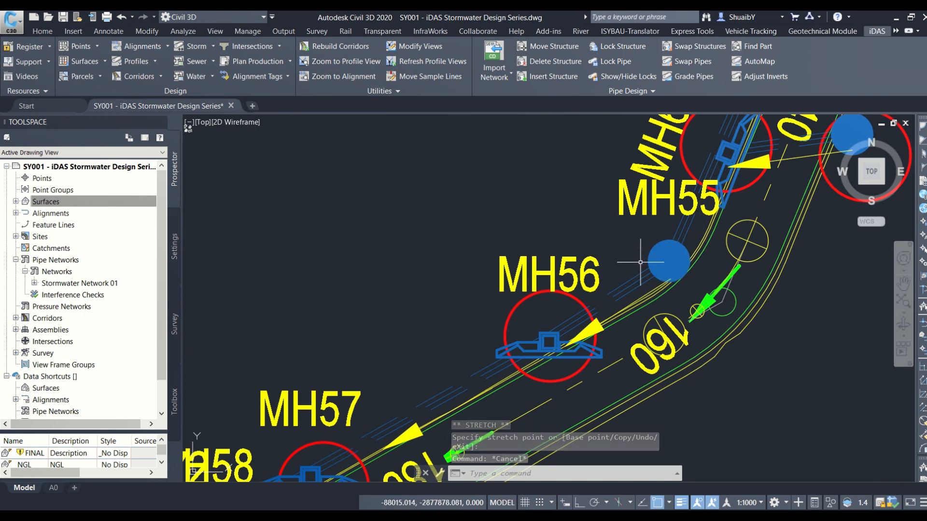
scroll(627, 256, down, 1)
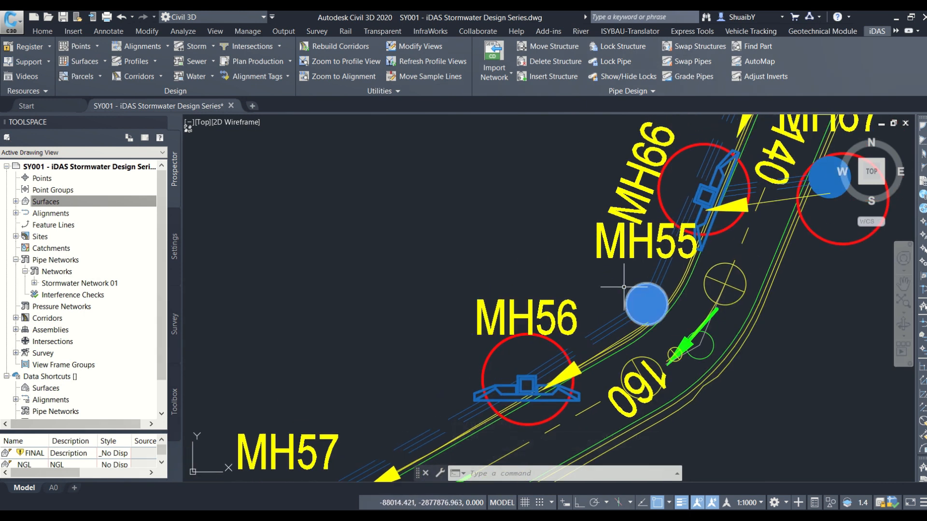
scroll(599, 276, down, 1)
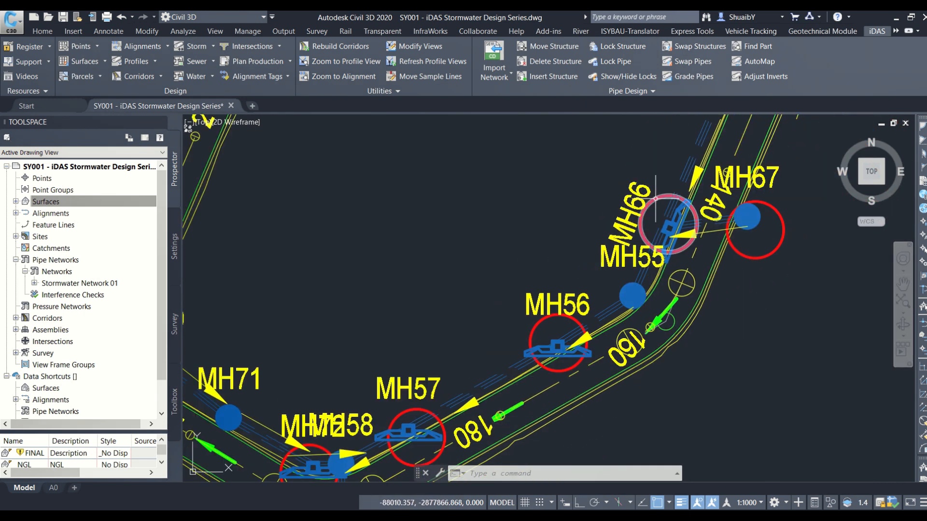
scroll(655, 199, up, 2)
click(693, 217)
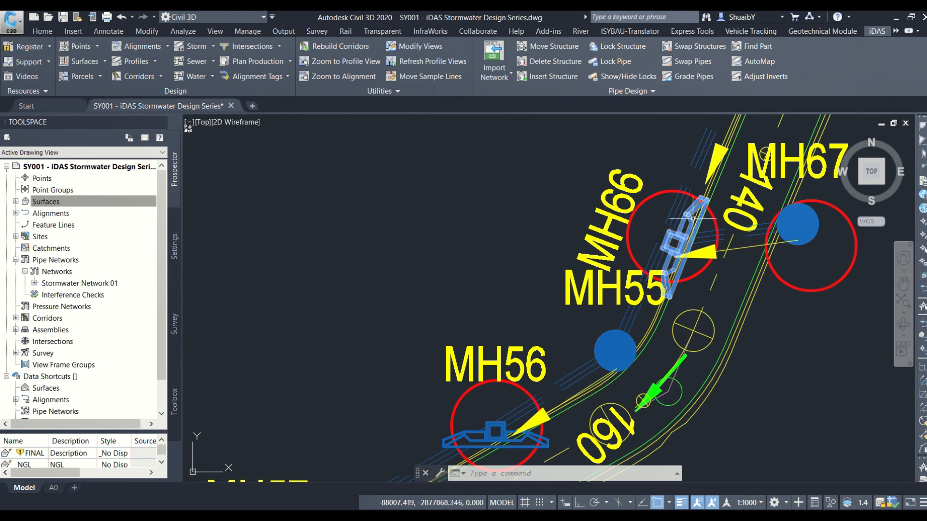
key(Escape)
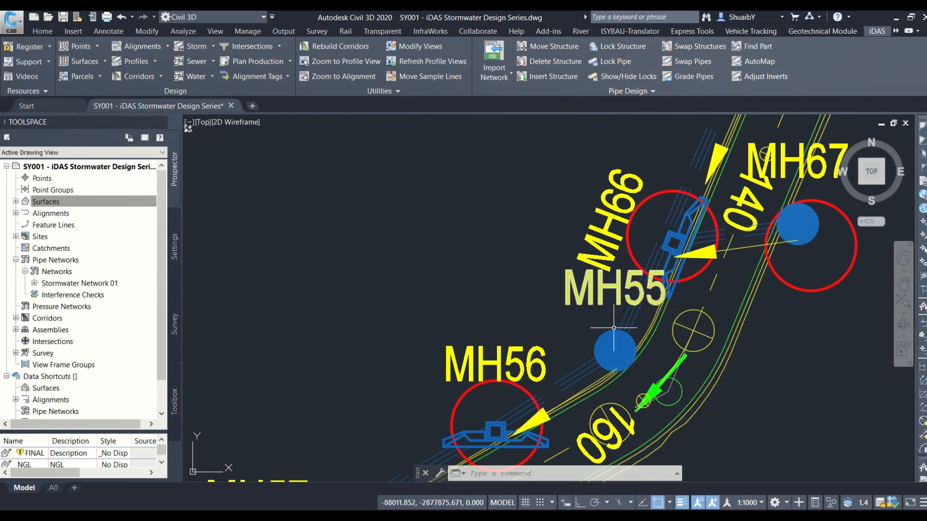
- Rotate kerb inlet MH56 to line up with the road edge and the pipe run toward MH57
middle_drag(579, 348, 627, 257)
scroll(581, 352, up, 2)
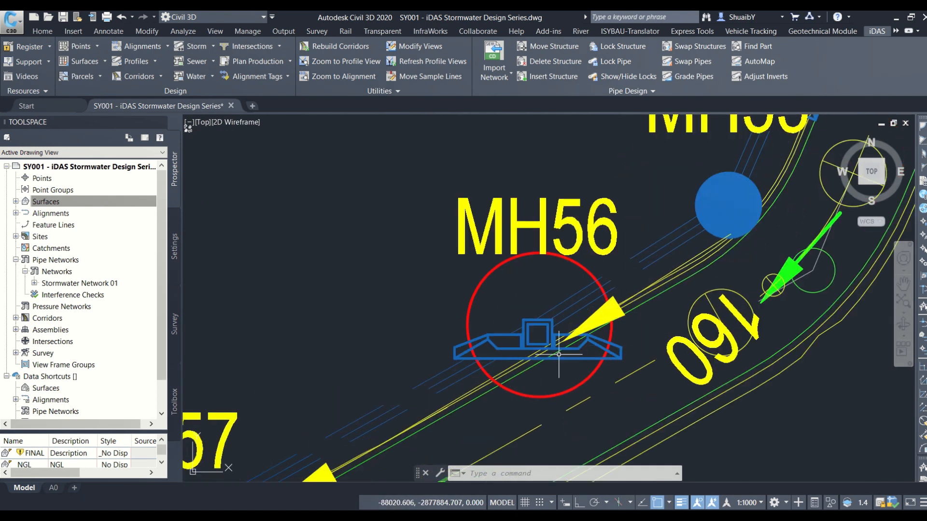
click(564, 322)
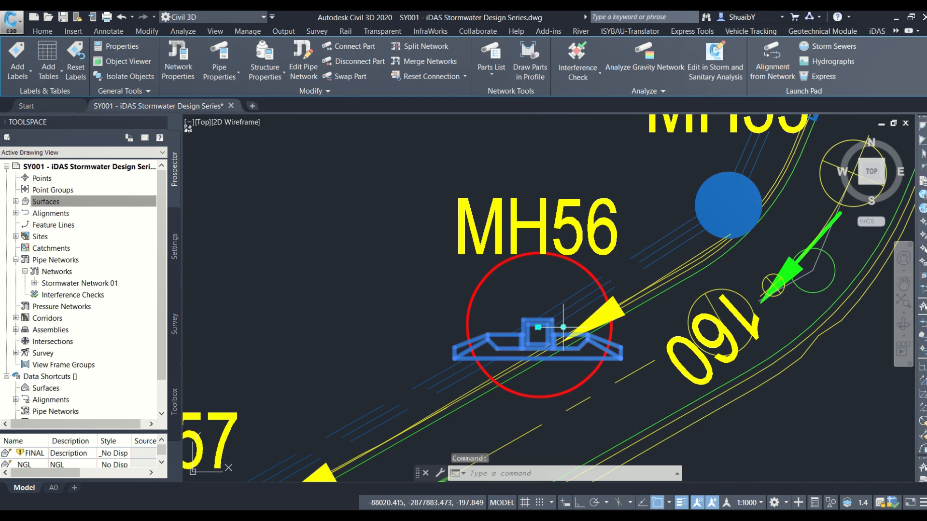
click(563, 327)
scroll(643, 287, up, 2)
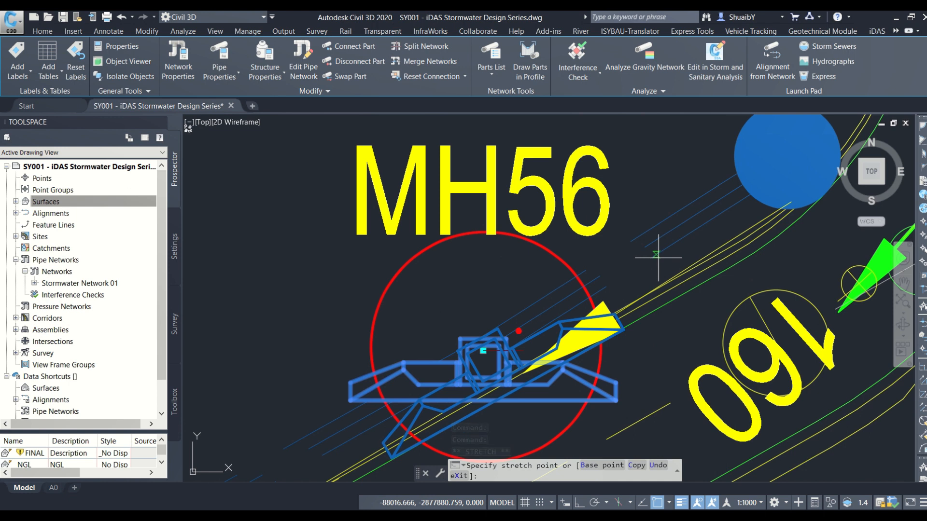
key(Escape)
scroll(540, 313, down, 1)
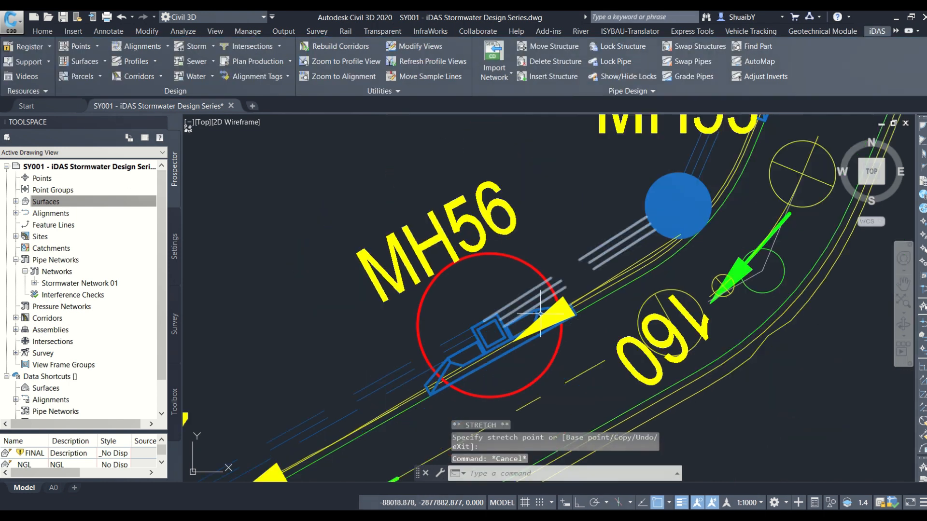
- Swap manhole MH67 in Stormwater Network 01 to the KERB INLET-TSHWANE CP=3.0m LOW POINT part
scroll(540, 314, down, 3)
scroll(677, 264, up, 1)
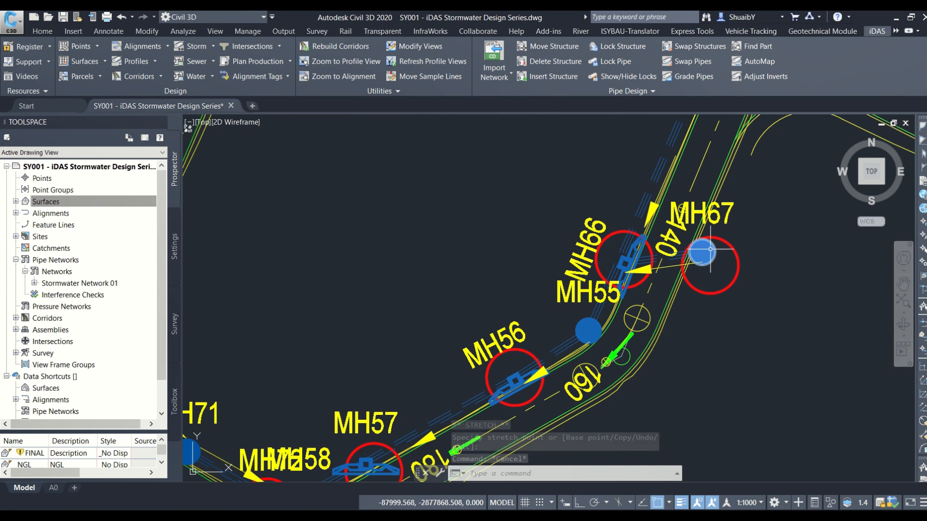
scroll(710, 249, up, 2)
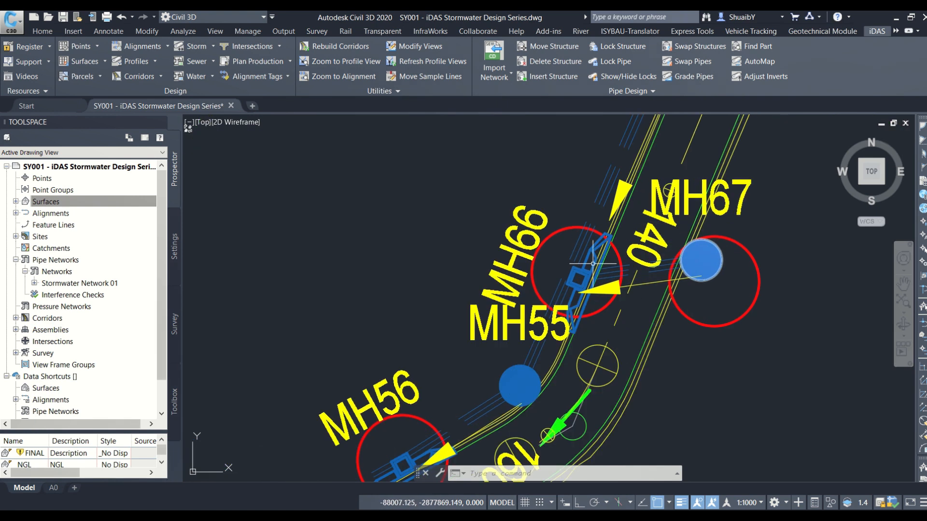
scroll(637, 274, down, 1)
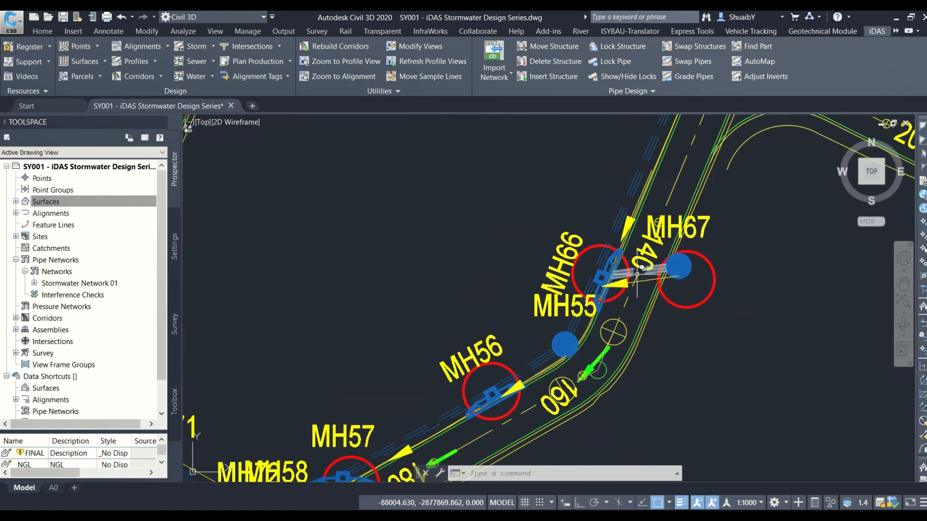
scroll(637, 274, down, 1)
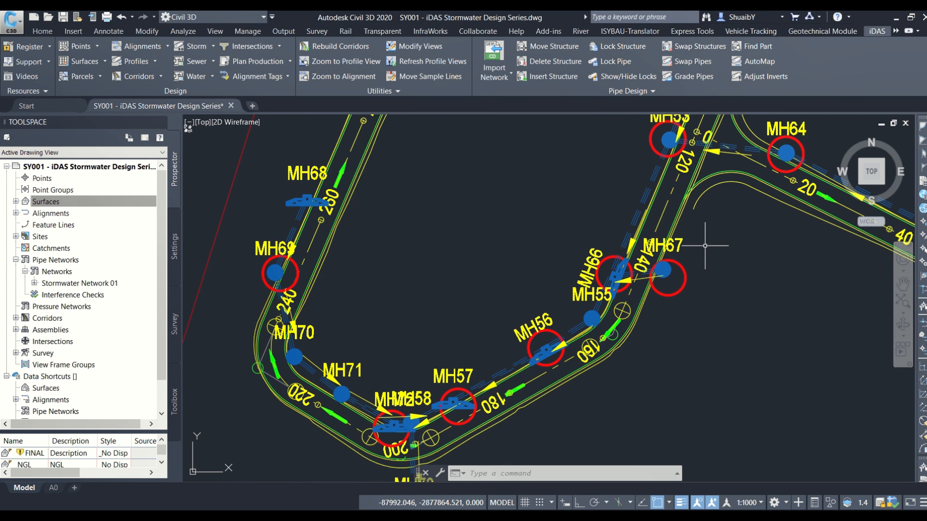
click(702, 47)
click(264, 246)
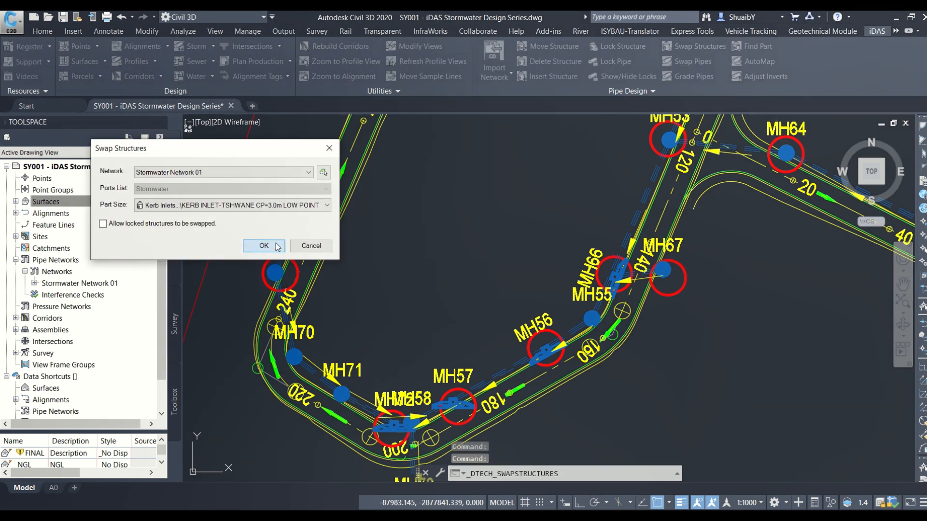
scroll(695, 270, up, 4)
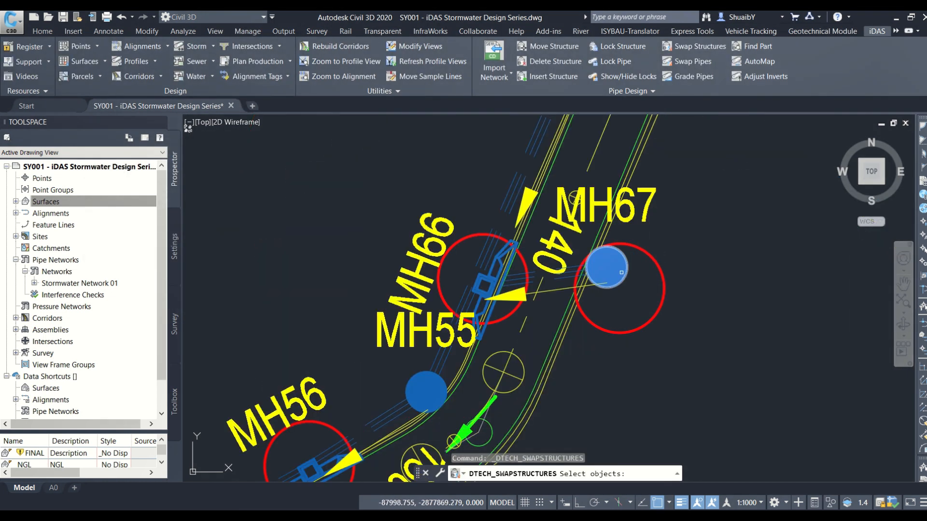
click(623, 273)
key(Return)
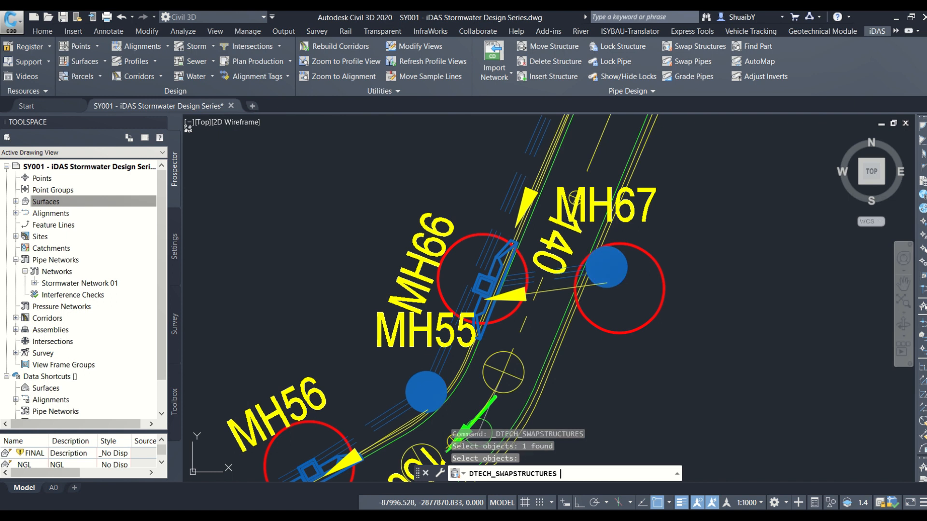
scroll(616, 264, down, 4)
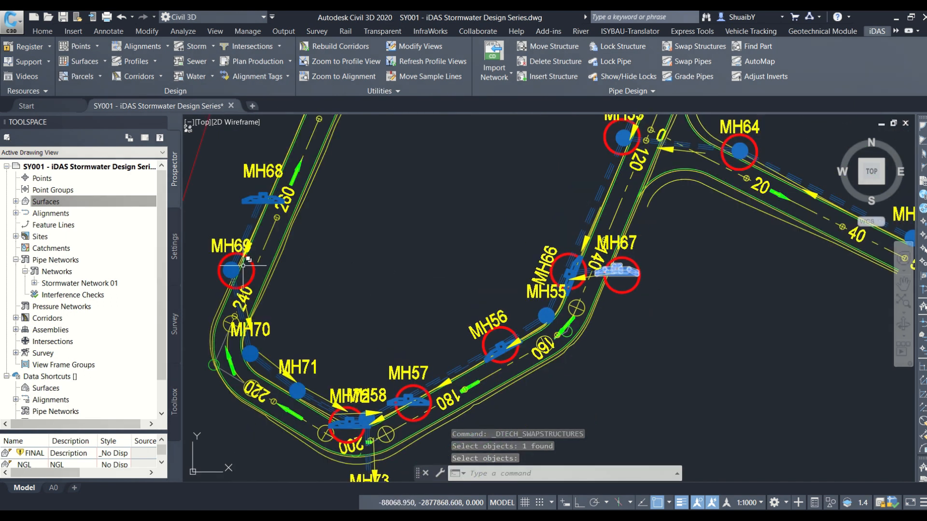
- Repeat the structure swap on manhole MH69 with the same KERB INLET-TSHWANE CP=3.0m LOW POINT part
right_click(324, 268)
click(346, 274)
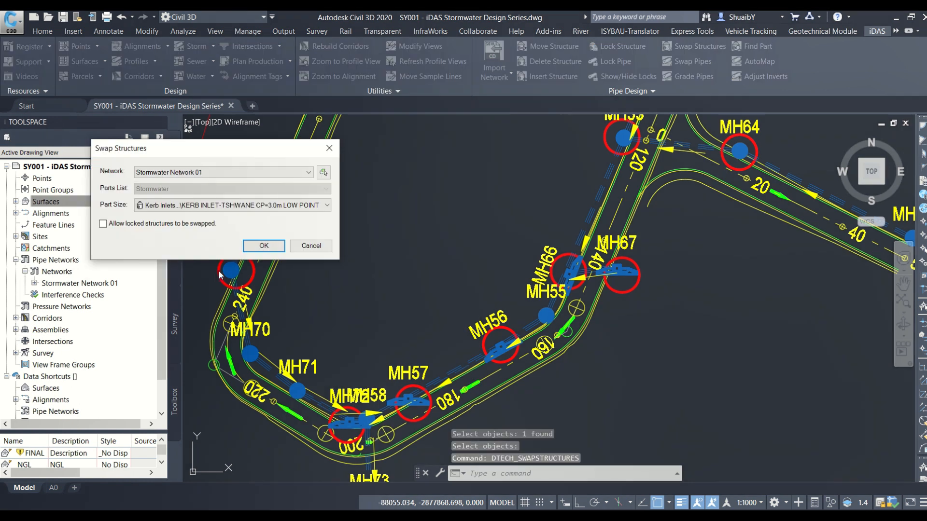
click(263, 246)
scroll(283, 234, up, 8)
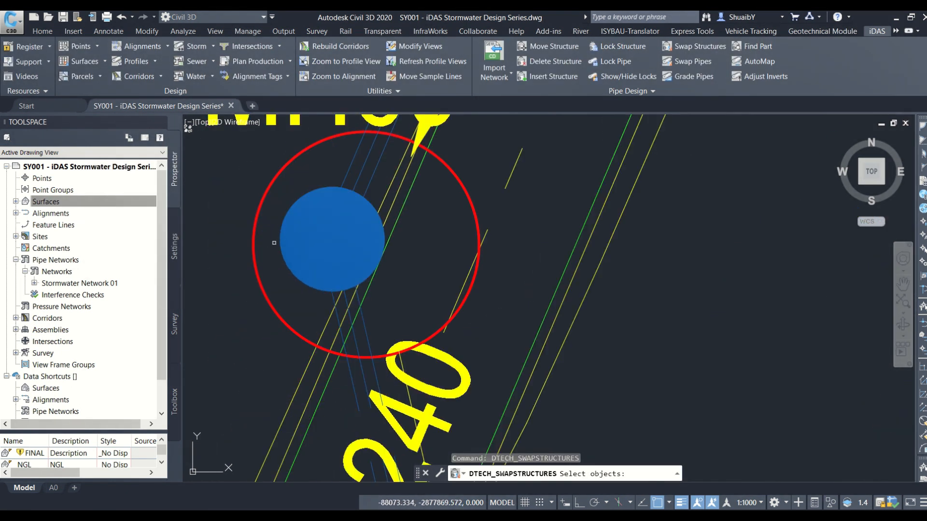
click(283, 234)
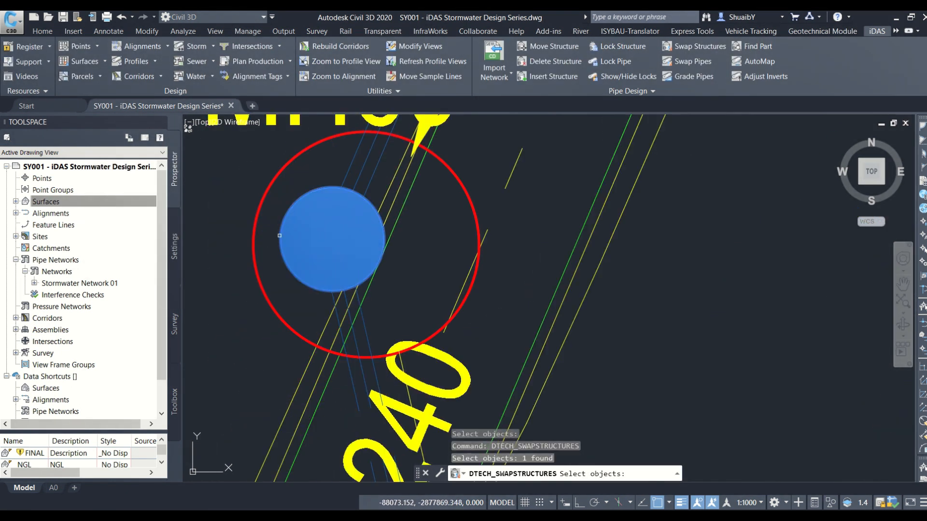
key(Return)
scroll(307, 231, down, 8)
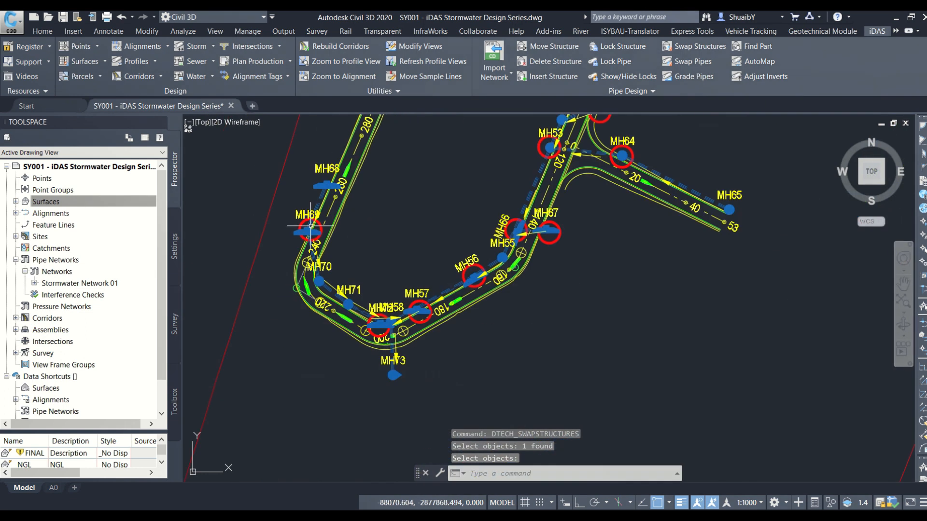
scroll(686, 203, up, 4)
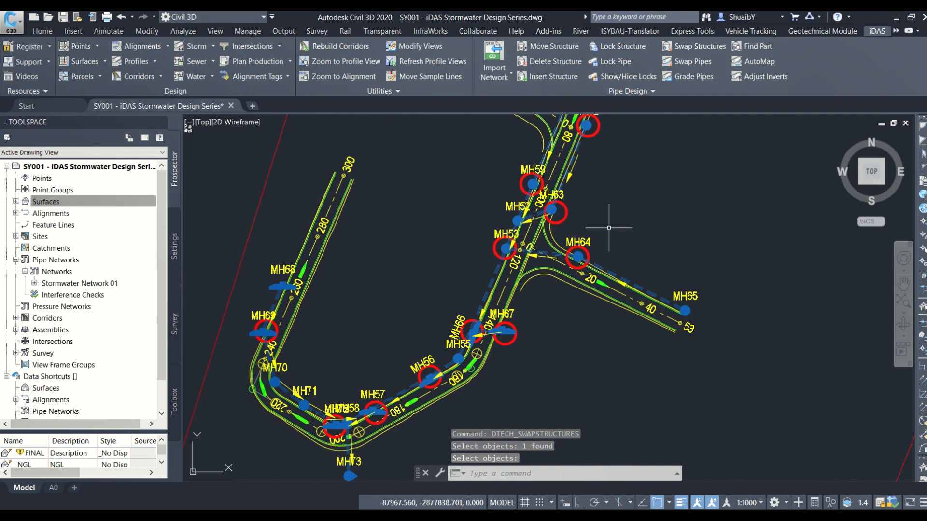
- Swap manholes MH53 and MH59 in Stormwater Network 01 to the KERB INLET-TSHWANE CP=3.0m LOW POINT part
middle_drag(590, 206, 601, 257)
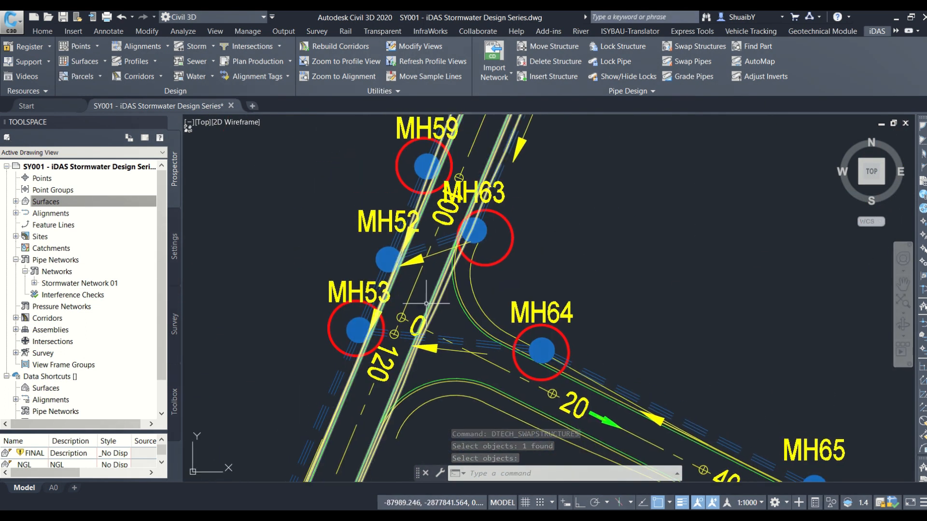
scroll(468, 340, down, 2)
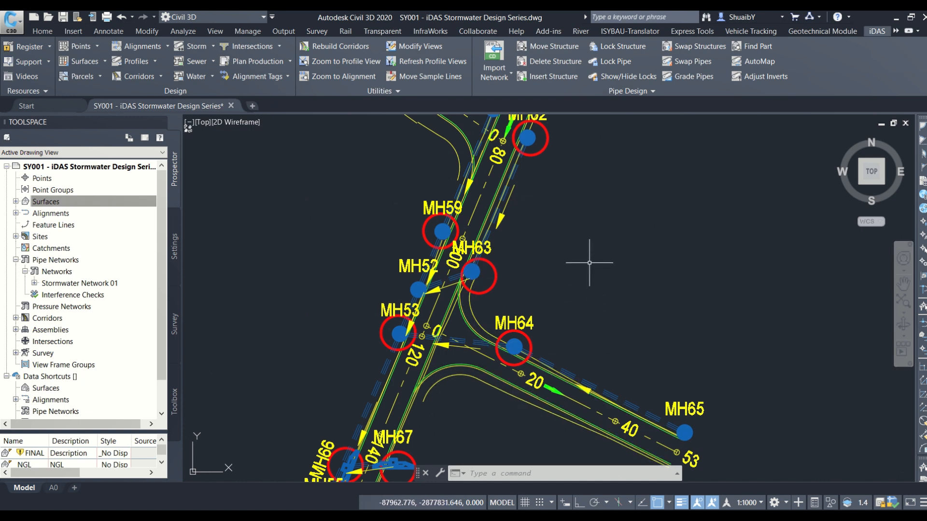
right_click(584, 247)
click(603, 253)
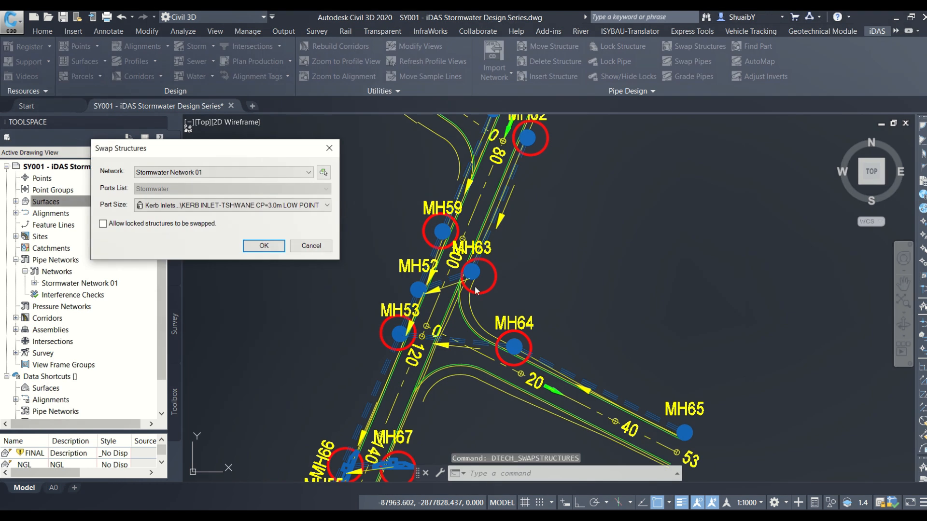
click(264, 245)
scroll(371, 339, up, 4)
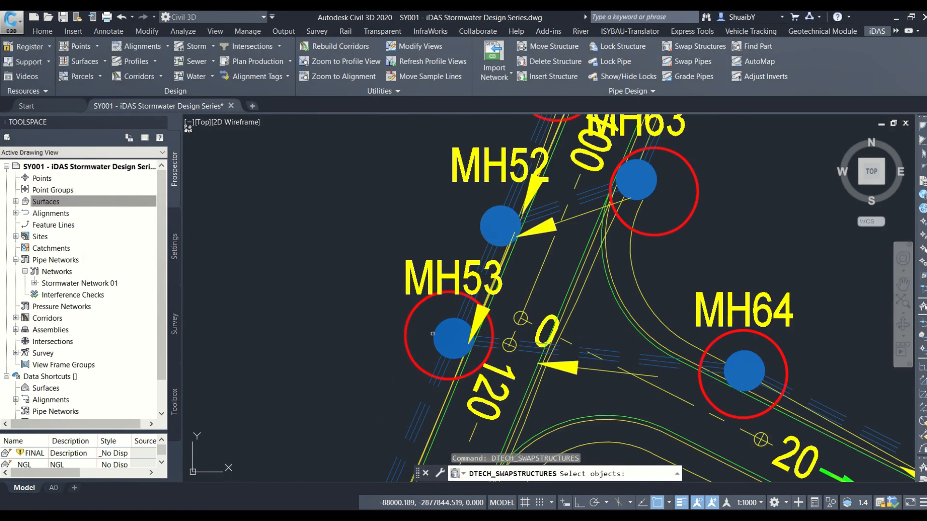
click(437, 331)
scroll(364, 331, down, 3)
scroll(421, 201, up, 1)
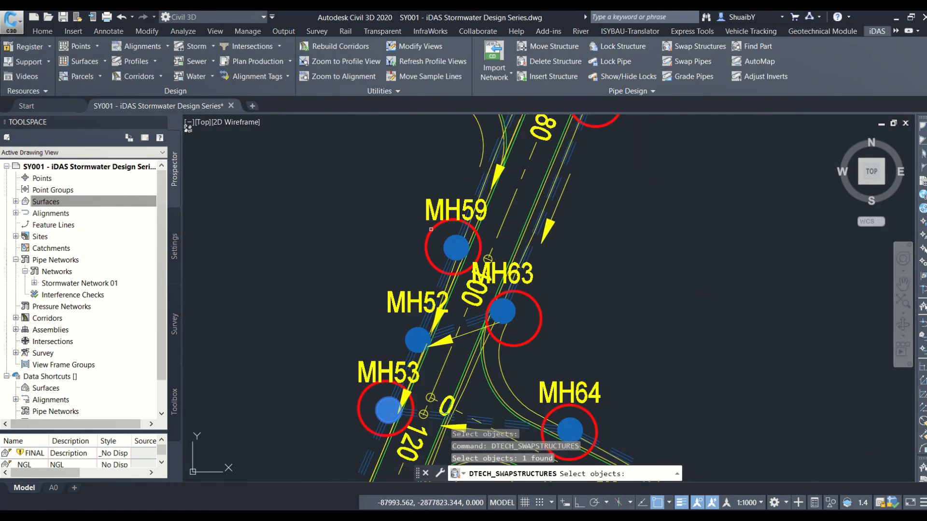
click(445, 244)
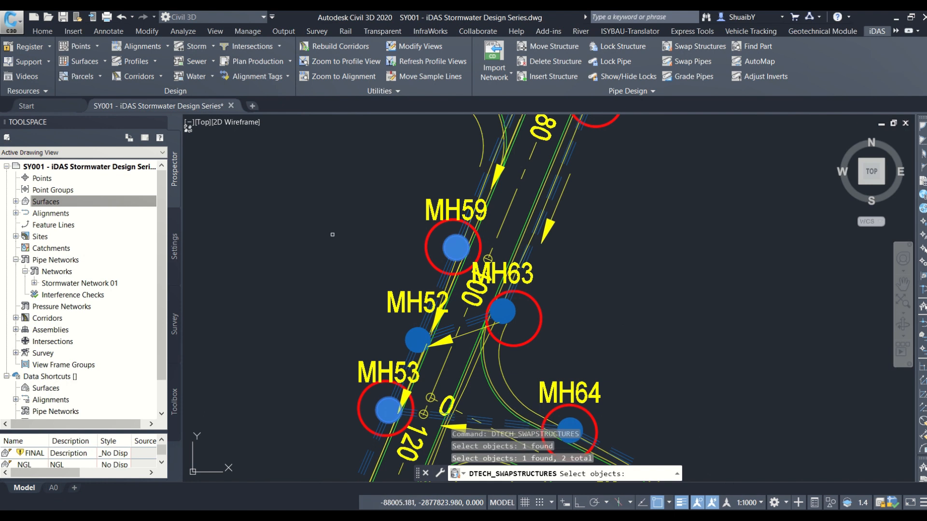
key(Return)
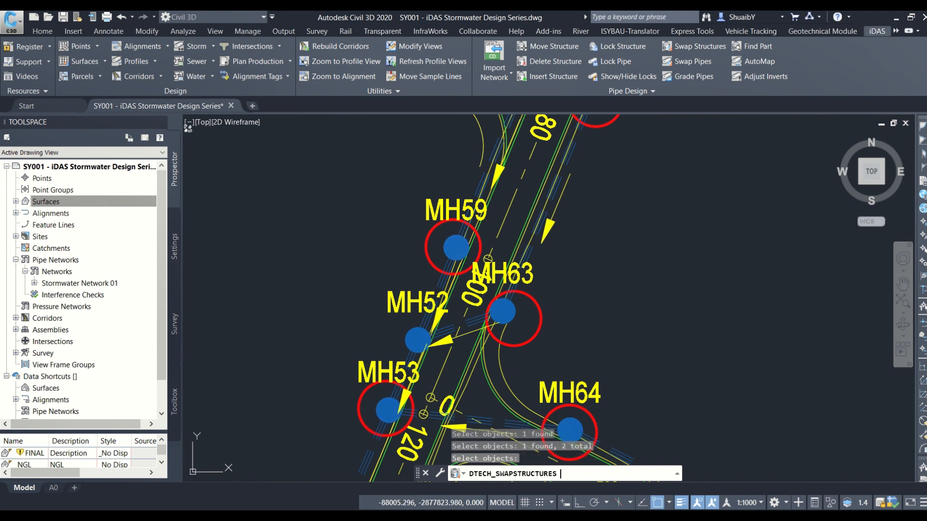
scroll(425, 236, down, 2)
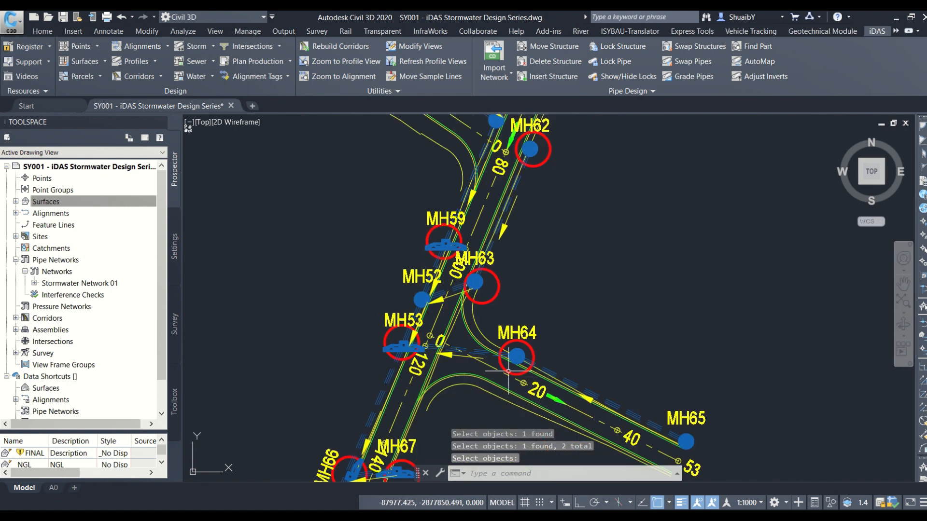
- Set up a structure swap in Stormwater Network 01 using the 1 000 mm MANHOLE part from ROCLA Manholes
scroll(519, 240, down, 1)
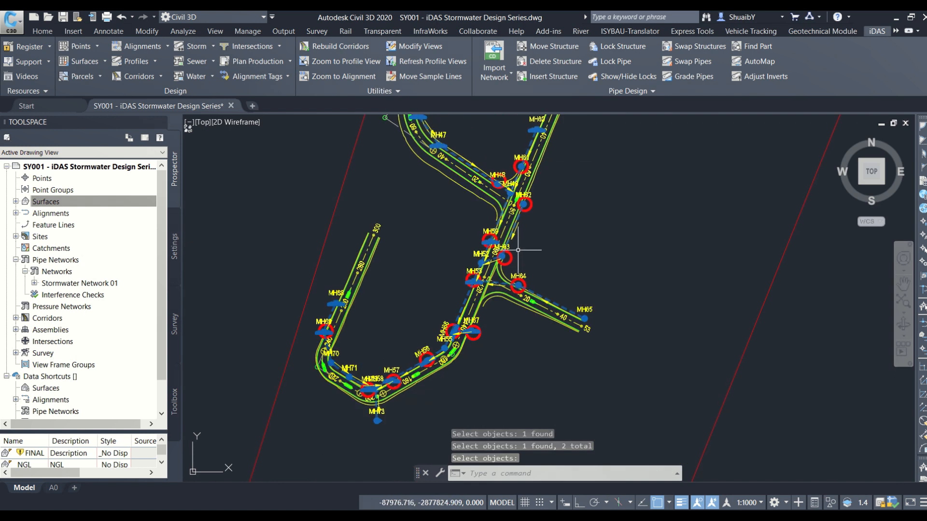
scroll(472, 340, down, 1)
middle_drag(549, 250, 531, 308)
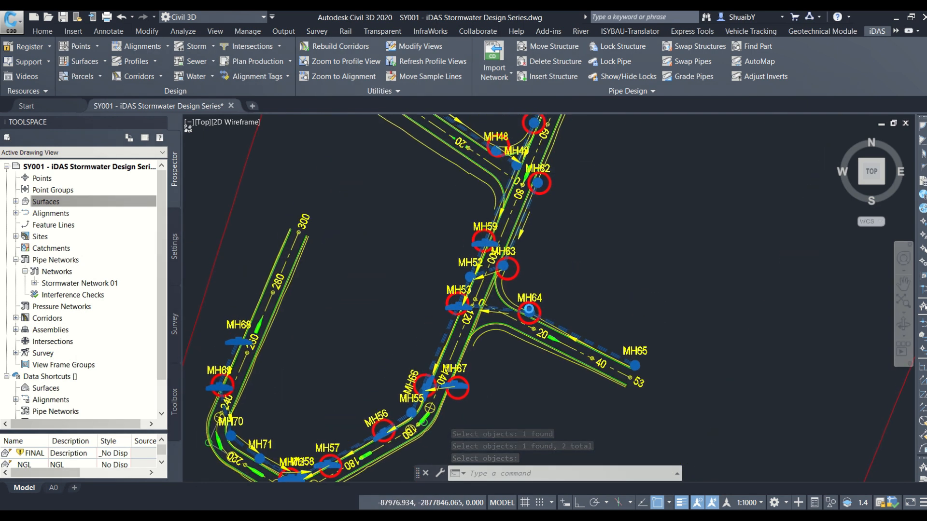
middle_drag(552, 186, 555, 293)
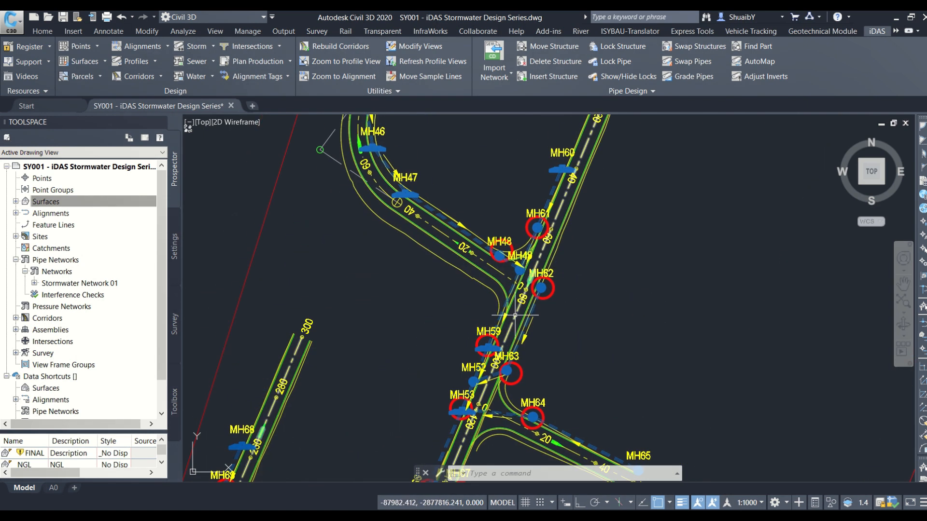
scroll(550, 338, down, 3)
scroll(463, 252, up, 1)
scroll(464, 265, up, 3)
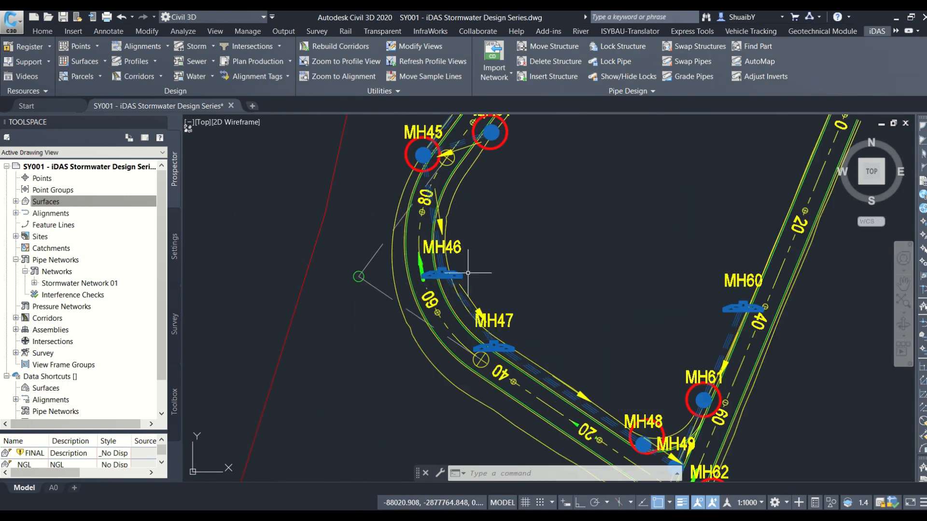
scroll(459, 270, up, 5)
scroll(455, 277, down, 4)
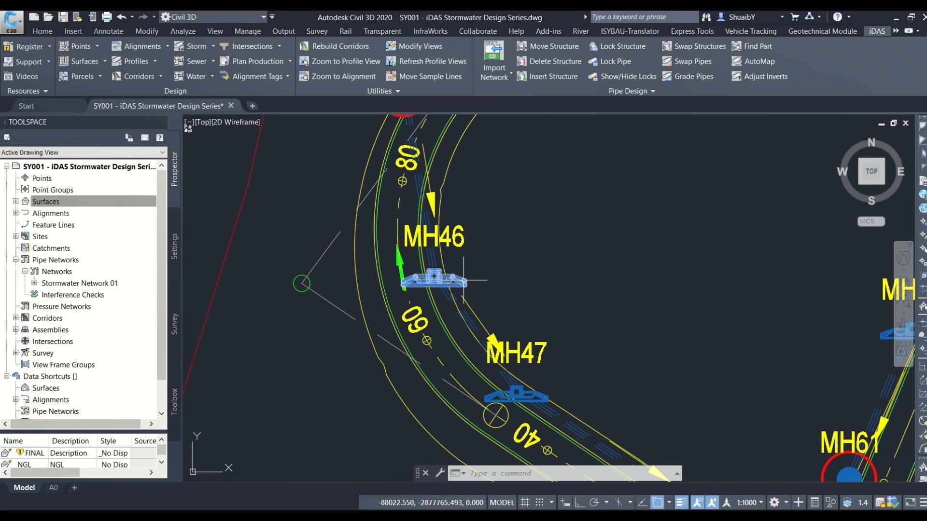
click(688, 47)
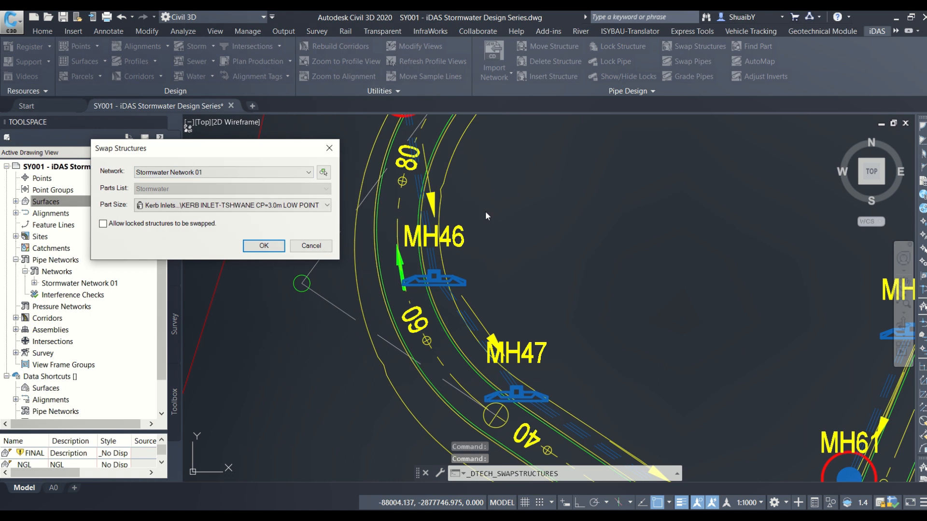
click(263, 205)
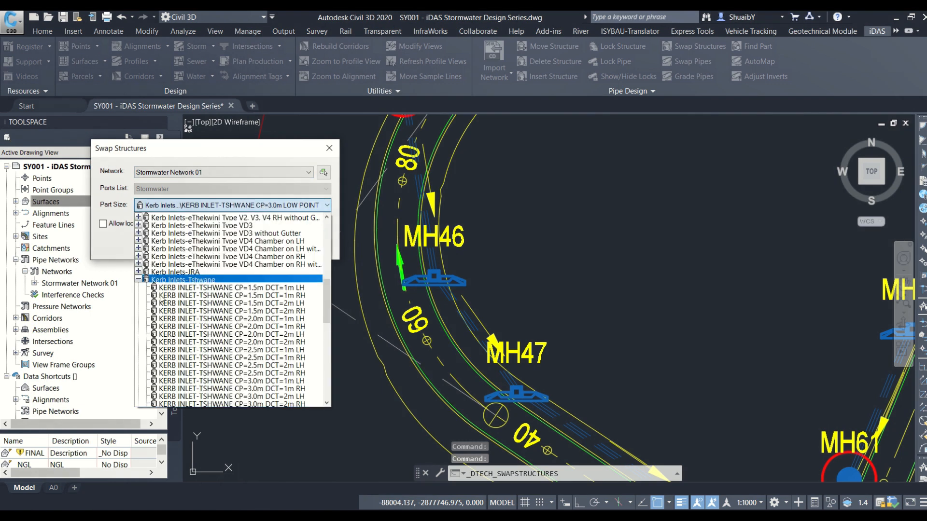
click(138, 280)
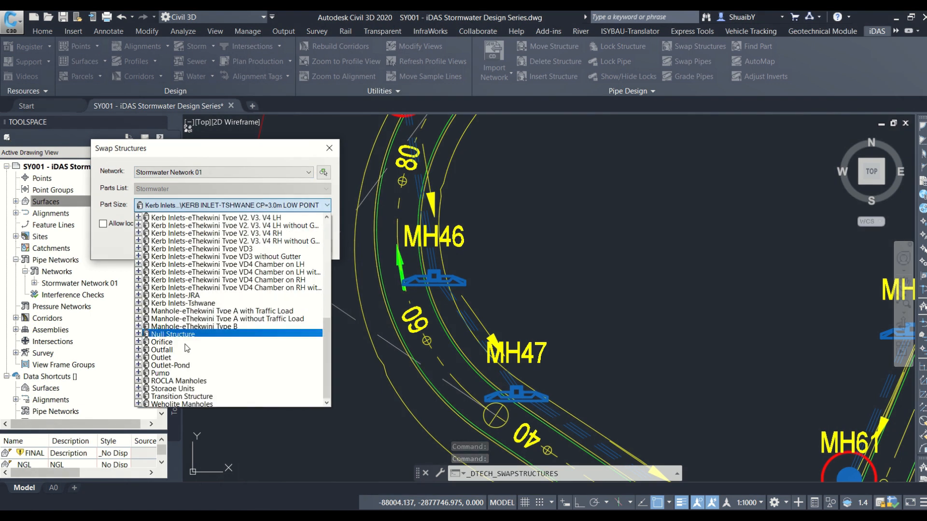
click(139, 381)
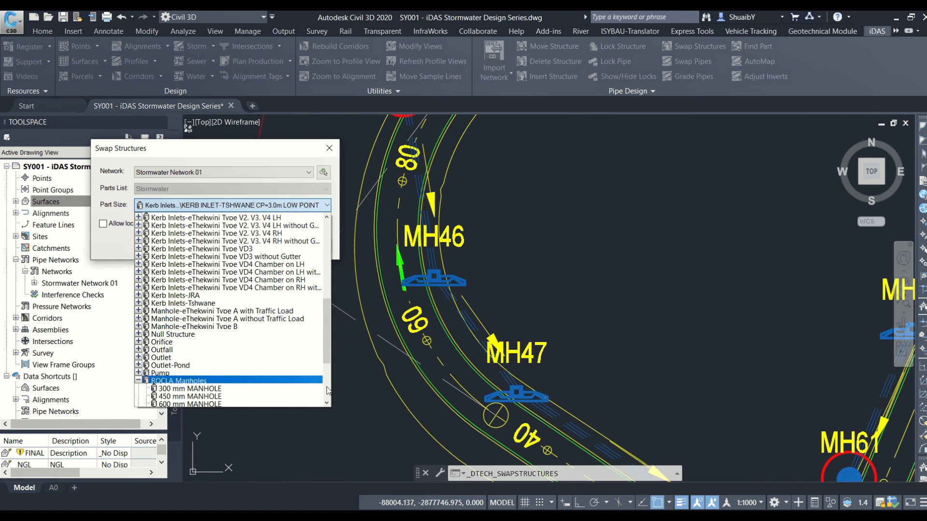
scroll(308, 380, down, 5)
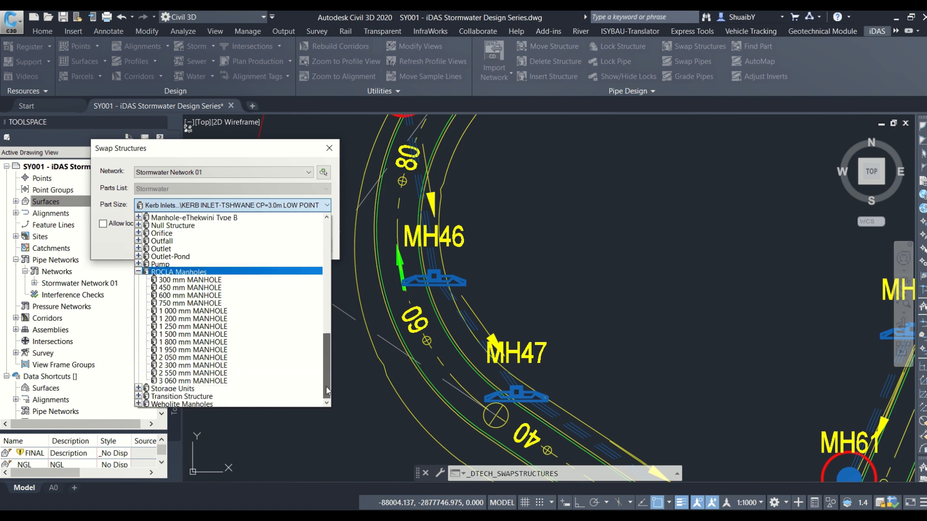
click(174, 310)
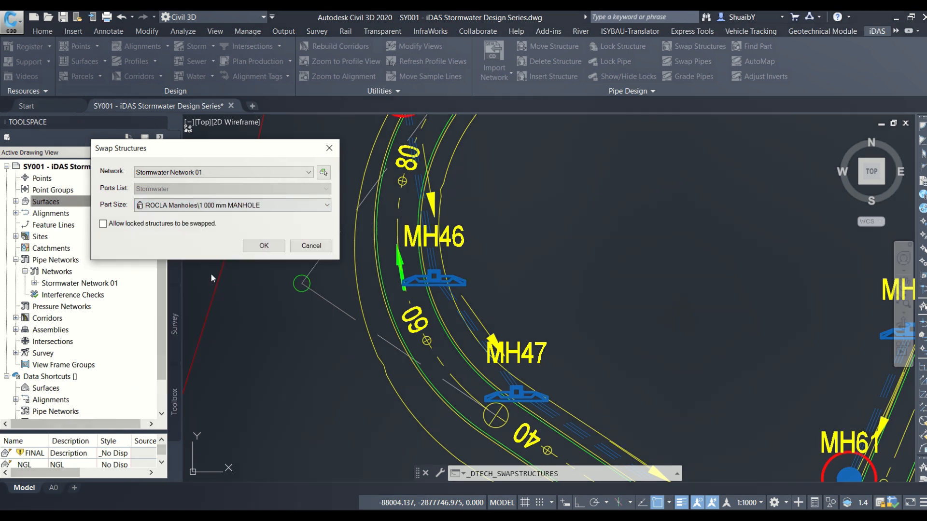
click(258, 247)
- Apply the manhole swap to the uncircled kerb inlets MH46, MH47, MH60 and MH50
click(457, 280)
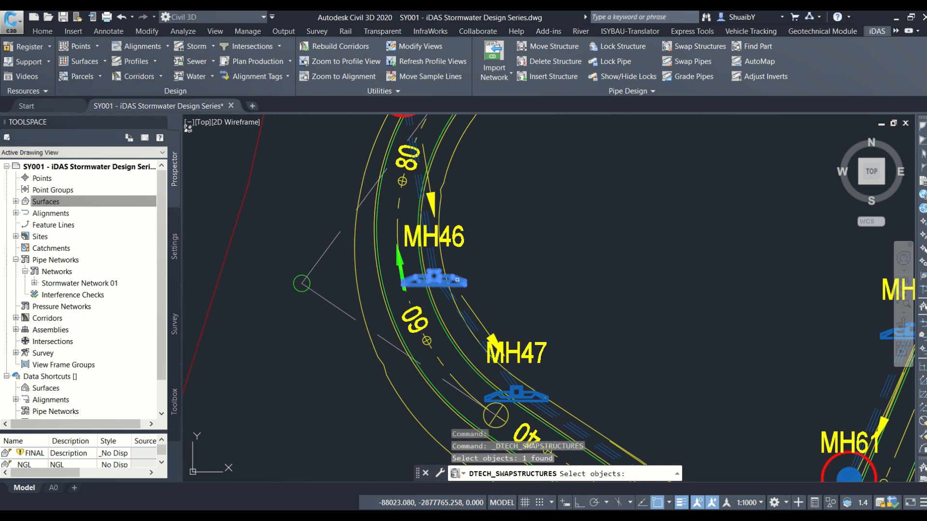
click(514, 391)
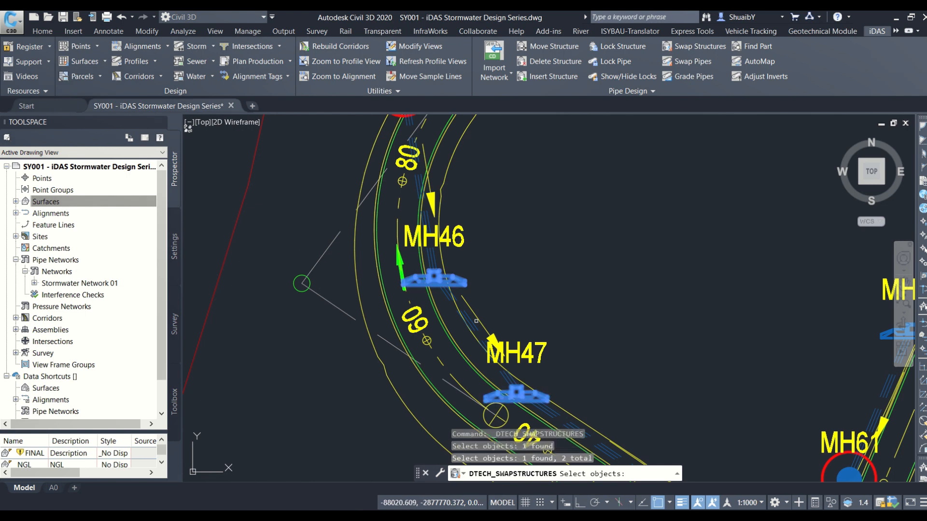
scroll(396, 234, down, 4)
scroll(396, 234, down, 3)
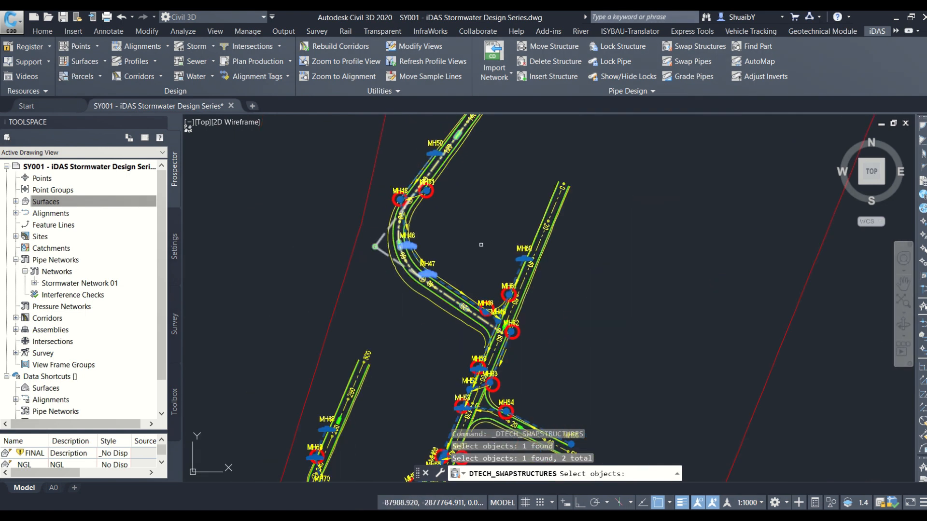
scroll(481, 245, up, 4)
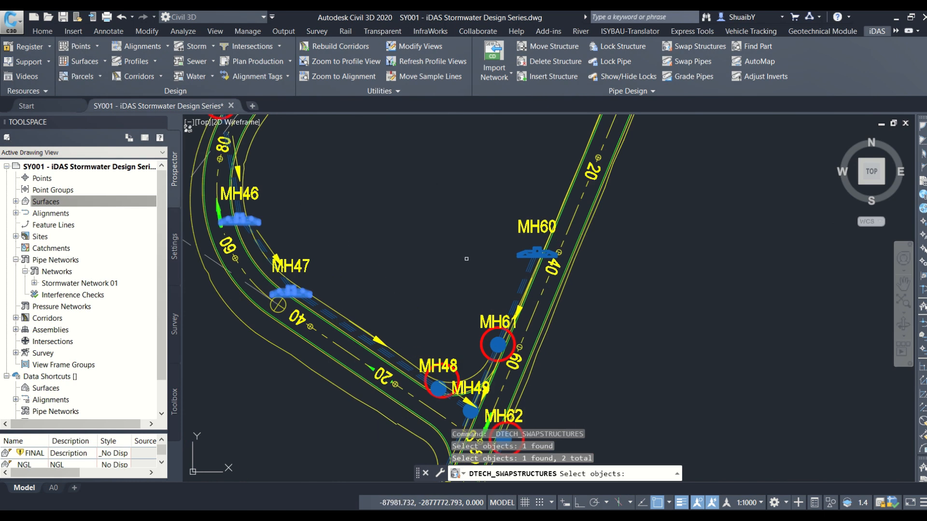
scroll(533, 261, up, 2)
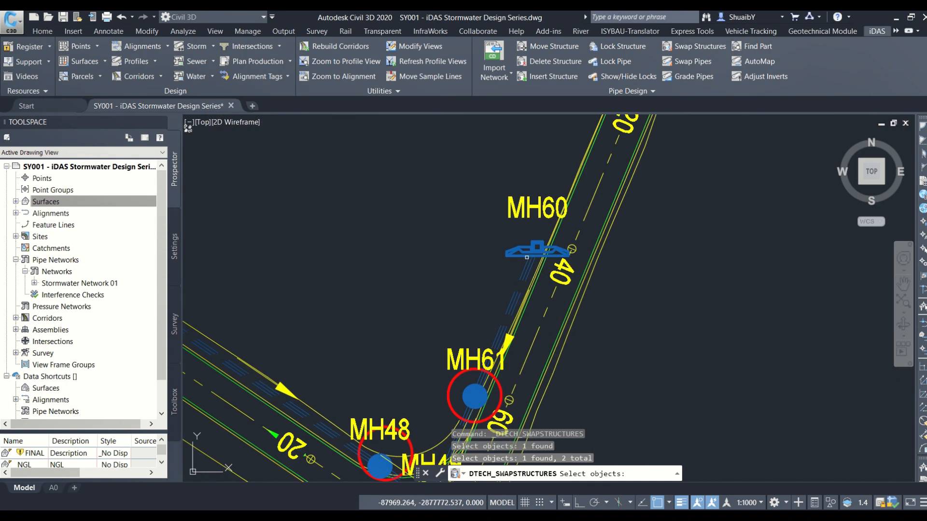
click(533, 254)
scroll(487, 260, down, 7)
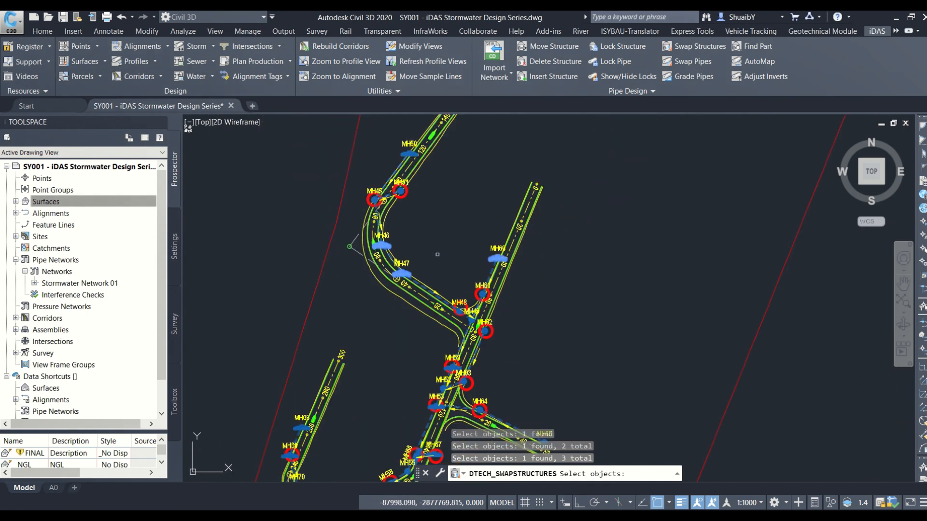
scroll(388, 136, up, 4)
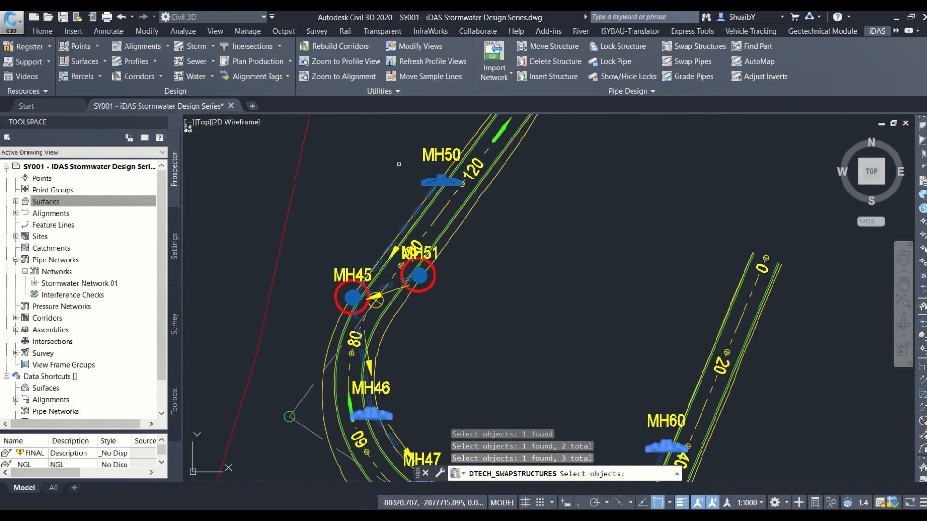
scroll(393, 181, up, 2)
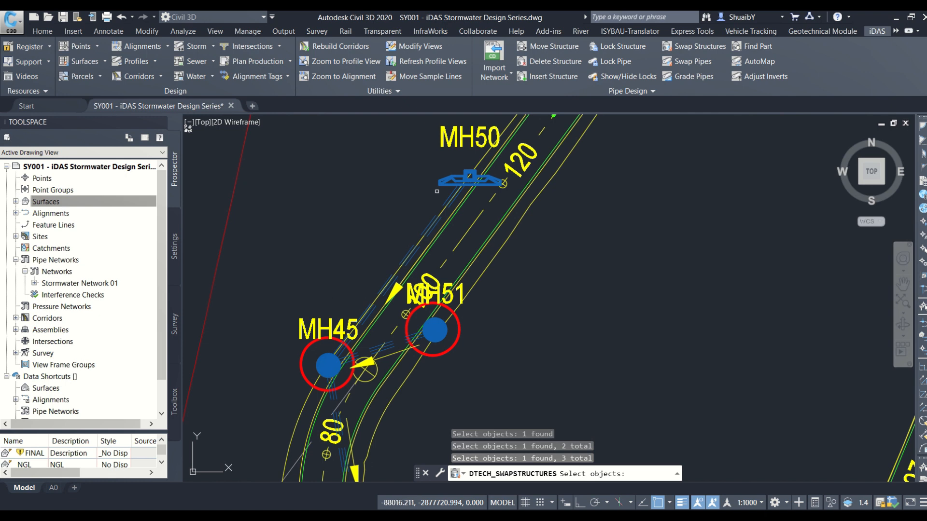
scroll(376, 176, down, 2)
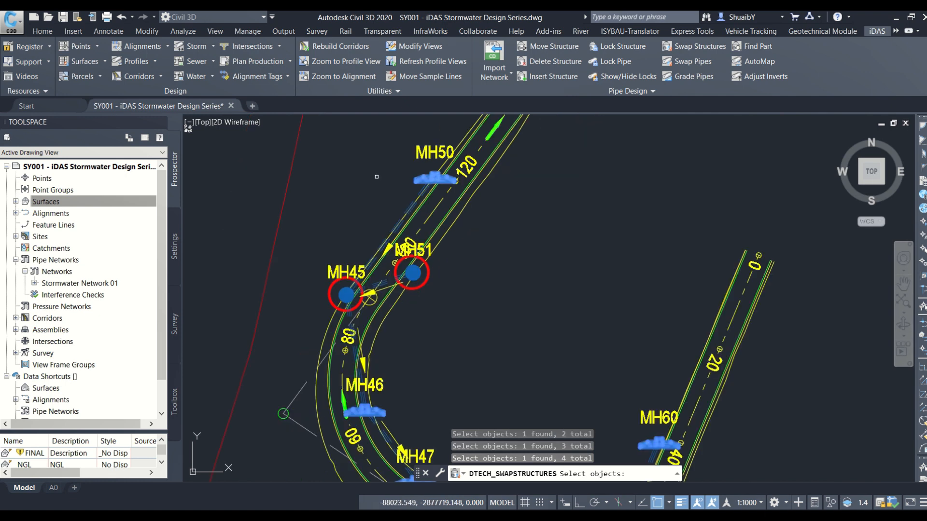
scroll(377, 176, down, 4)
middle_drag(455, 323, 459, 365)
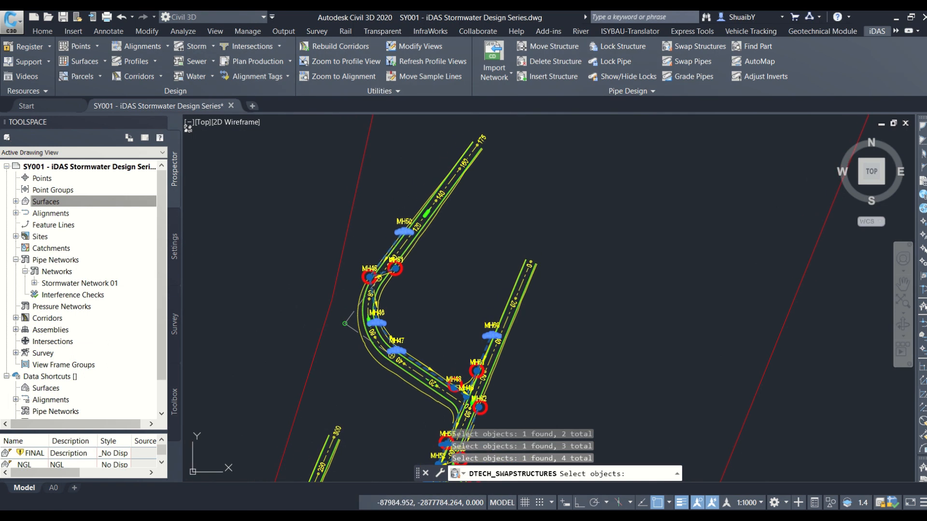
key(Return)
- Set up a structure swap in Stormwater Network 01 using the KERB INLET-TSHWANE CP=3.0m LOW POINT part
scroll(392, 247, up, 4)
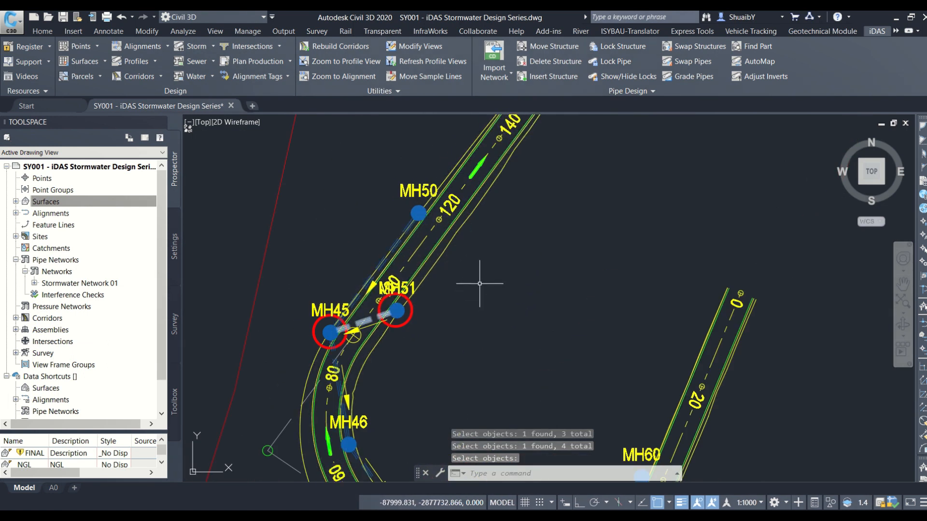
middle_drag(453, 299, 484, 227)
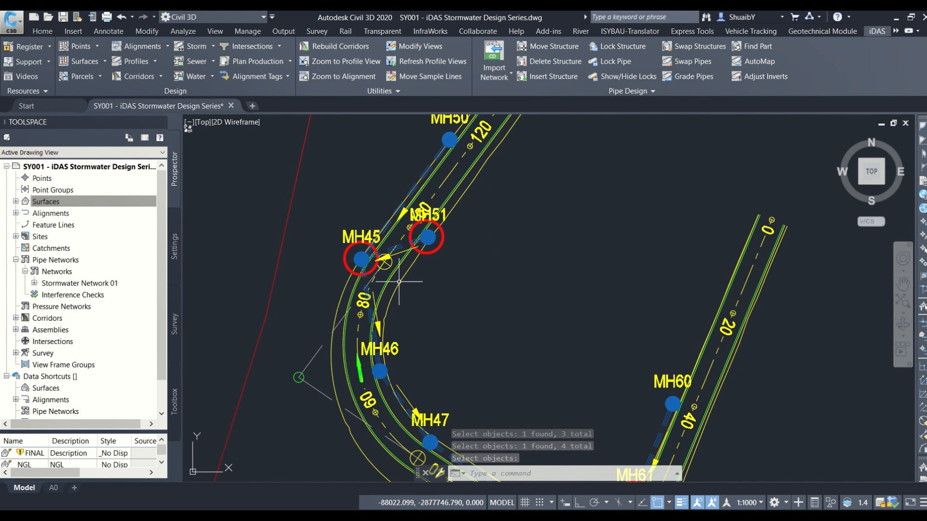
right_click(441, 270)
click(472, 276)
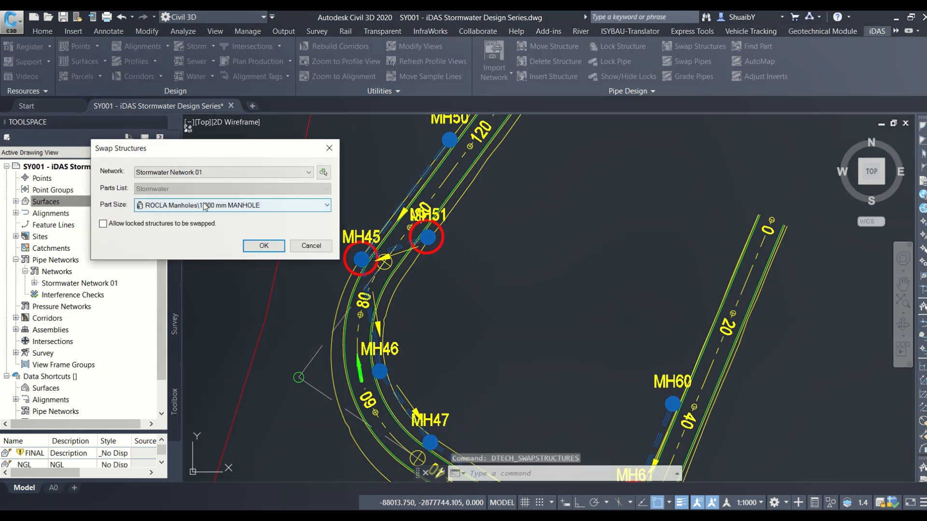
click(205, 205)
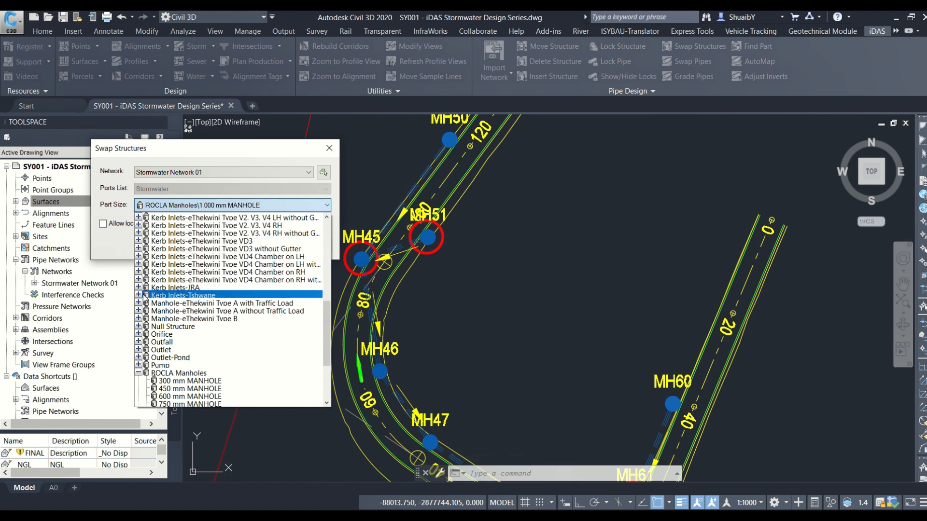
click(138, 295)
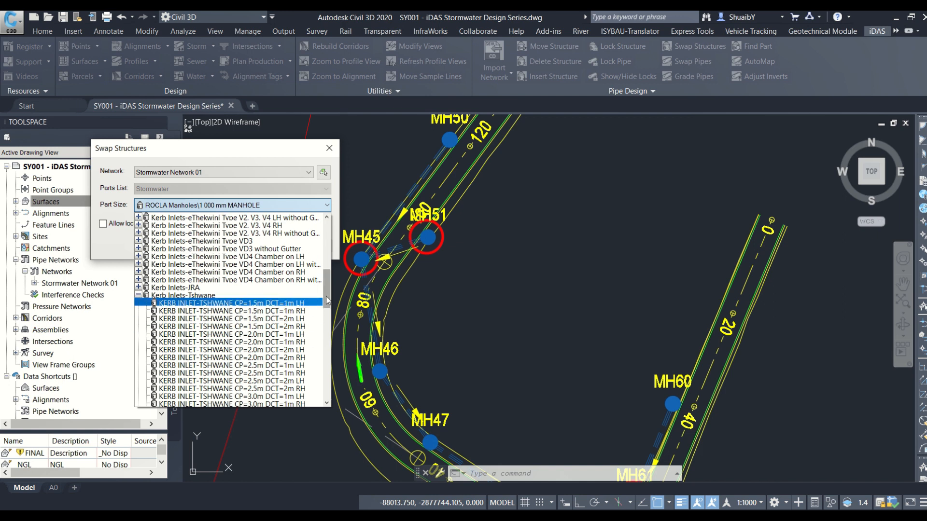
scroll(323, 311, down, 4)
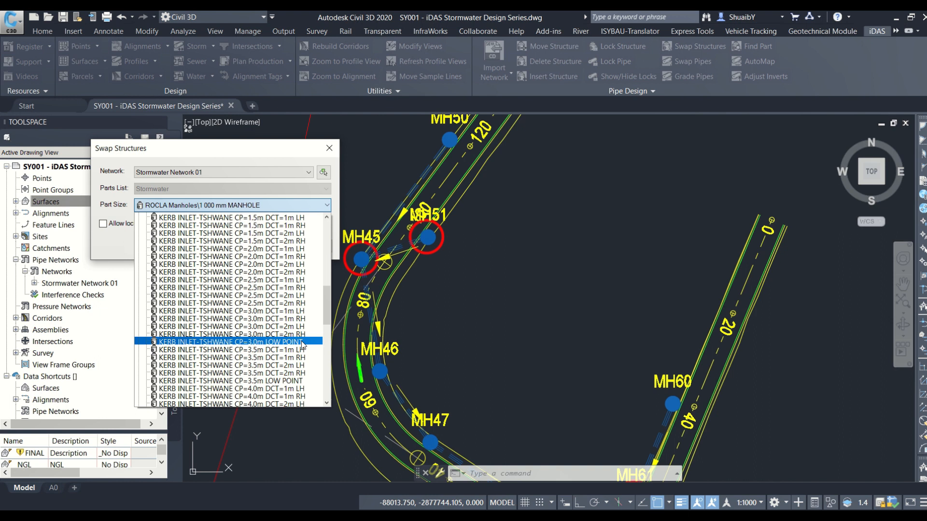
click(270, 341)
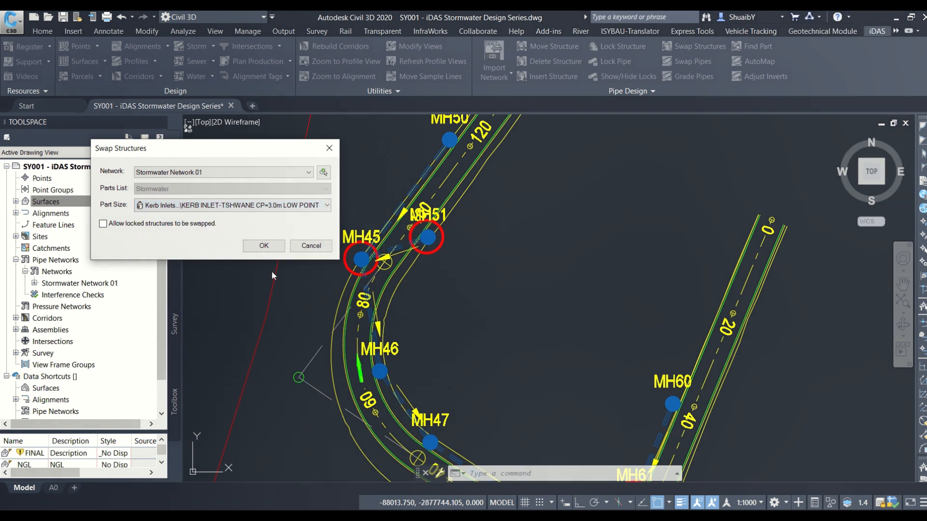
click(264, 246)
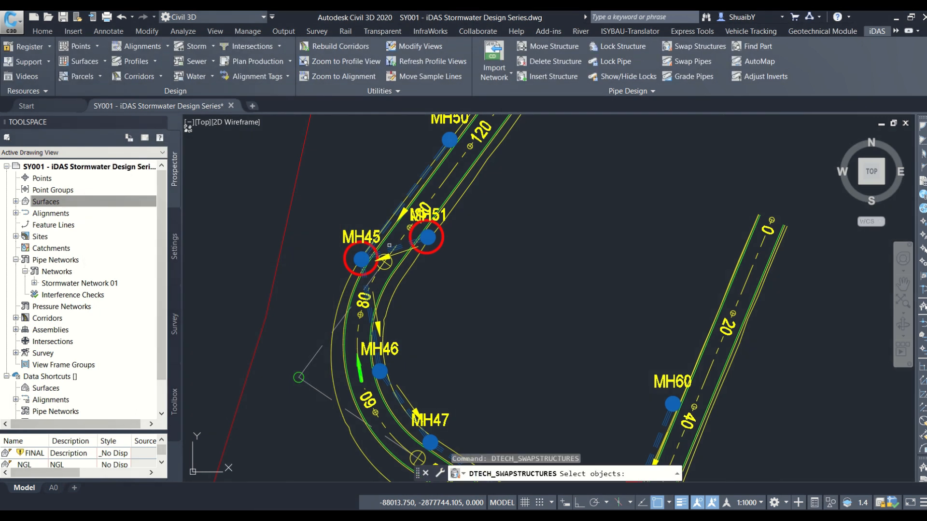
- Apply the low-point kerb inlet swap to the circled manholes MH51 and MH45
scroll(417, 249, up, 4)
click(444, 220)
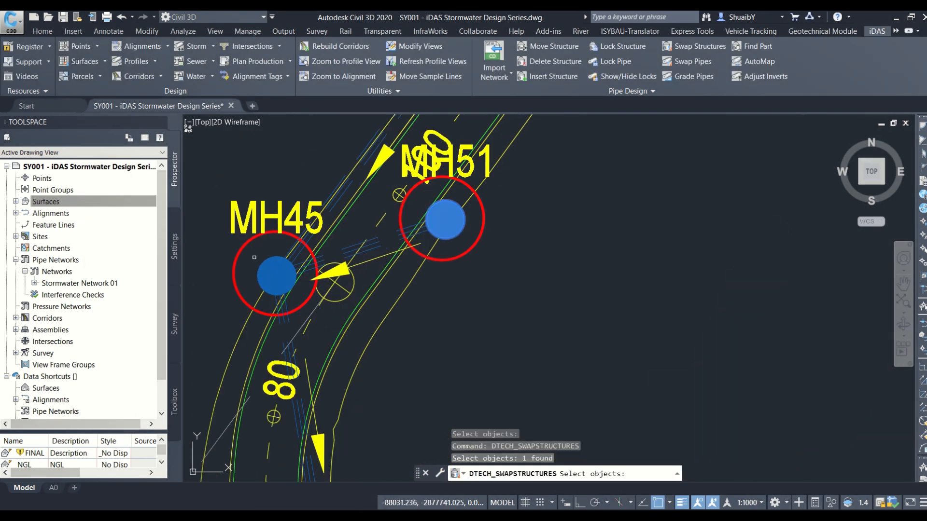
click(261, 258)
scroll(263, 256, down, 4)
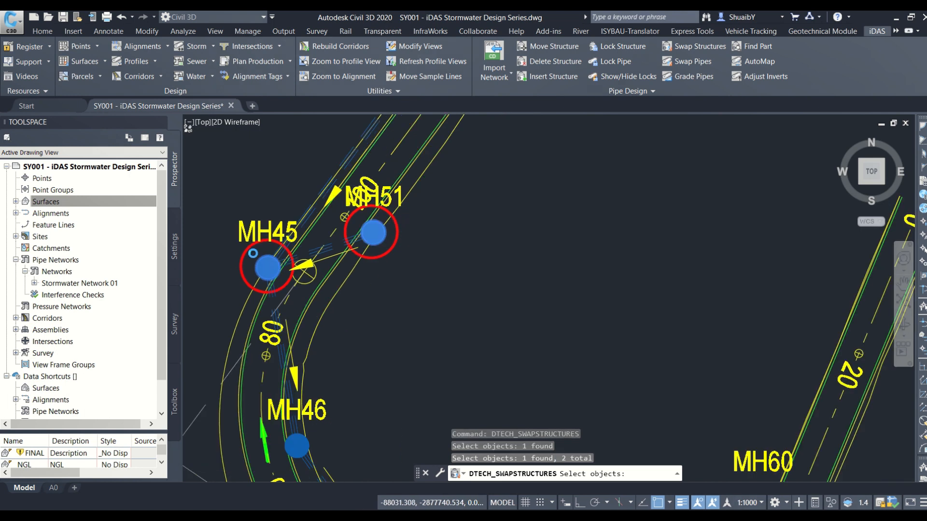
key(Return)
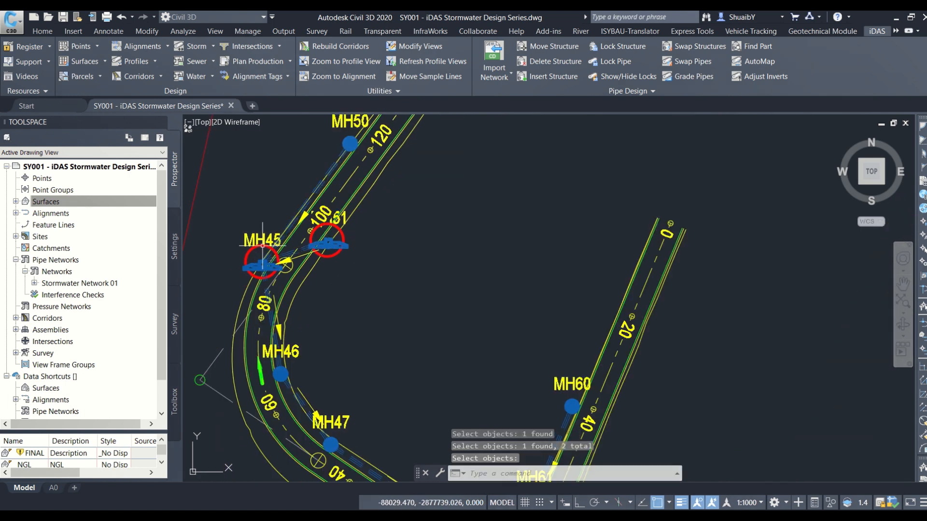
key(Escape)
key(Escape)
- Select all the red marker circles through the similar circle at MH45 and erase them
scroll(321, 240, down, 5)
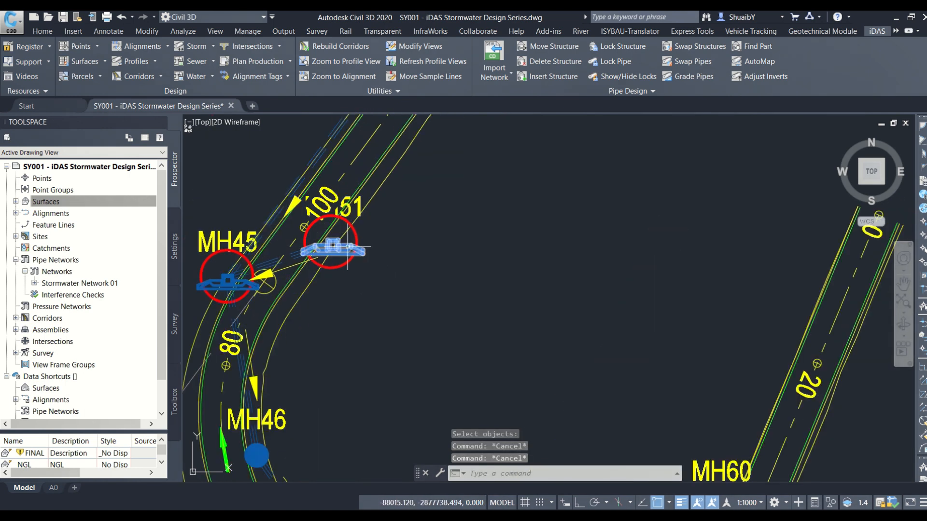
scroll(368, 378, up, 1)
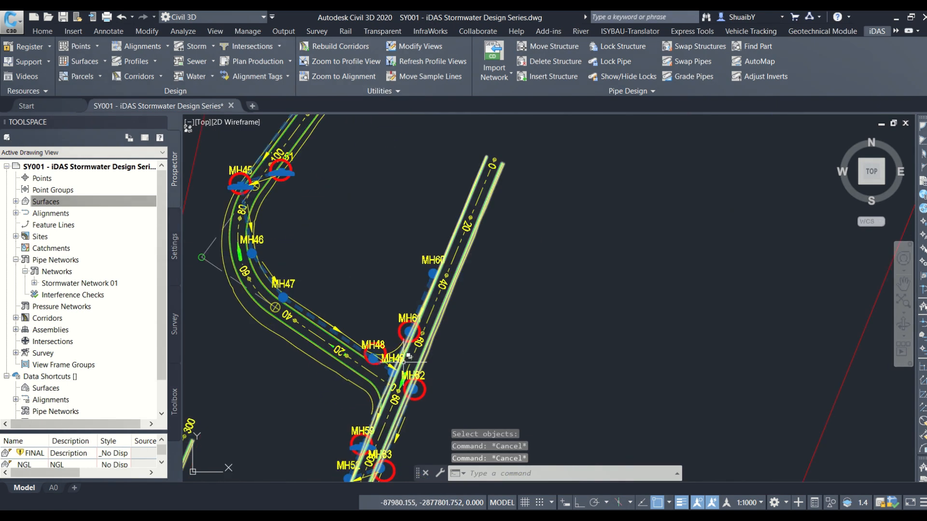
scroll(290, 212, up, 5)
click(363, 236)
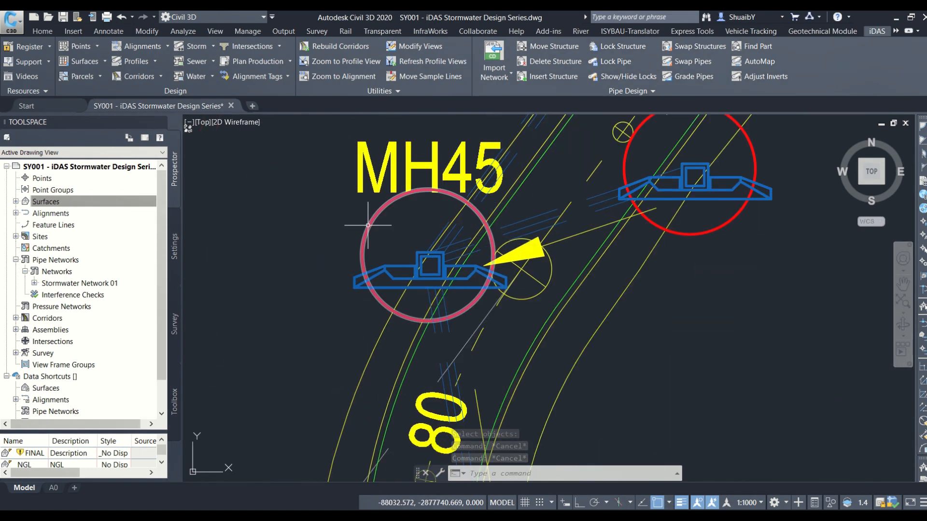
right_click(315, 235)
click(362, 396)
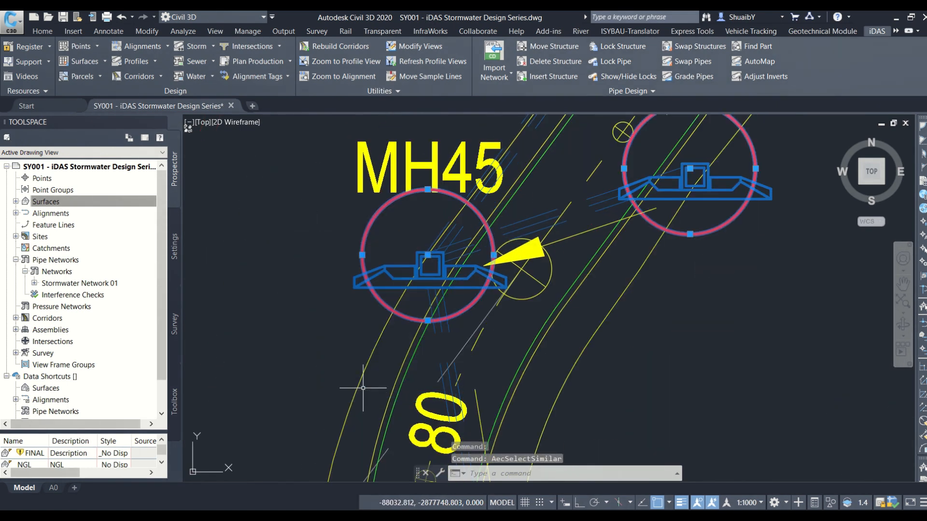
key(Delete)
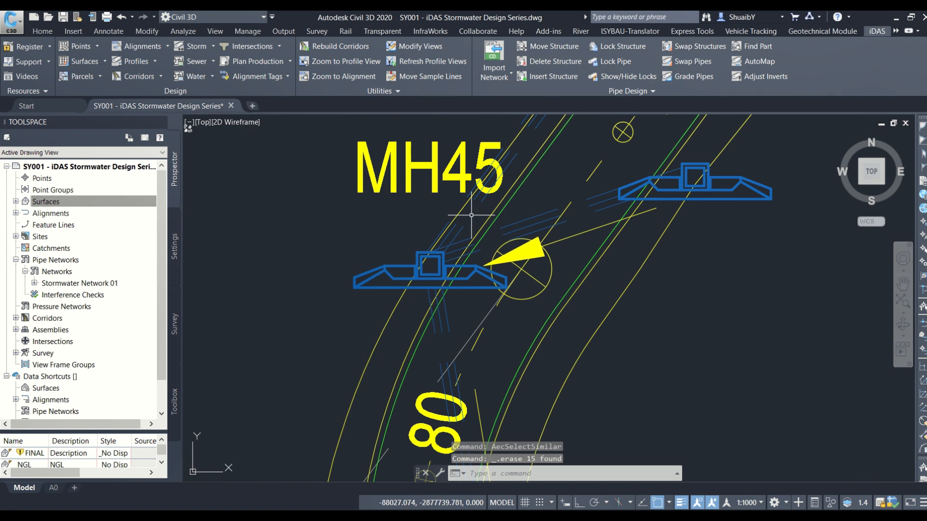
- Rotate the MH51 kerb inlet so it lines up with the adjacent road edge
scroll(471, 216, down, 5)
scroll(536, 203, up, 5)
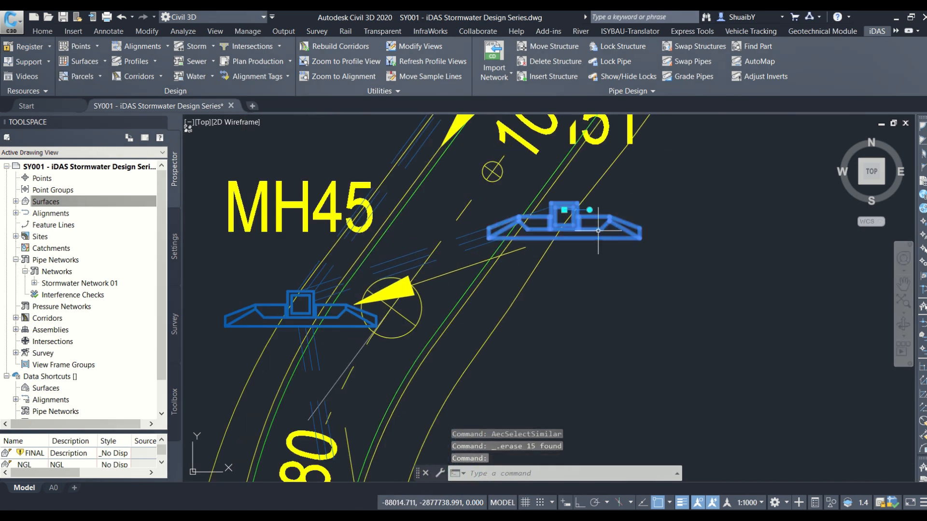
click(590, 210)
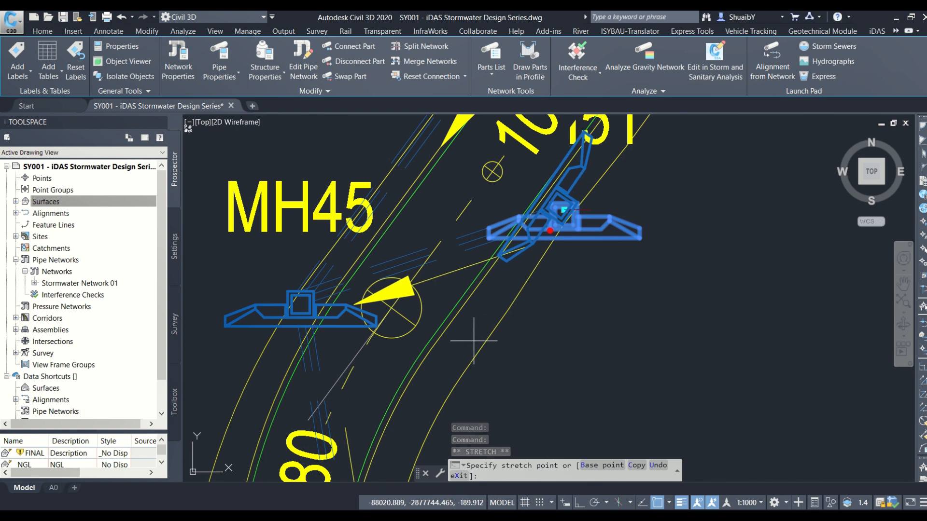
click(470, 341)
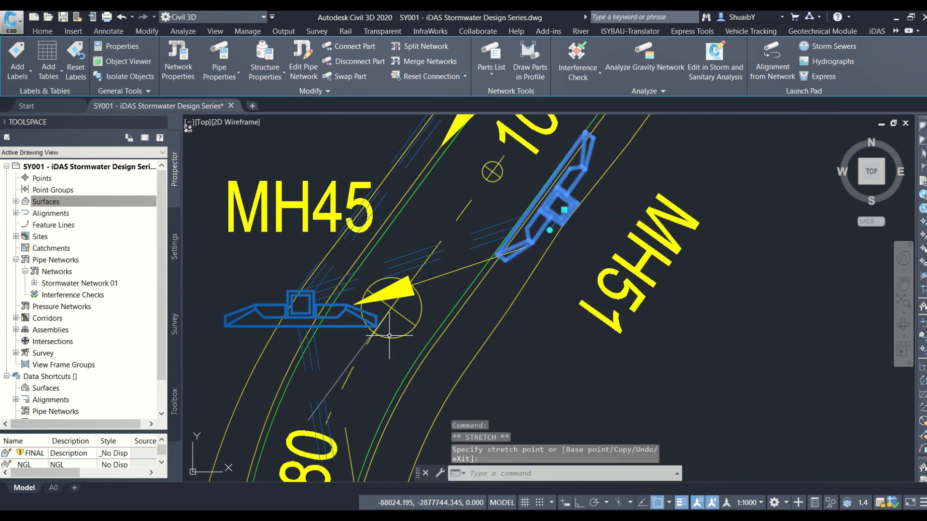
key(Escape)
- Rotate the MH45 kerb inlet to follow the road edge on its side of the curve
click(251, 298)
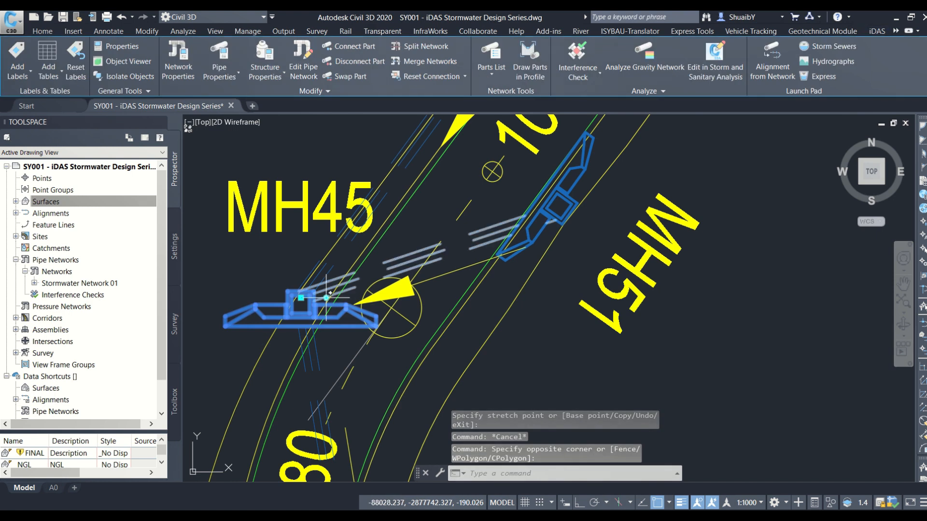
click(327, 297)
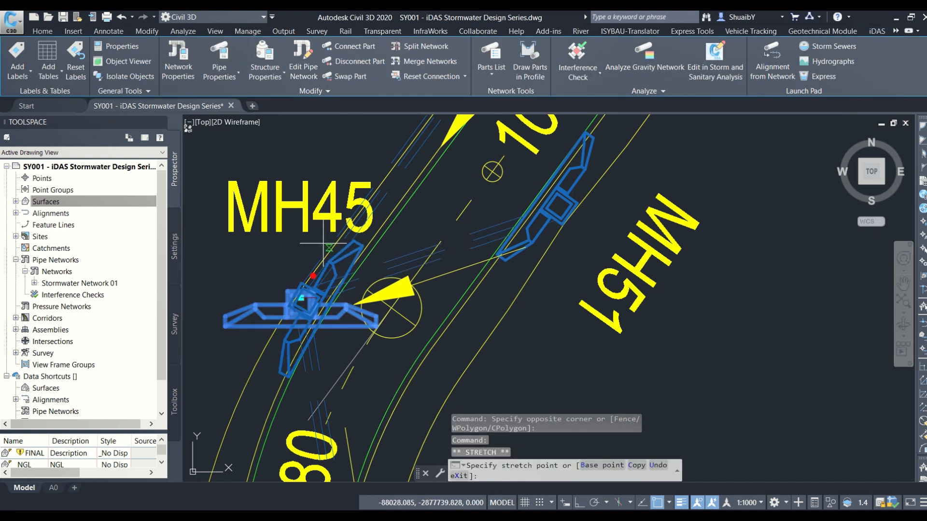
click(348, 230)
key(Escape)
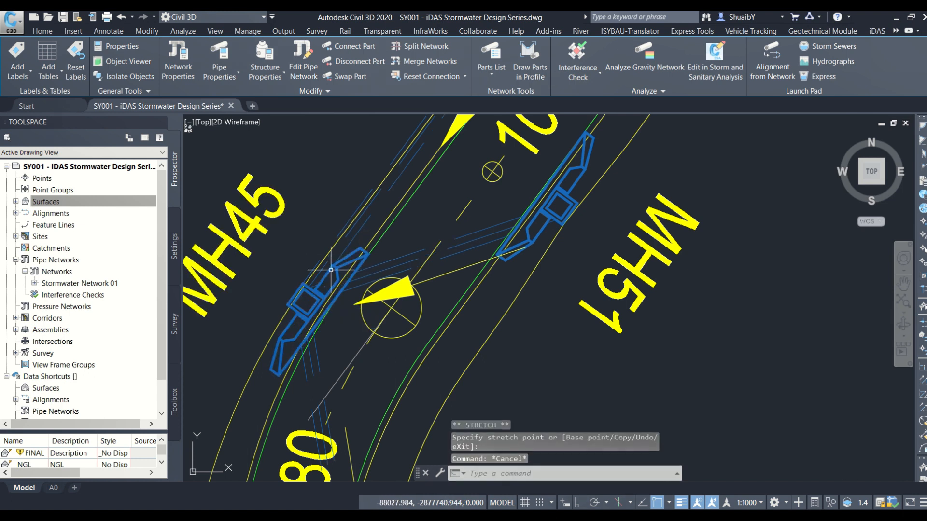
scroll(330, 256, down, 5)
key(Escape)
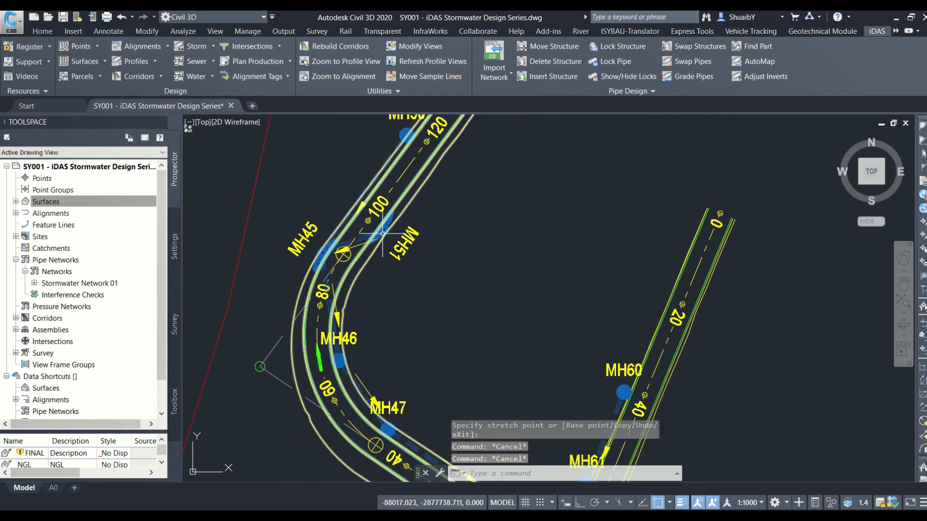
- Swap manhole MH61 in Stormwater Network 01 to the KERB INLET-TSHWANE CP=1.5m DCT=1m LH part
middle_drag(351, 366, 287, 231)
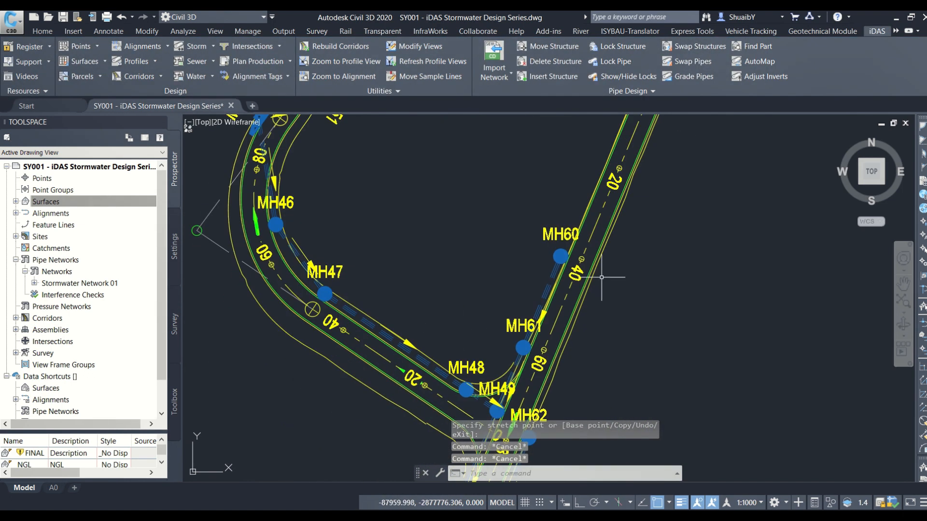
middle_drag(542, 357, 477, 232)
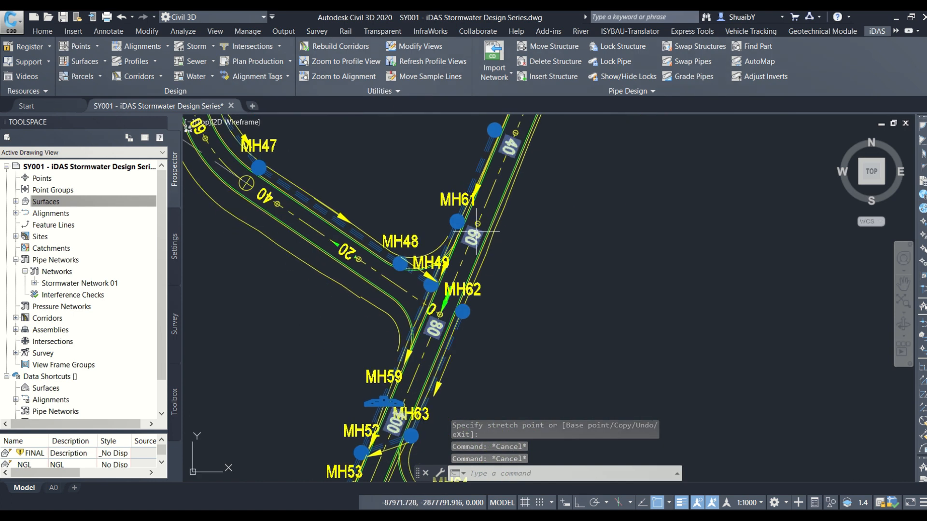
scroll(459, 212, up, 2)
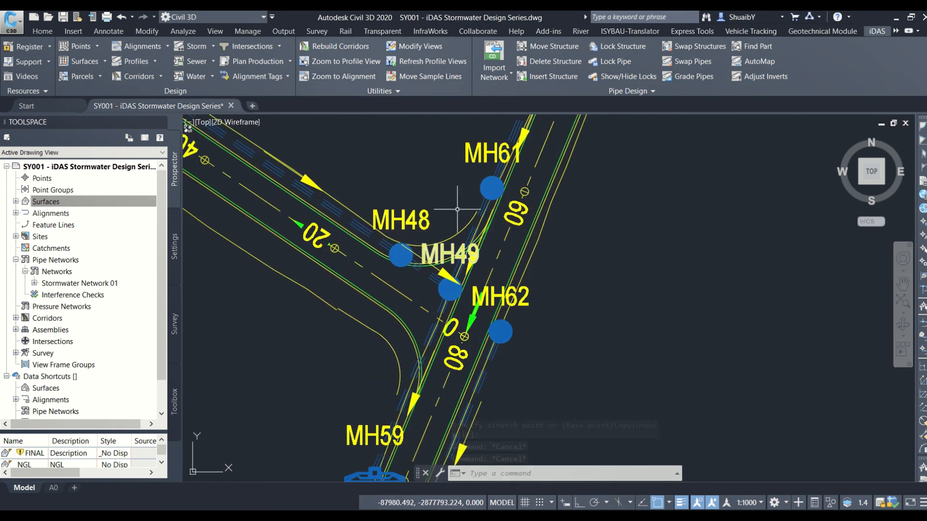
scroll(457, 248, up, 2)
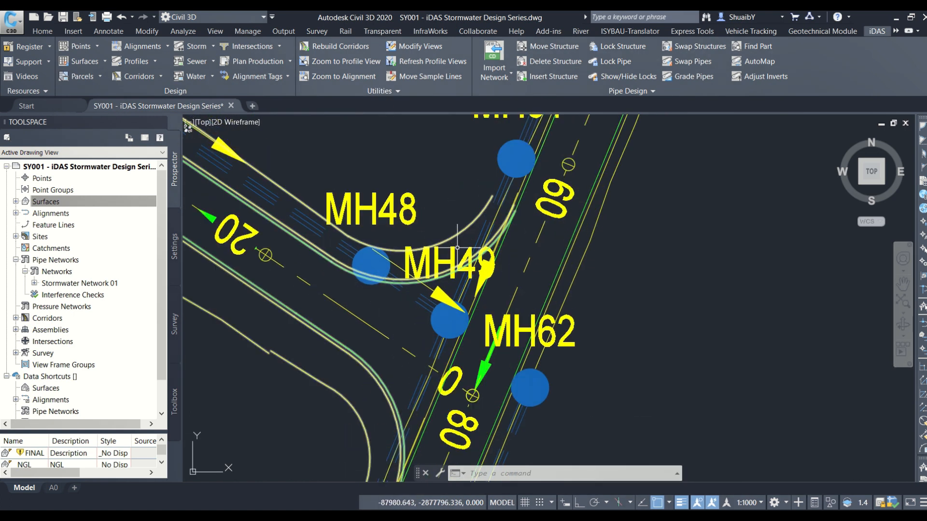
right_click(446, 163)
mouse_move(482, 182)
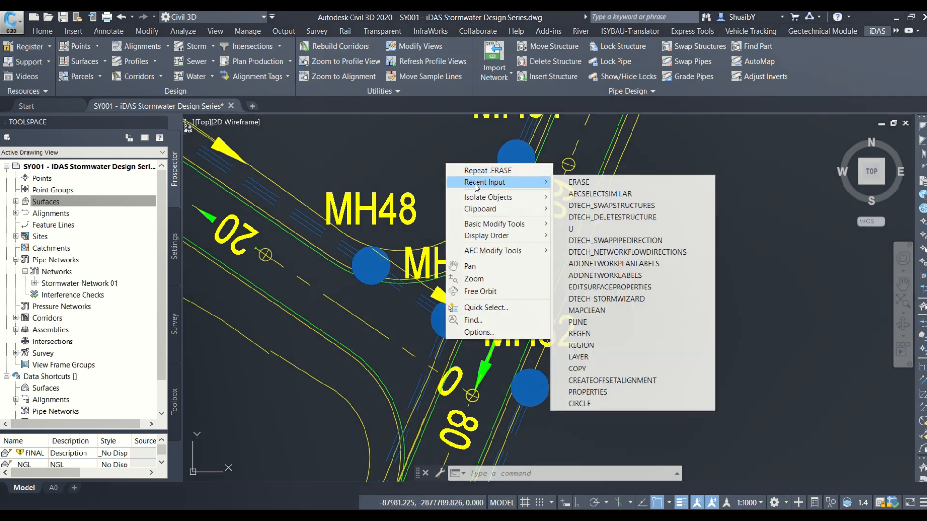
click(581, 206)
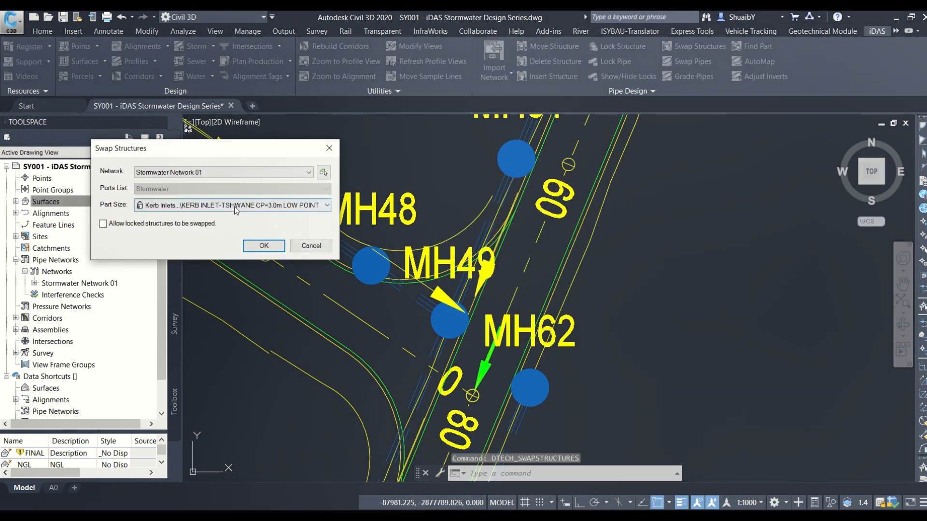
click(236, 209)
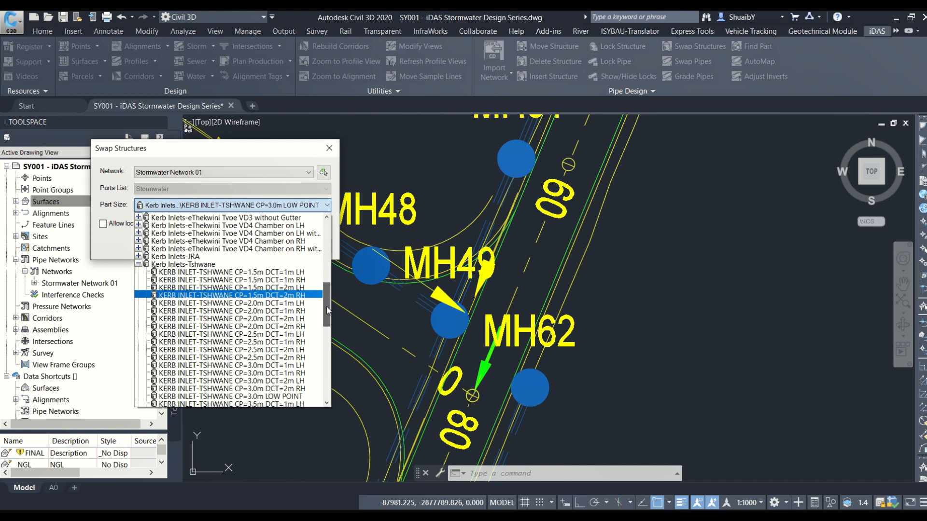
mouse_move(326, 306)
mouse_down()
mouse_move(324, 328)
mouse_move(327, 299)
mouse_up()
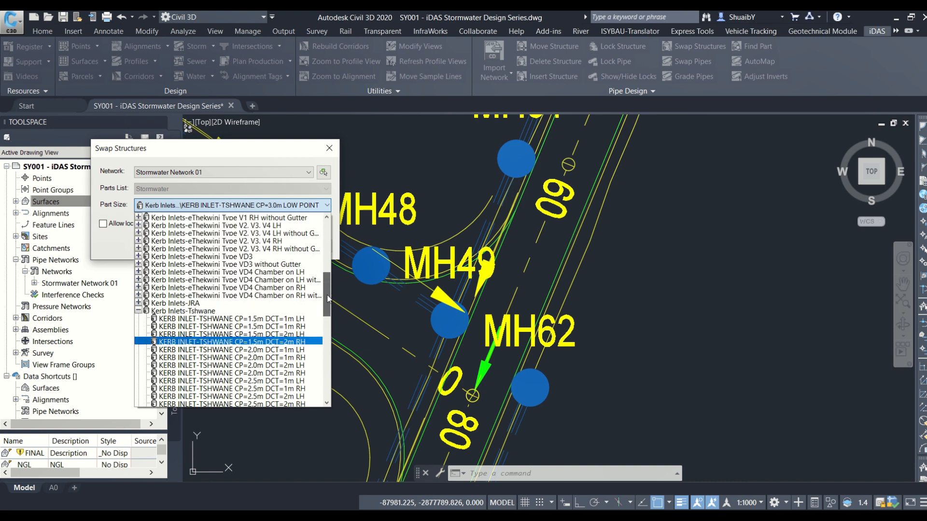
click(295, 319)
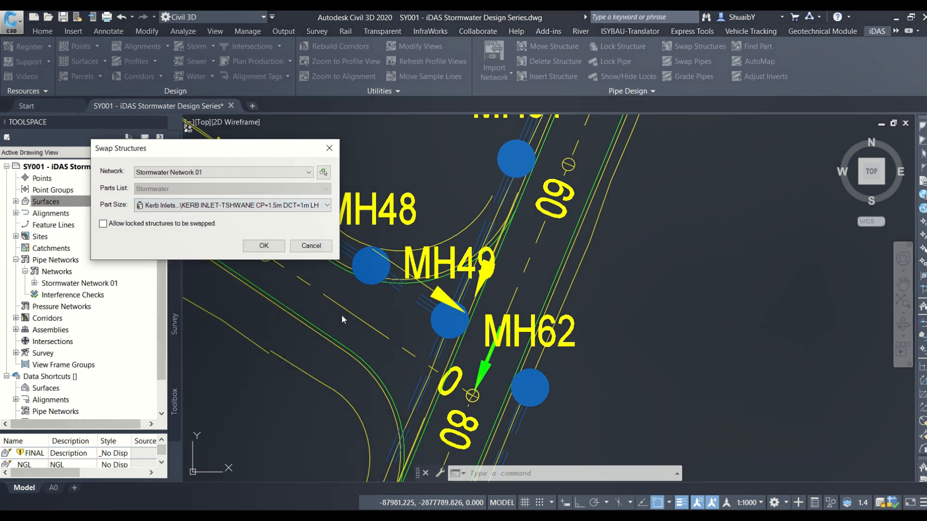
click(264, 246)
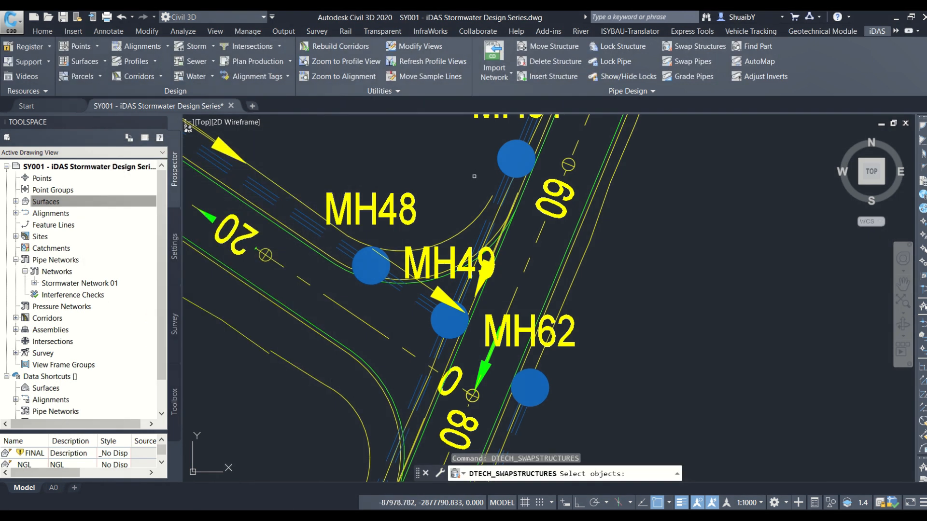
click(500, 156)
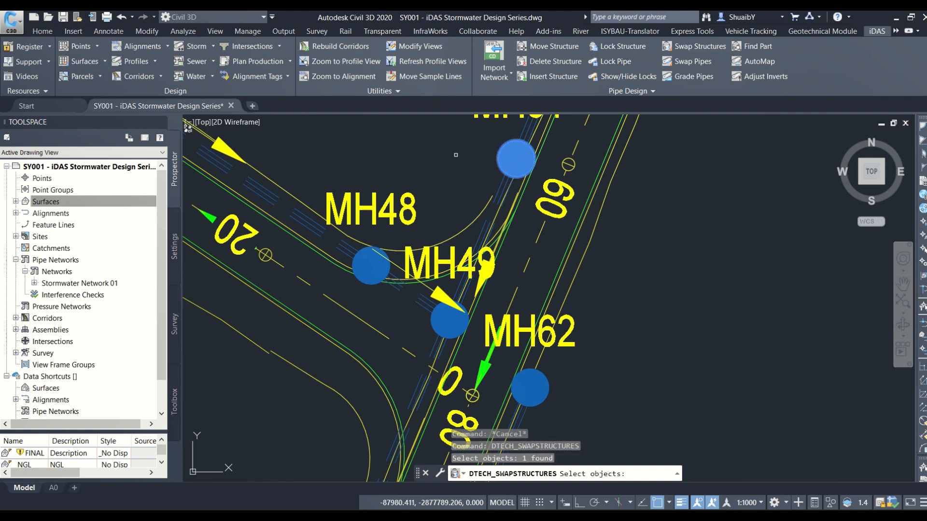
key(Return)
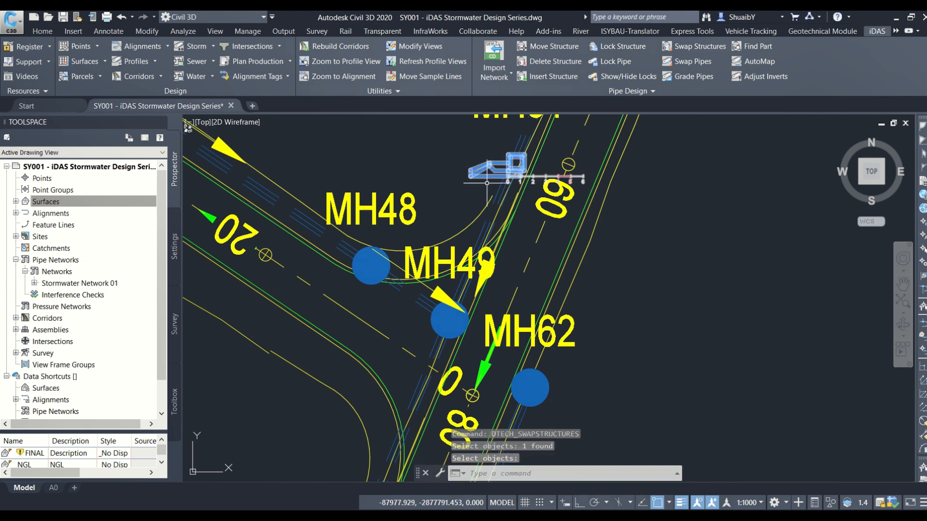
- Swap the MH61 kerb inlet in Stormwater Network 01 to the KERB INLET-TSHWANE CP=1.5m DCT=1m RH part
scroll(532, 165, up, 2)
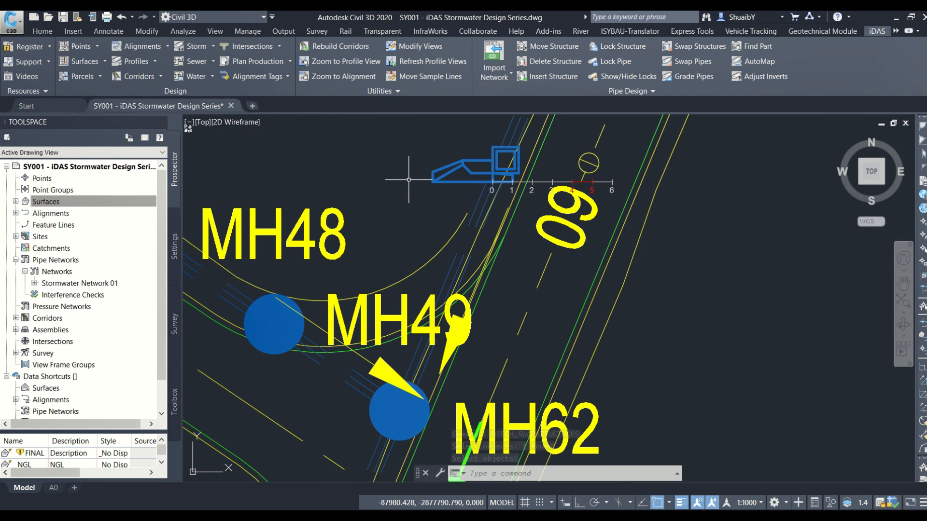
click(506, 155)
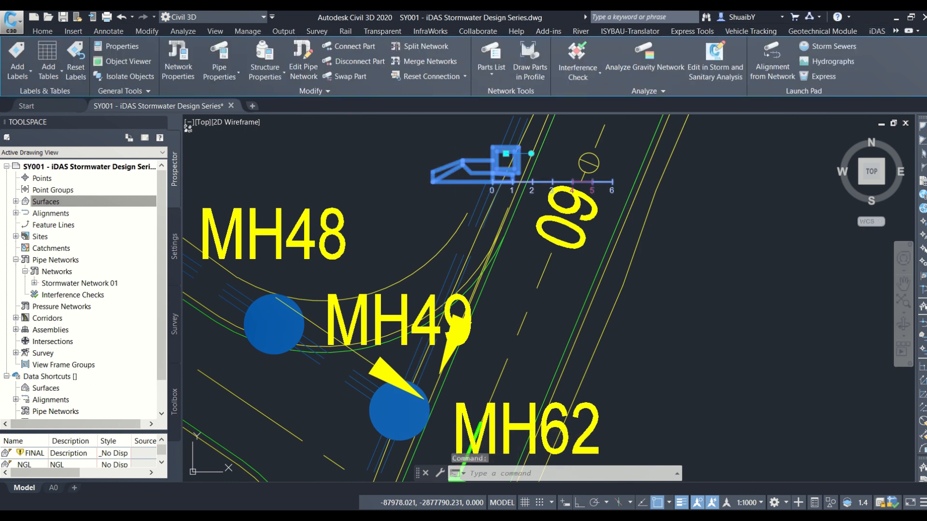
key(Escape)
right_click(659, 180)
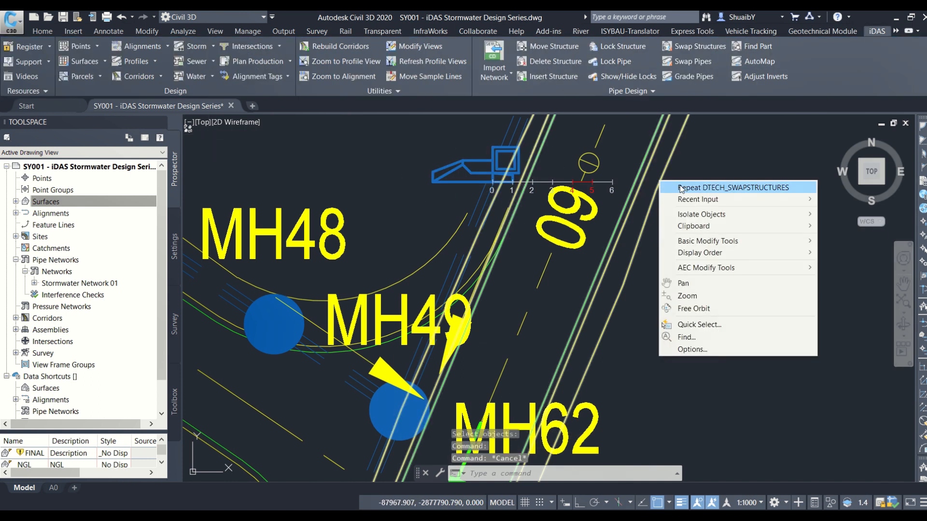
click(681, 188)
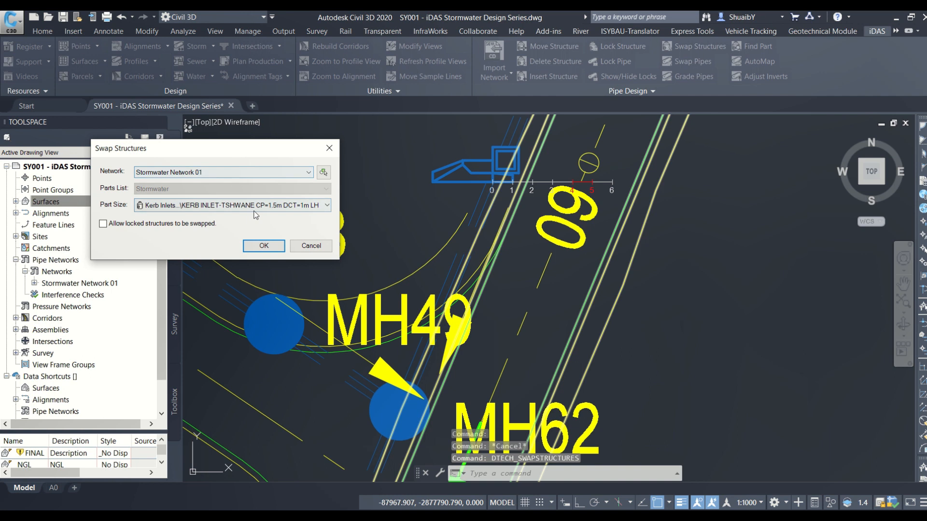
click(259, 206)
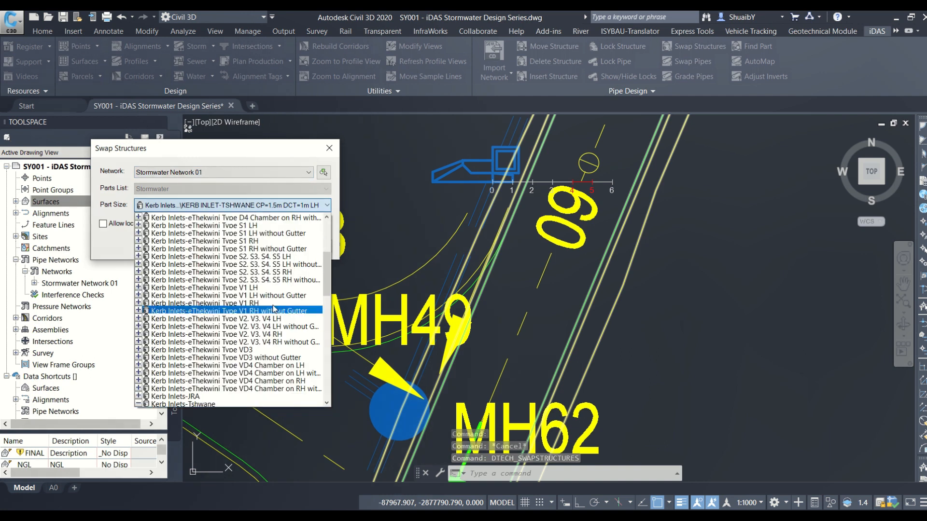
scroll(327, 286, down, 1)
scroll(327, 286, down, 3)
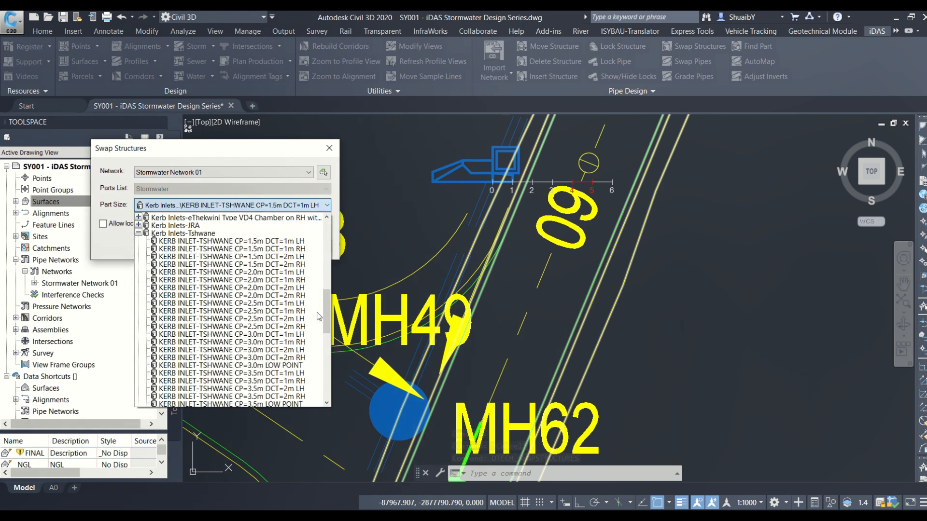
click(290, 252)
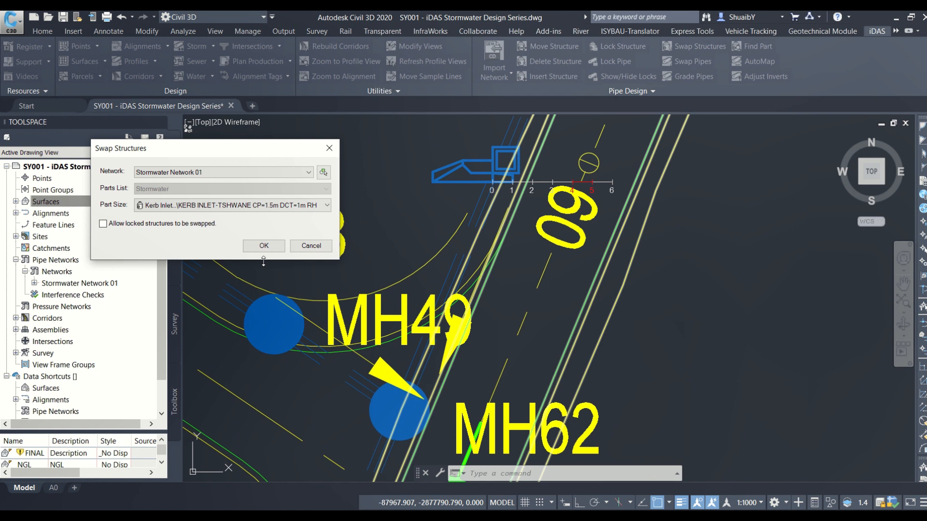
click(264, 245)
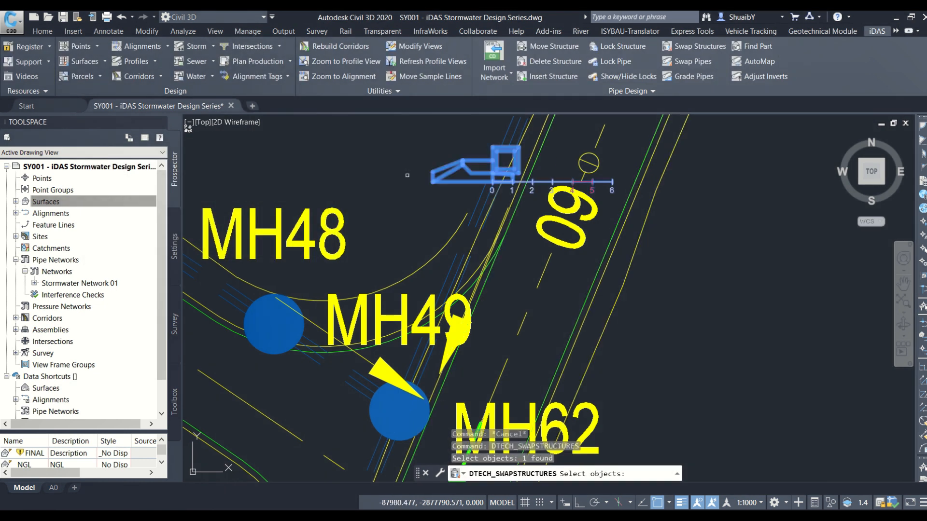
scroll(443, 203, down, 1)
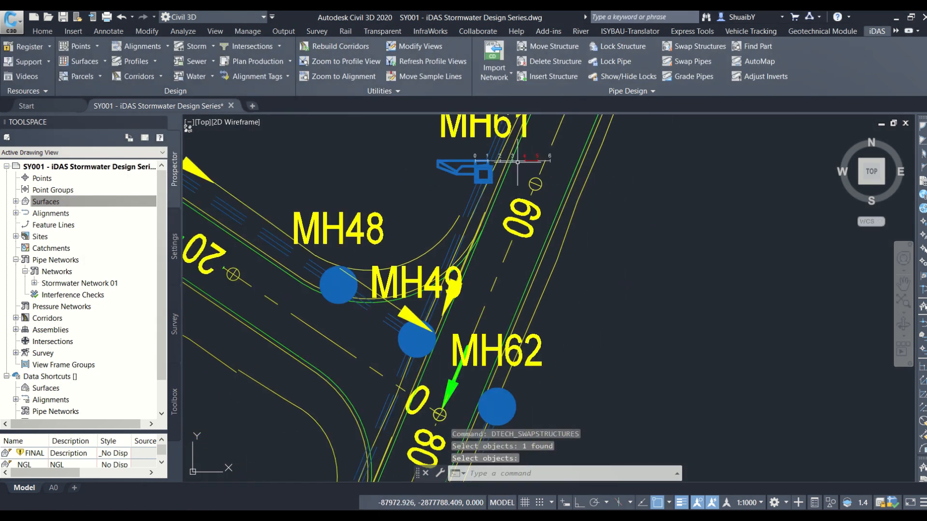
- Rotate the MH61 kerb inlet so it runs parallel to the adjacent road edge just above the junction
scroll(523, 159, up, 1)
key(Escape)
click(484, 193)
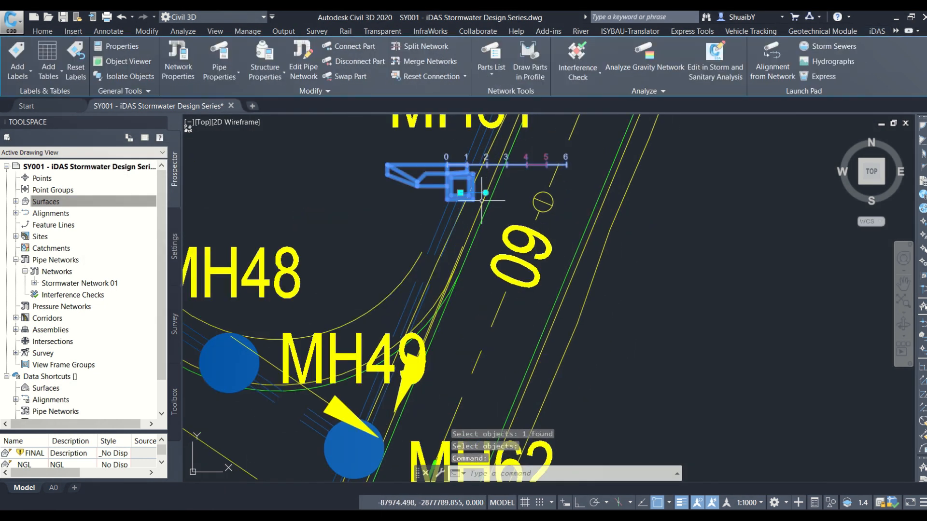
click(485, 192)
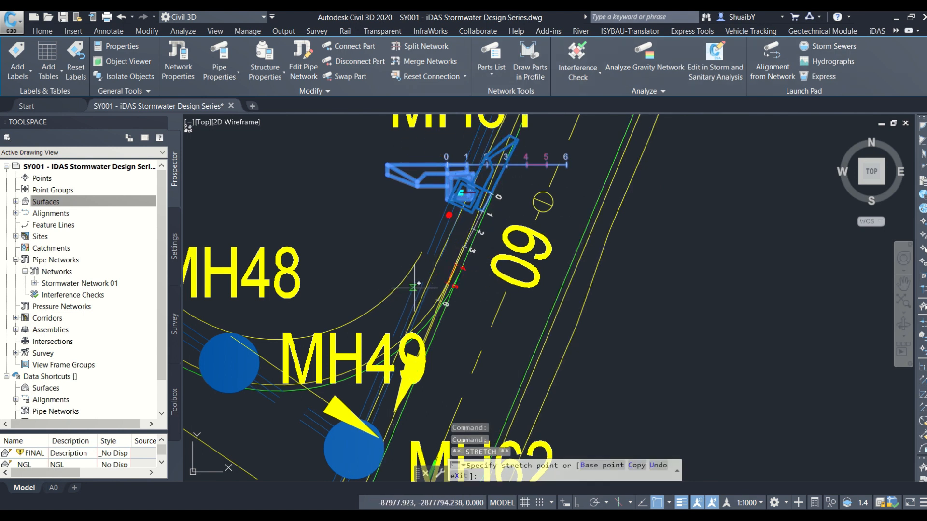
scroll(414, 289, up, 2)
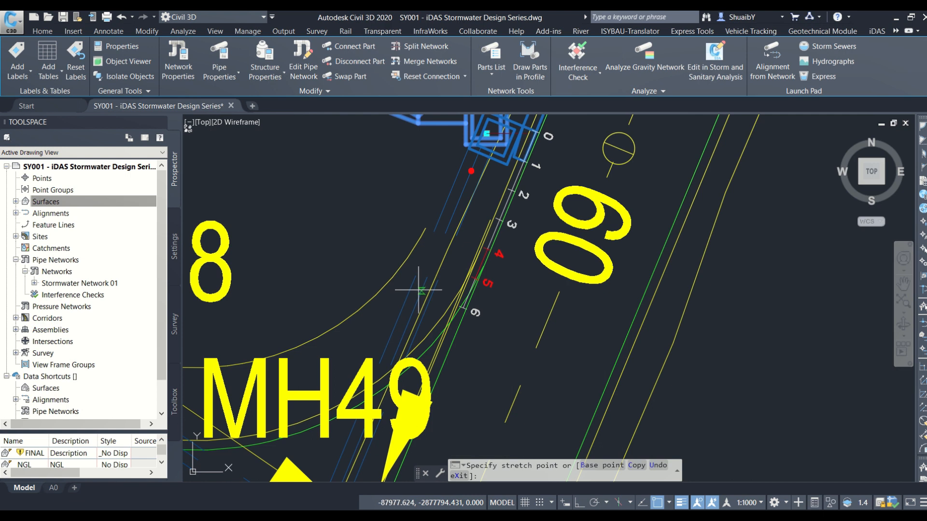
key(Escape)
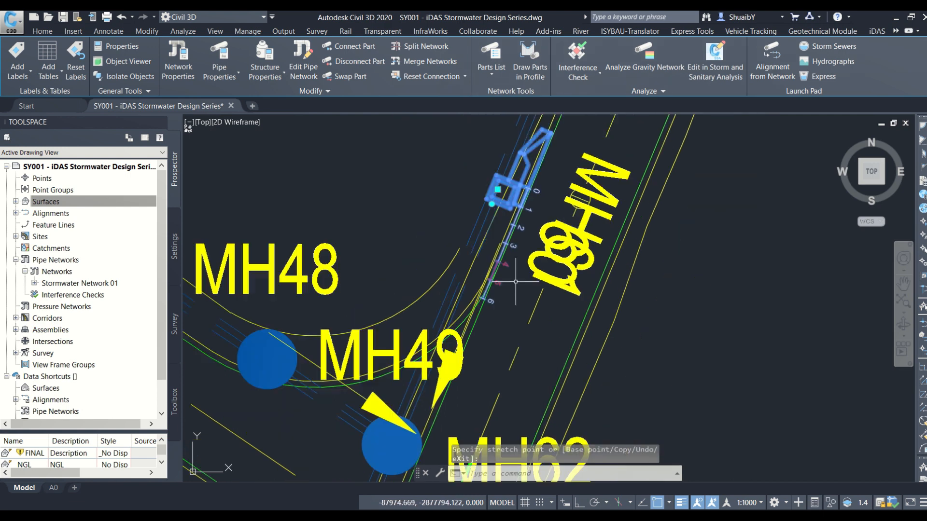
scroll(515, 274, down, 2)
key(Escape)
click(518, 189)
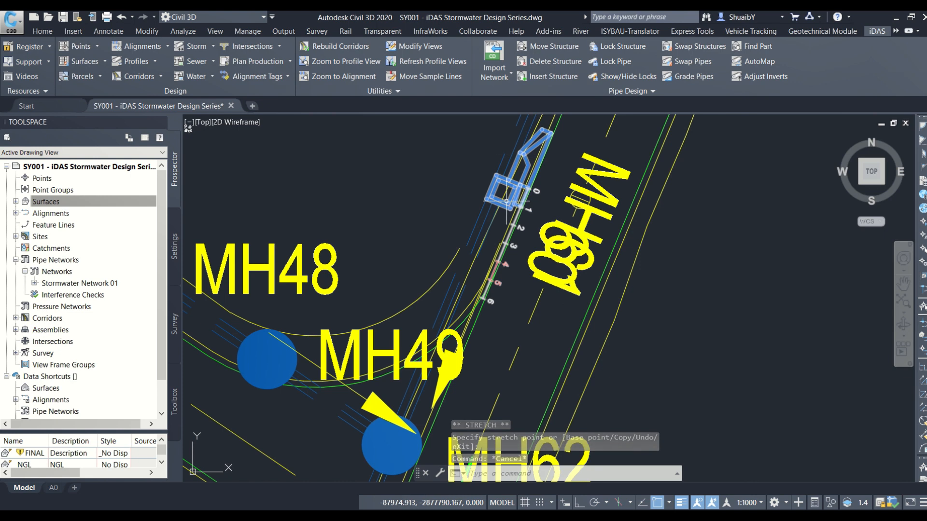
key(Escape)
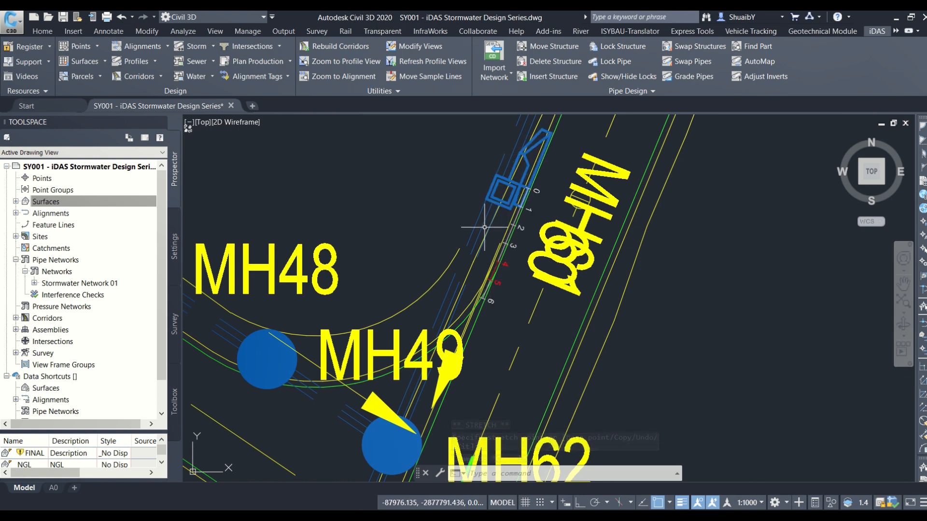
- Rotate the MH59 kerb inlet so its long side follows the adjacent road edge
scroll(439, 183, down, 2)
middle_drag(467, 265, 531, 170)
middle_drag(497, 293, 559, 145)
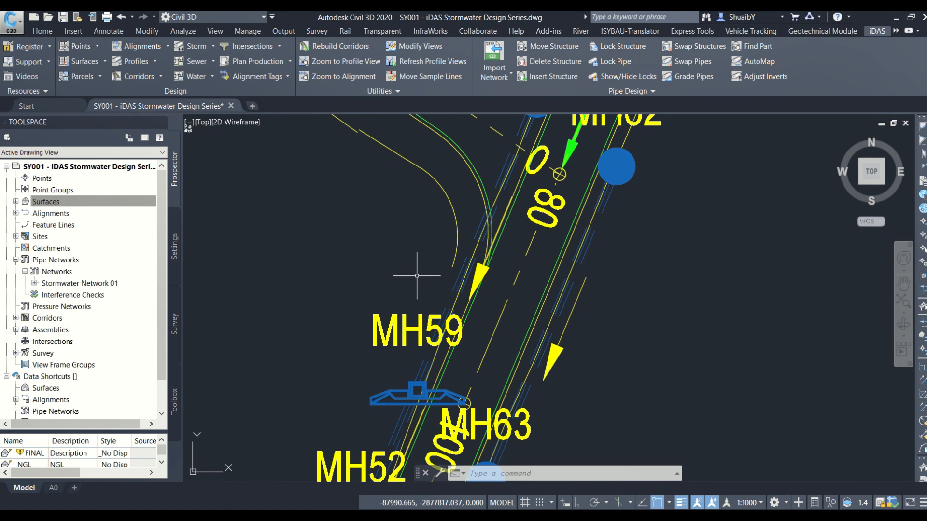
middle_drag(417, 276, 452, 176)
click(451, 292)
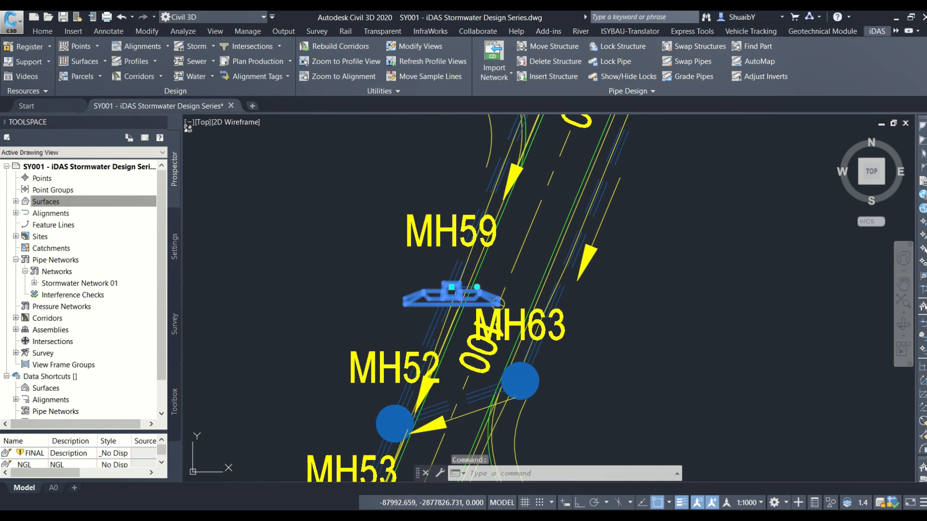
click(476, 286)
scroll(475, 235, up, 2)
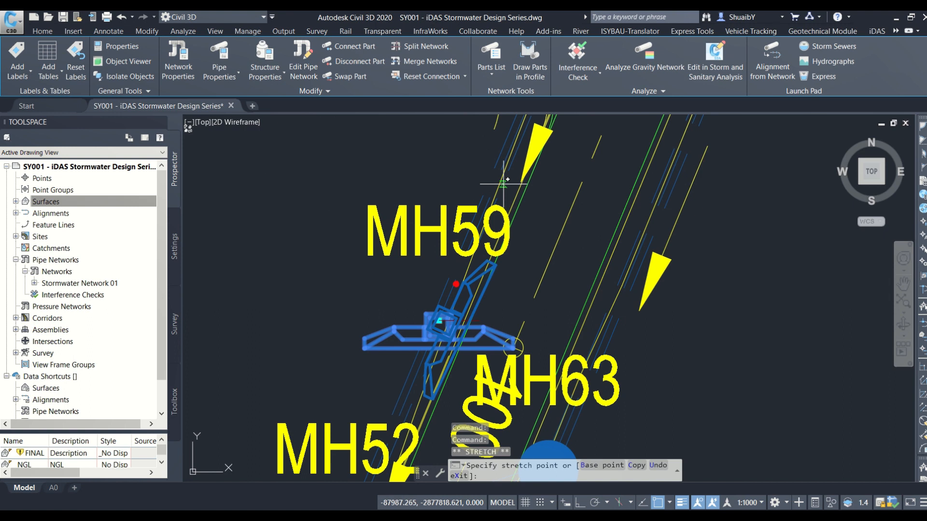
scroll(425, 321, down, 4)
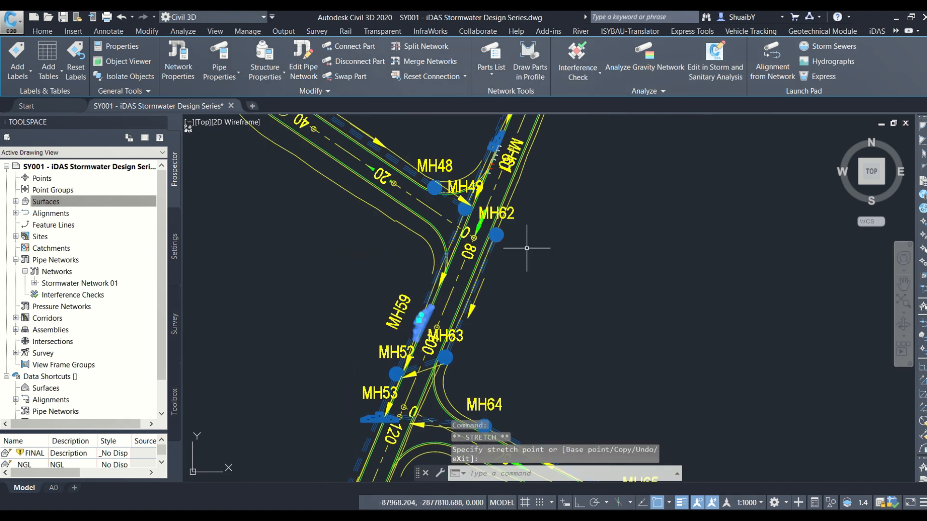
- Rotate the MH53 kerb inlet to line up with the road edge opposite the side-road junction
middle_drag(526, 248, 537, 334)
scroll(469, 241, up, 2)
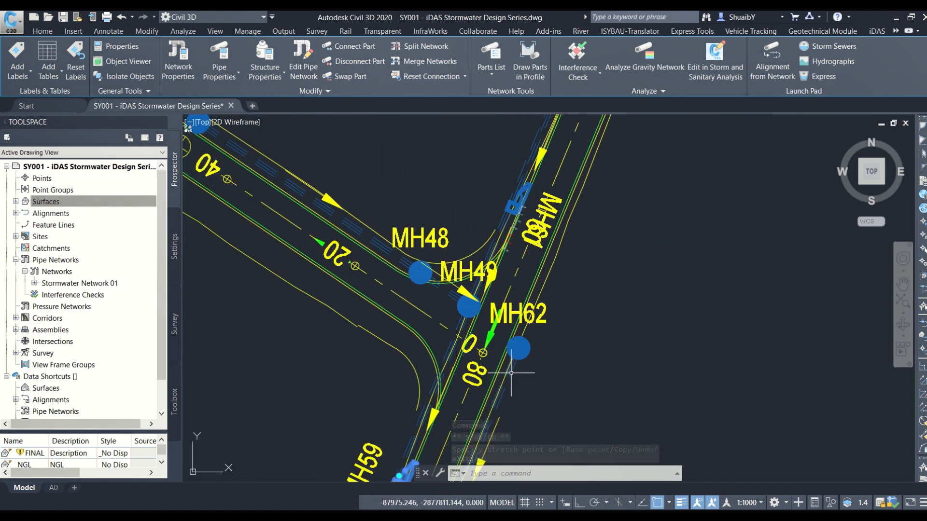
middle_drag(482, 400, 480, 322)
mouse_move(437, 377)
middle_down()
mouse_move(488, 309)
mouse_move(485, 273)
middle_up()
mouse_move(483, 367)
middle_down()
mouse_move(482, 299)
mouse_move(513, 264)
middle_up()
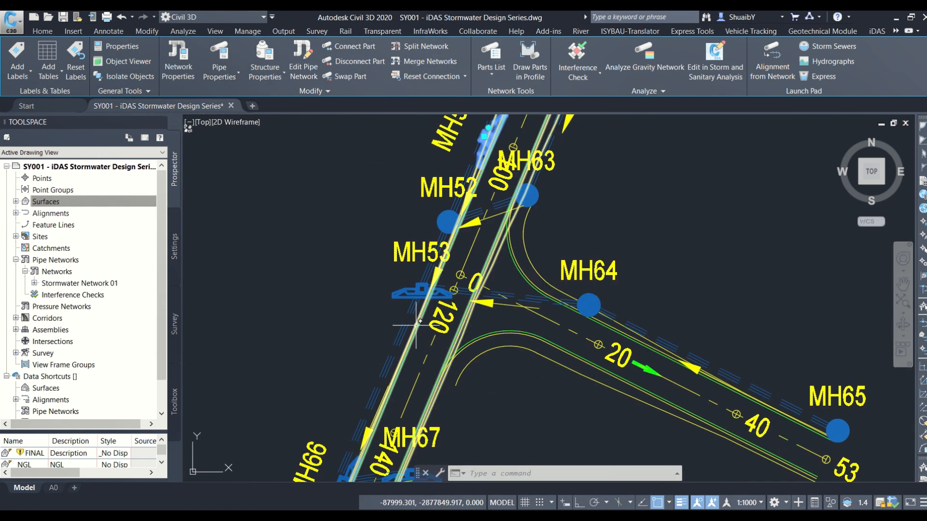
scroll(418, 326, up, 2)
click(398, 274)
click(394, 275)
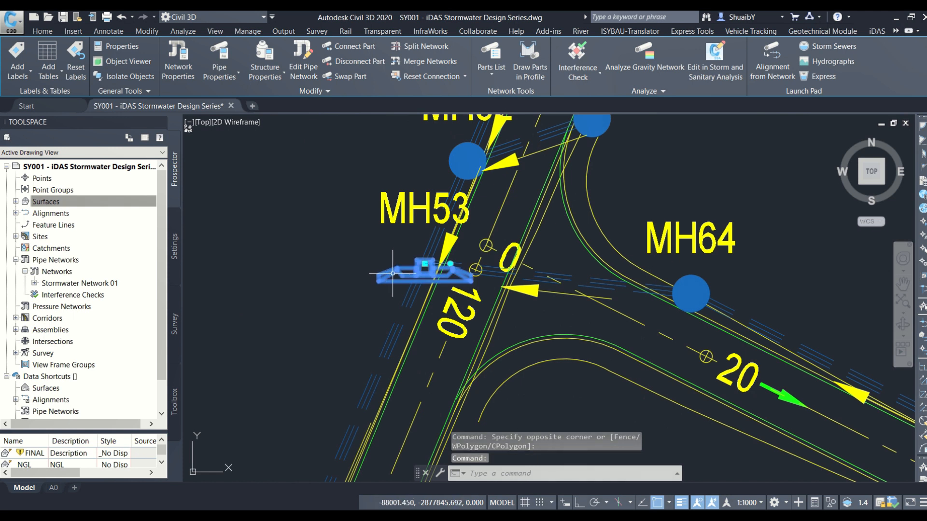
click(450, 263)
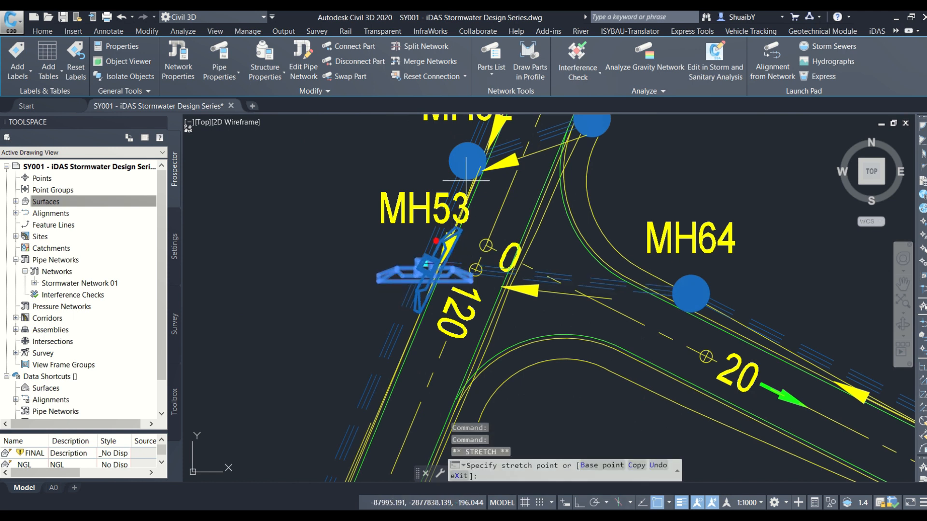
click(389, 254)
key(Escape)
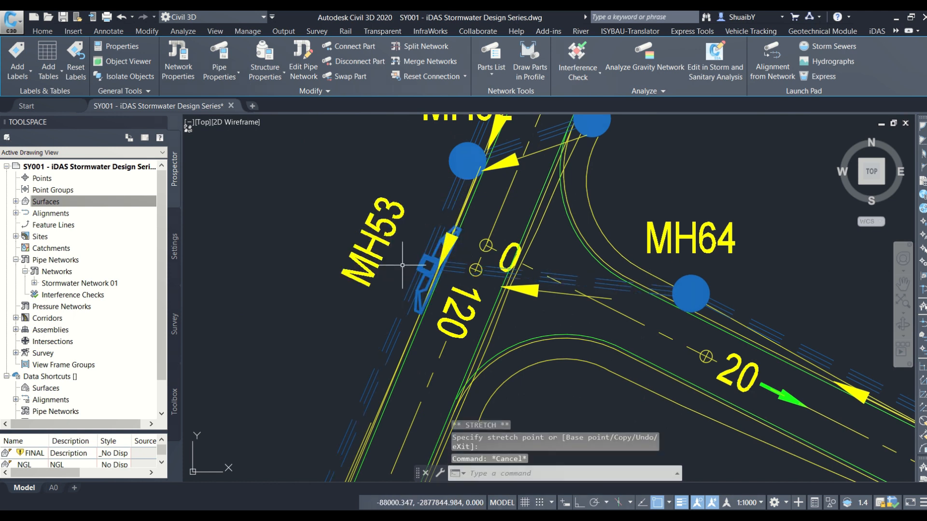
- Examine the remaining manholes along the main road, from MH63 and MH62 to MH49 and MH48 at the junction
scroll(422, 289, down, 2)
scroll(540, 297, down, 4)
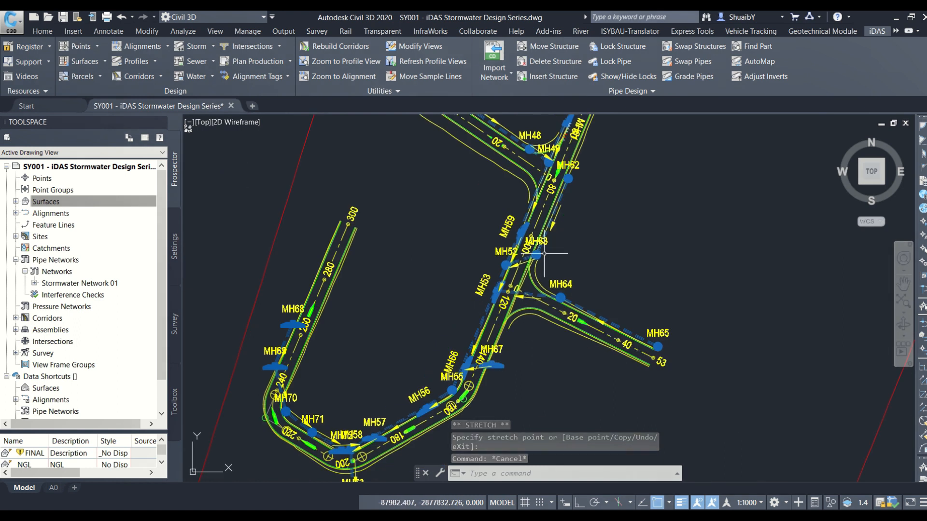
scroll(544, 253, up, 5)
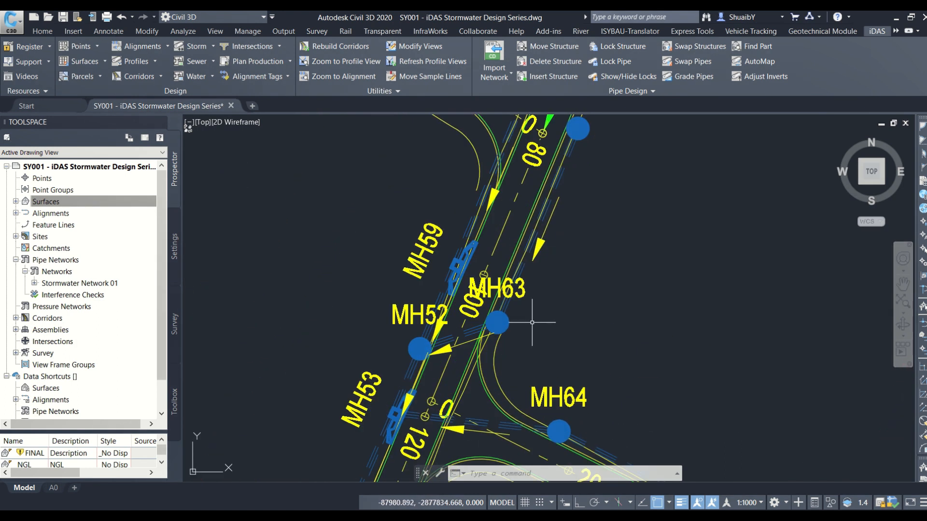
middle_drag(563, 231, 496, 388)
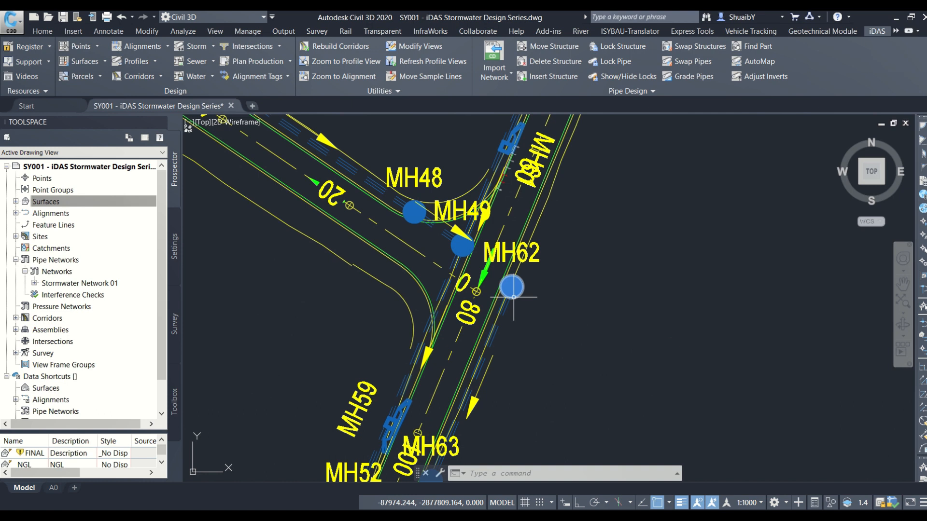
scroll(502, 319, down, 2)
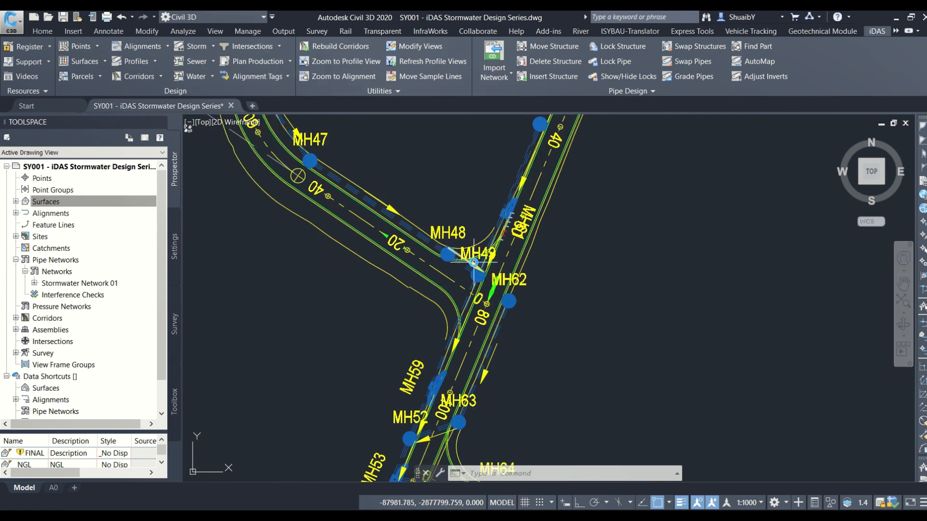
scroll(504, 321, up, 4)
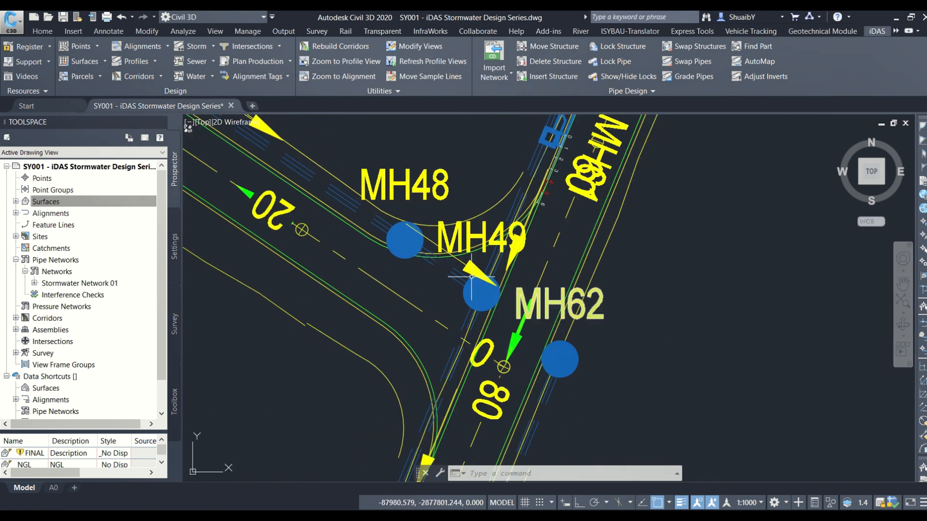
scroll(463, 261, down, 2)
scroll(416, 237, up, 2)
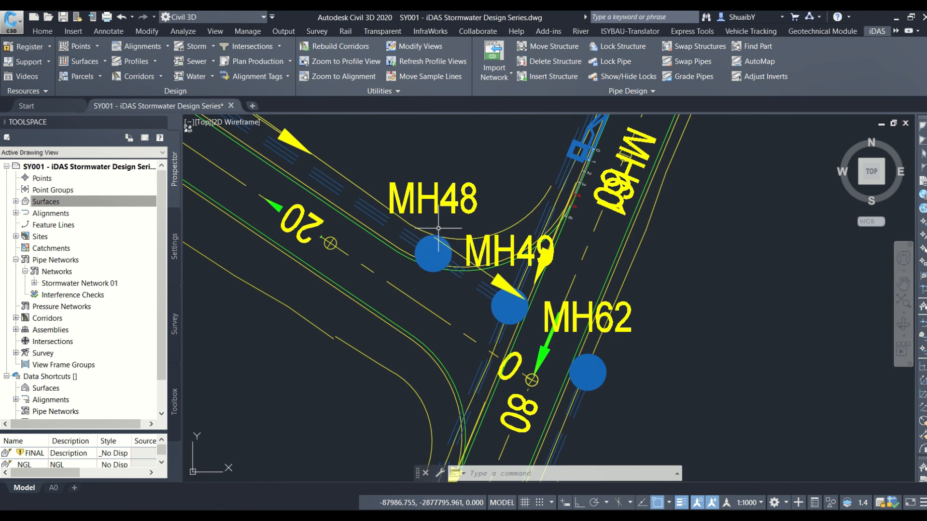
- Swap the manhole structure MH48 to the same KERB INLET-TSHWANE CP=1.5m DCT=1m RH part
right_click(444, 221)
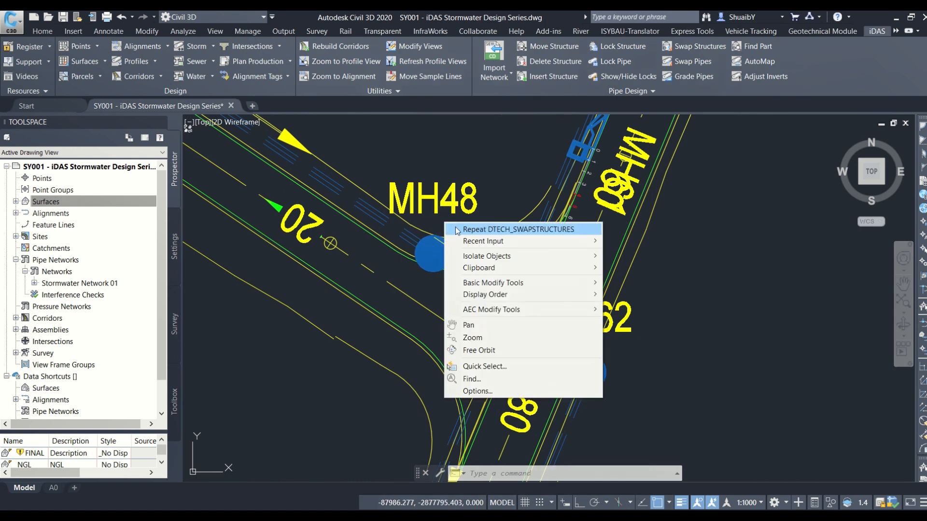
click(455, 227)
click(264, 246)
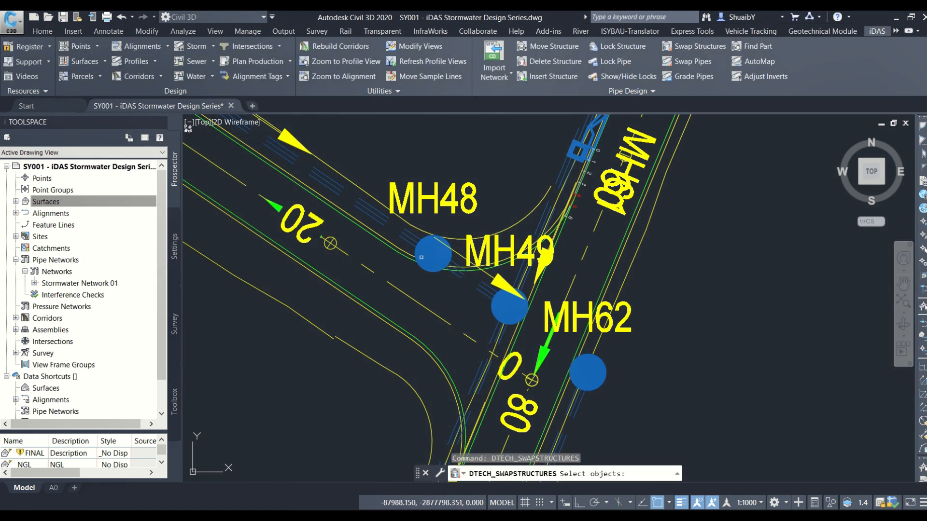
click(418, 260)
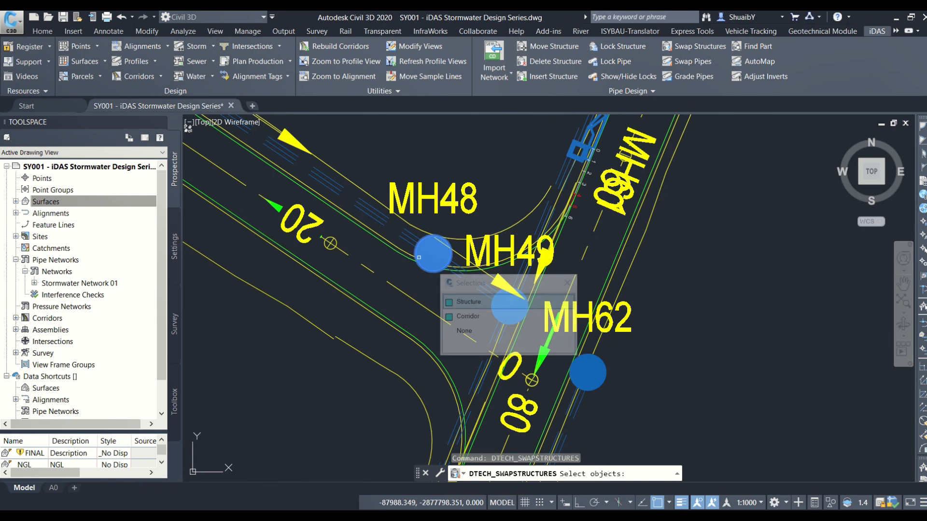
click(462, 303)
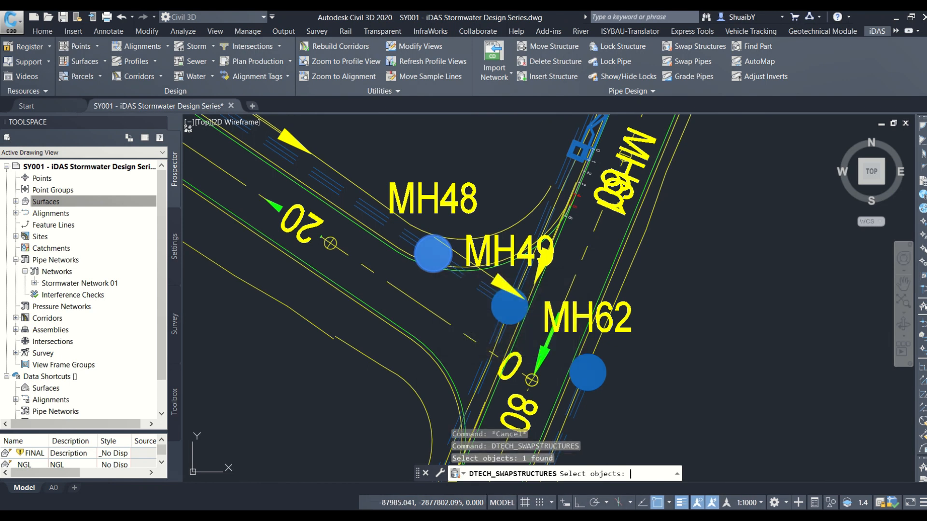
key(Return)
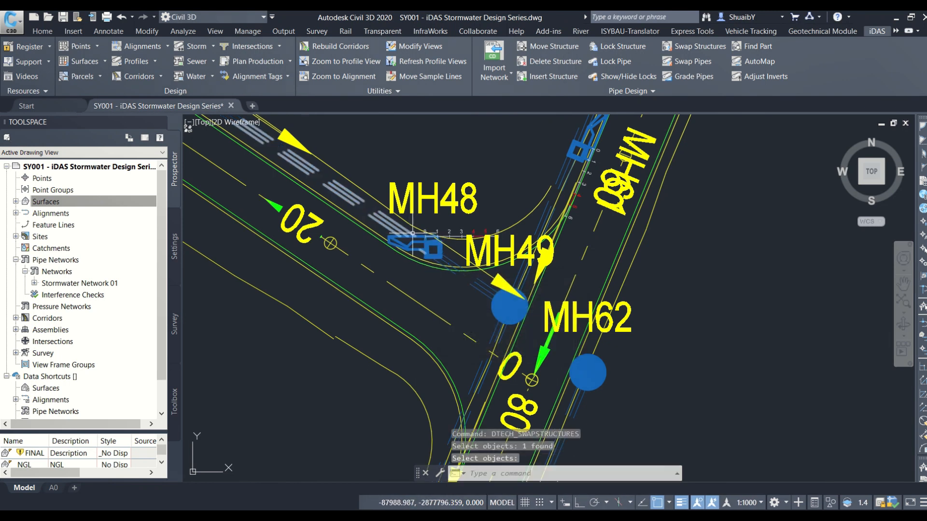
- Swap structure MH48 to the left-hand kerb inlet part KERB INLET-TSHWANE CP=1.5m DCT=1m LH
right_click(444, 223)
click(478, 229)
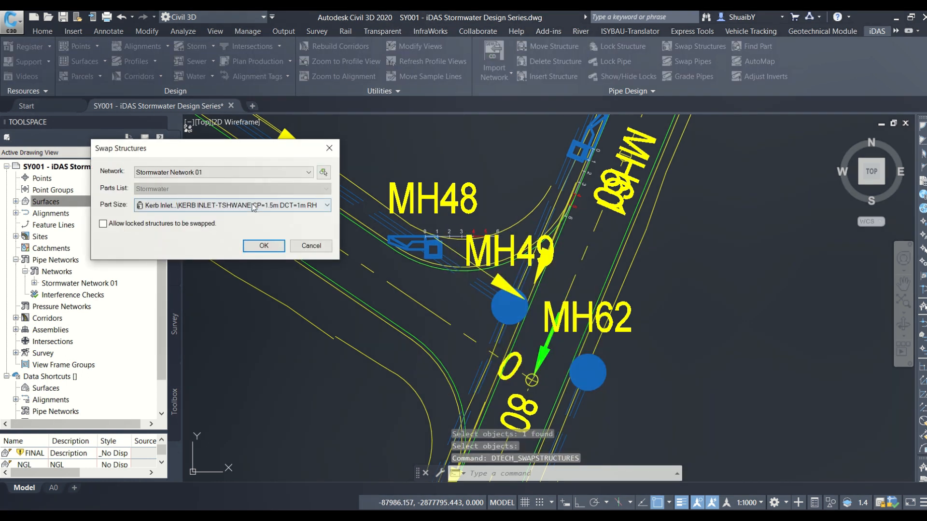
click(253, 206)
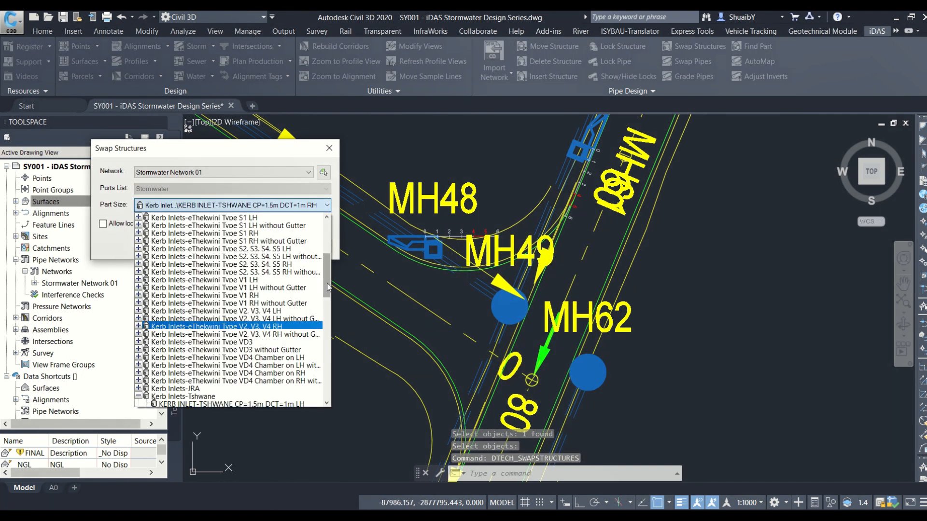
drag(326, 278, 326, 305)
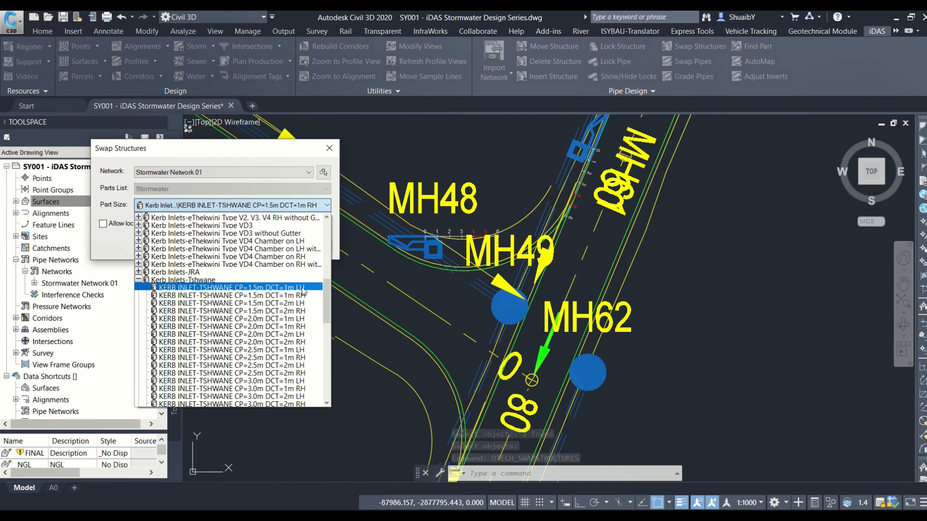
click(270, 288)
key(Return)
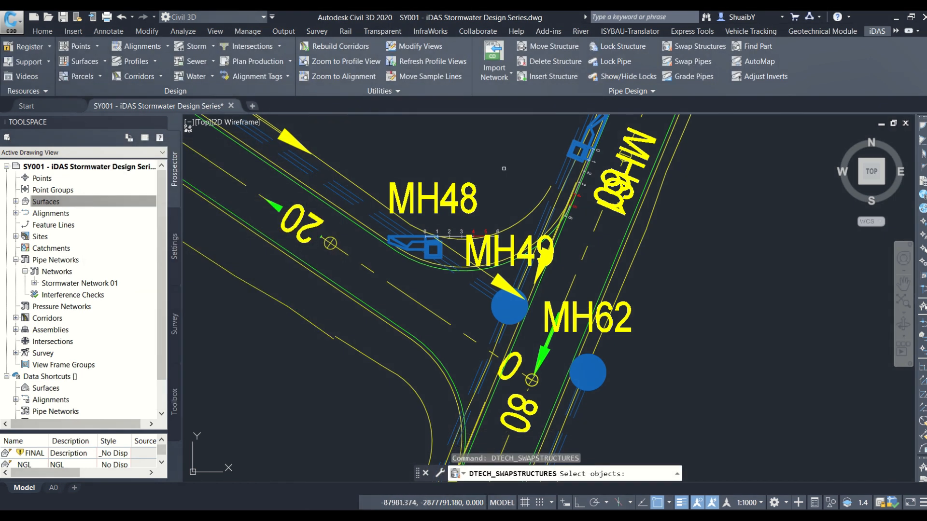
click(432, 249)
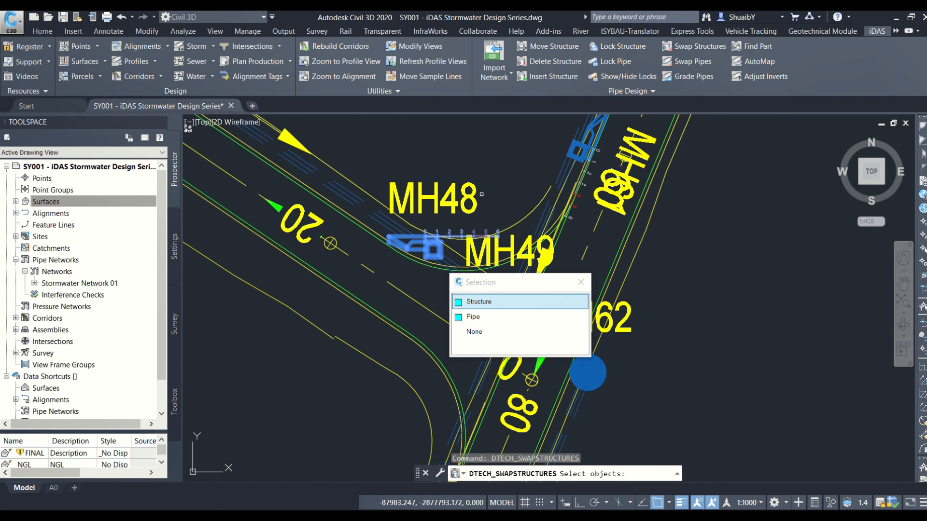
click(476, 302)
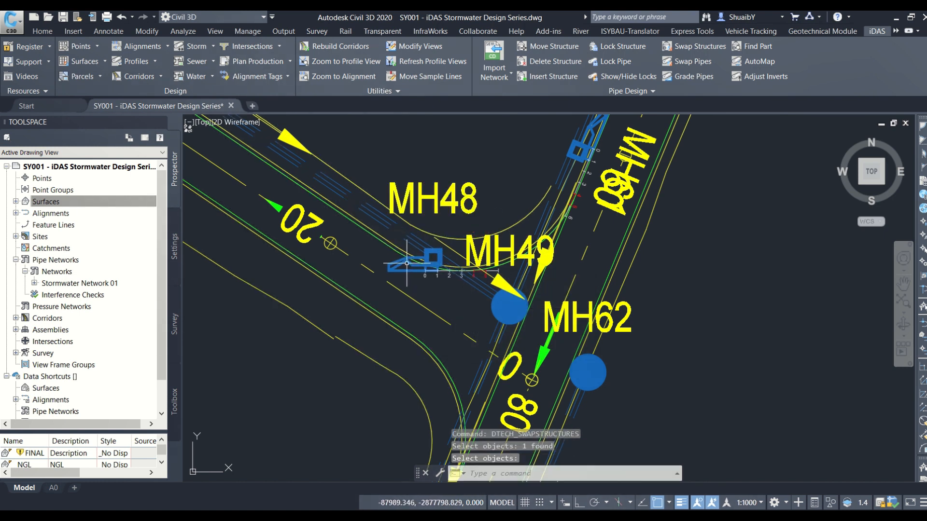
key(Return)
- Rotate the MH48 kerb inlet so its long side runs parallel to the side road
click(462, 252)
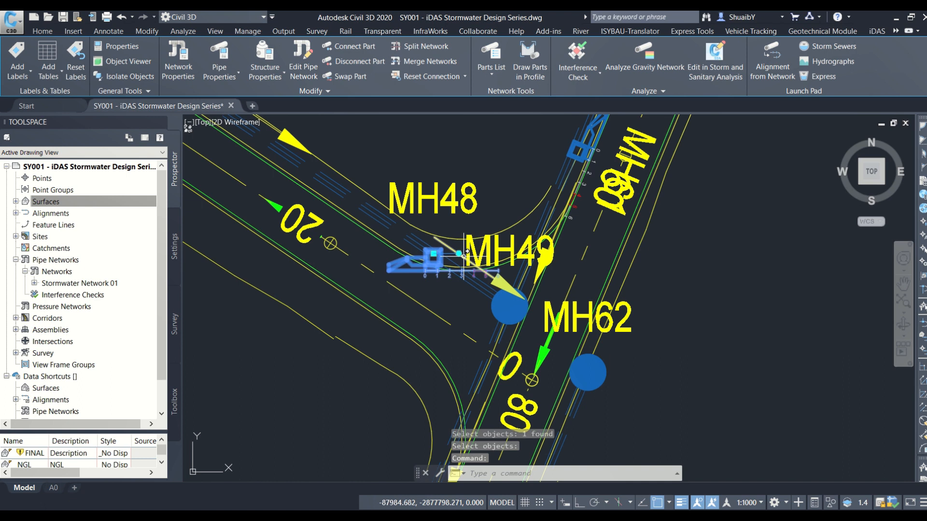
click(459, 253)
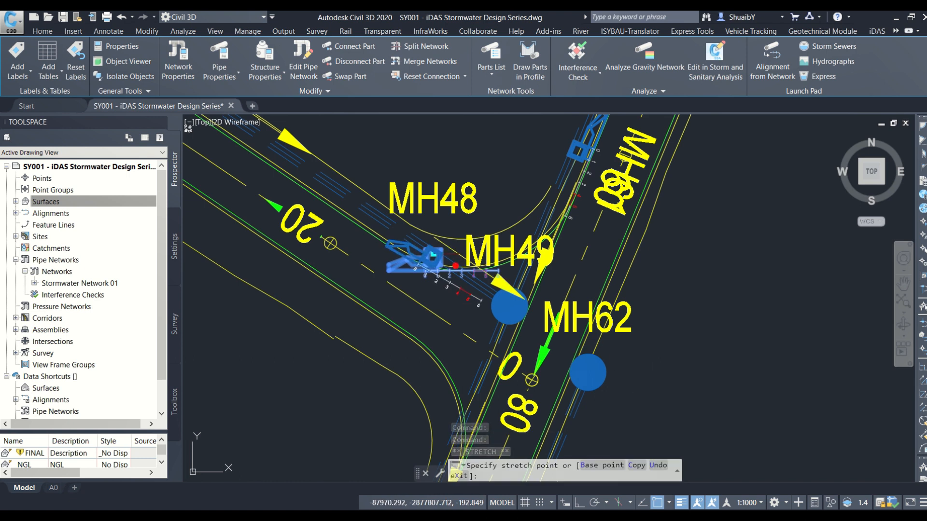
click(433, 255)
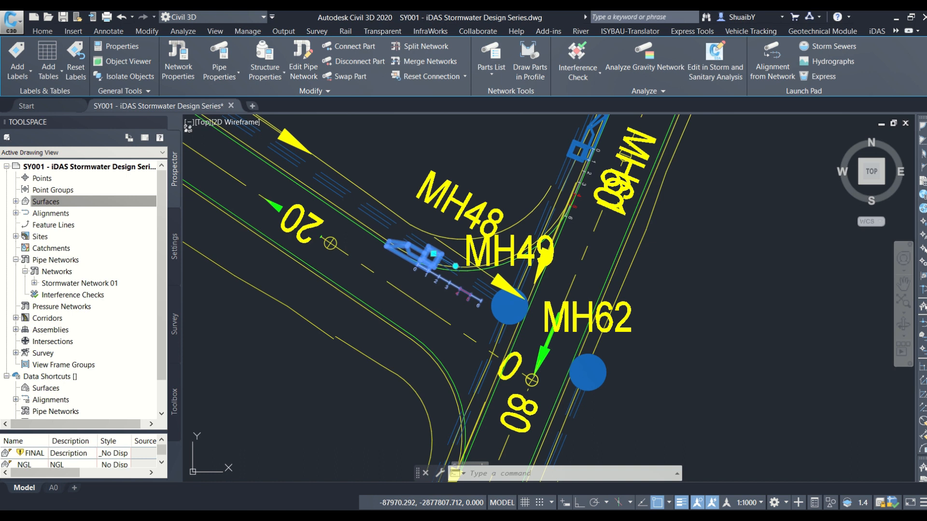
- Move the MH48 kerb inlet back along the side road to the straight kerb before the bend, and fine-tune its rotation to the road edge
click(433, 253)
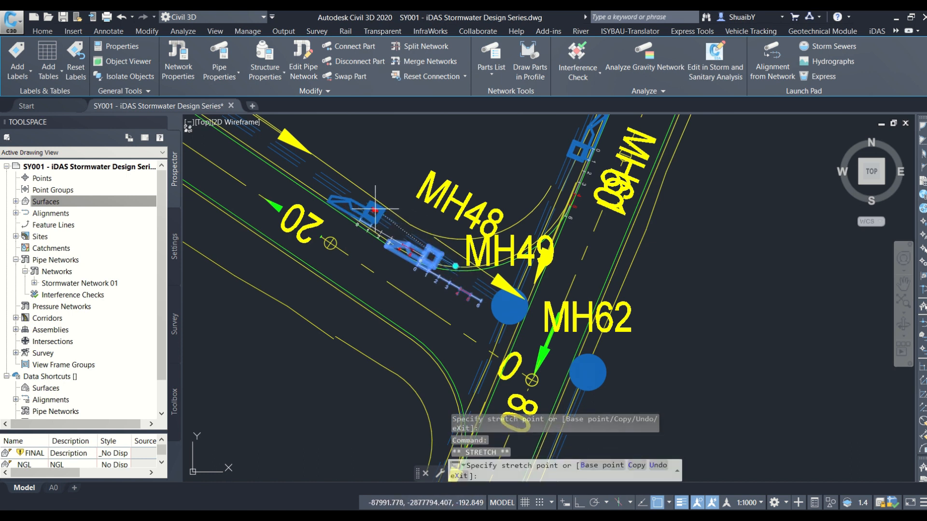
scroll(344, 199, up, 4)
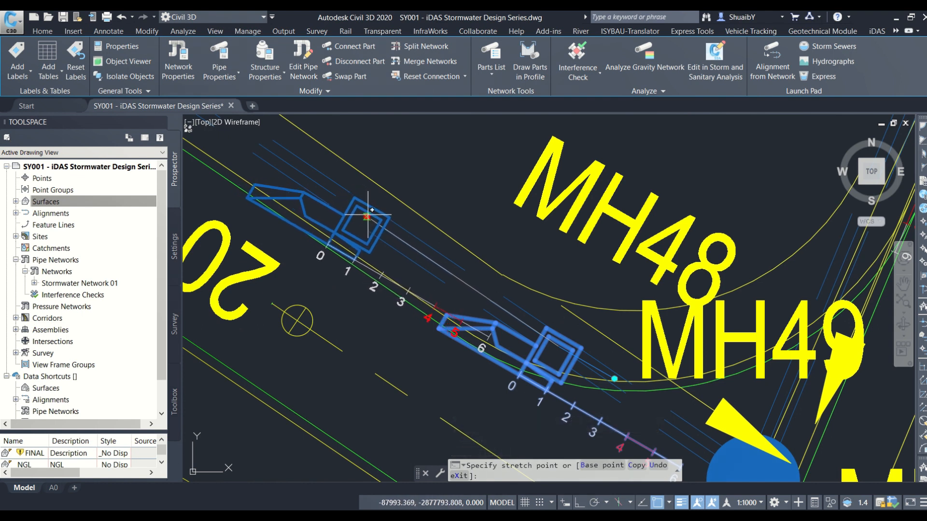
key(Escape)
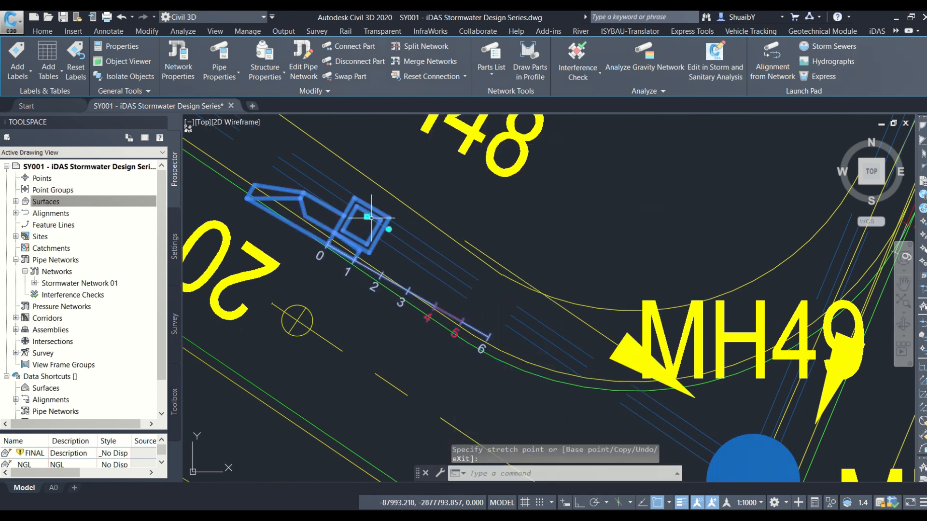
click(389, 229)
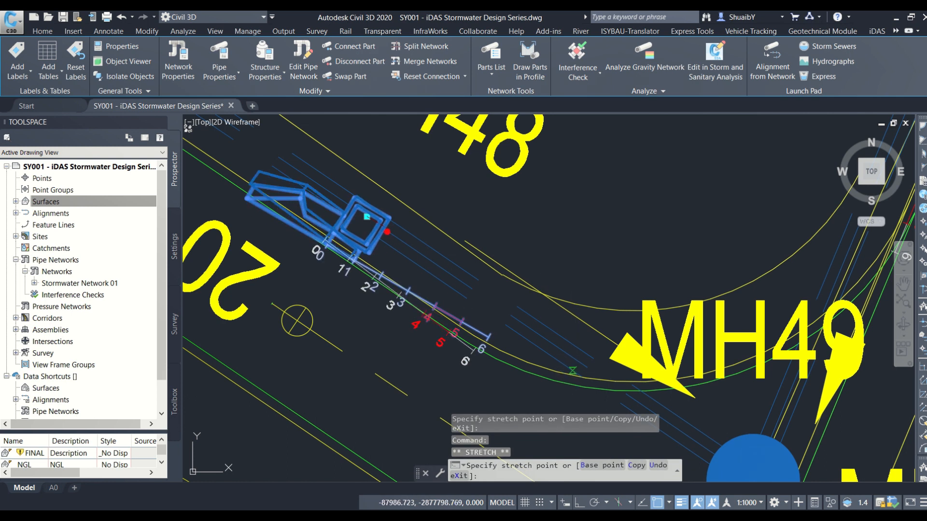
key(Escape)
scroll(385, 216, down, 5)
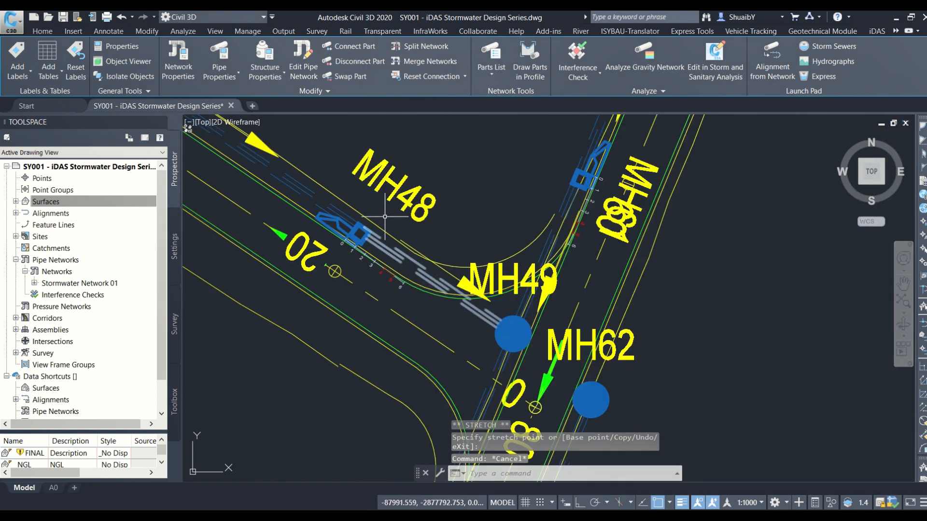
key(Escape)
- Examine the structure layout and numbering across the network, from MH47 and MH48 past MH59, MH52 and MH53 to MH66 and MH68
scroll(401, 241, down, 6)
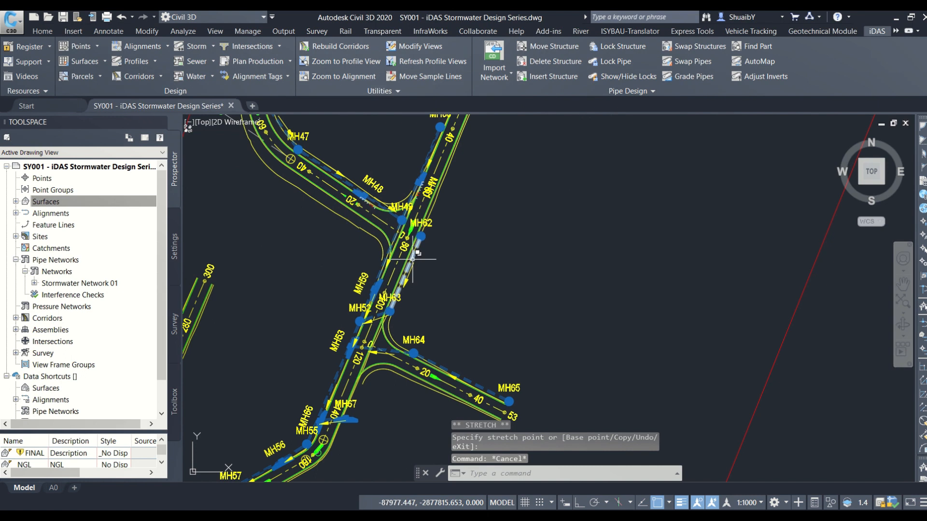
scroll(413, 259, down, 5)
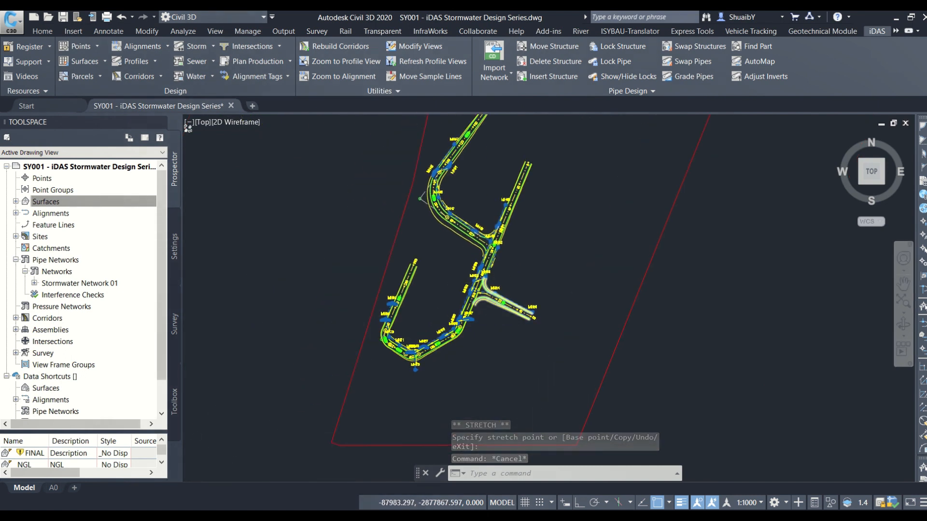
scroll(478, 243, up, 5)
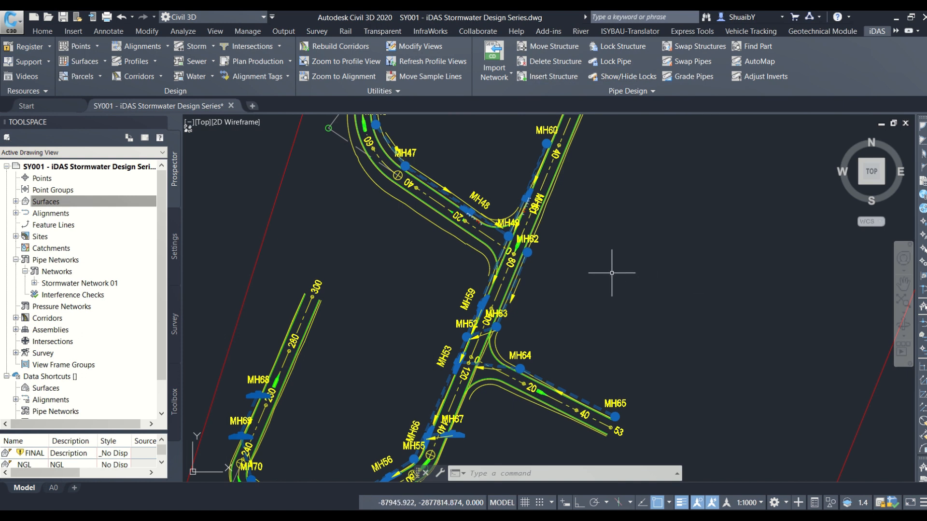
scroll(611, 273, down, 5)
scroll(611, 321, up, 2)
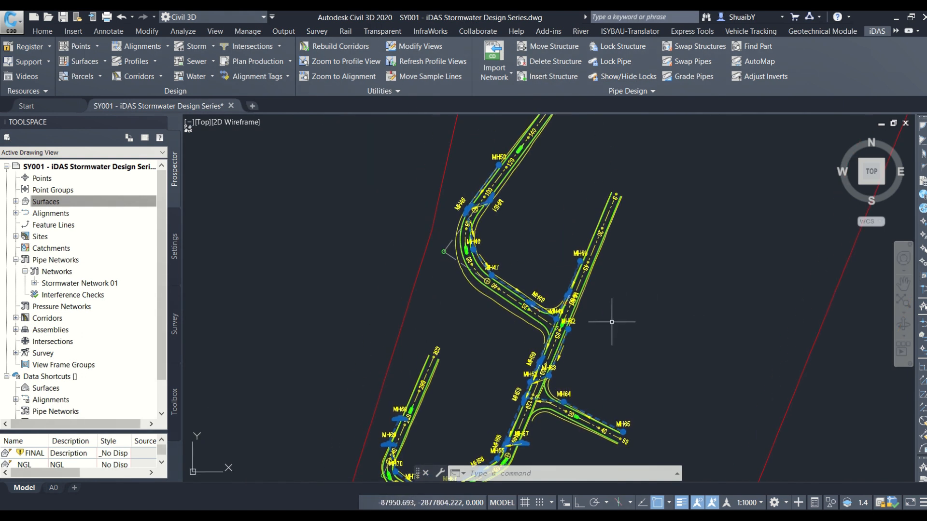
scroll(611, 322, down, 1)
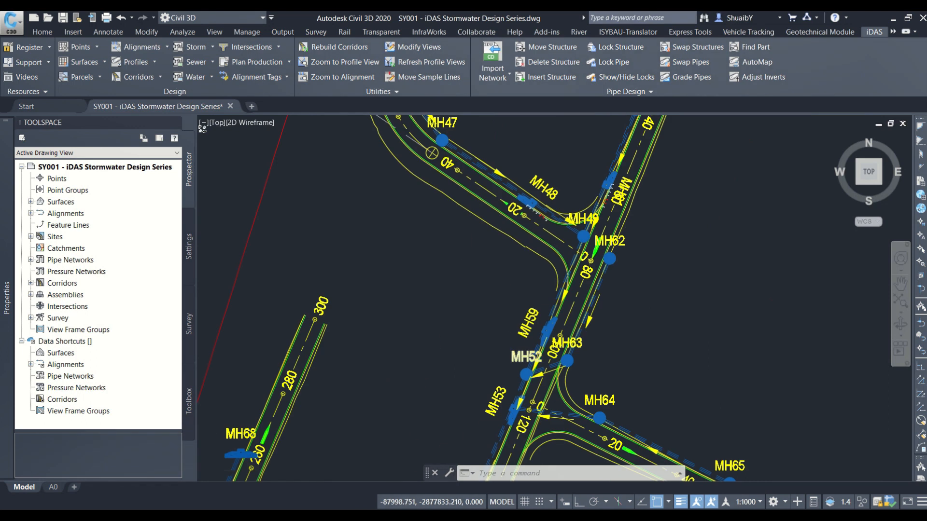
scroll(513, 361, up, 2)
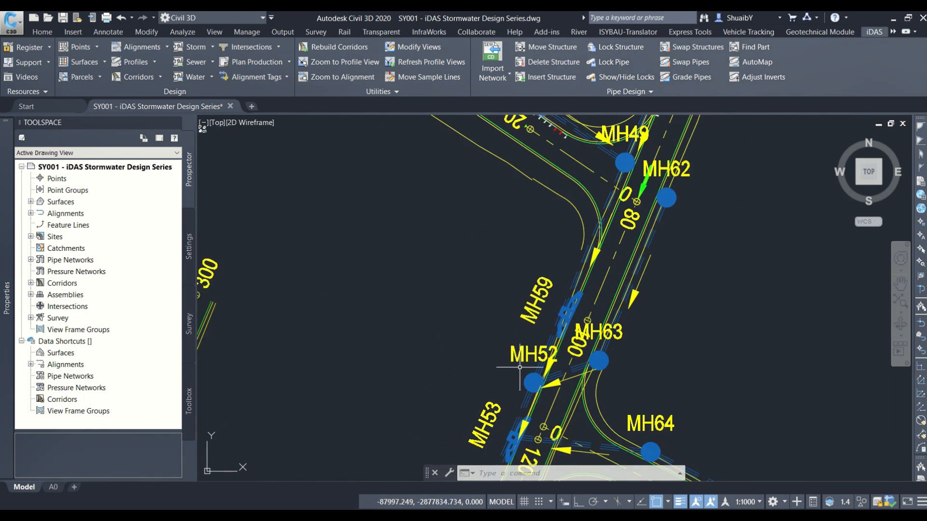
middle_drag(501, 344, 491, 281)
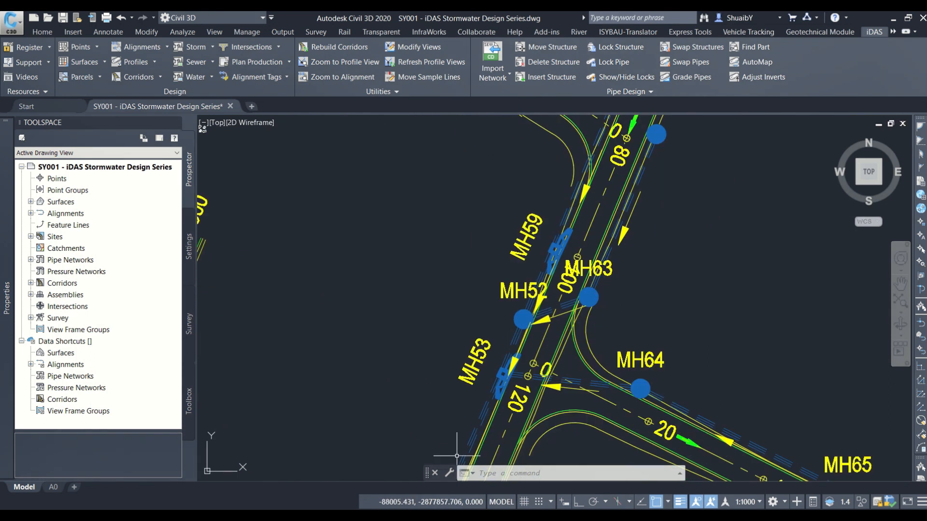
scroll(507, 370, up, 5)
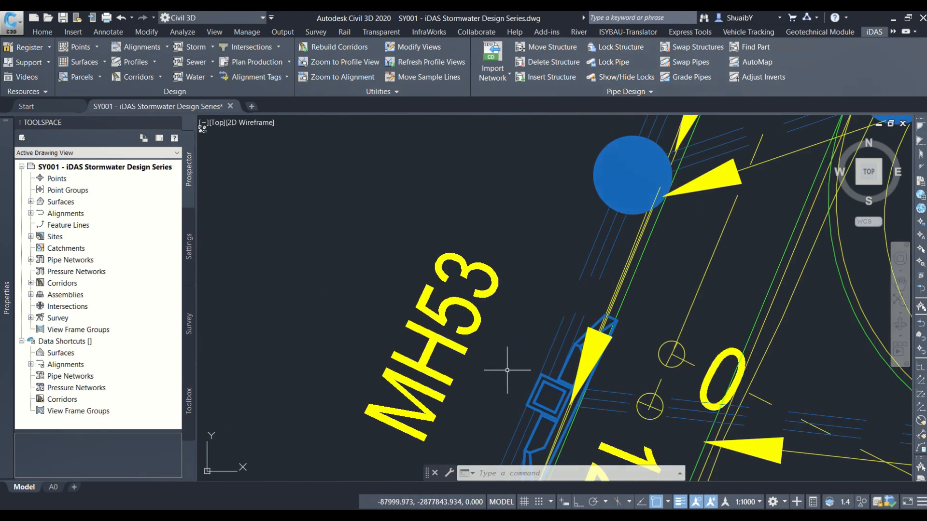
click(445, 342)
click(403, 352)
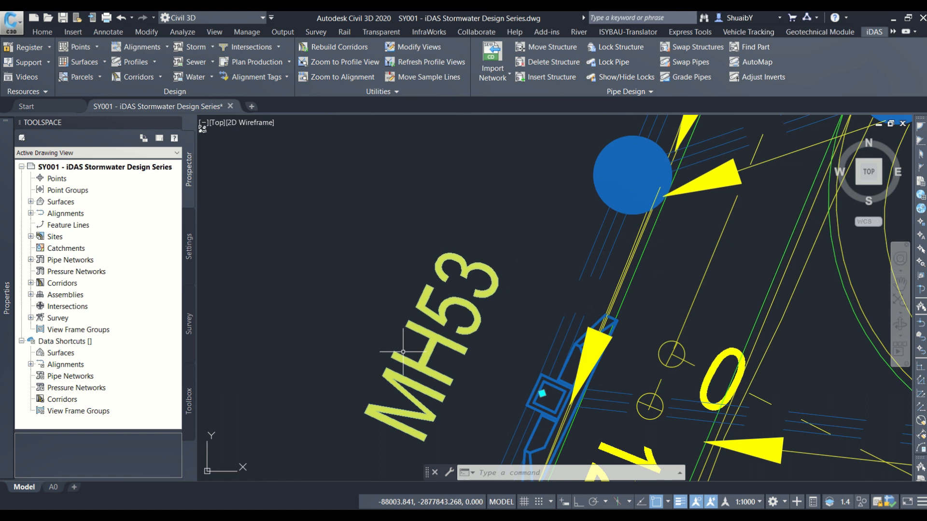
click(557, 397)
scroll(532, 316, down, 5)
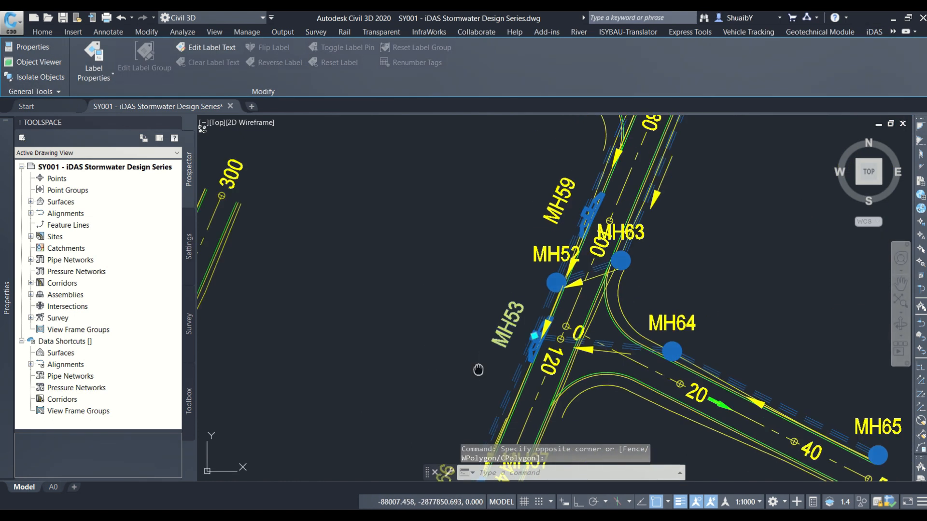
middle_drag(478, 370, 550, 240)
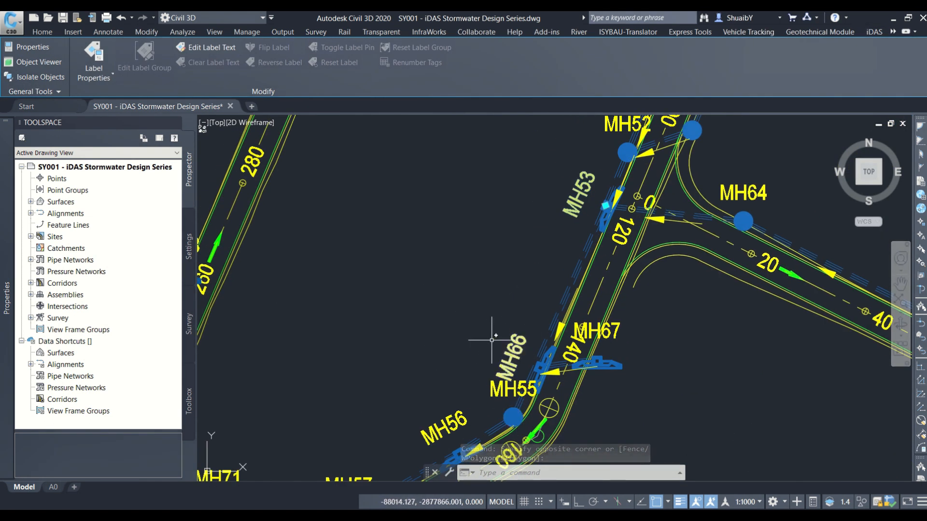
key(Escape)
scroll(424, 311, down, 2)
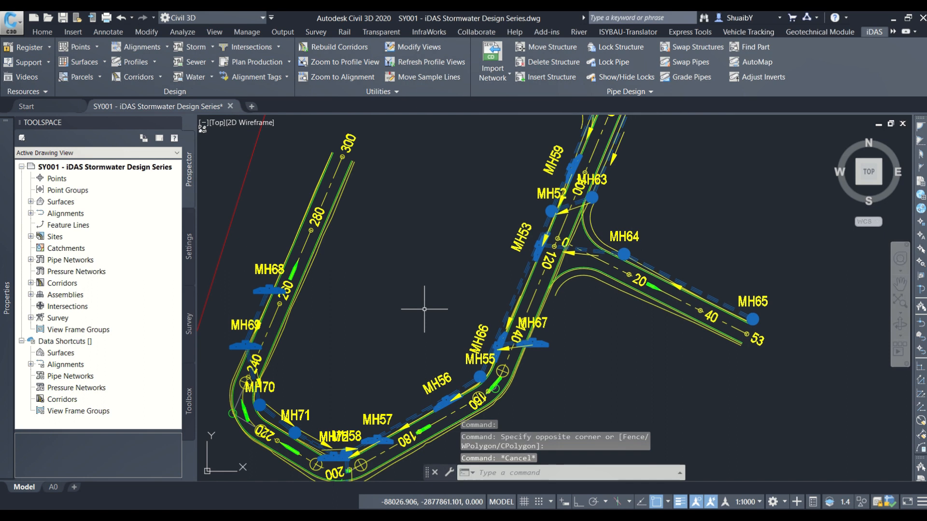
middle_drag(437, 270, 427, 326)
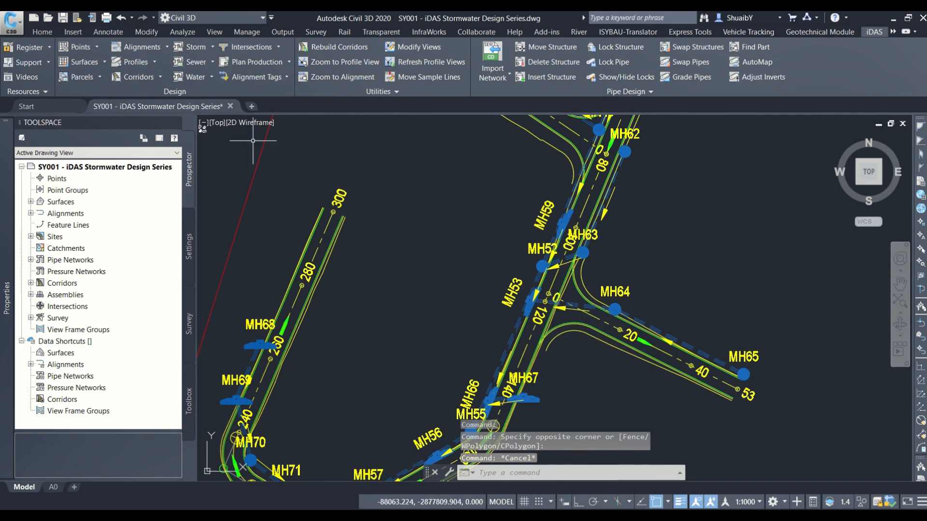
- Rename all parts of Stormwater Network 01 in the Storm Water Manager with the listed type prefixes (inlets KI, manholes MH, pipes P), starting number 1 and zero padding 1
click(212, 46)
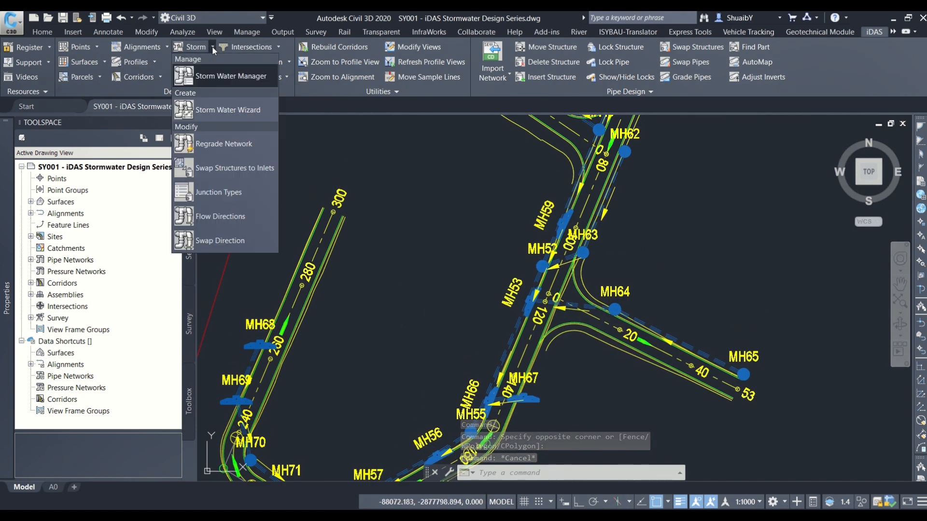
click(213, 75)
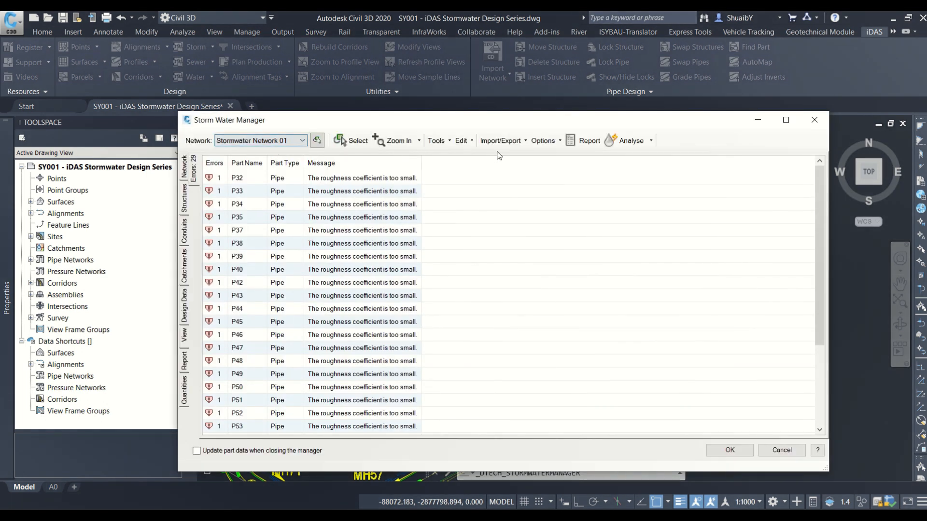
click(436, 141)
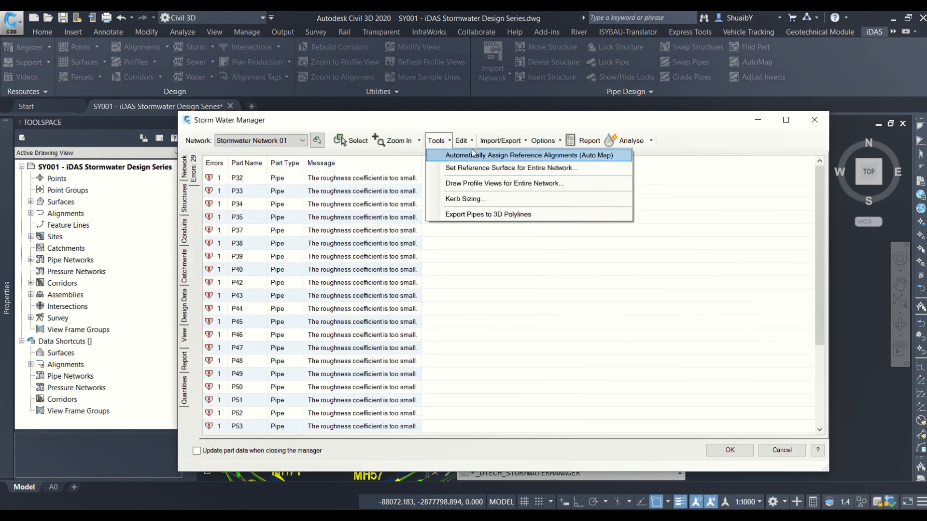
click(543, 141)
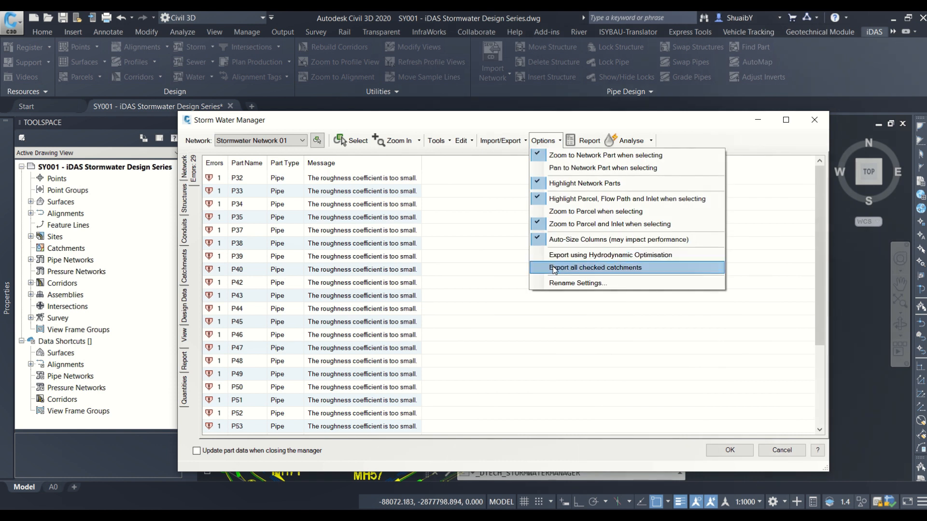
click(560, 283)
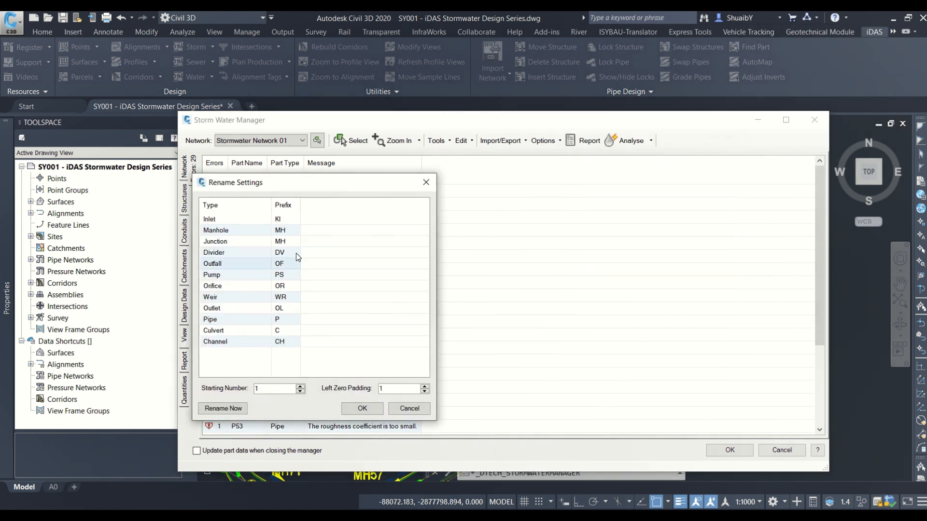
click(289, 274)
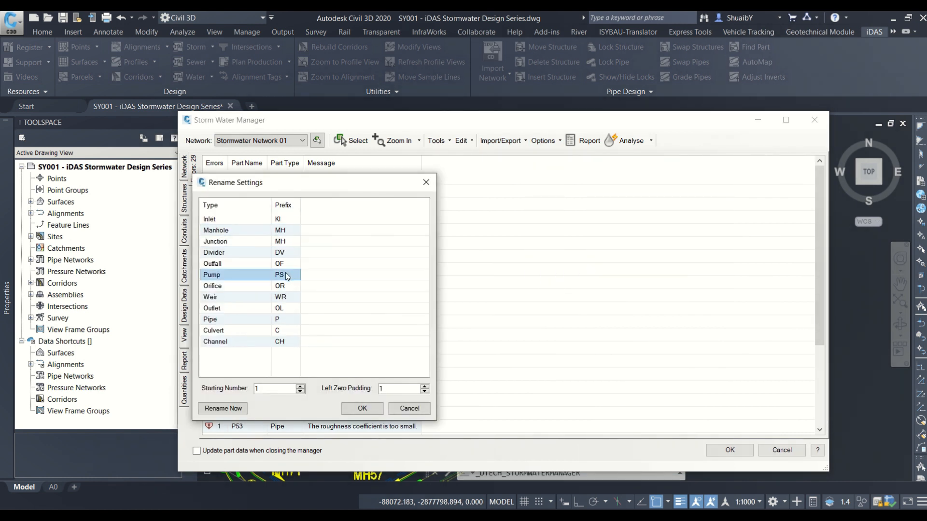
click(283, 249)
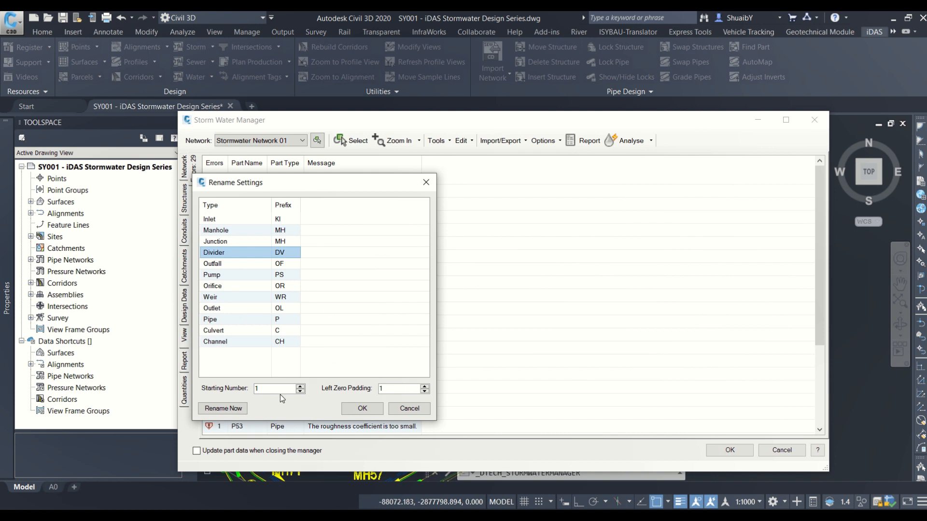
click(236, 408)
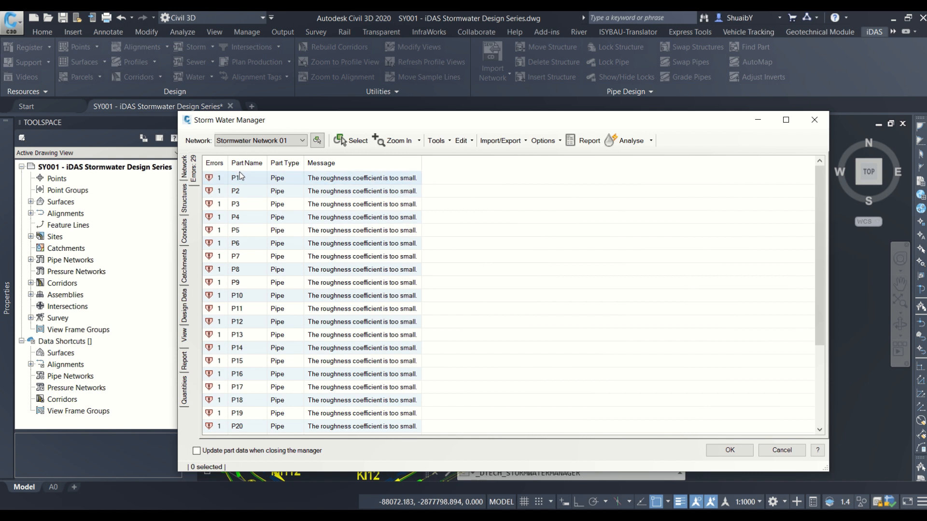
- Accept the renamed parts in the Storm Water Manager and check the properties of the KI8 structure label
click(724, 450)
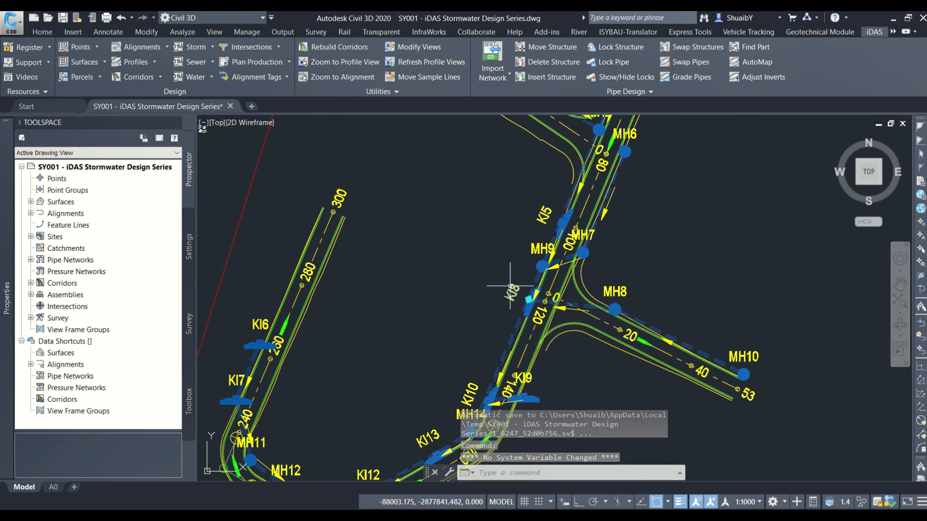
click(510, 286)
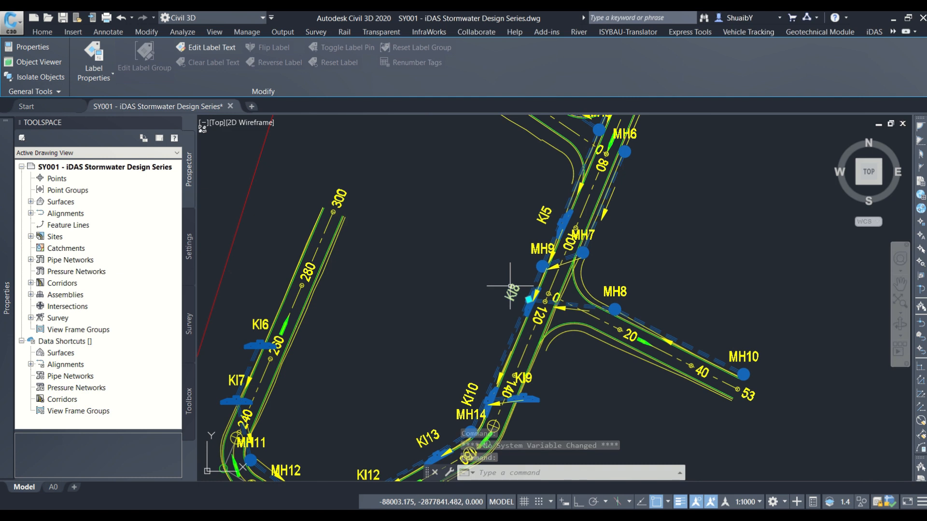
mouse_move(2, 256)
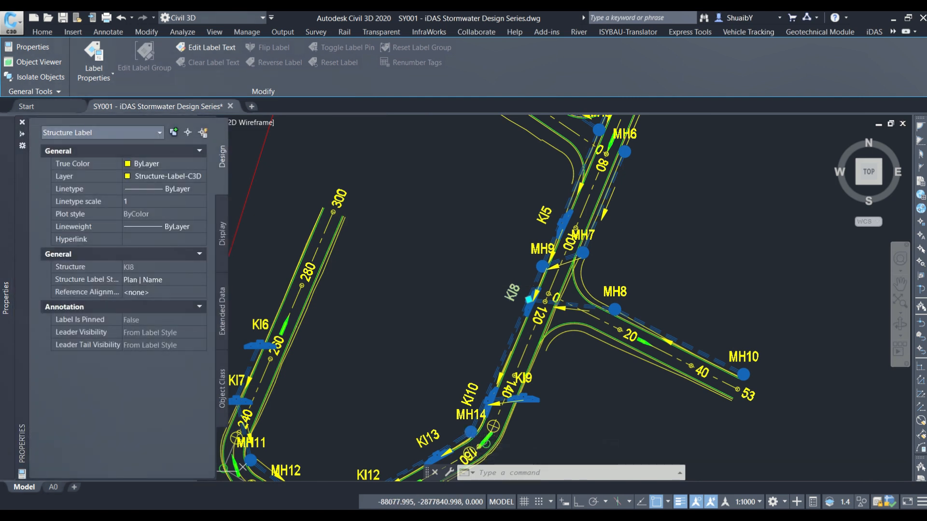
key(Escape)
key(Escape)
- Select all pipe labels similar to the one between MH7 and MH9 and set their label style to Diameter | Name
scroll(567, 261, up, 4)
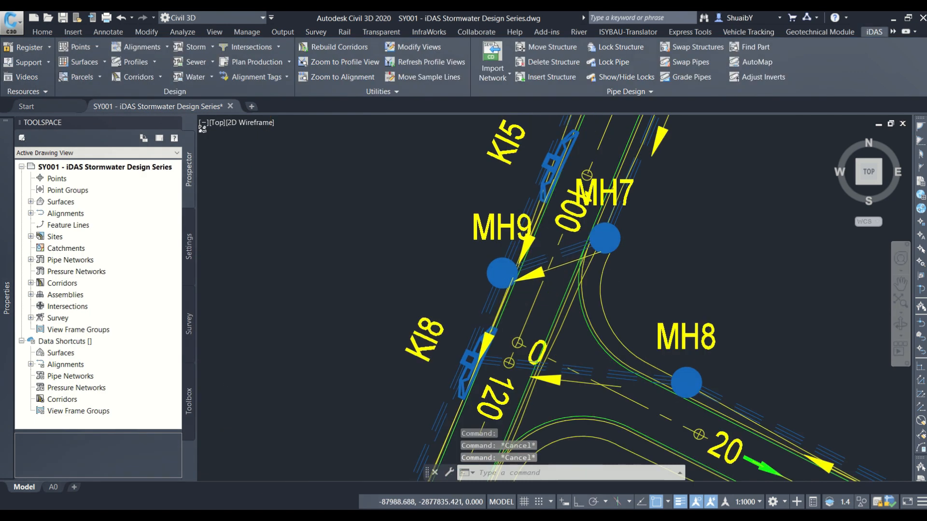
scroll(564, 265, up, 2)
click(563, 266)
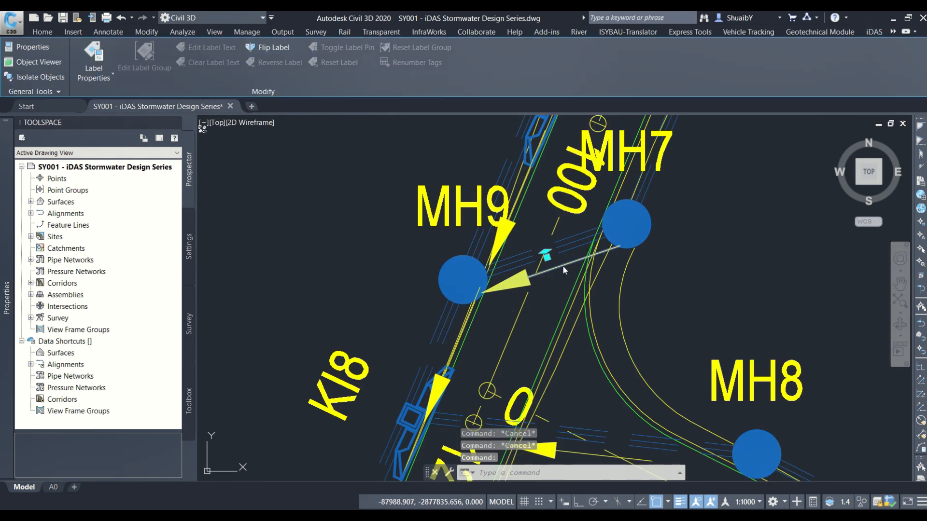
right_click(563, 266)
click(615, 259)
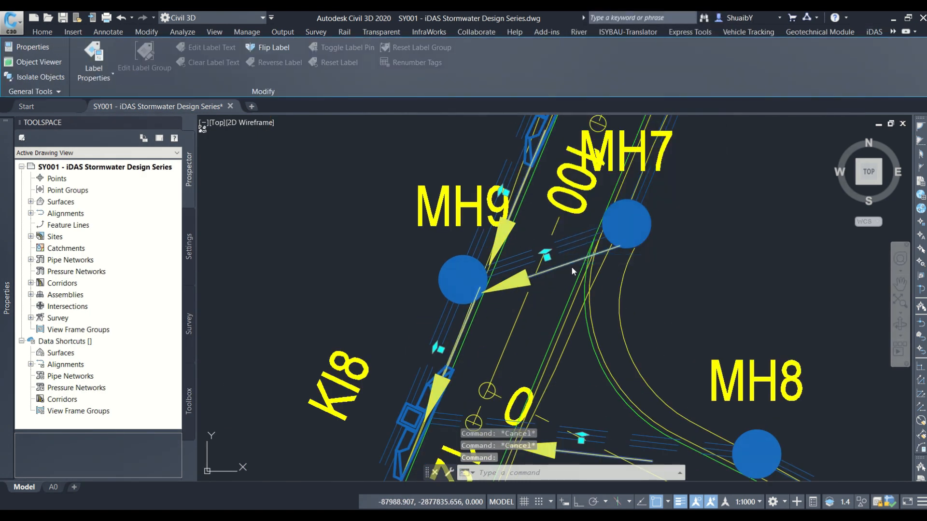
scroll(572, 265, down, 3)
scroll(571, 265, down, 4)
scroll(571, 266, up, 2)
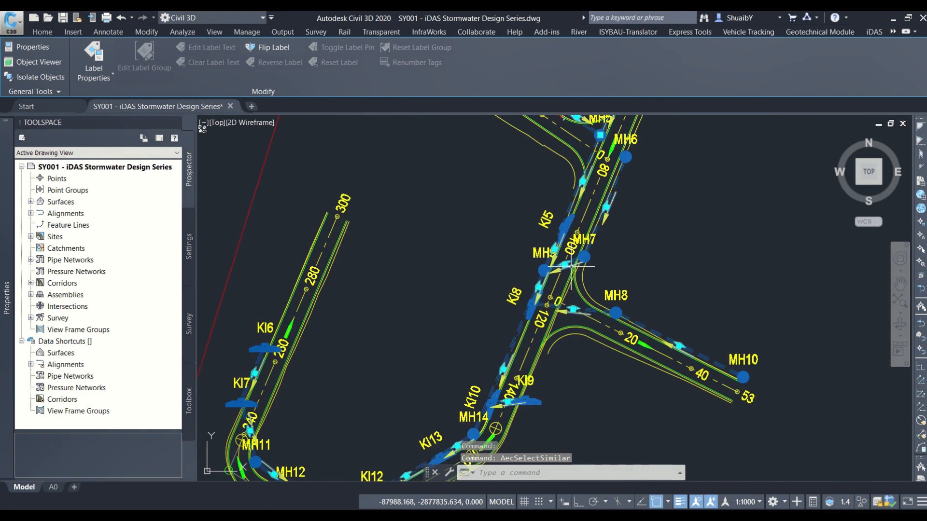
mouse_move(7, 289)
click(152, 280)
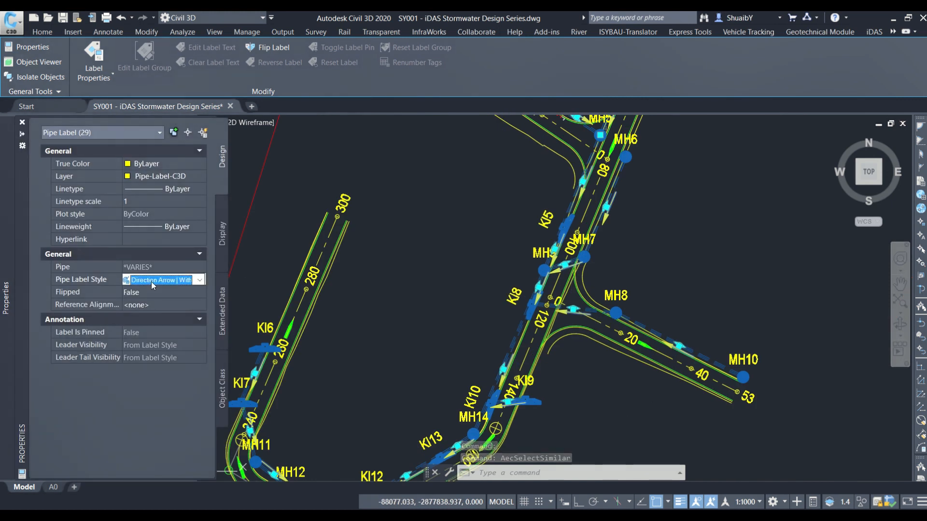
click(153, 282)
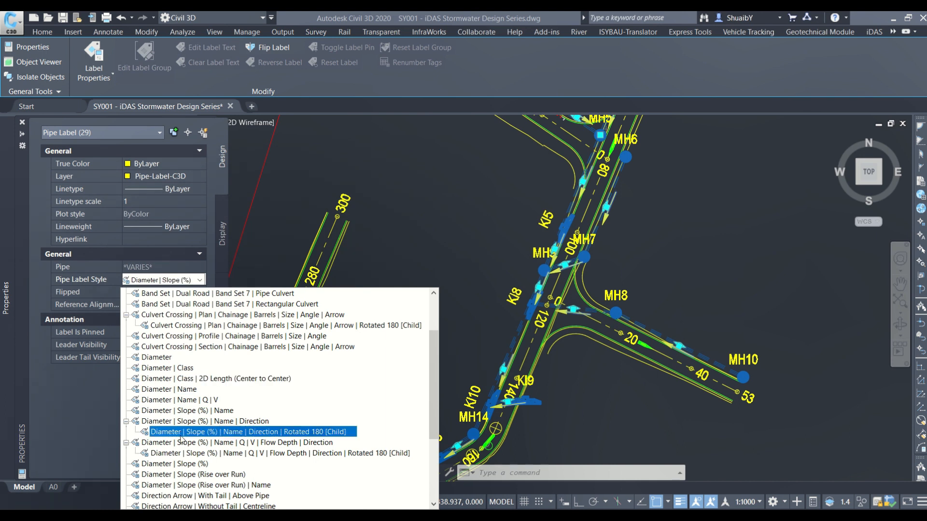
scroll(181, 439, down, 2)
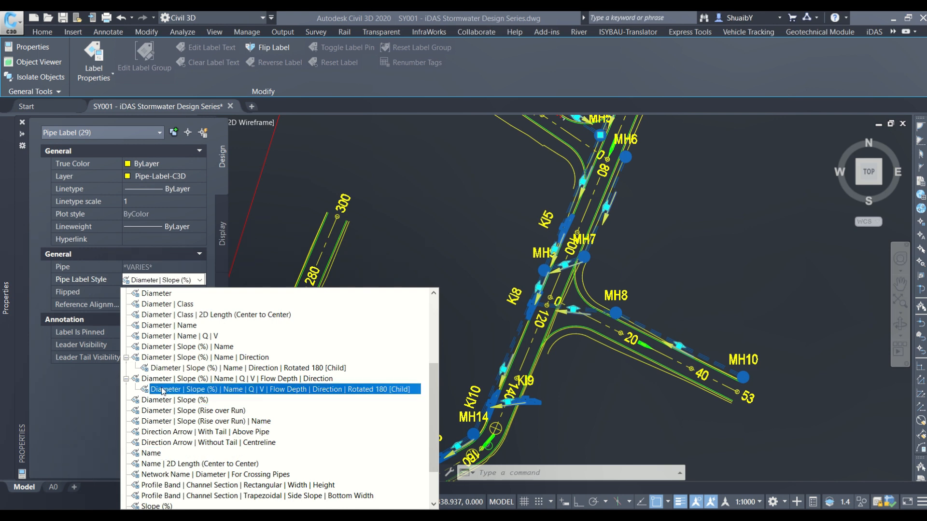
scroll(153, 452, down, 1)
scroll(153, 452, up, 1)
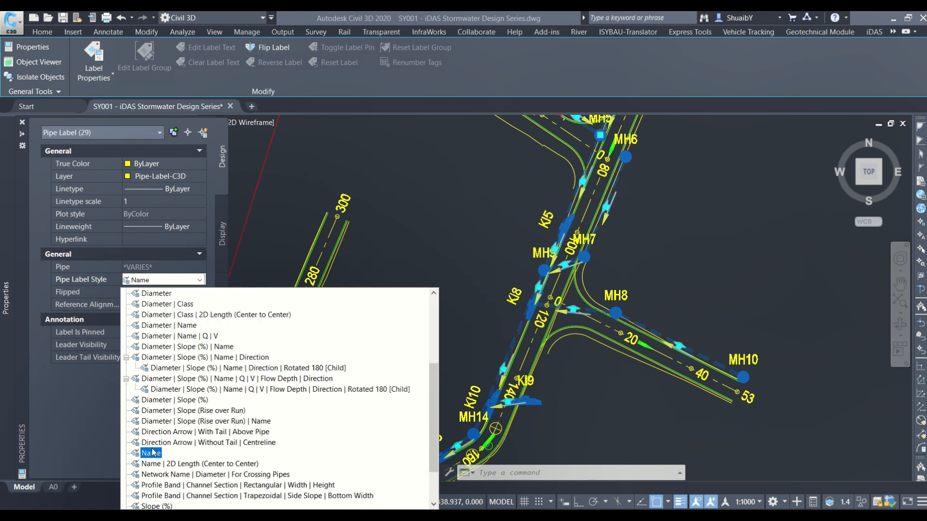
scroll(152, 452, up, 2)
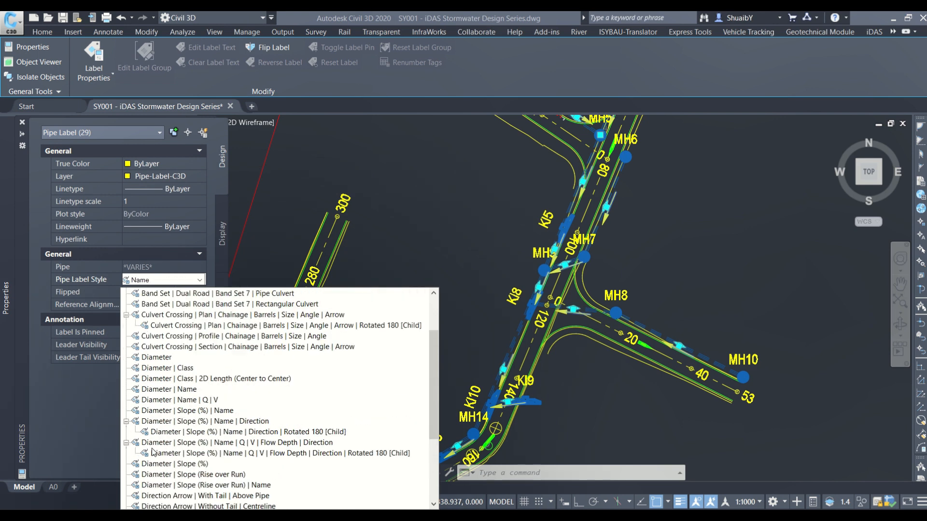
scroll(152, 452, up, 1)
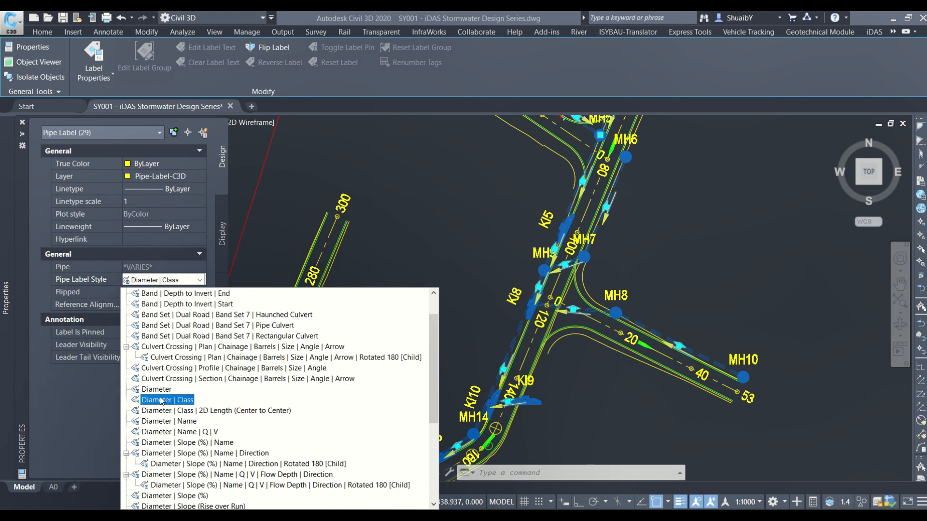
scroll(161, 401, up, 1)
click(179, 454)
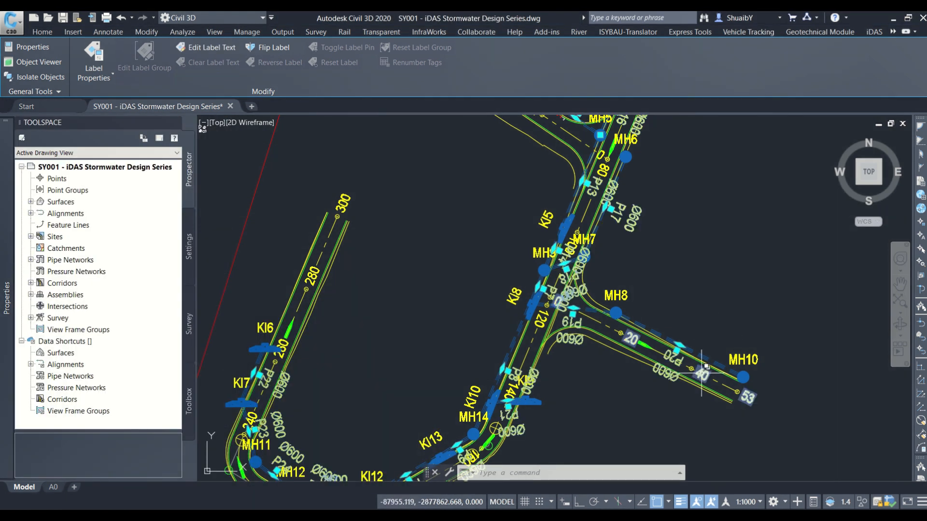
key(Escape)
- Try moving the P20 label along its pipe and off the road into the open area between MH8 and MH10, and undo the move
scroll(681, 360, up, 4)
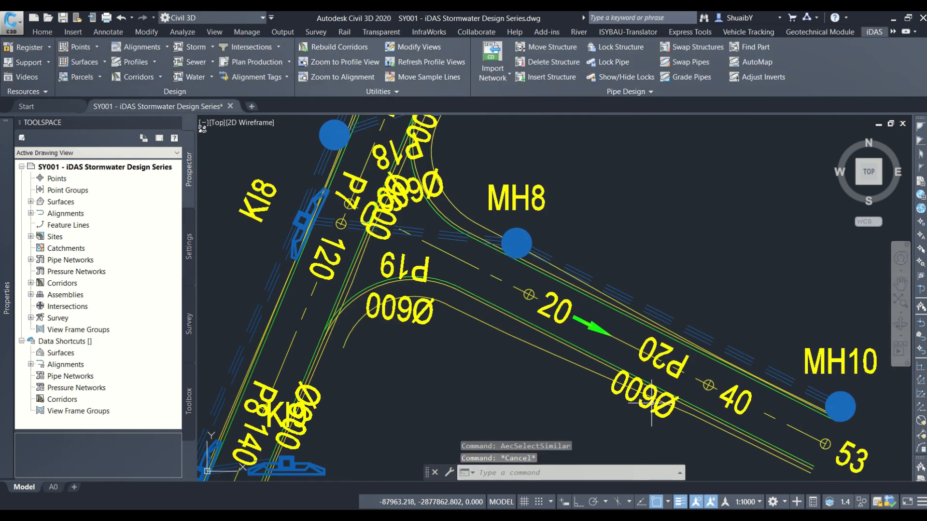
click(675, 326)
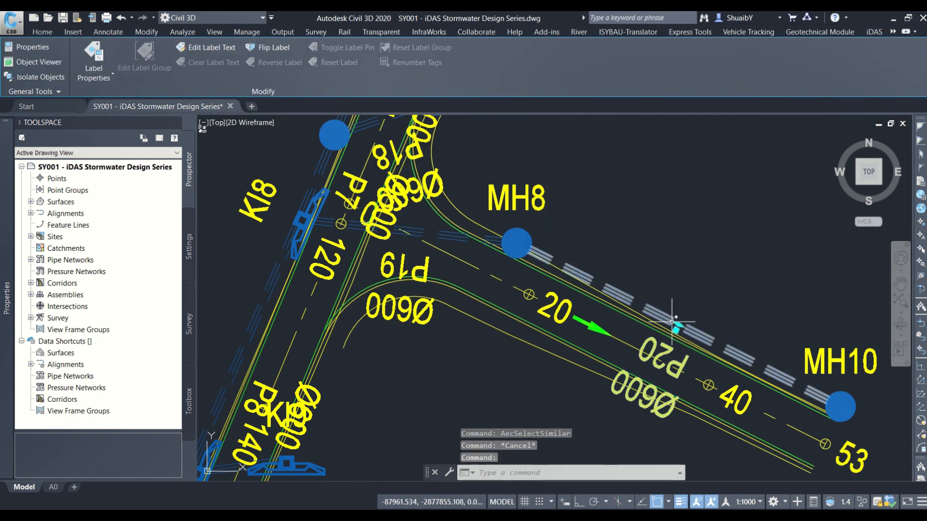
click(679, 324)
click(640, 304)
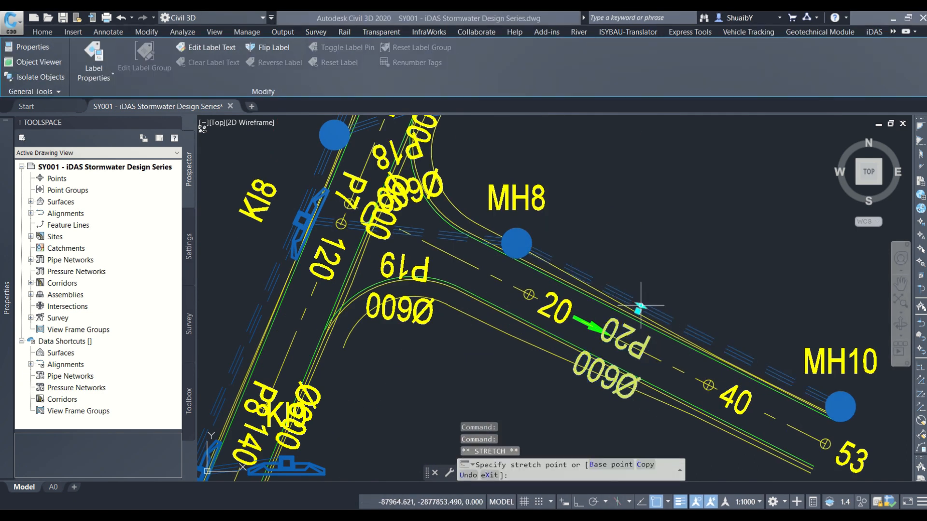
click(640, 305)
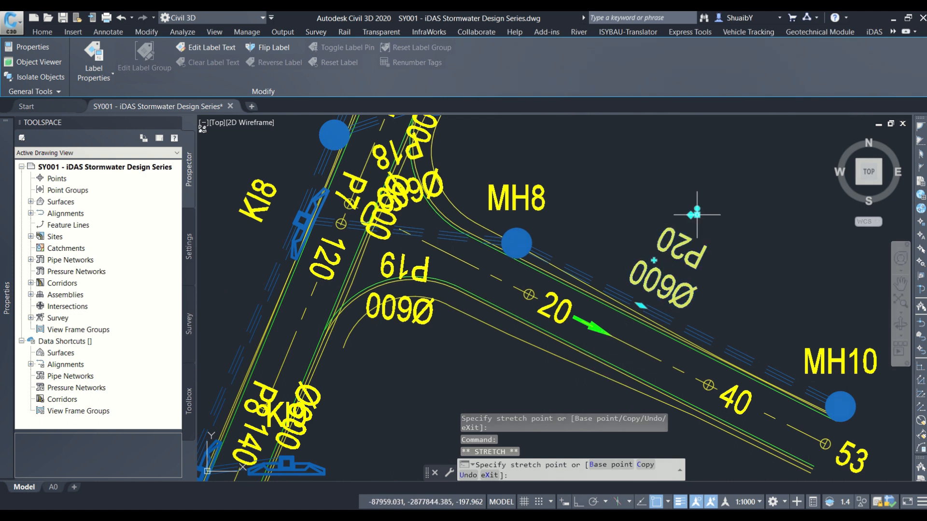
click(694, 212)
key(Escape)
key(Escape)
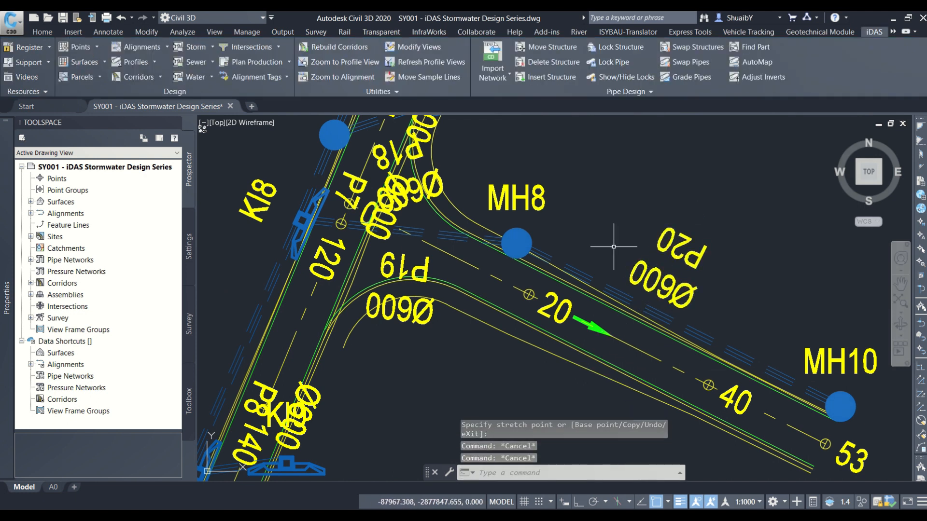
key(ctrl+z)
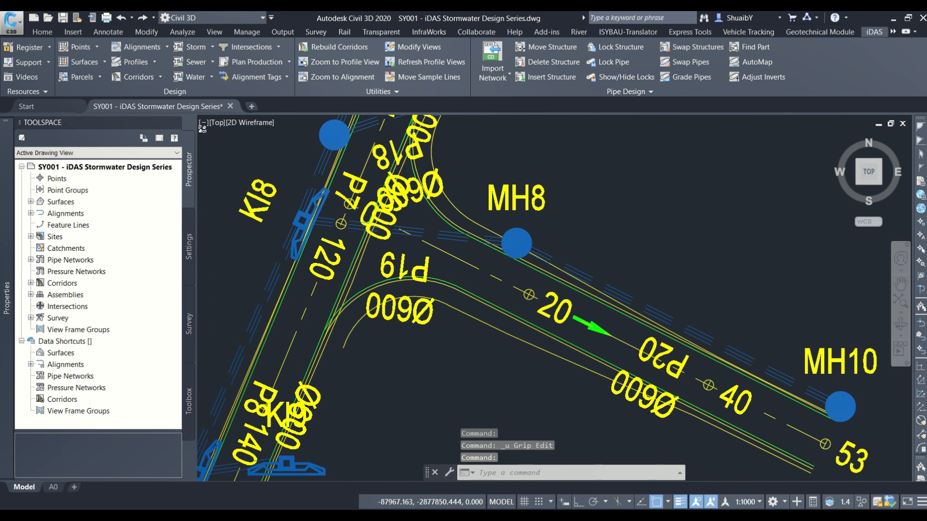
- Examine the pipe and structure labels across the whole network, ending at the side road with MH8 and MH10
scroll(607, 274, down, 2)
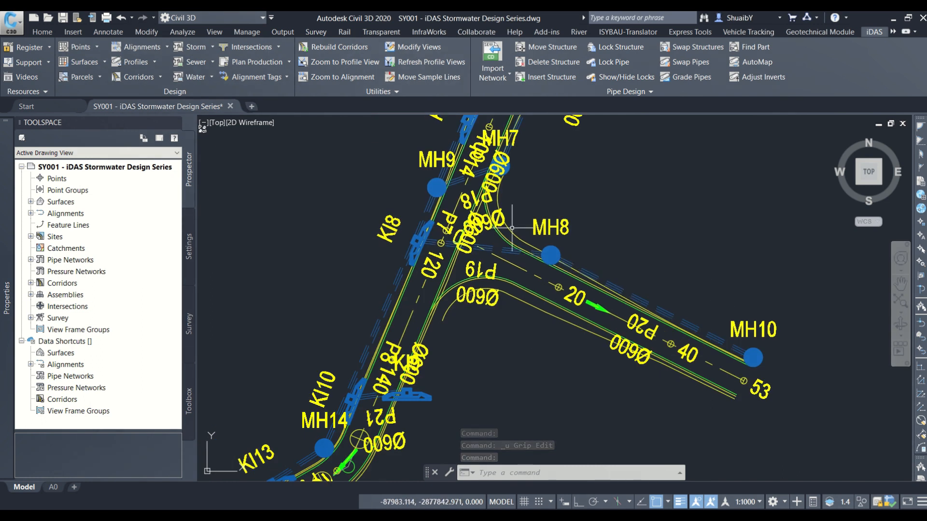
scroll(590, 267, down, 2)
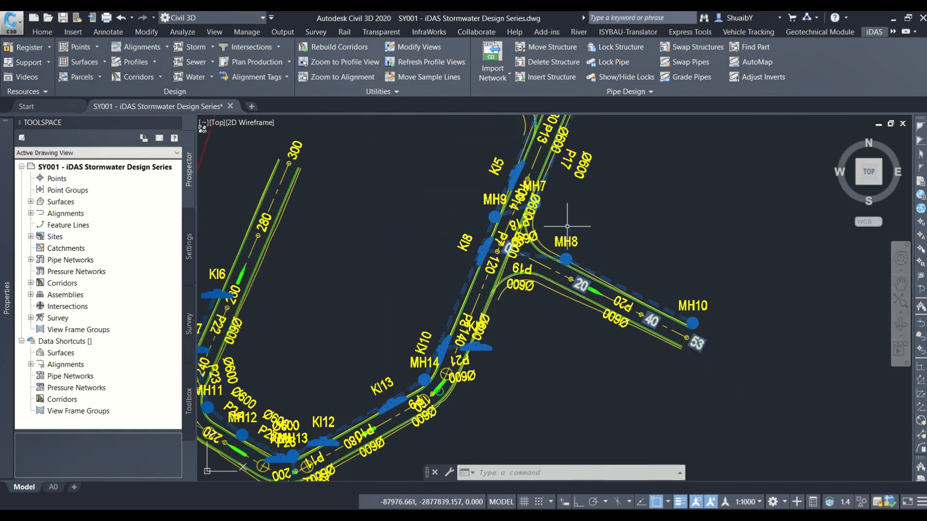
scroll(567, 226, down, 3)
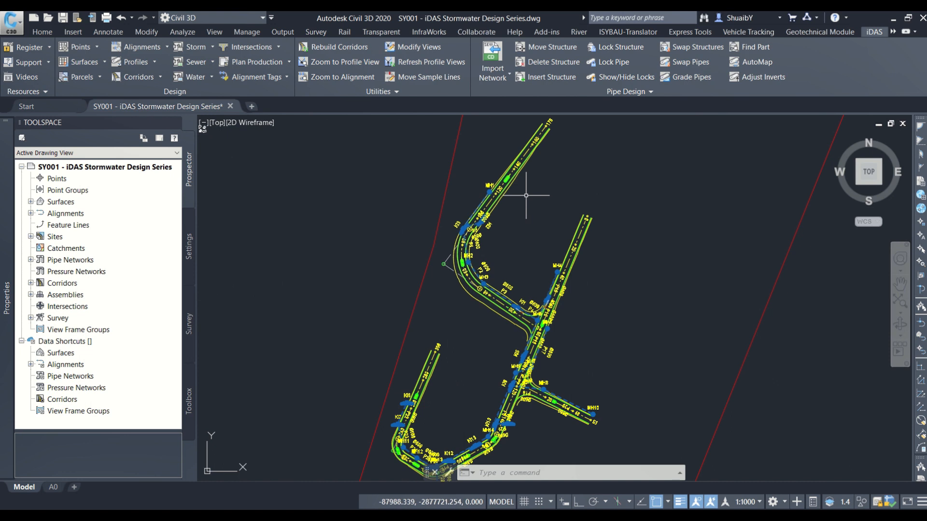
scroll(509, 178, up, 2)
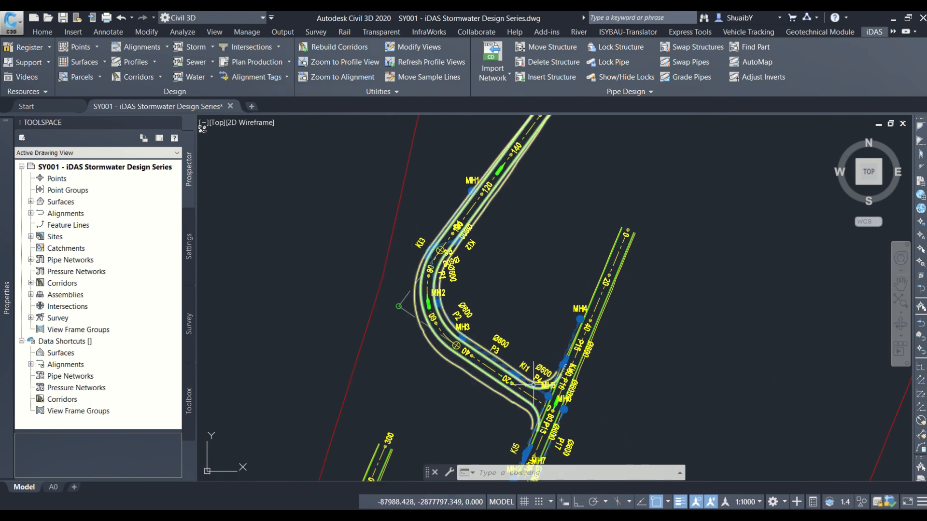
scroll(560, 376, down, 4)
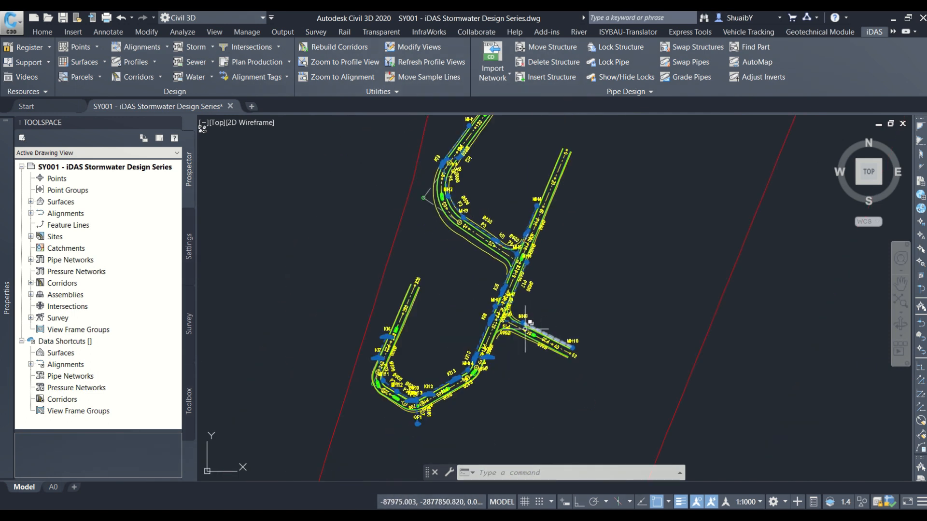
scroll(525, 330, up, 6)
middle_drag(666, 337, 587, 309)
mouse_move(530, 234)
middle_down()
mouse_move(534, 280)
mouse_move(547, 247)
middle_up()
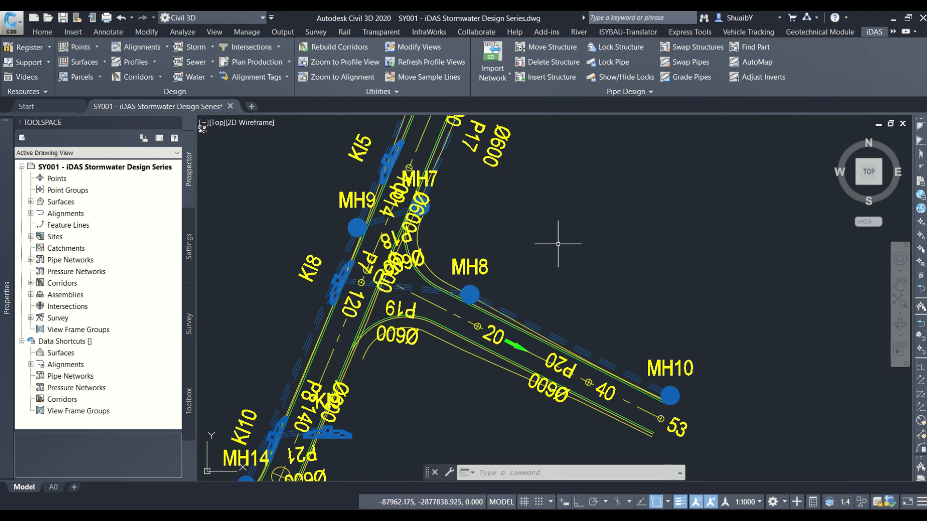
- Show the menu bar and choose the run from MH10 through MH8 to pipe P19 as the path for Rename Network Parts
click(271, 17)
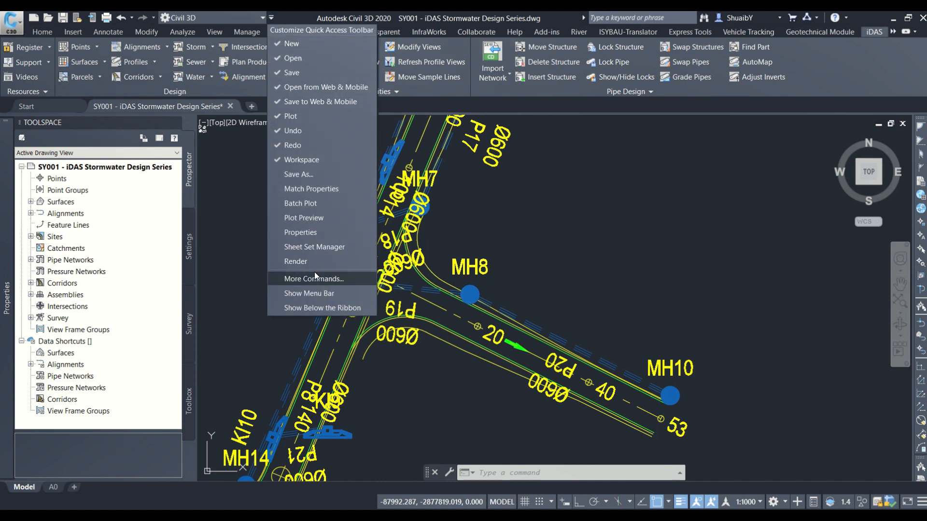
click(317, 293)
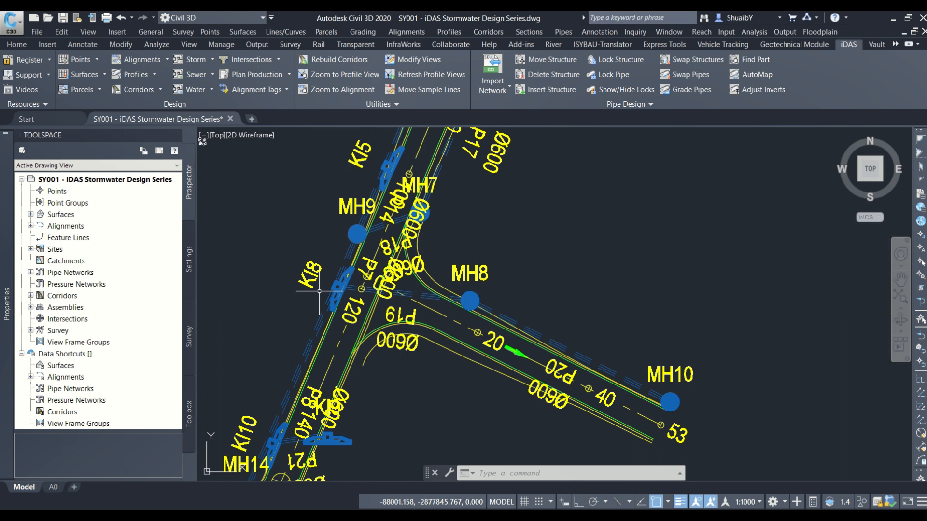
click(563, 31)
mouse_move(600, 201)
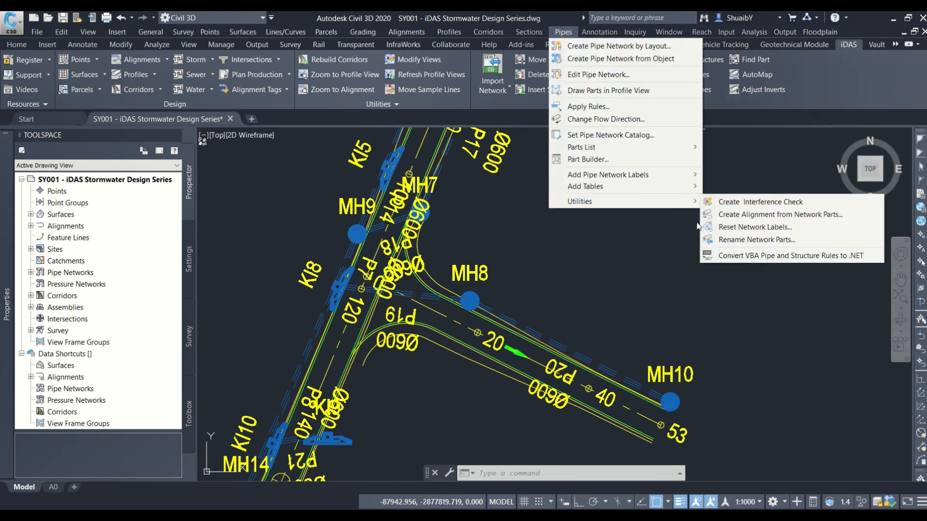
click(721, 241)
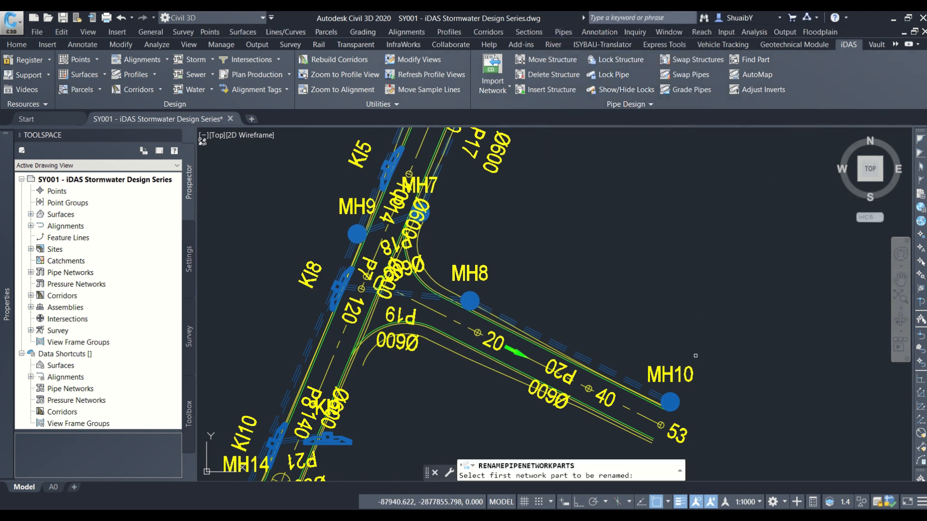
click(670, 402)
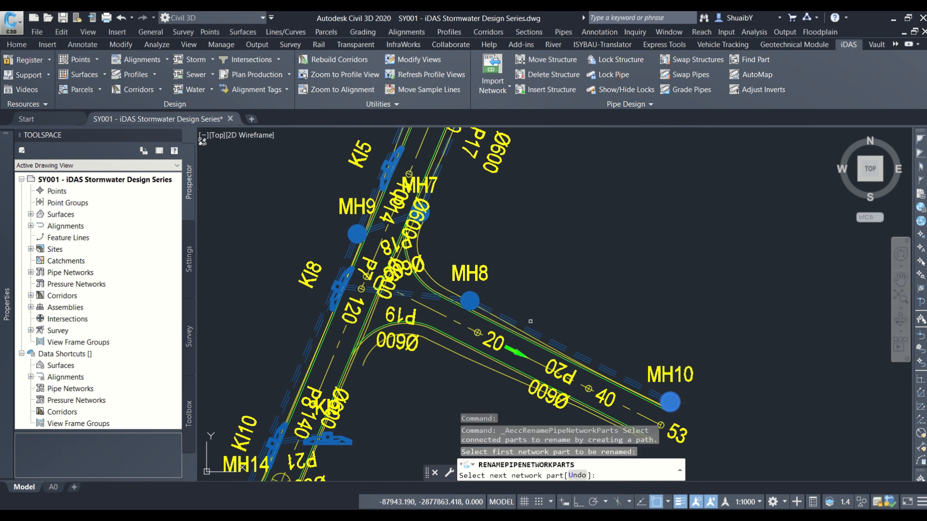
scroll(346, 281, up, 4)
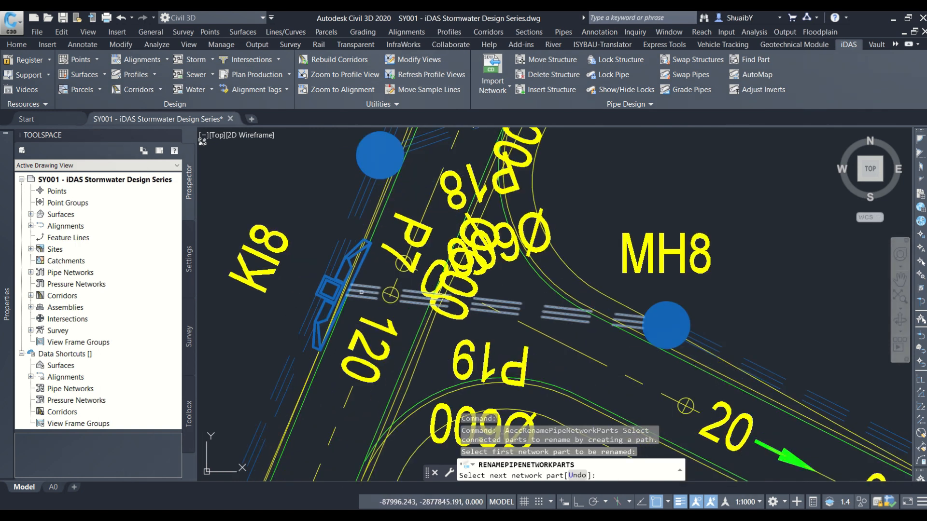
click(363, 294)
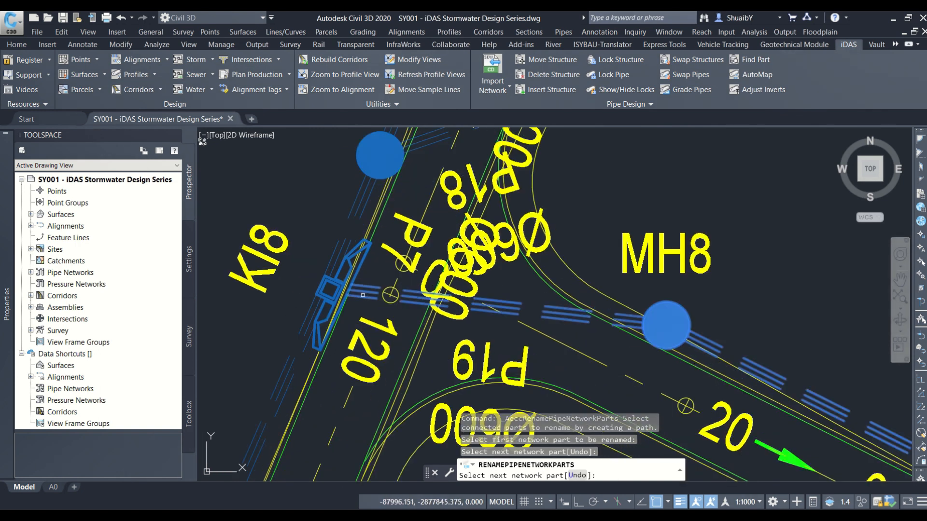
key(Return)
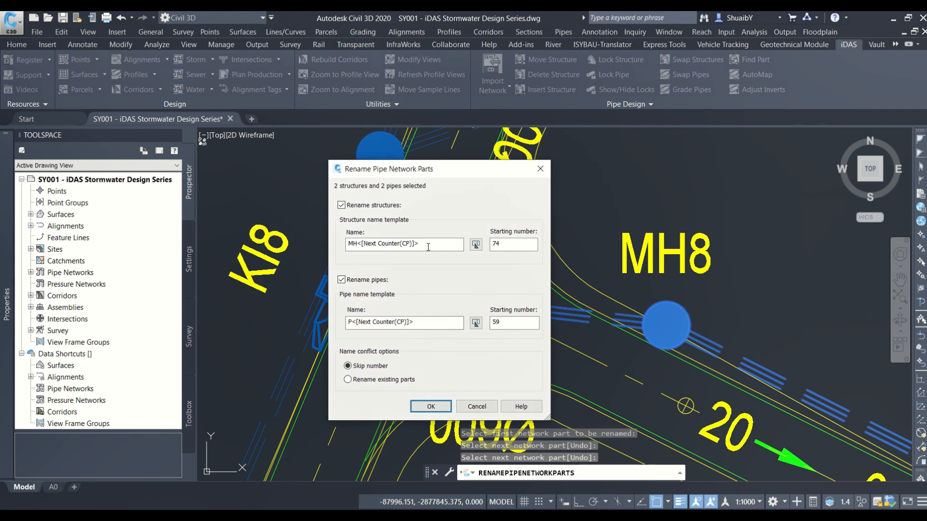
- Set the structure name template to MH1.<[Next Counter(CP)]> with a starting number of 1
click(358, 243)
text(1)
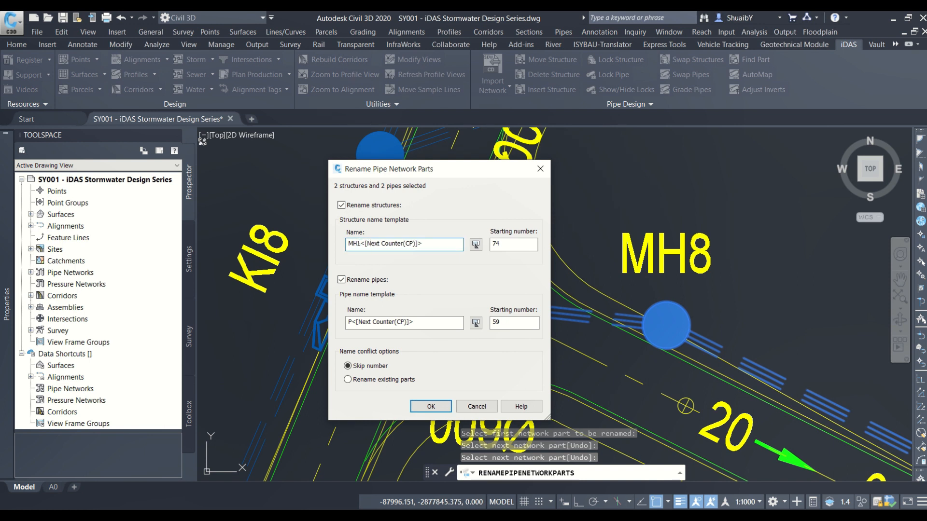
text(.)
double_click(523, 244)
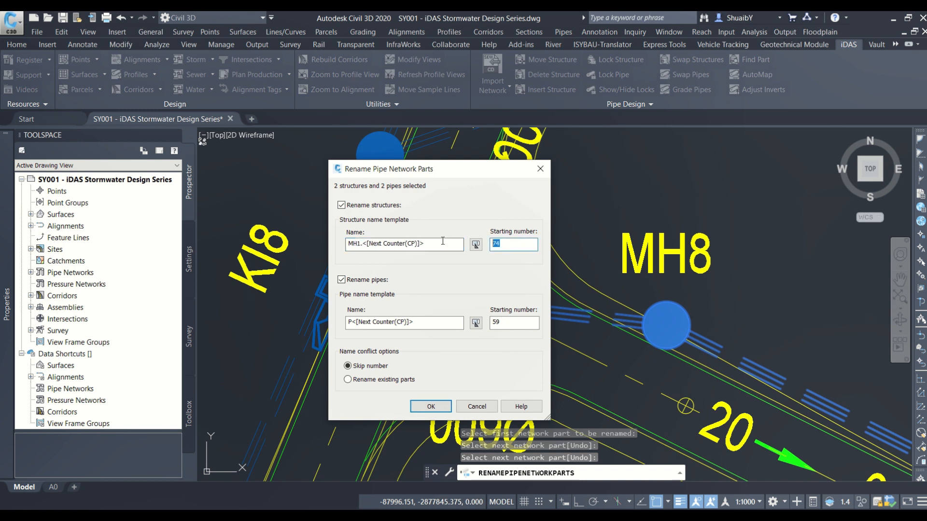
text(1)
- Set the pipe name template to P1.<[Next Counter(CP)]> starting at 1, and apply the renaming with conflicts resolved by Rename existing parts
click(352, 322)
text(1.)
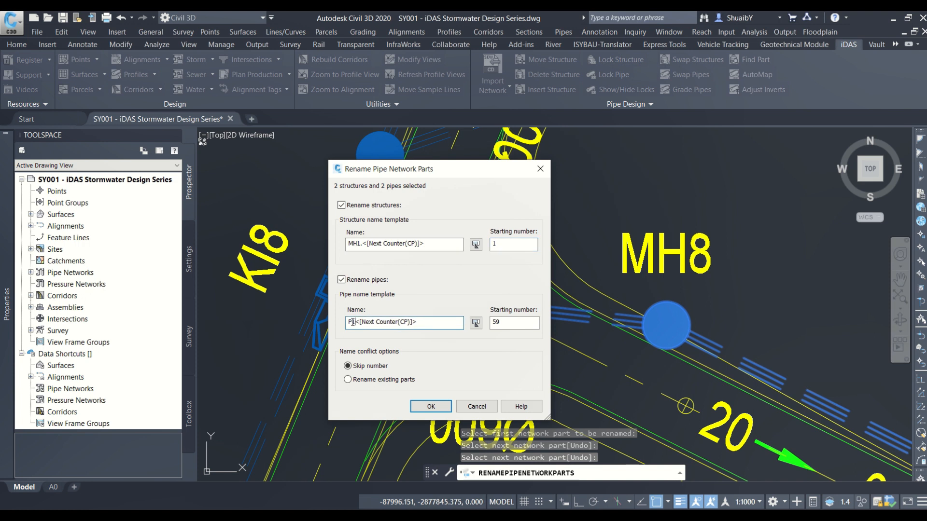
text(1)
key(BackSpace)
drag(510, 323, 440, 322)
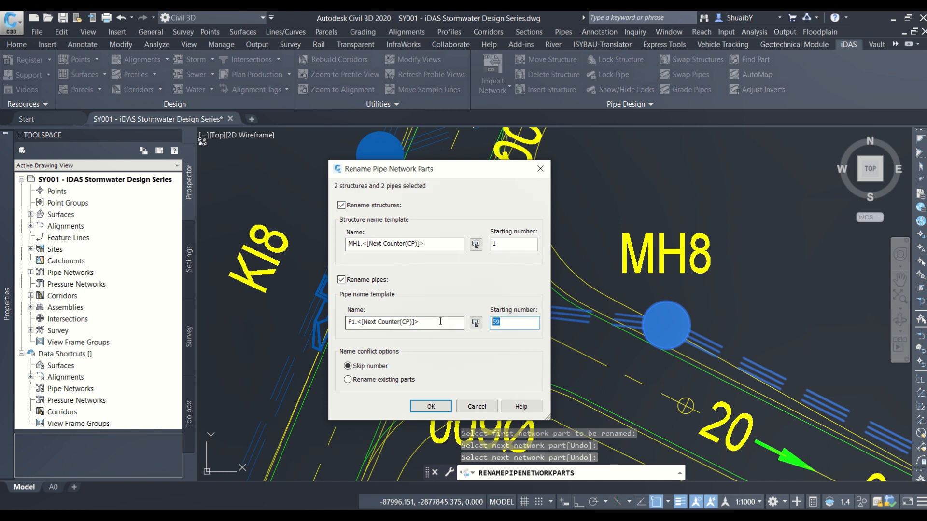
text(1)
click(397, 379)
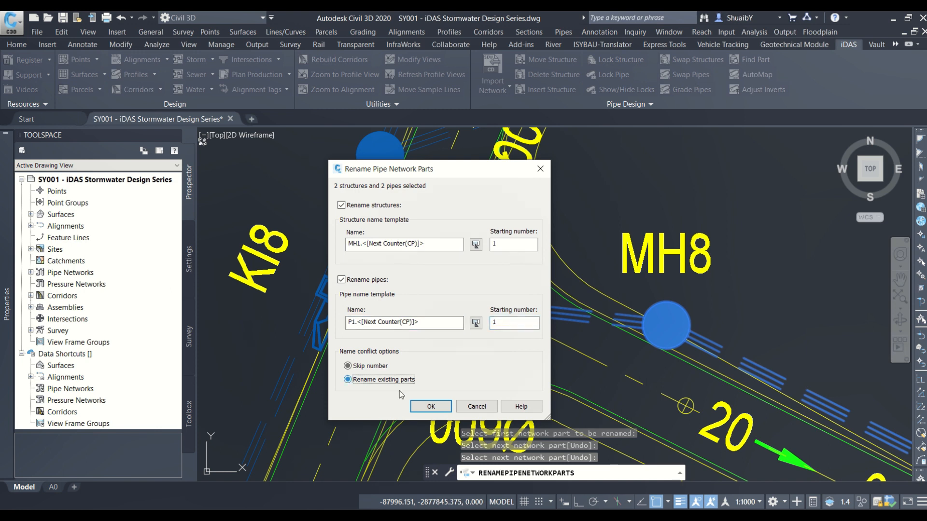
click(431, 406)
- Examine the renamed side-road branch and the structure and pipe labels across the rest of the stormwater network
scroll(369, 273, down, 2)
scroll(369, 272, down, 2)
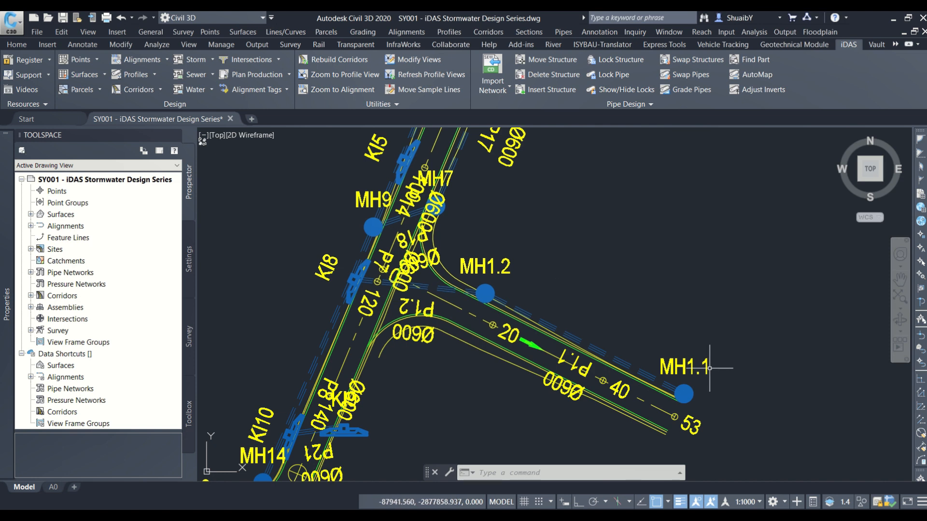
scroll(607, 295, down, 4)
middle_drag(613, 276, 593, 392)
middle_drag(621, 205, 600, 295)
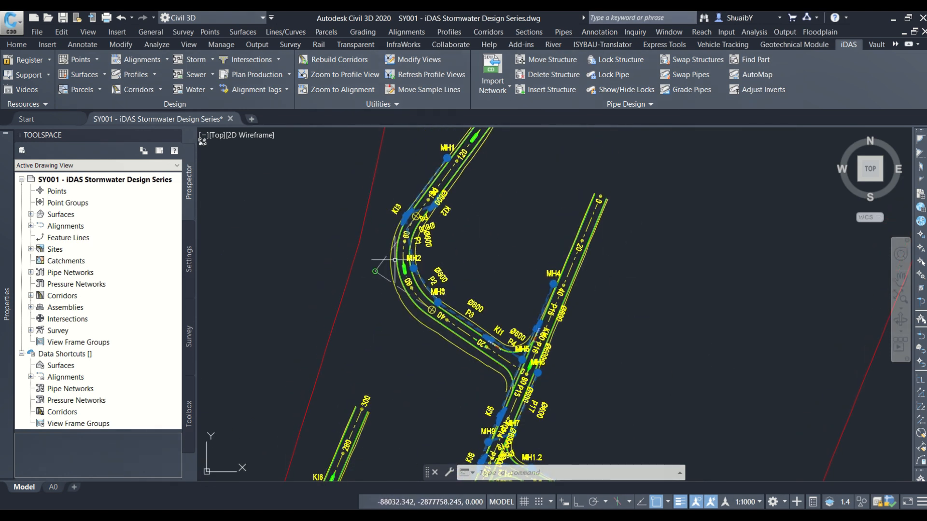
mouse_move(478, 365)
middle_down()
mouse_move(481, 344)
mouse_move(581, 235)
middle_up()
middle_drag(605, 392, 580, 277)
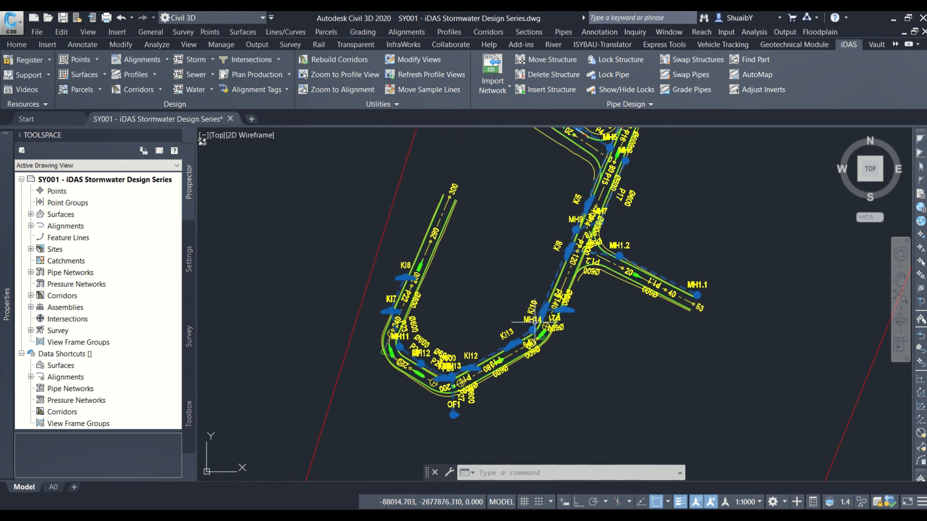
middle_drag(571, 319, 551, 360)
scroll(551, 361, down, 2)
mouse_move(593, 276)
middle_down()
mouse_move(548, 356)
mouse_move(581, 333)
mouse_move(600, 350)
middle_up()
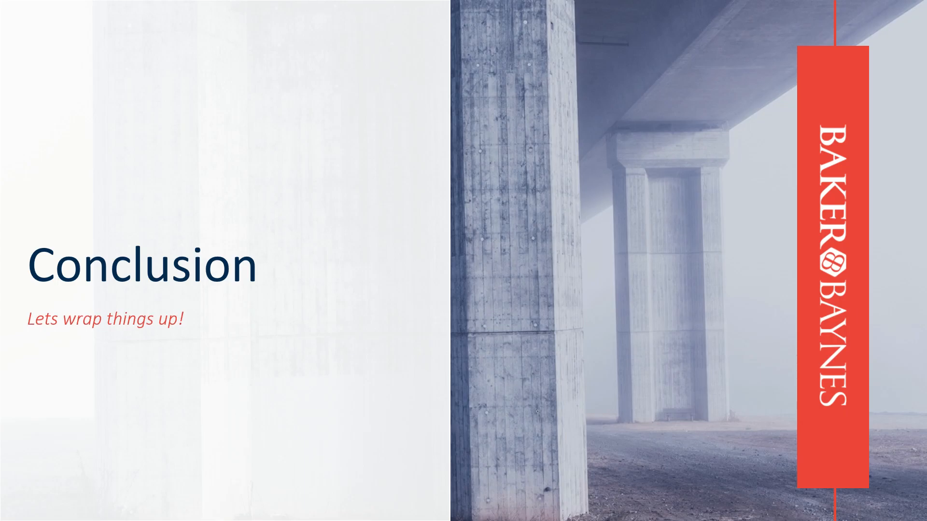
key(Right)
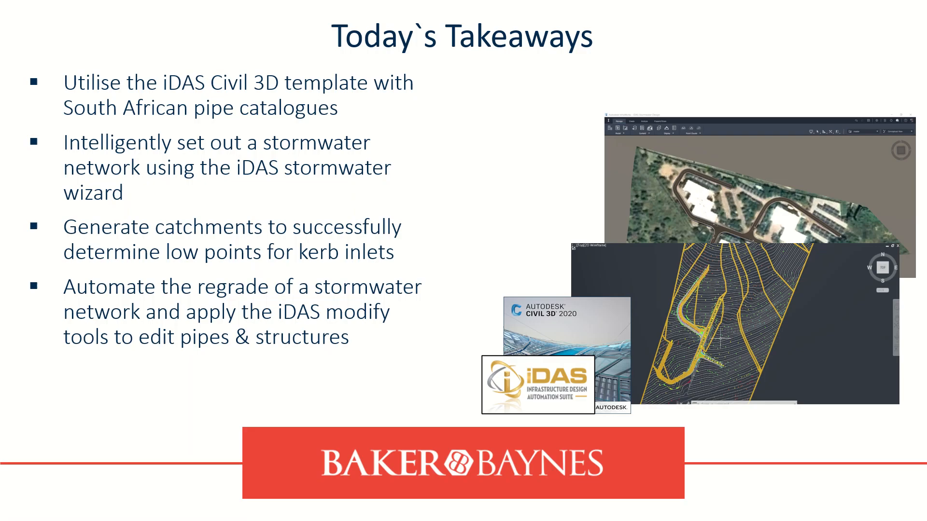